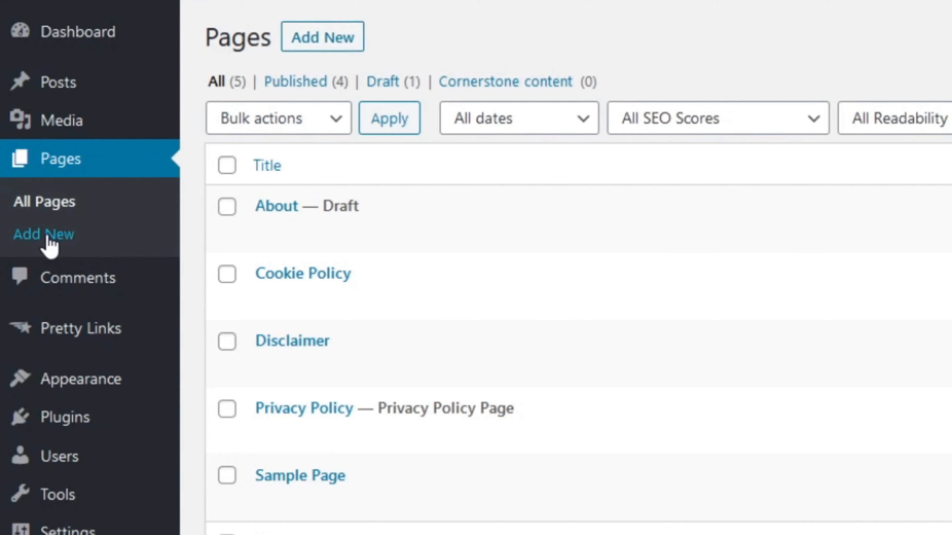
Step: Create a new page titled "Home", check that its URL slug is home, and publish it publicly
click(48, 236)
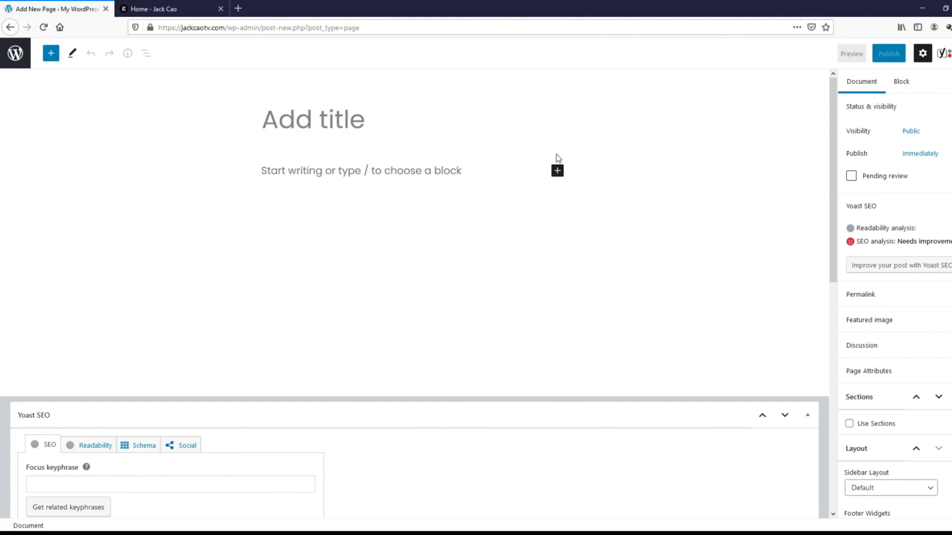
click(381, 126)
text(Home)
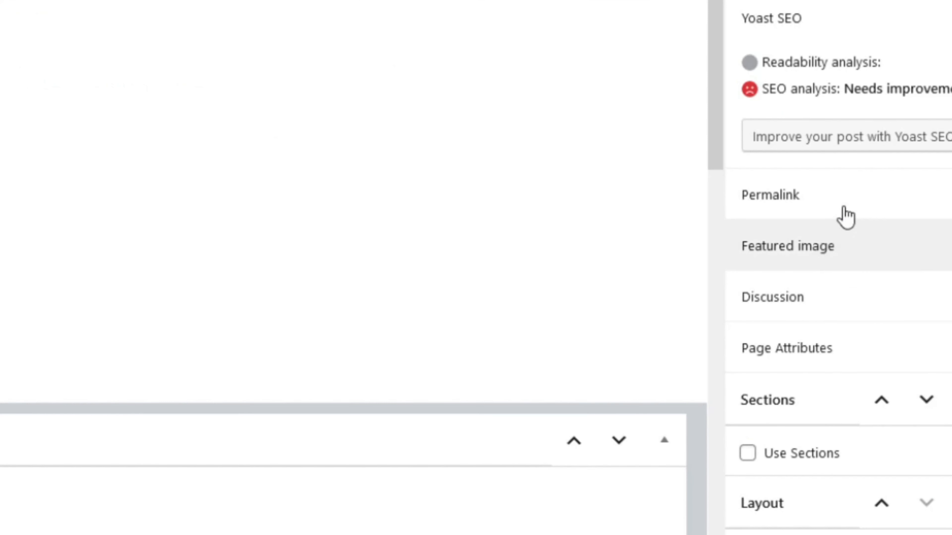
click(855, 207)
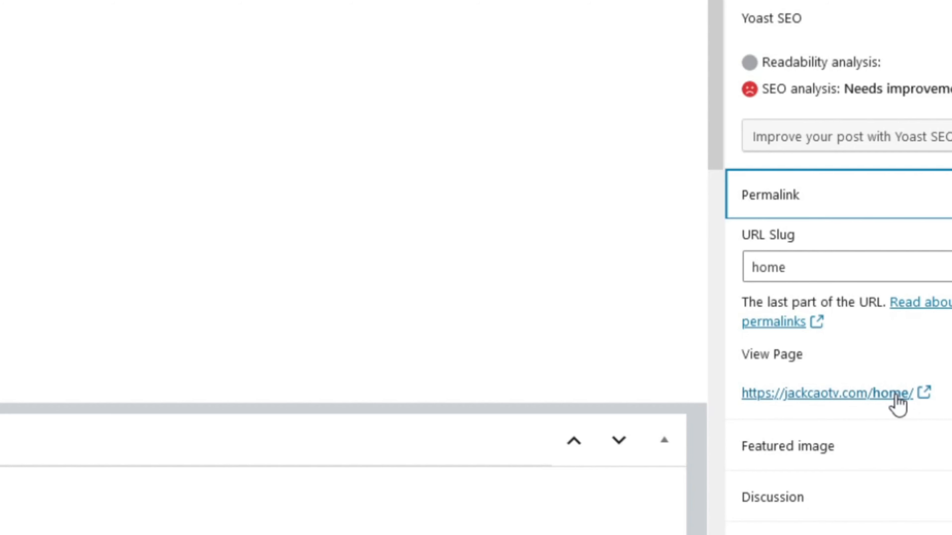
click(784, 267)
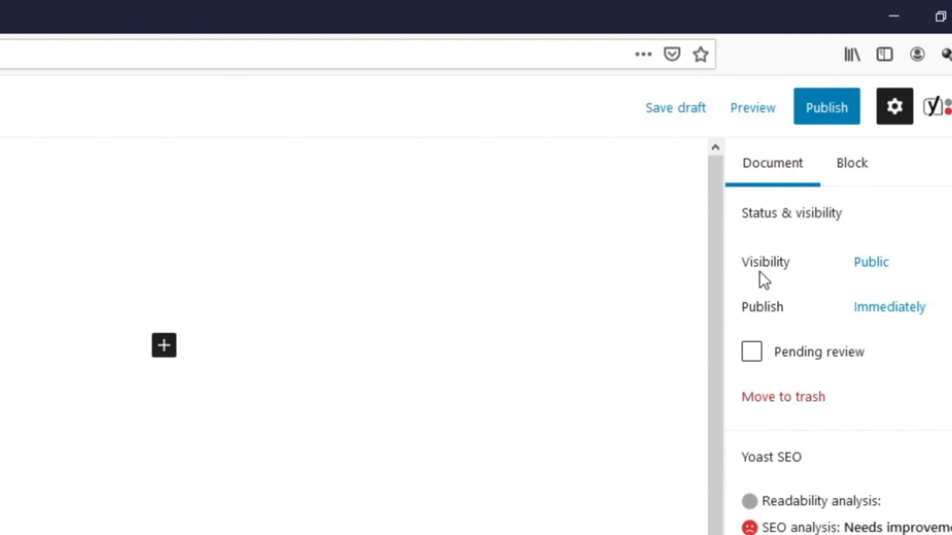
click(842, 111)
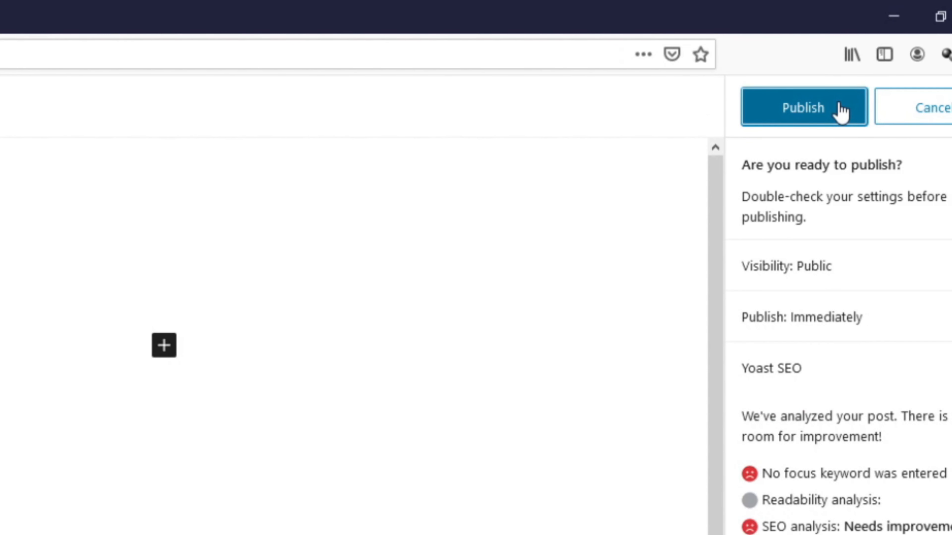
click(841, 111)
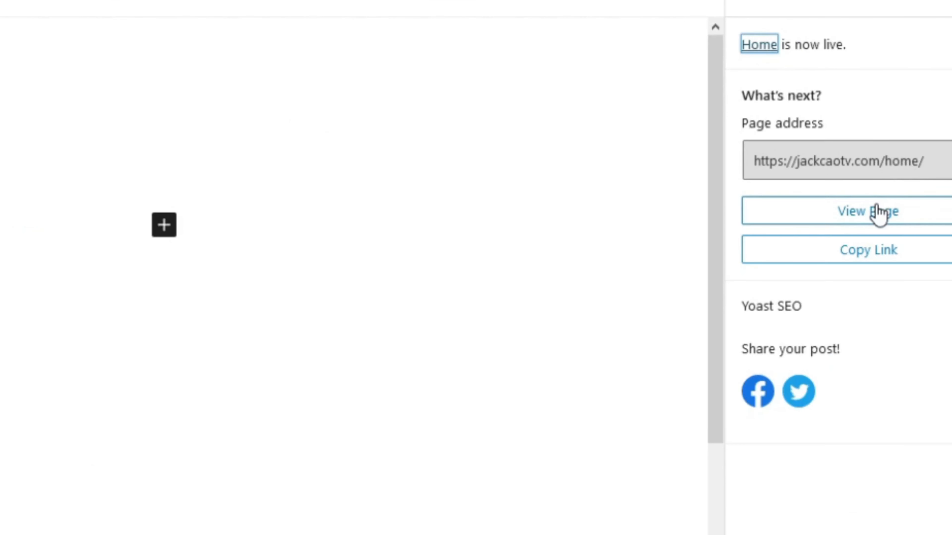
Step: View the published Home page on the live site and examine the domain part of its address
middle_click(876, 206)
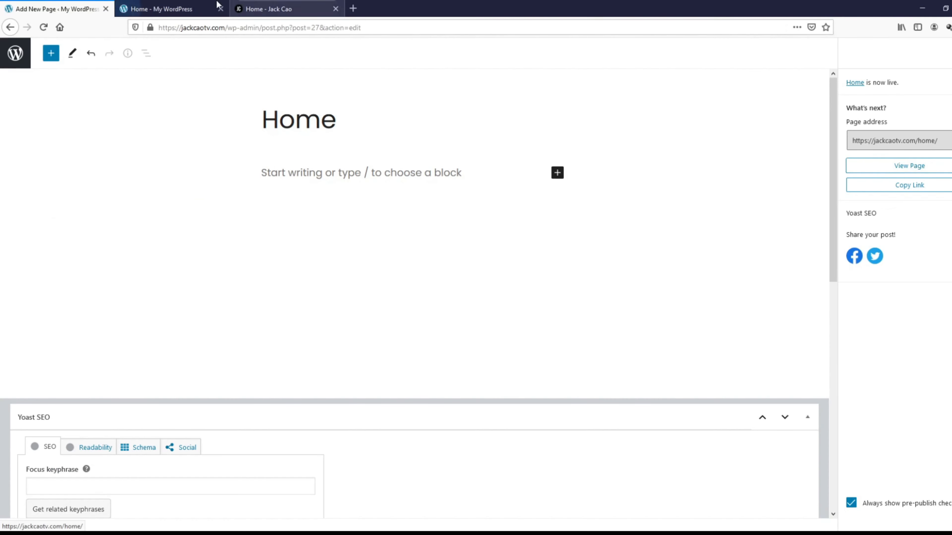
click(209, 8)
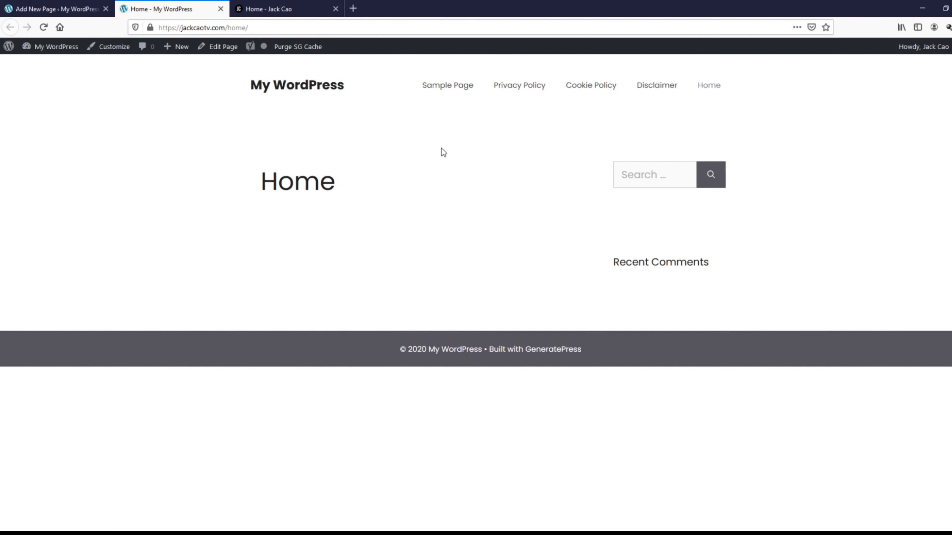
click(226, 27)
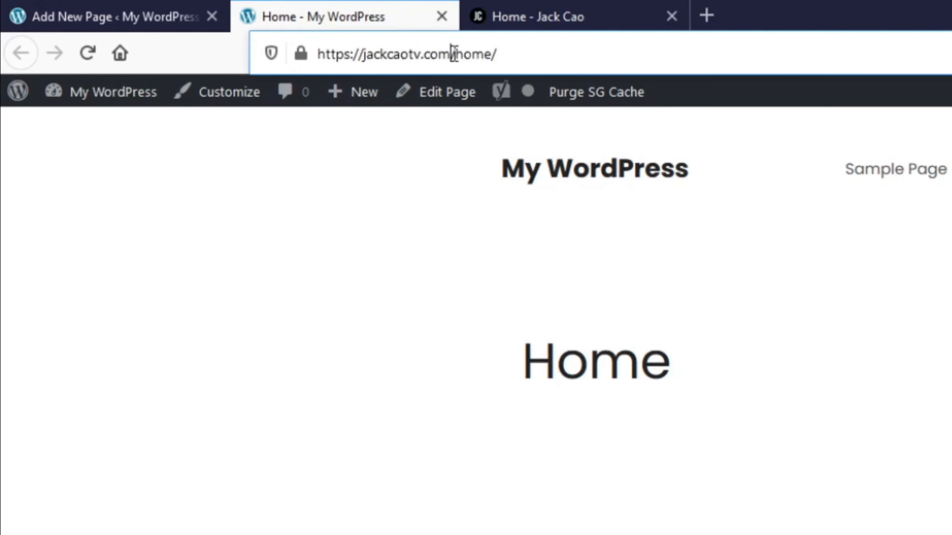
drag(454, 54, 317, 52)
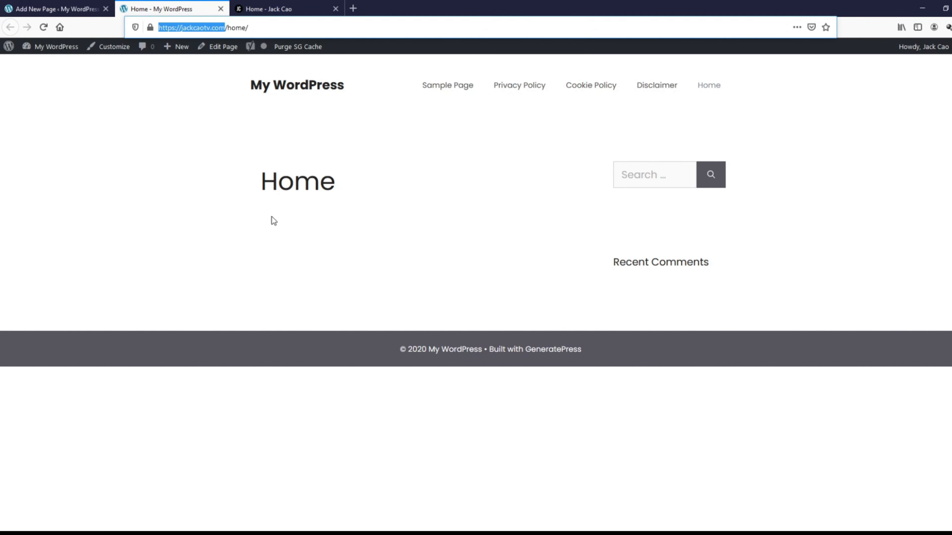
Step: In the site's Reading settings, make the homepage display a static page, choose Home as the homepage, and save the changes
click(66, 11)
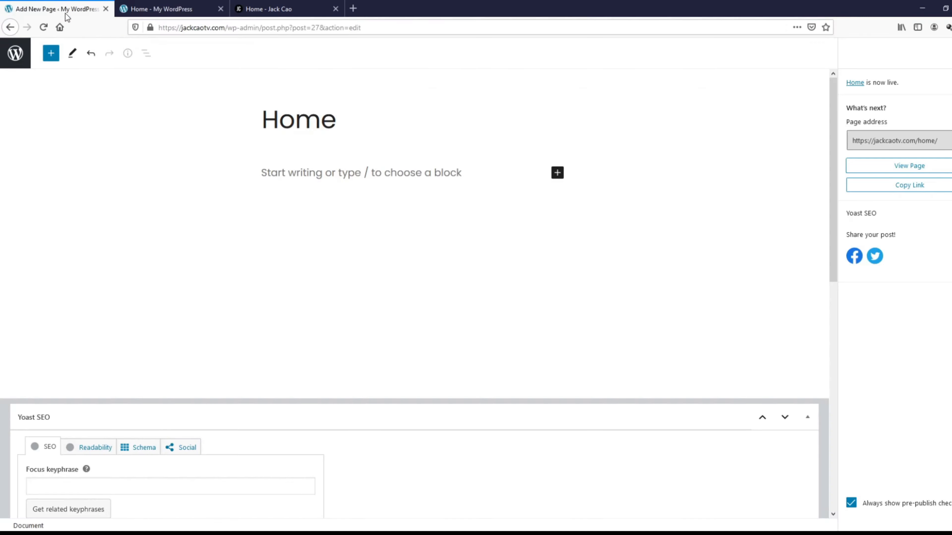
middle_click(25, 56)
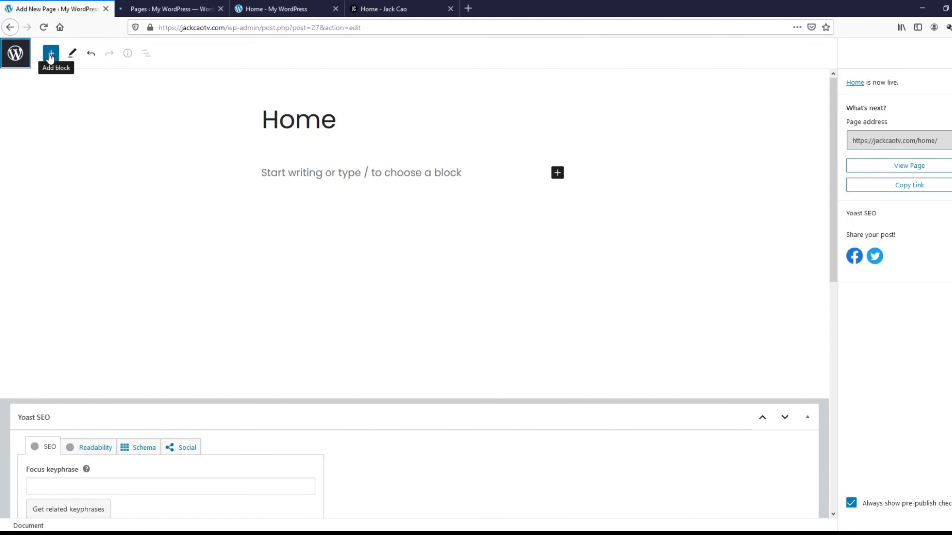
click(141, 4)
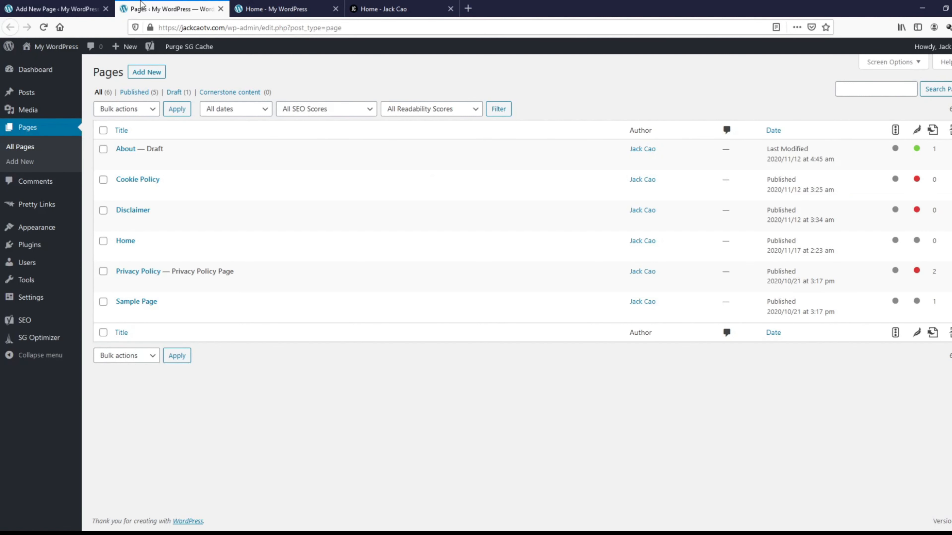
mouse_move(26, 303)
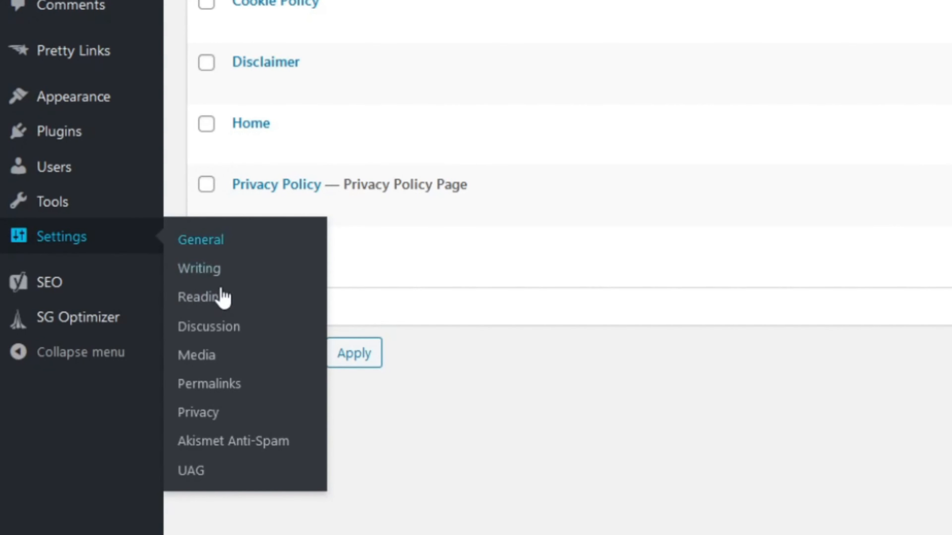
click(224, 305)
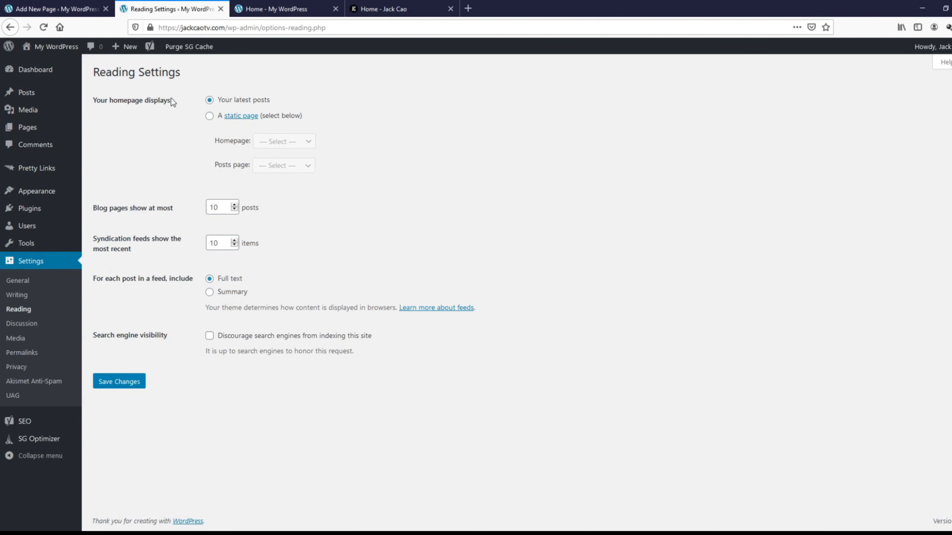
click(210, 117)
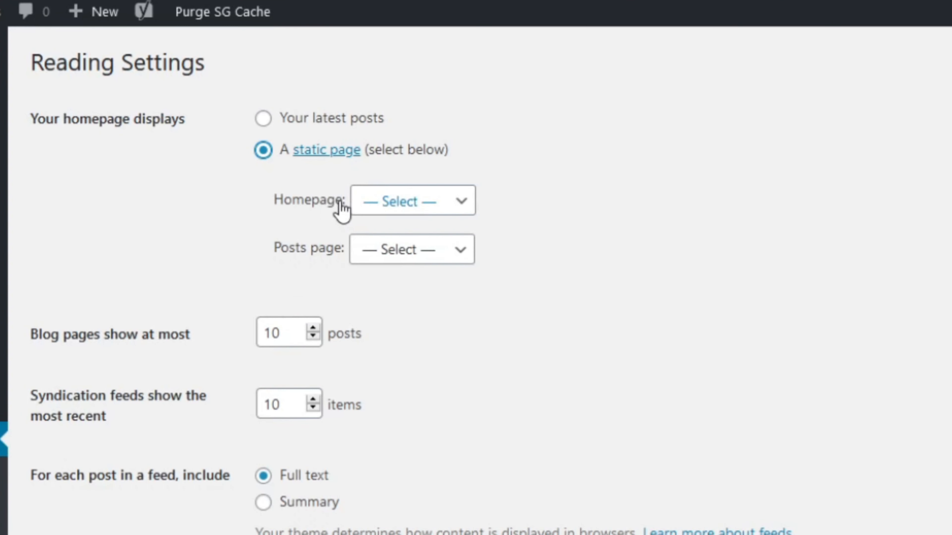
click(419, 209)
click(412, 330)
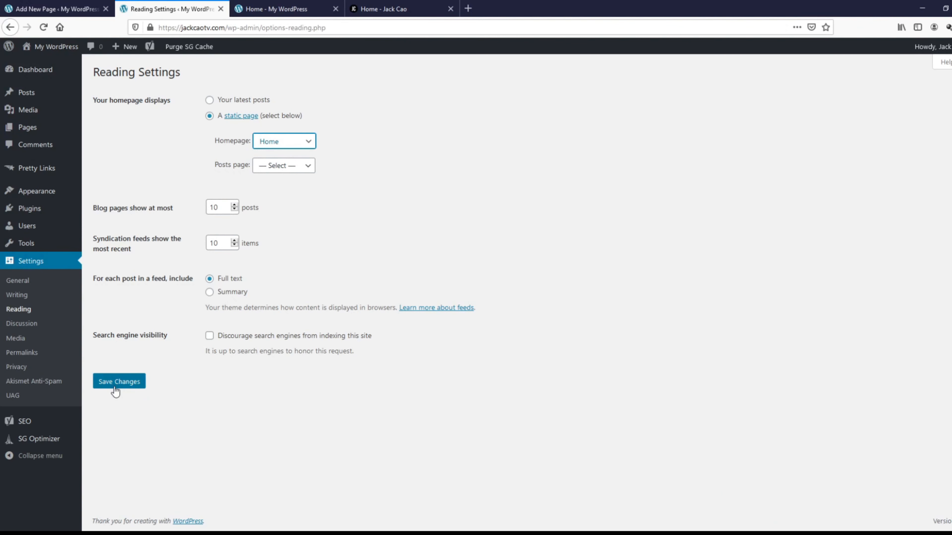
click(116, 391)
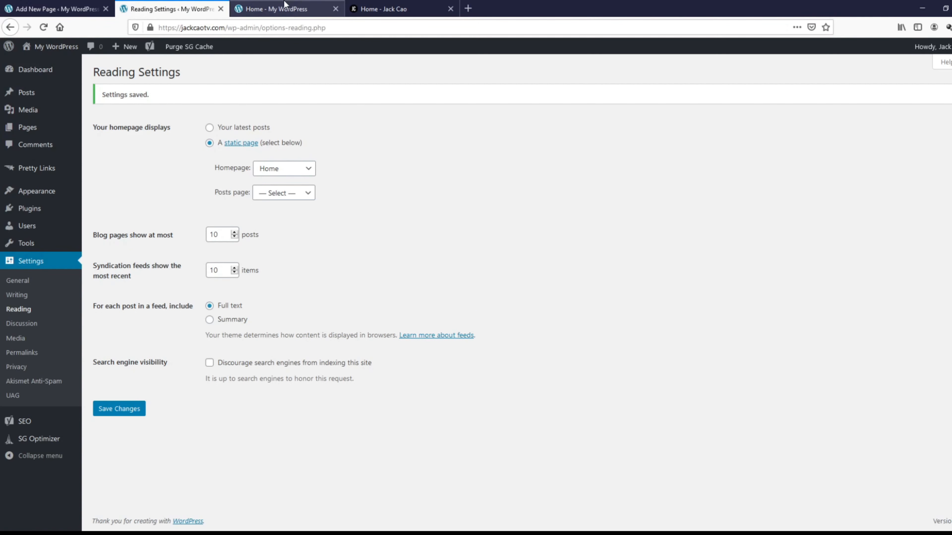
Step: Load the site's root address without /home/ to check the homepage, and compare it with the open reference site
click(276, 8)
drag(456, 53, 507, 53)
key(BackSpace)
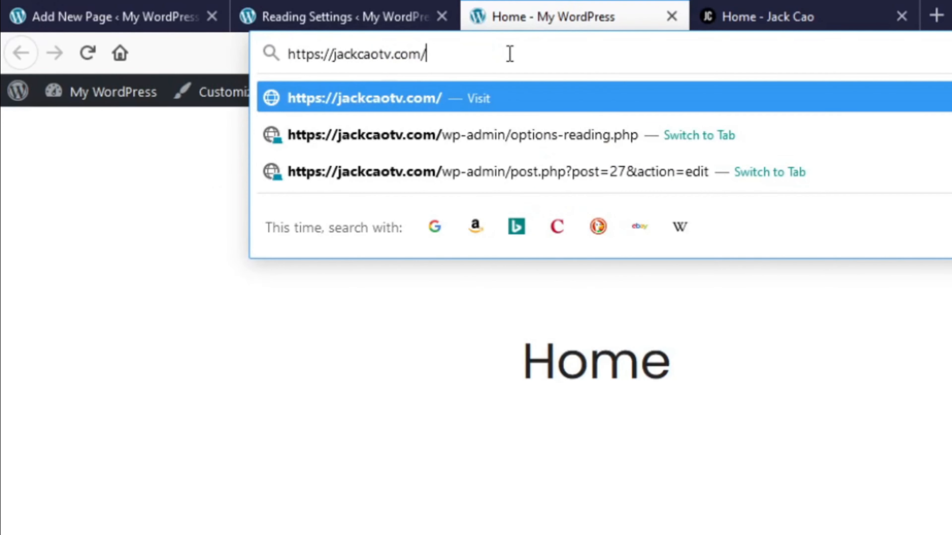
key(Return)
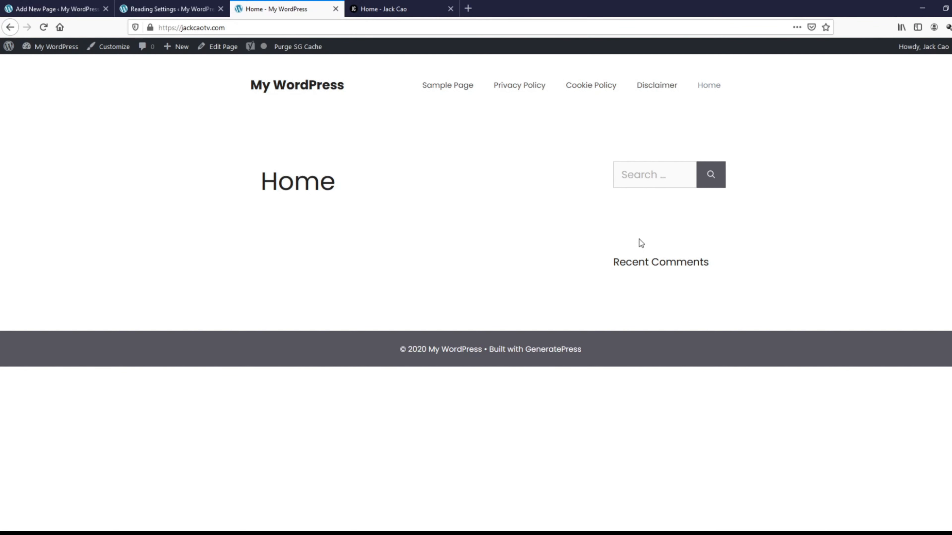
click(424, 5)
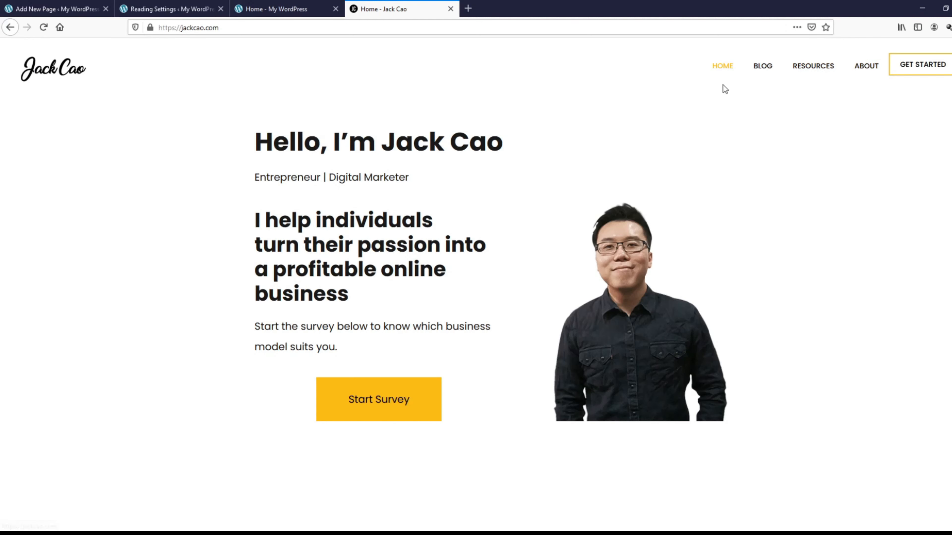
click(267, 8)
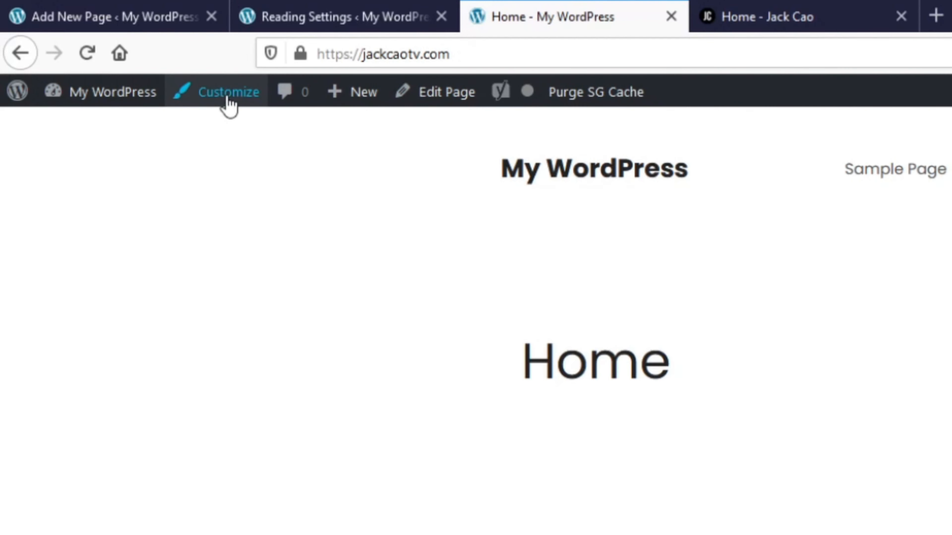
Step: Open the Site Identity settings in the theme customizer and replace the site title with the owner's full name
click(336, 18)
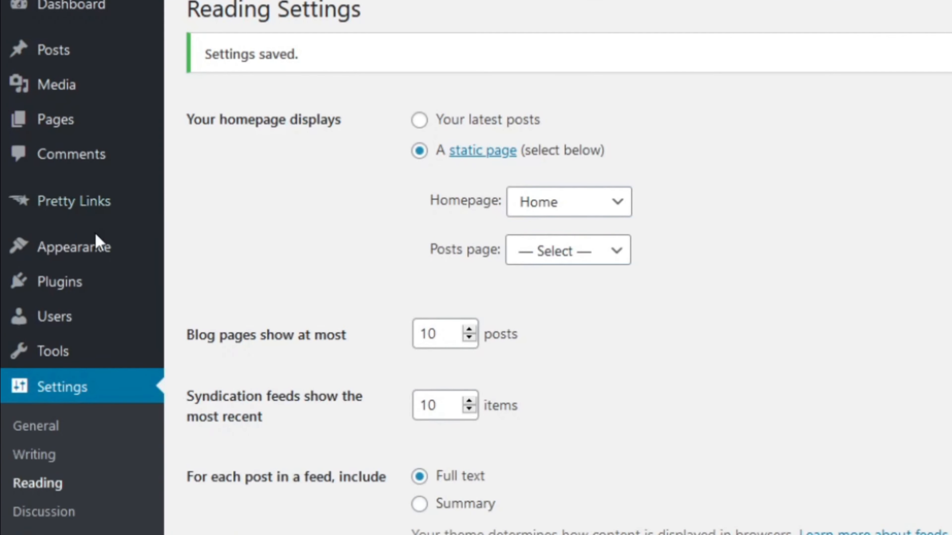
mouse_move(88, 251)
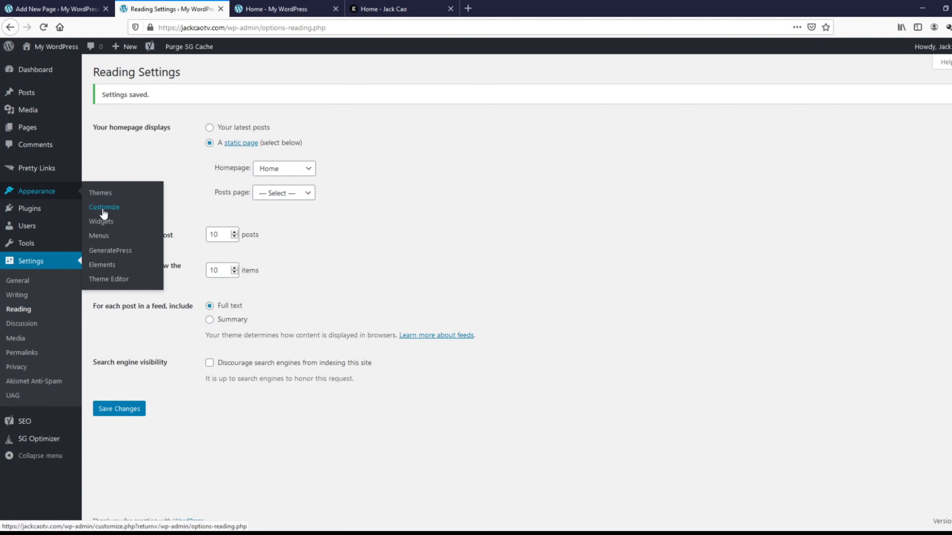
click(104, 212)
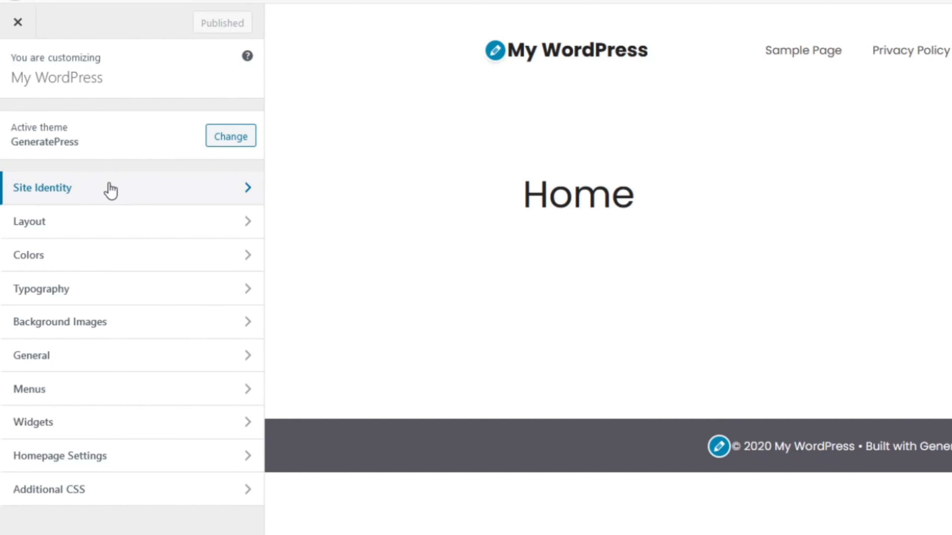
click(112, 190)
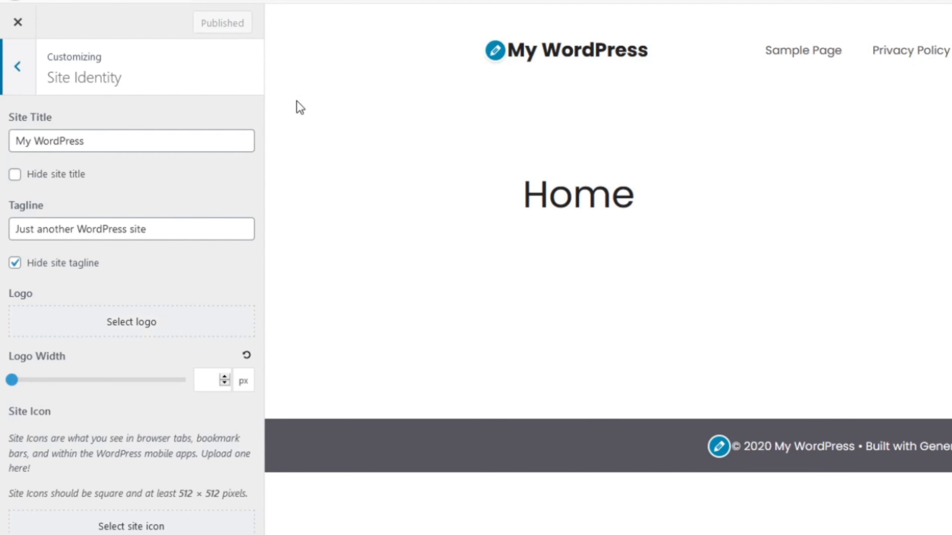
drag(134, 145, 7, 146)
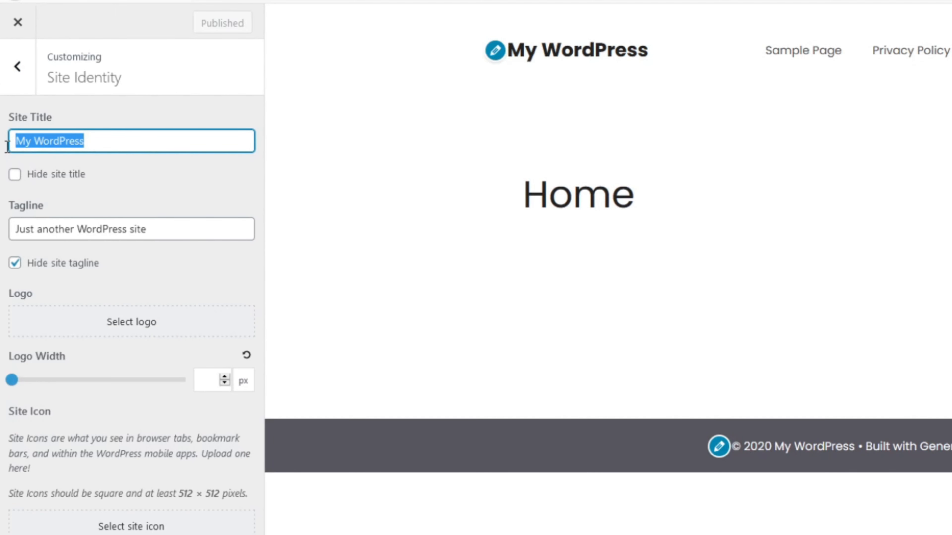
text(Jack Cao)
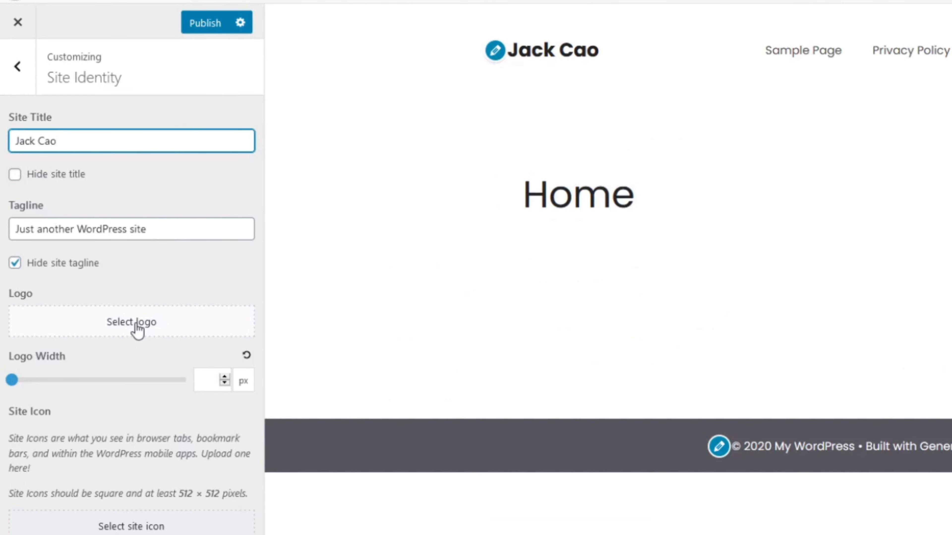
Step: Upload the 300 by 126 pixel signature image as the site logo, enter the owner's hyphenated name as alt text, and skip cropping
click(137, 326)
click(65, 80)
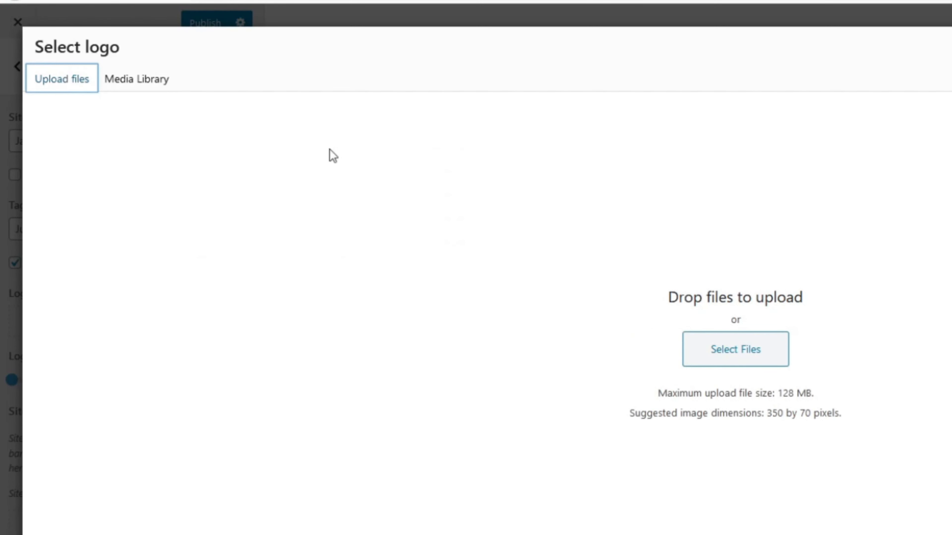
click(758, 338)
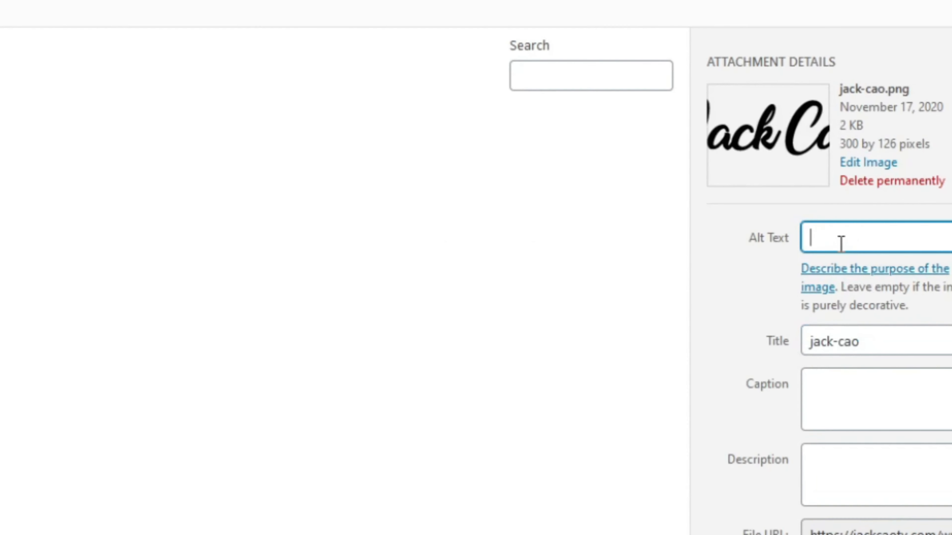
text(jack-cao)
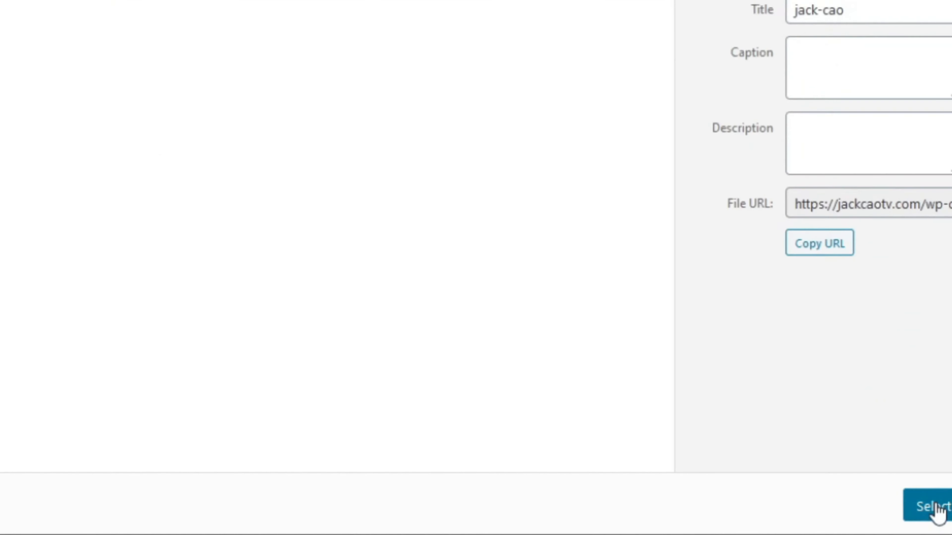
click(936, 508)
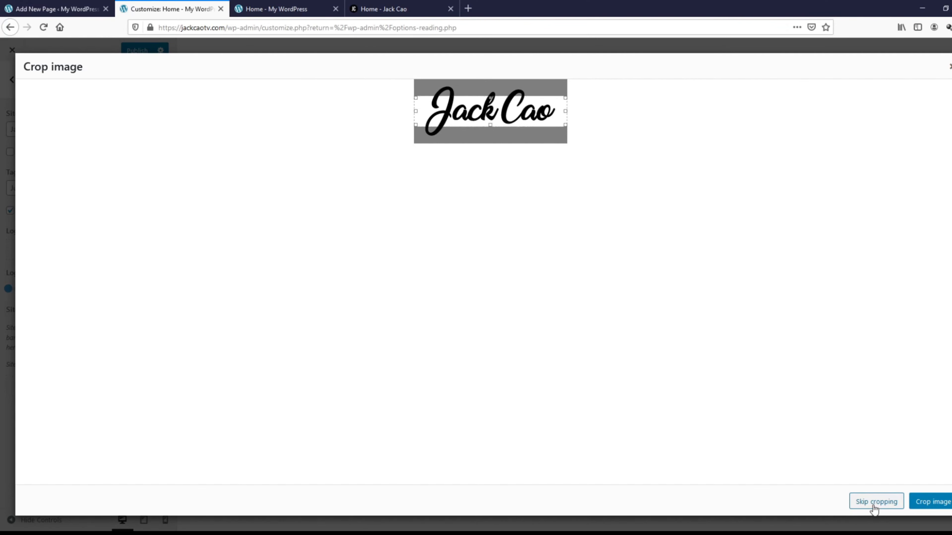
click(873, 502)
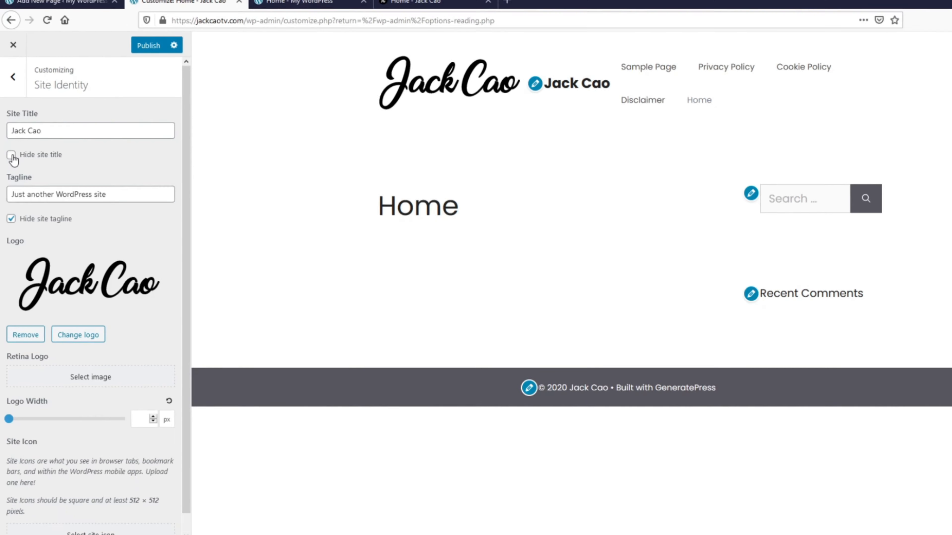
Step: Hide the site title beside the logo and adjust the logo width
click(12, 157)
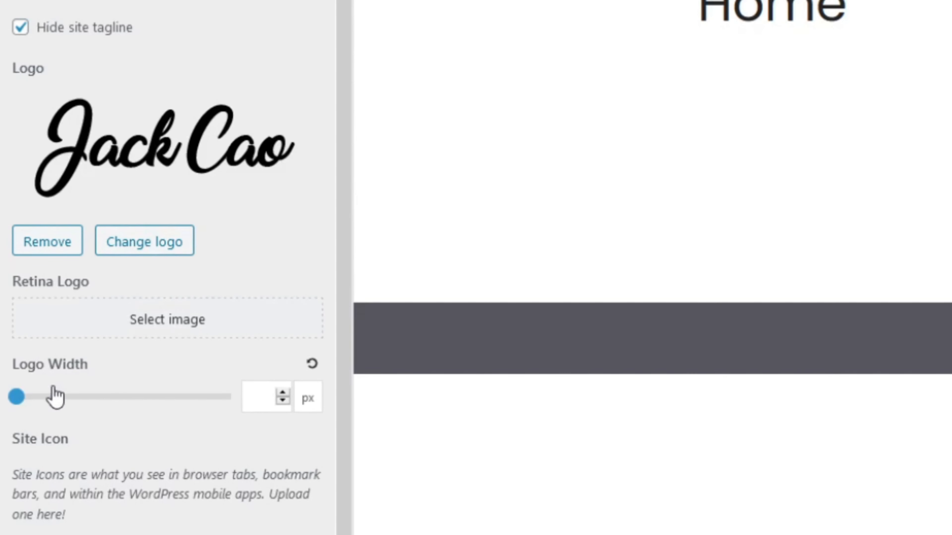
drag(17, 396, 23, 400)
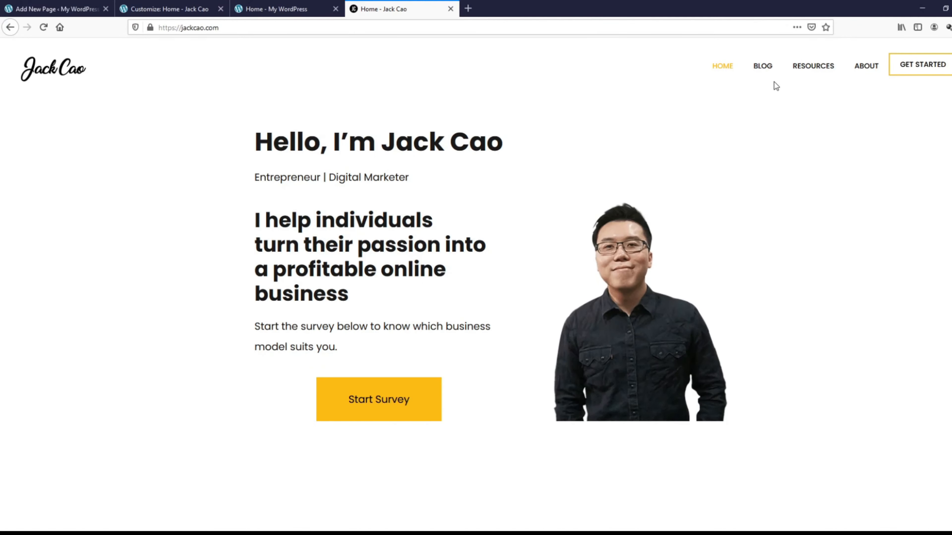
Step: Leave the theme customizer and create a new navigation menu named Main
click(165, 9)
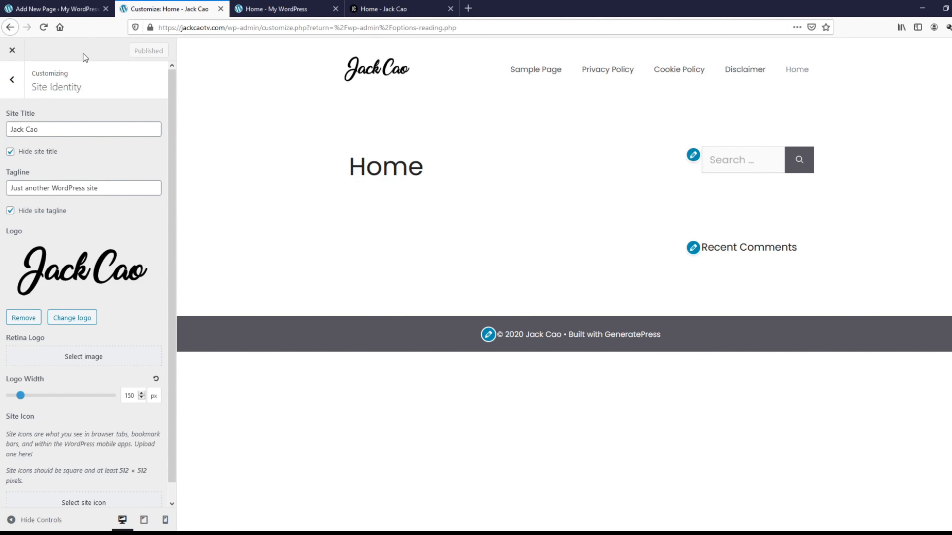
click(12, 51)
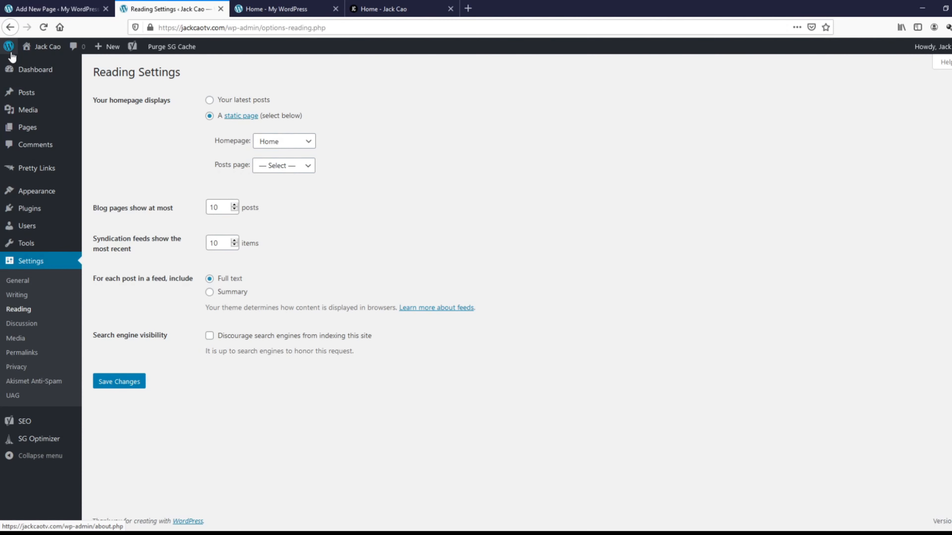
mouse_move(33, 193)
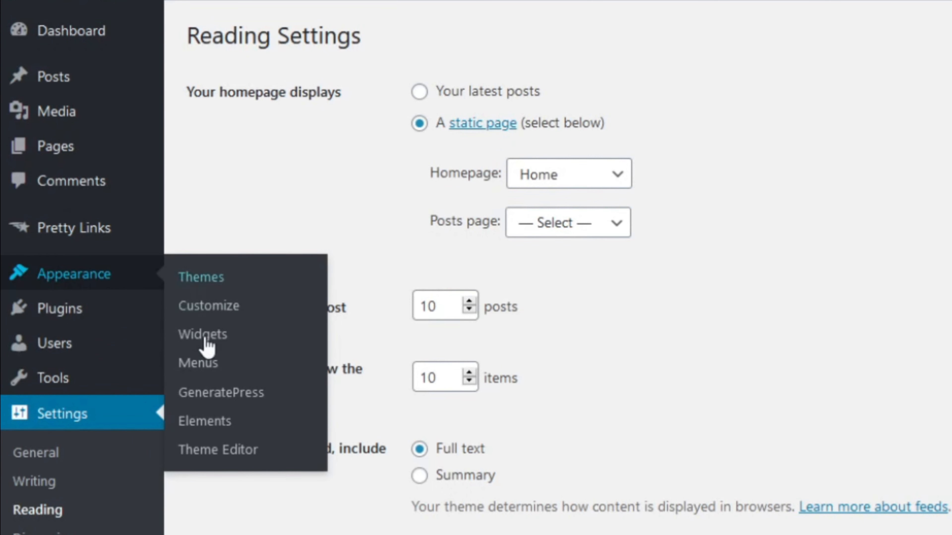
click(209, 366)
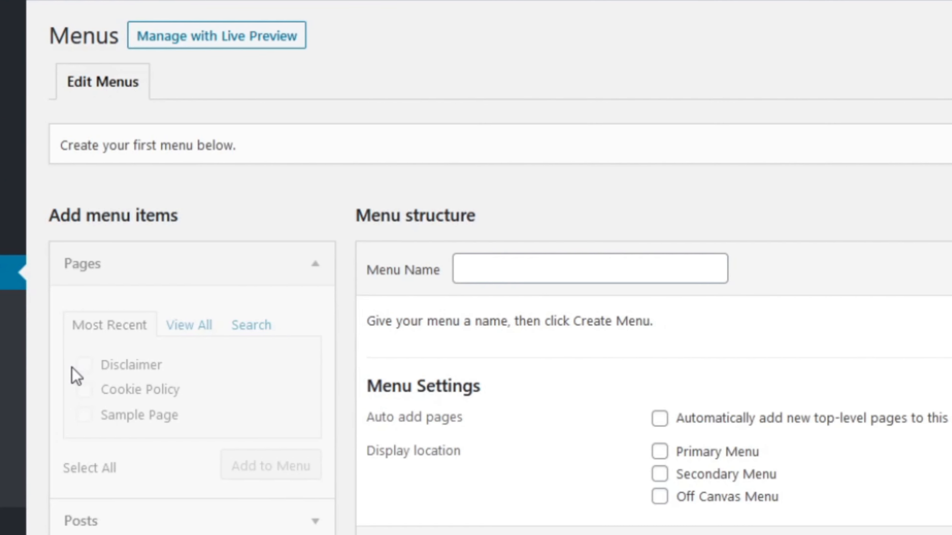
click(418, 274)
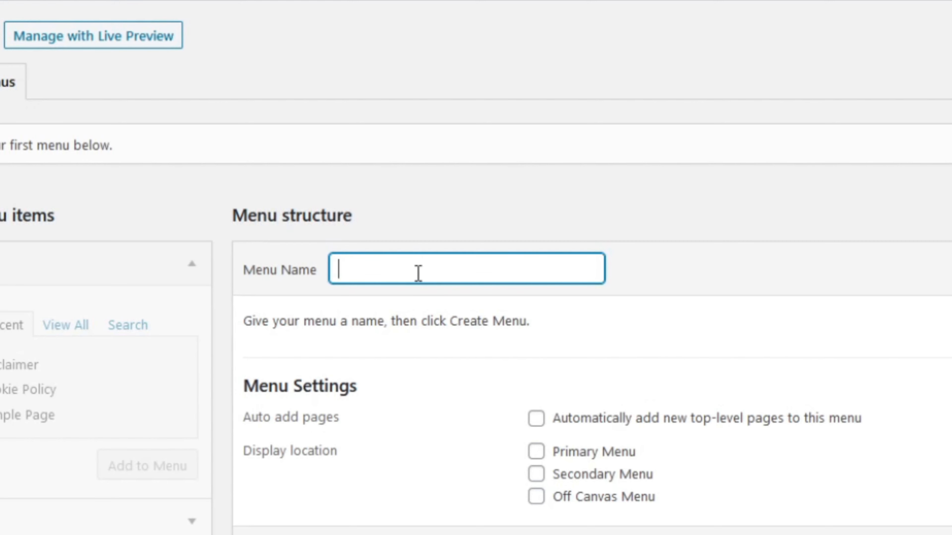
text(Main)
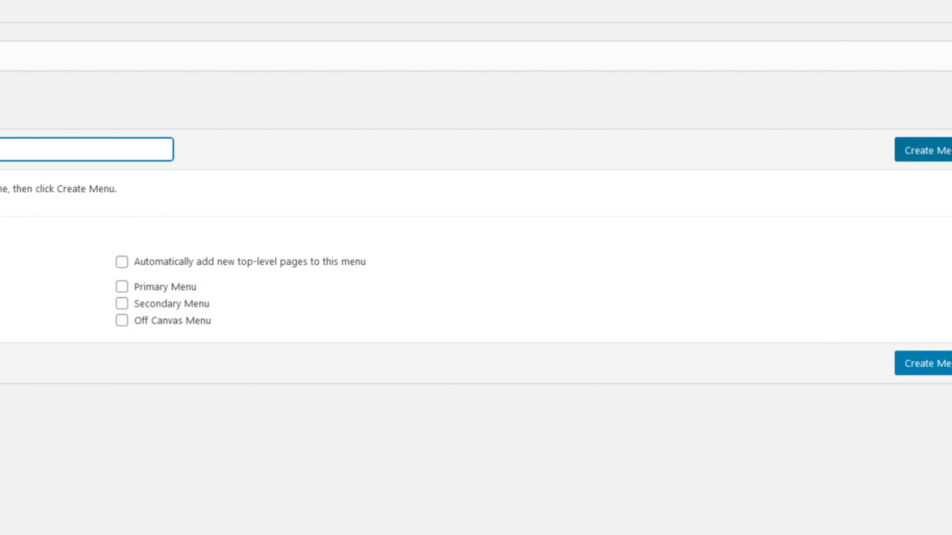
click(950, 152)
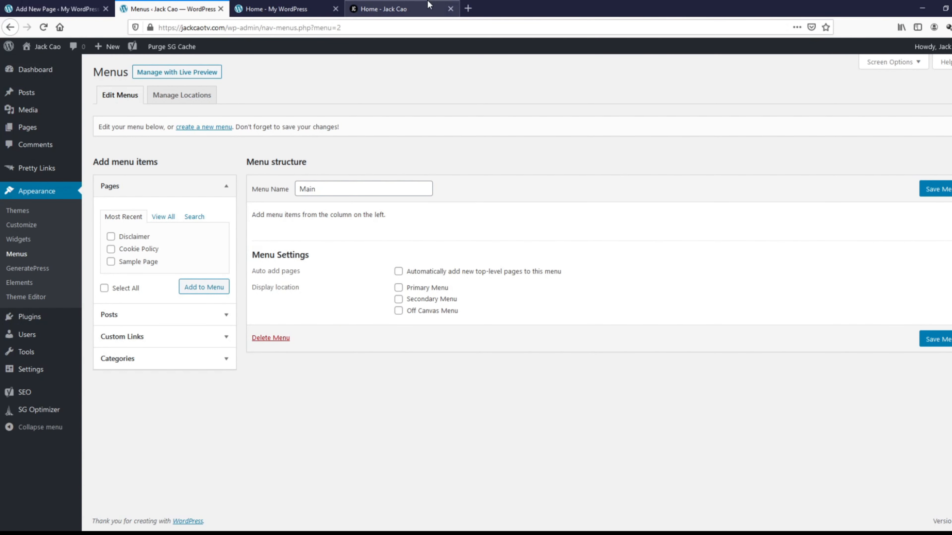
Step: Check the reference site's navigation and add the Home front page to the Main menu
click(404, 8)
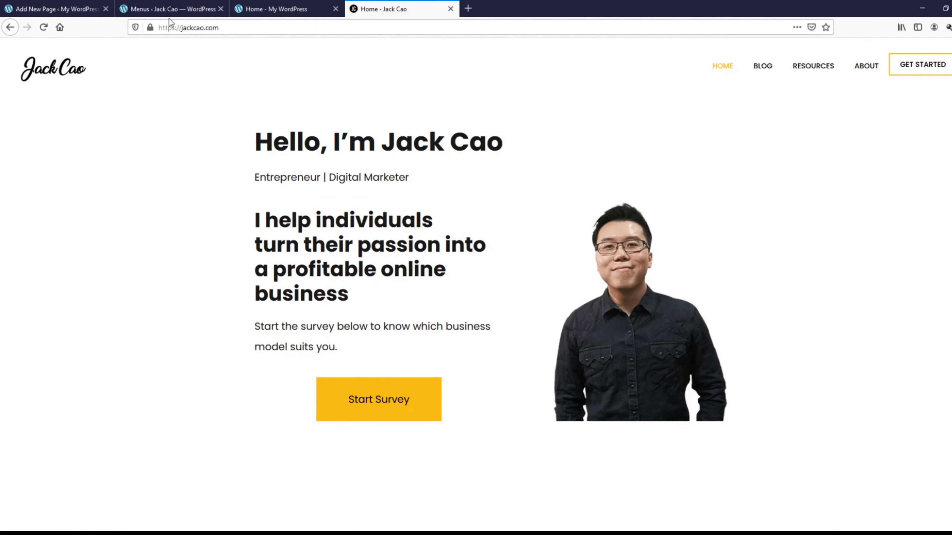
click(168, 11)
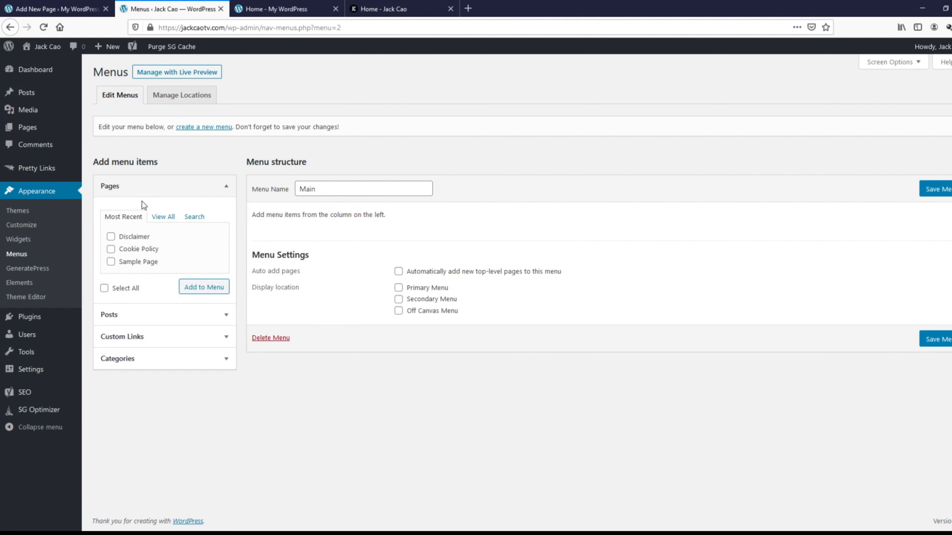
click(163, 217)
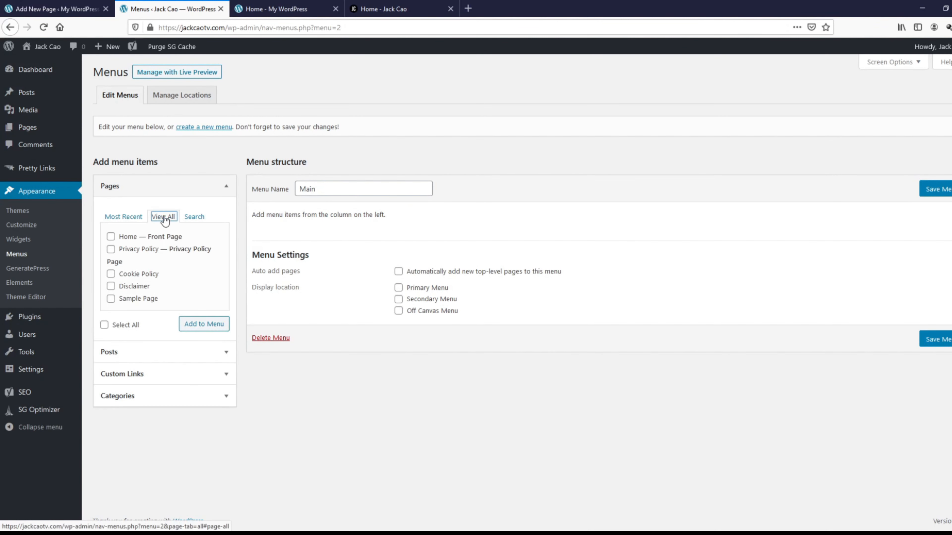
click(111, 238)
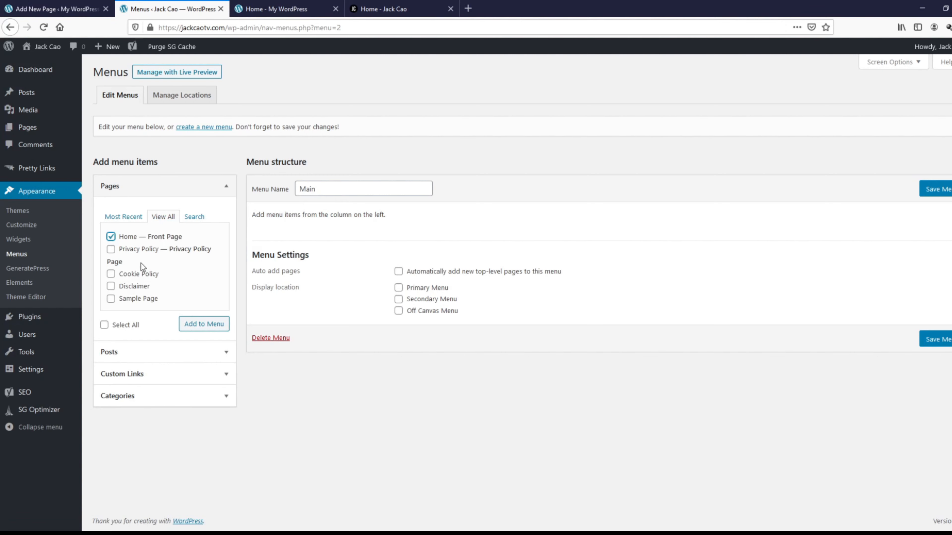
click(216, 330)
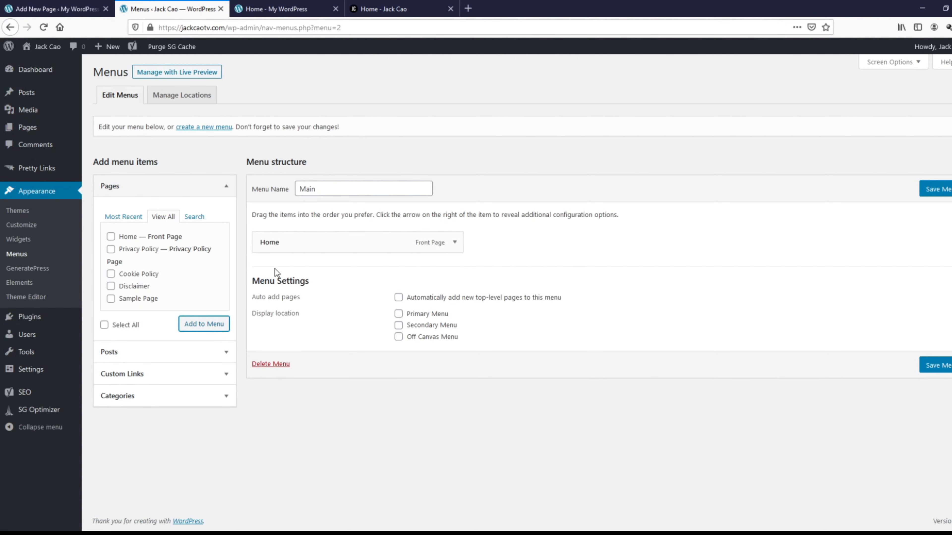
Step: Create a new page titled Blog, check its URL slug, and publish it
click(385, 10)
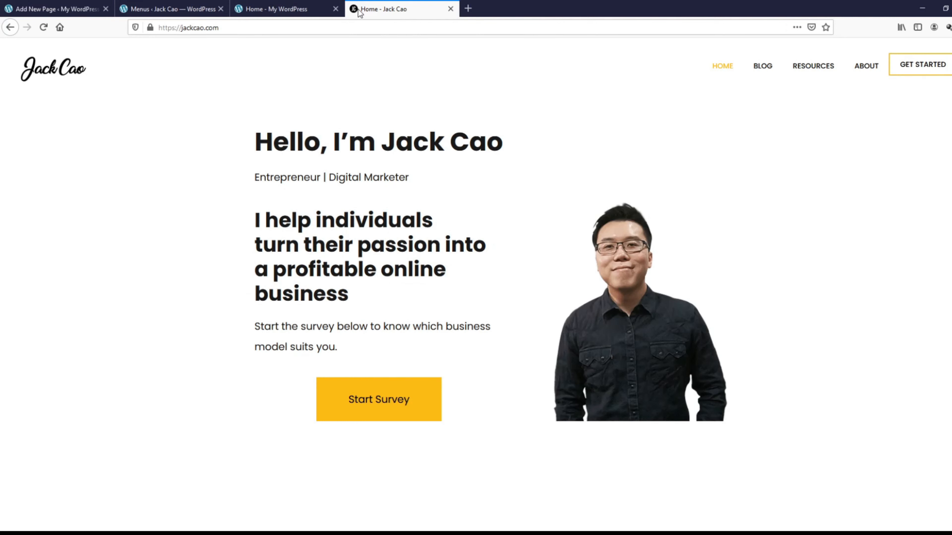
click(191, 5)
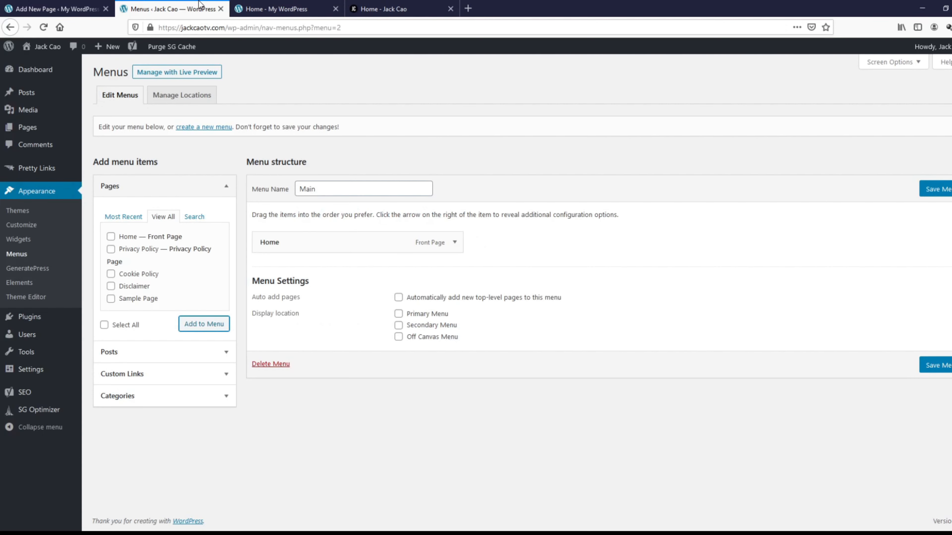
mouse_move(43, 132)
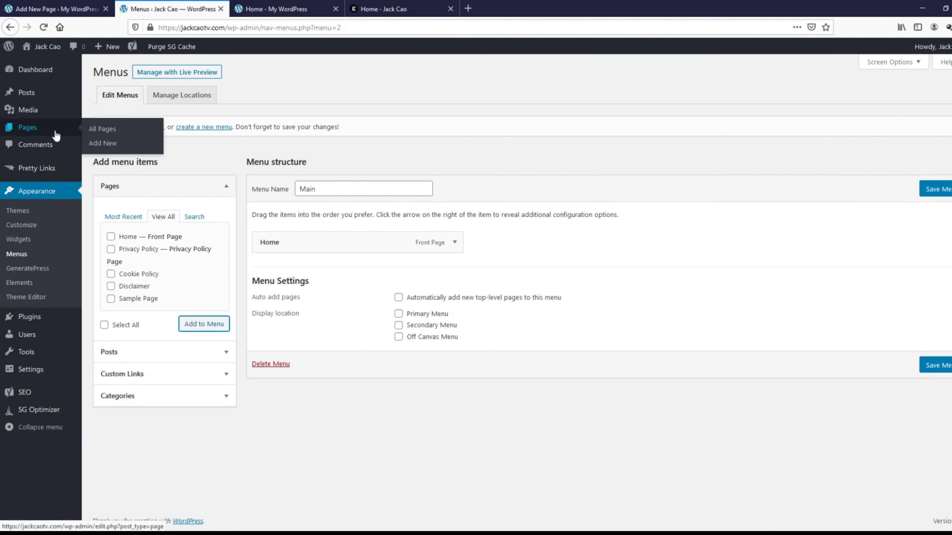
middle_click(107, 144)
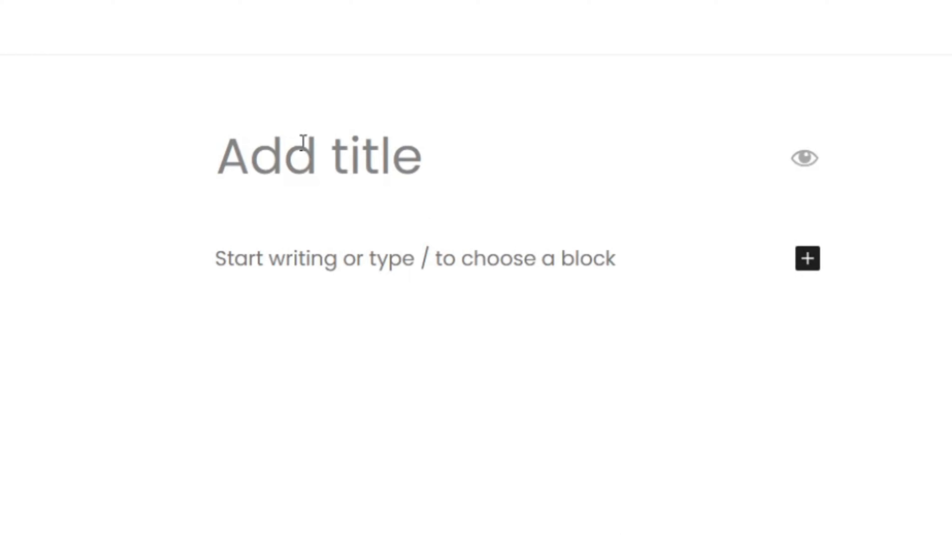
click(306, 113)
text(Blog)
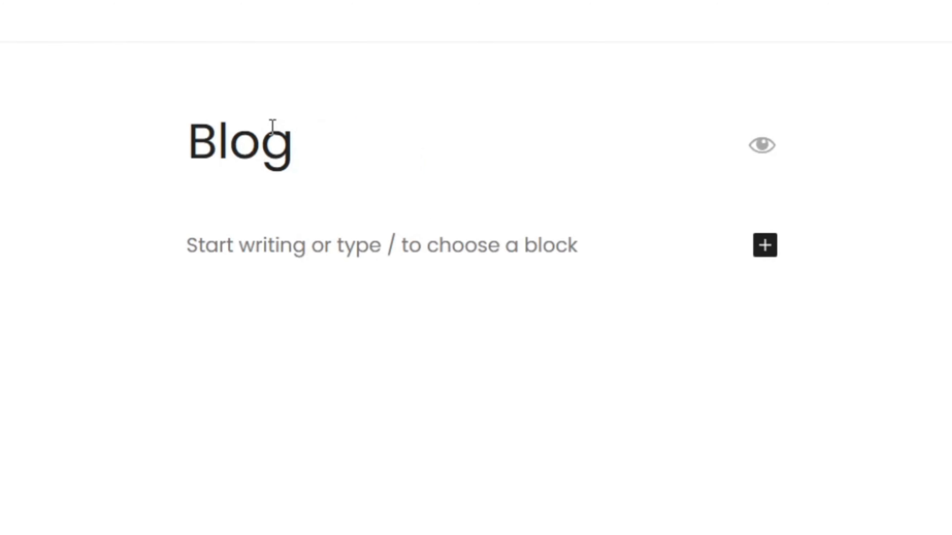
click(812, 276)
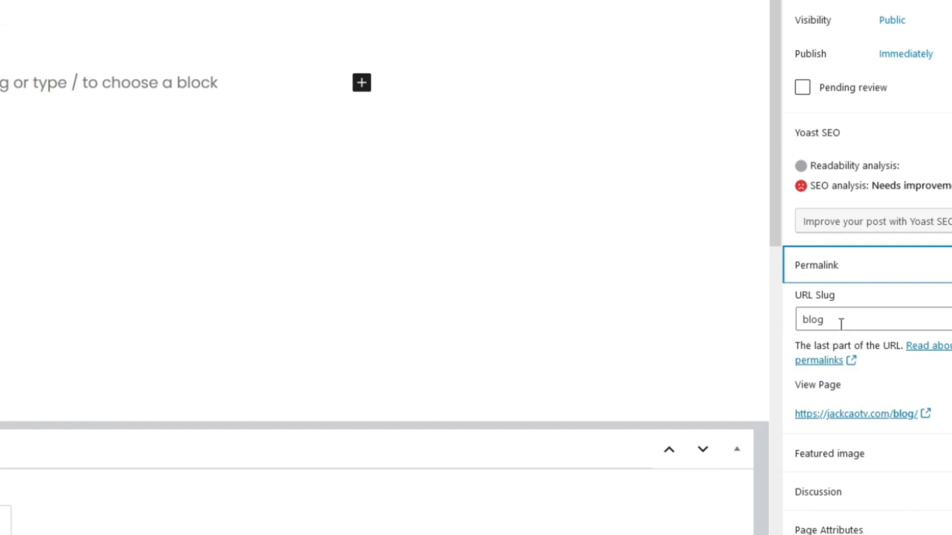
drag(841, 323, 774, 323)
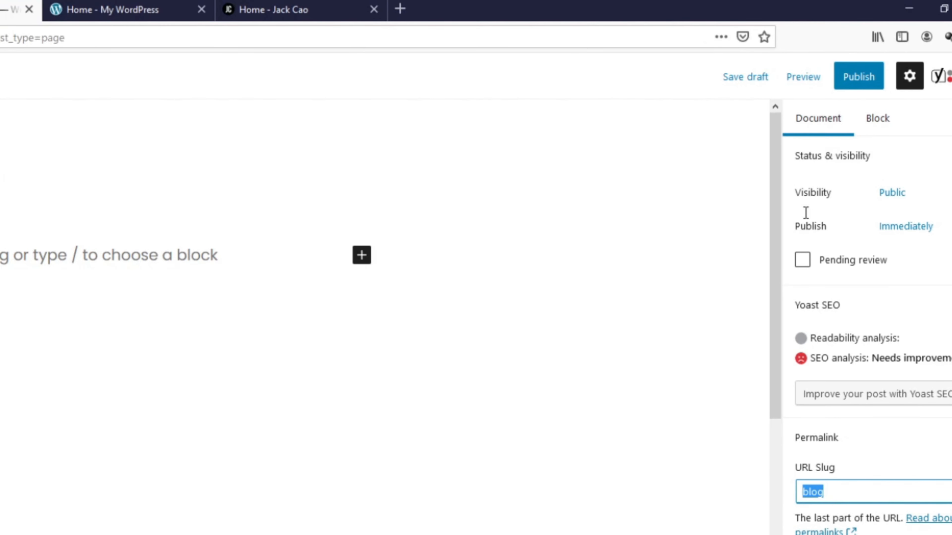
click(856, 76)
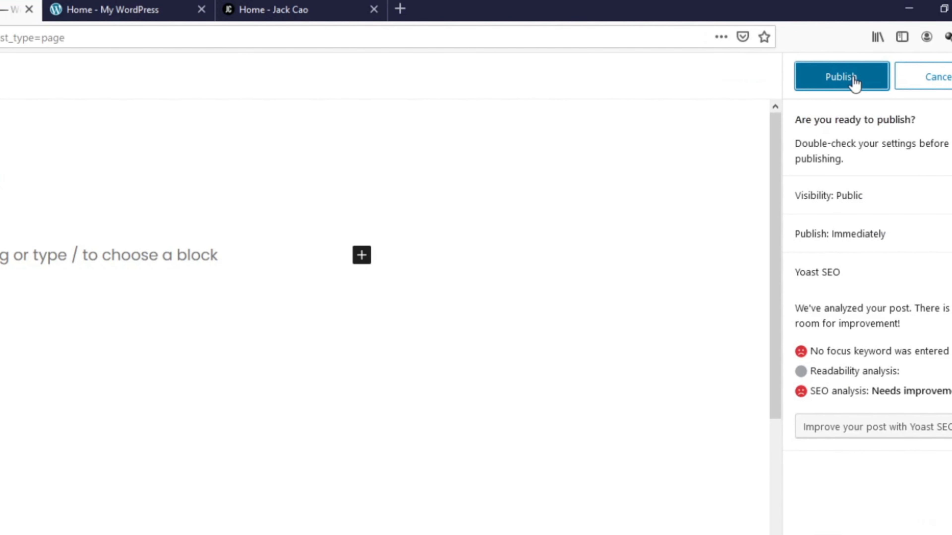
click(855, 78)
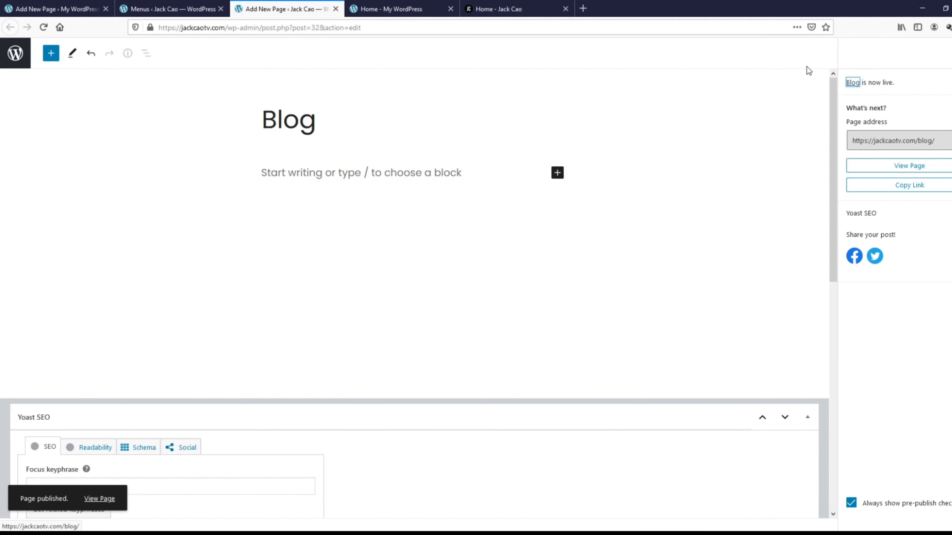
Step: Set Blog as the posts page in the site's Reading settings and save the changes
click(13, 64)
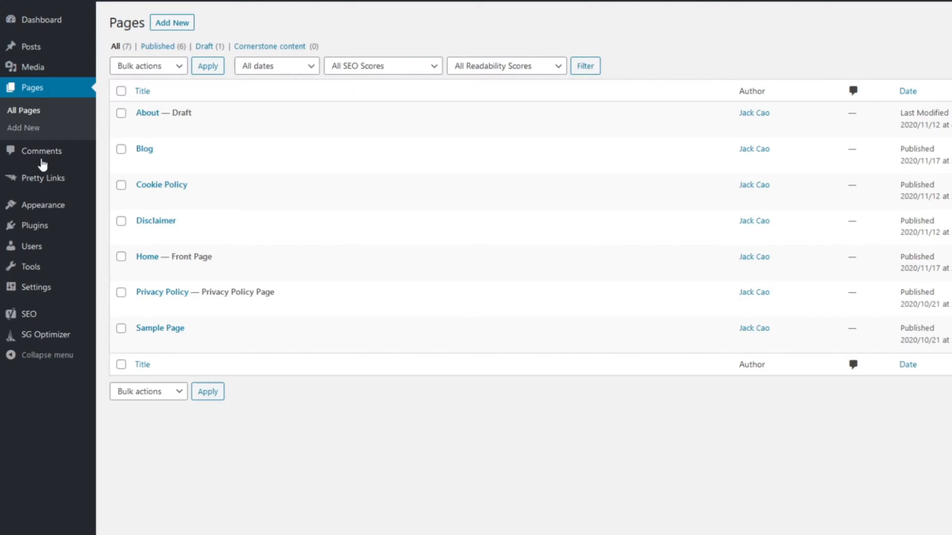
mouse_move(35, 290)
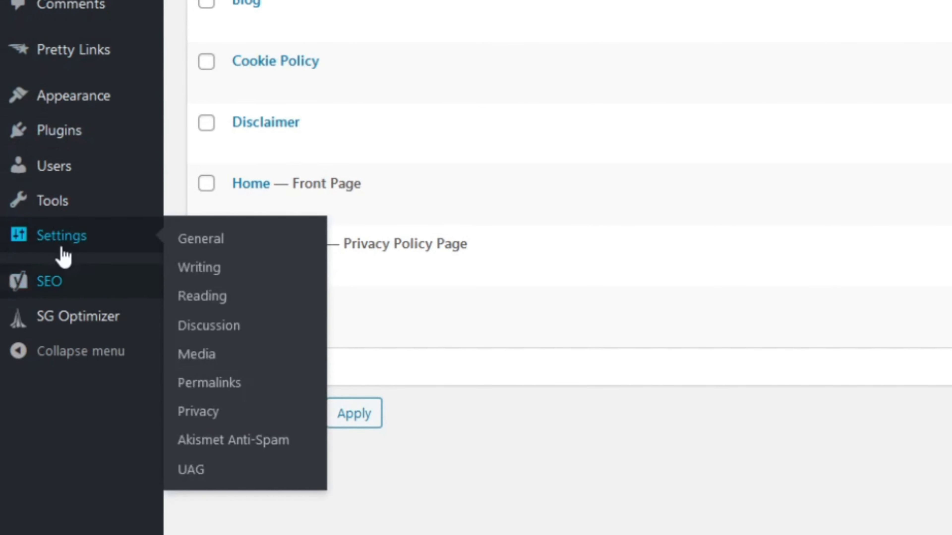
click(223, 300)
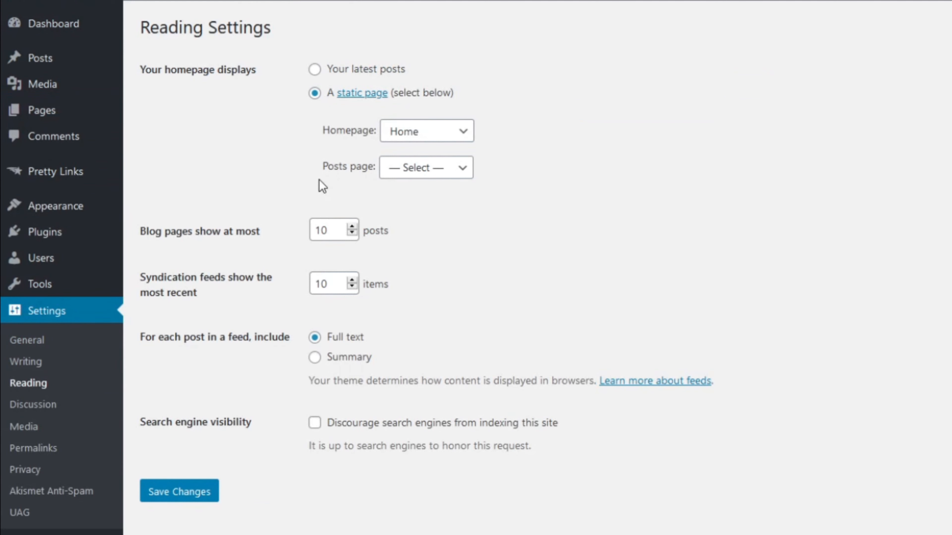
click(439, 175)
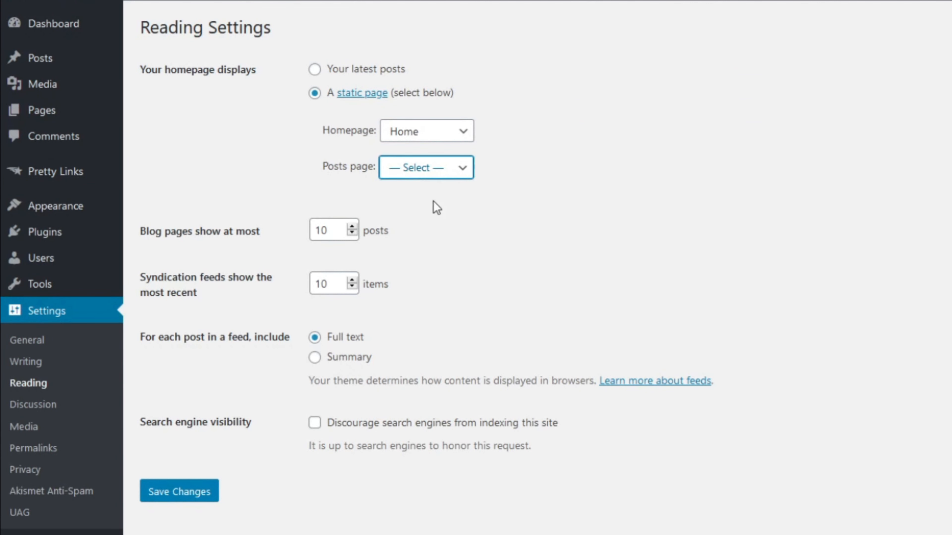
click(434, 213)
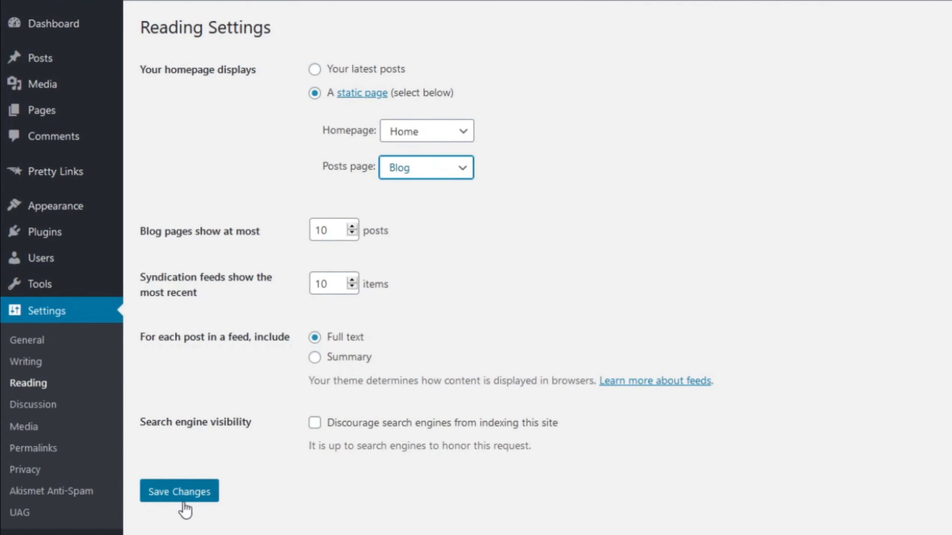
click(180, 492)
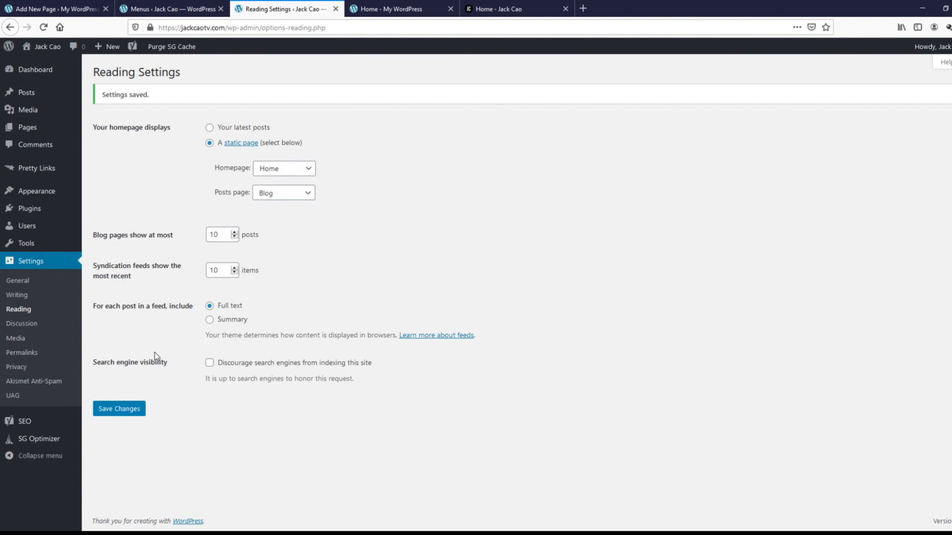
Step: Load the site's /blog address to check the new posts page on the live site
click(392, 9)
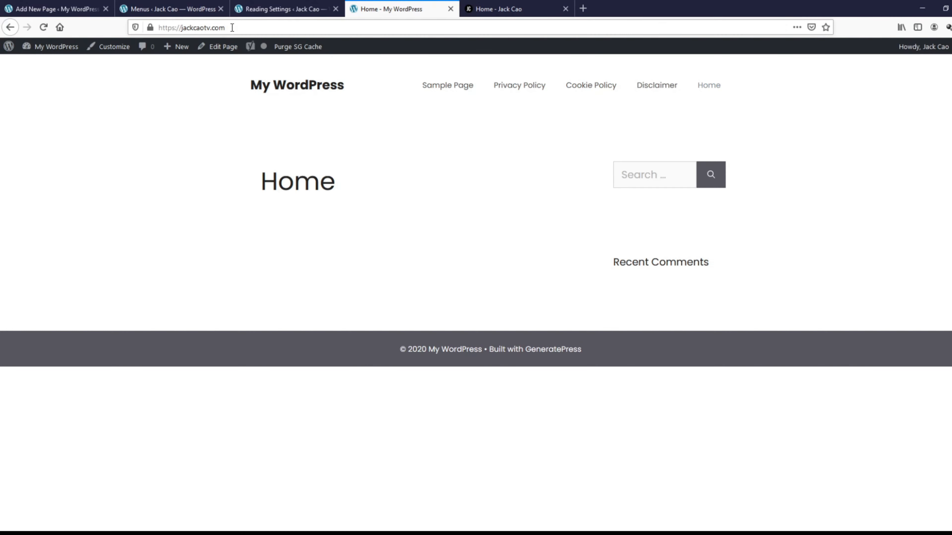
click(239, 28)
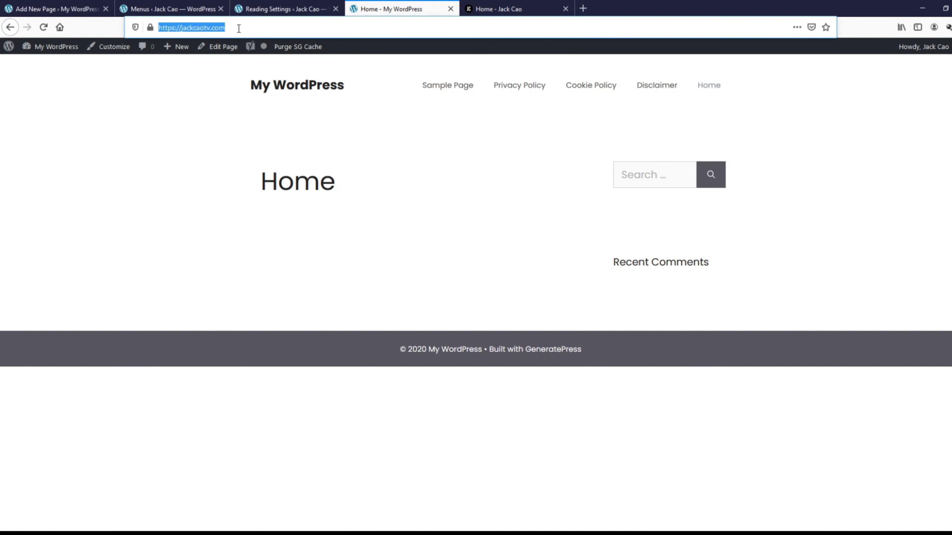
click(246, 28)
text(/blog)
key(Return)
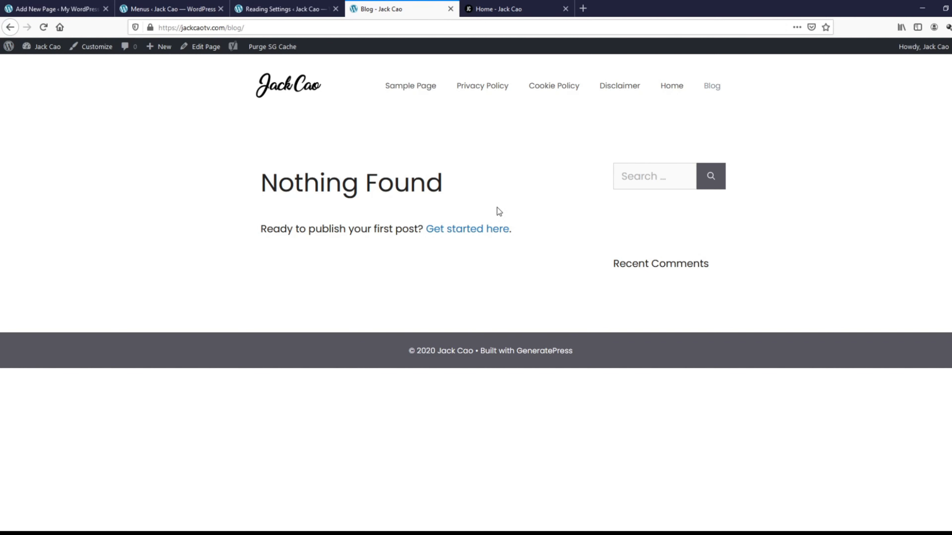
Step: Save the Main menu with its Home item and add the Blog posts page below it
click(170, 13)
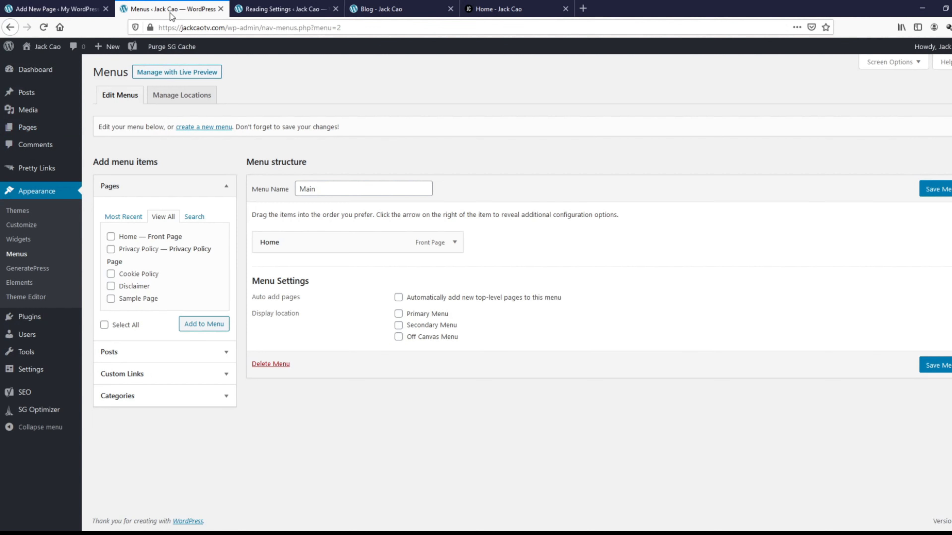
click(939, 192)
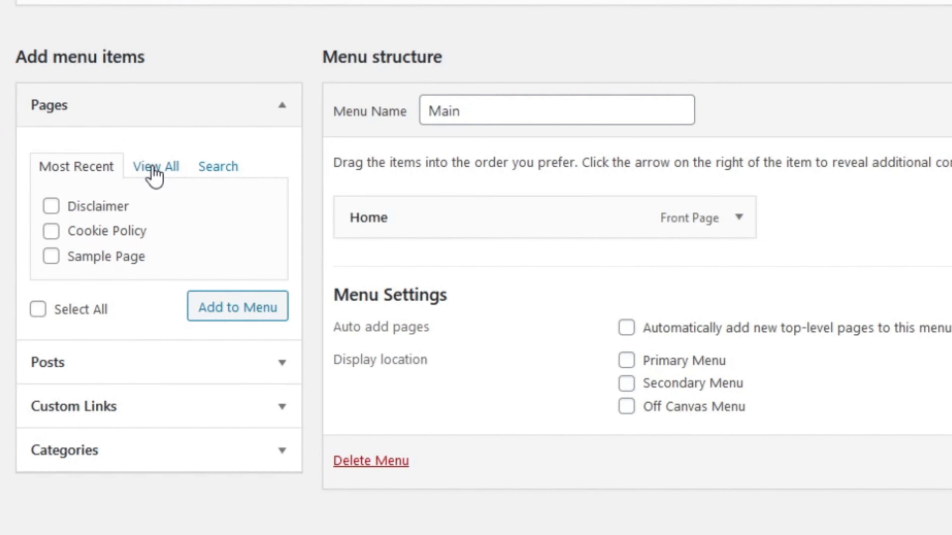
click(159, 219)
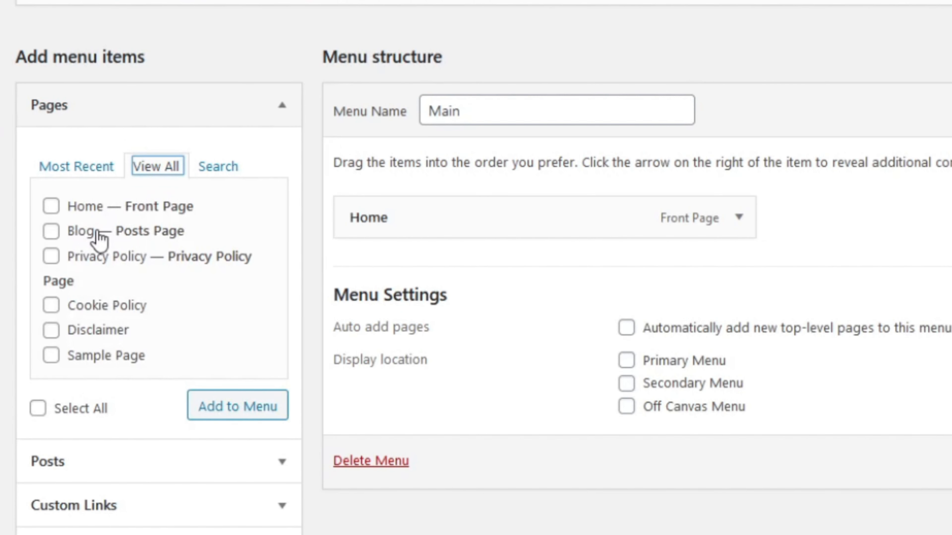
click(51, 233)
click(245, 415)
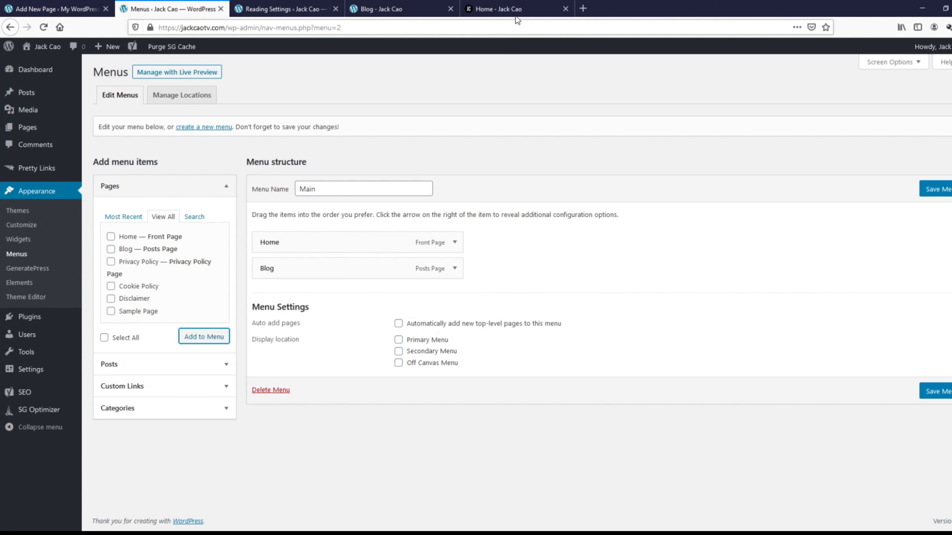
click(513, 9)
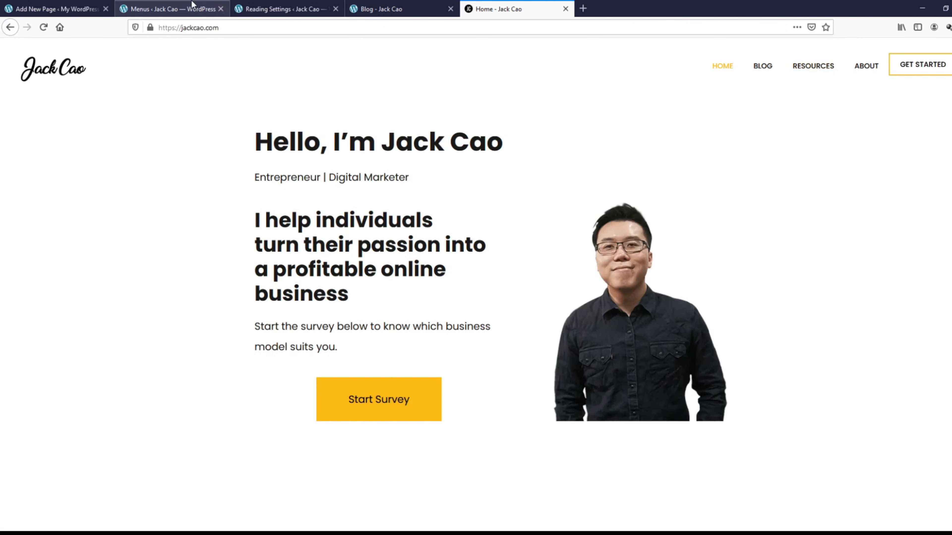
Step: Add a custom link labelled Resources with the URL # to the Main menu, then check its item settings
click(183, 8)
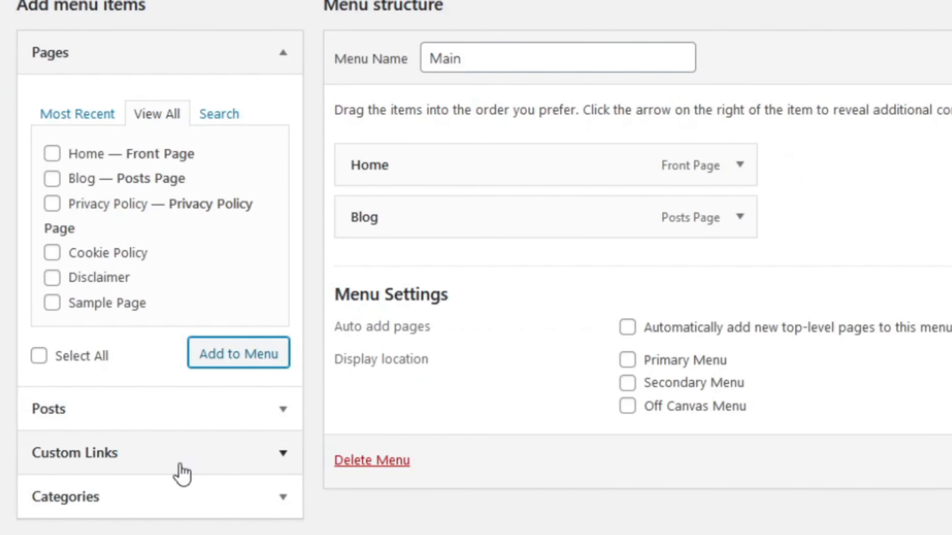
click(191, 473)
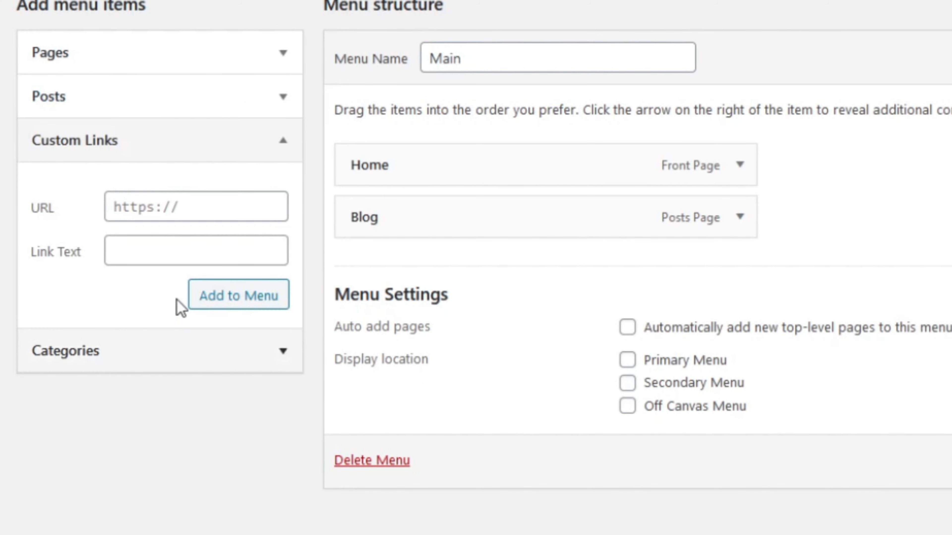
click(179, 209)
text(#)
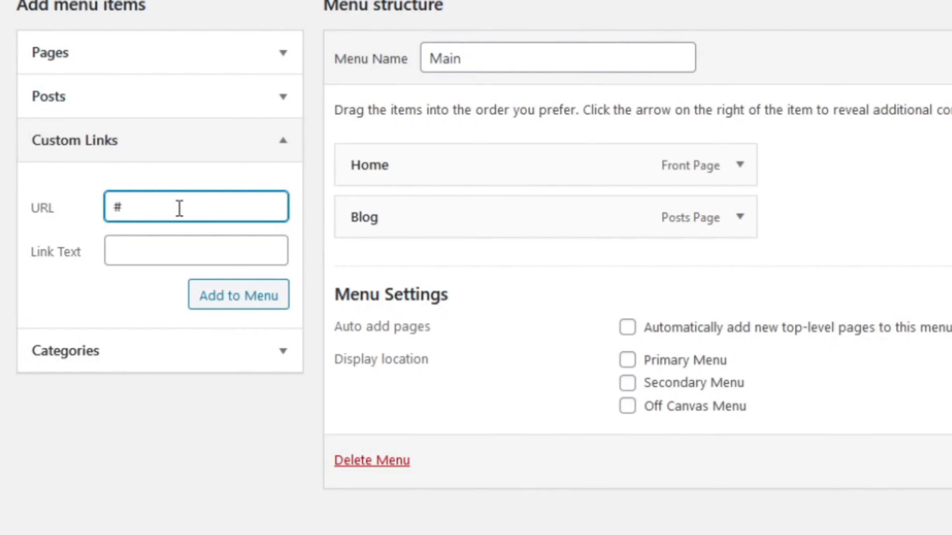
click(180, 257)
text(Re)
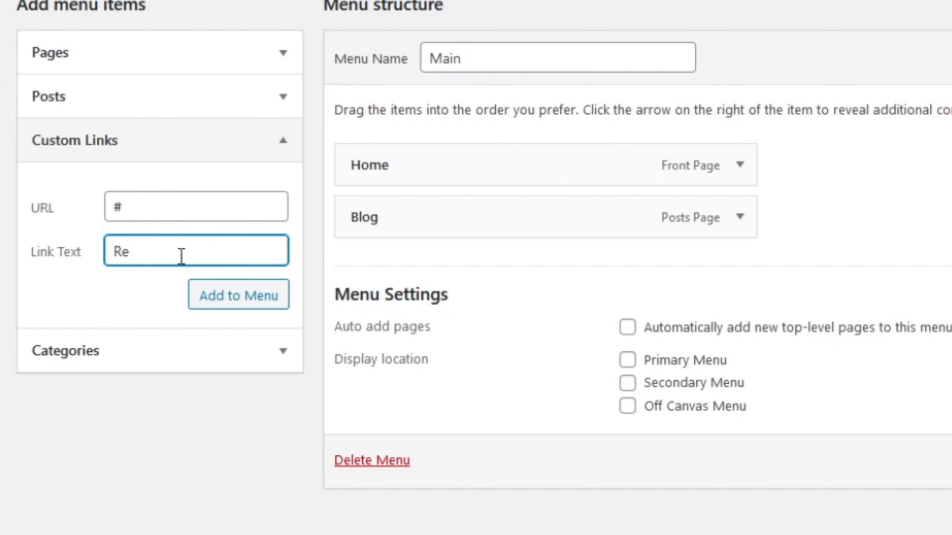
text(sources)
click(237, 306)
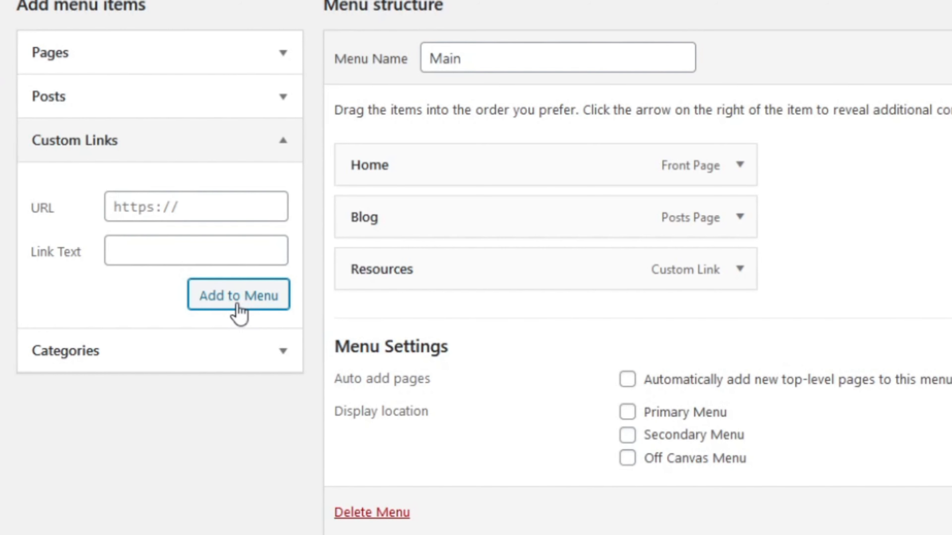
click(740, 269)
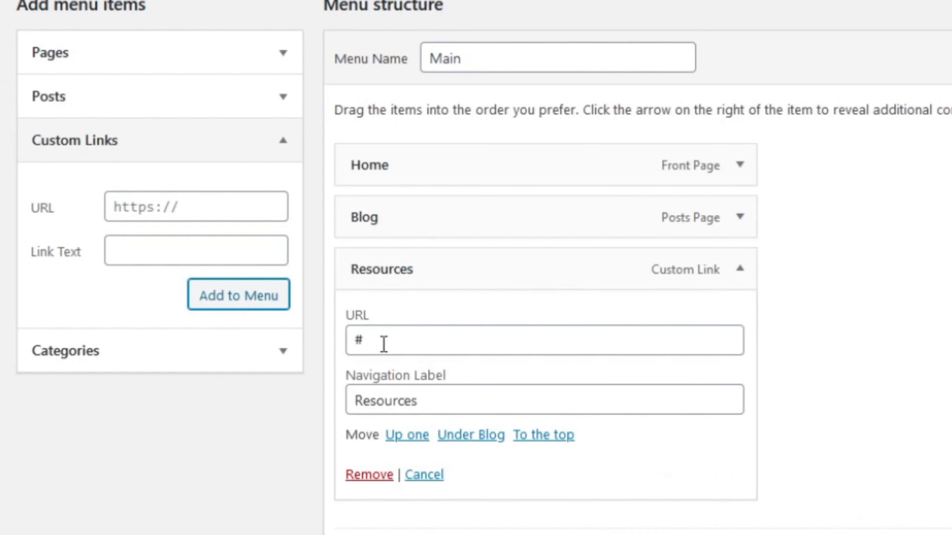
click(739, 270)
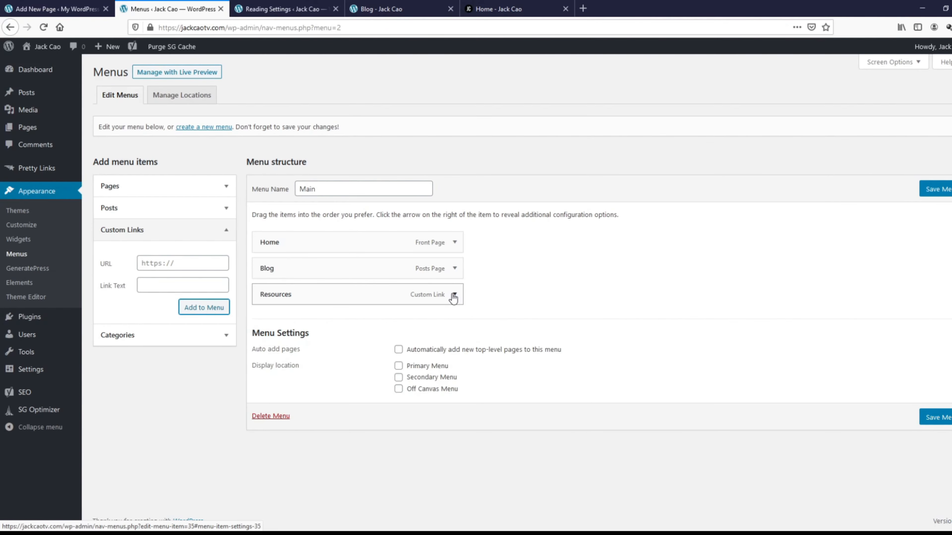
Step: Check the reference site's navigation for the next item and look for that page among those available to the menu
click(510, 10)
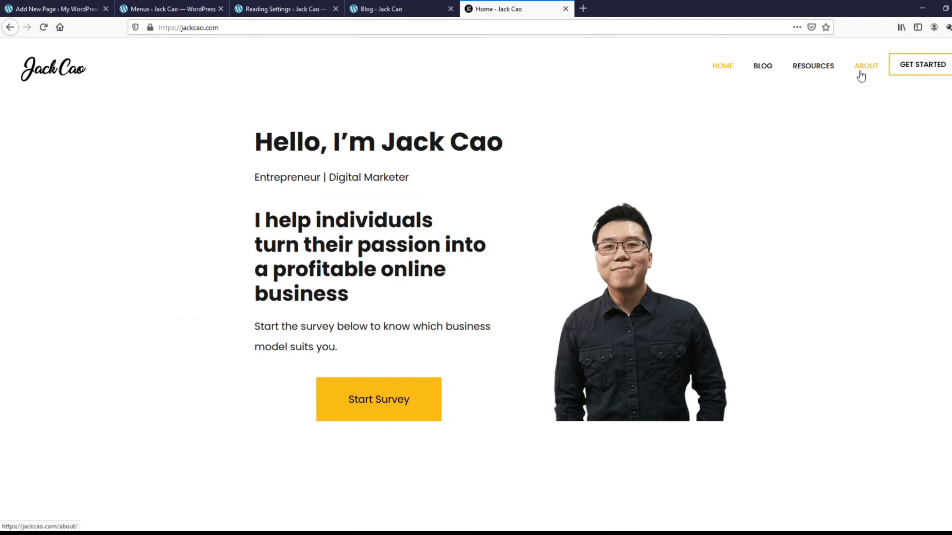
click(160, 5)
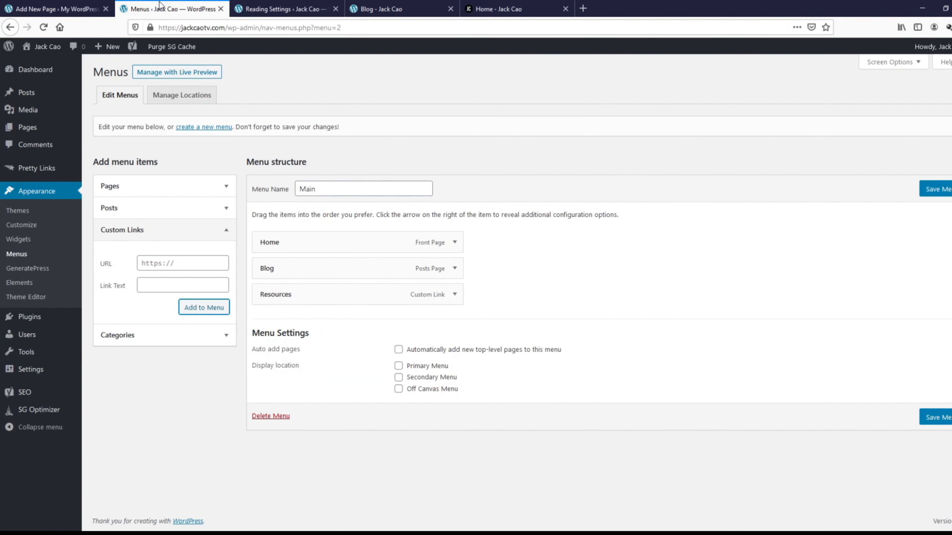
click(190, 187)
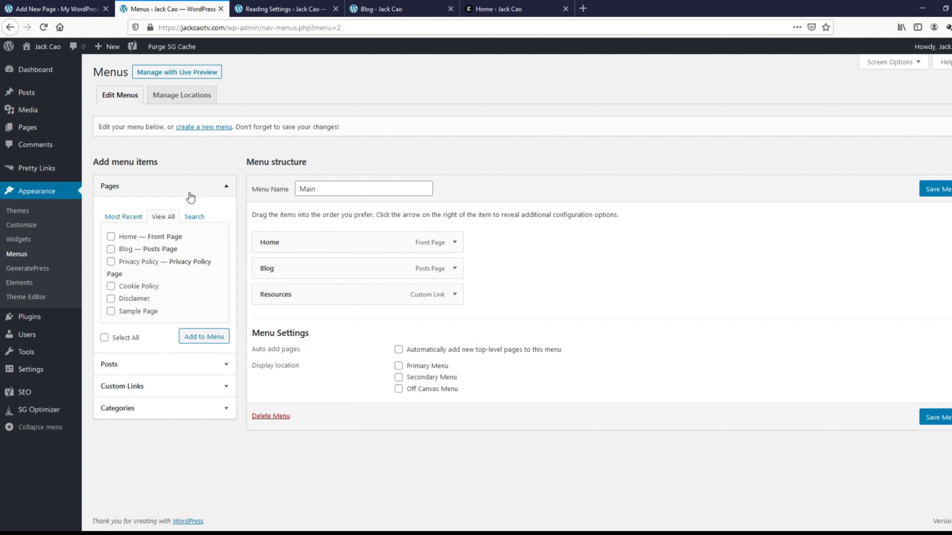
Step: Open the draft About page from the site's page list in a separate browser tab and publish it
mouse_move(29, 130)
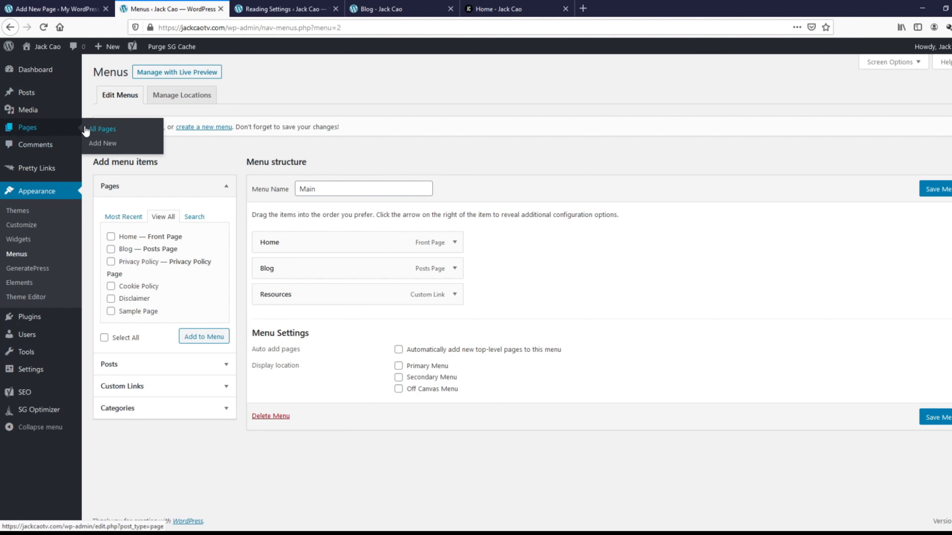
middle_click(102, 132)
click(266, 8)
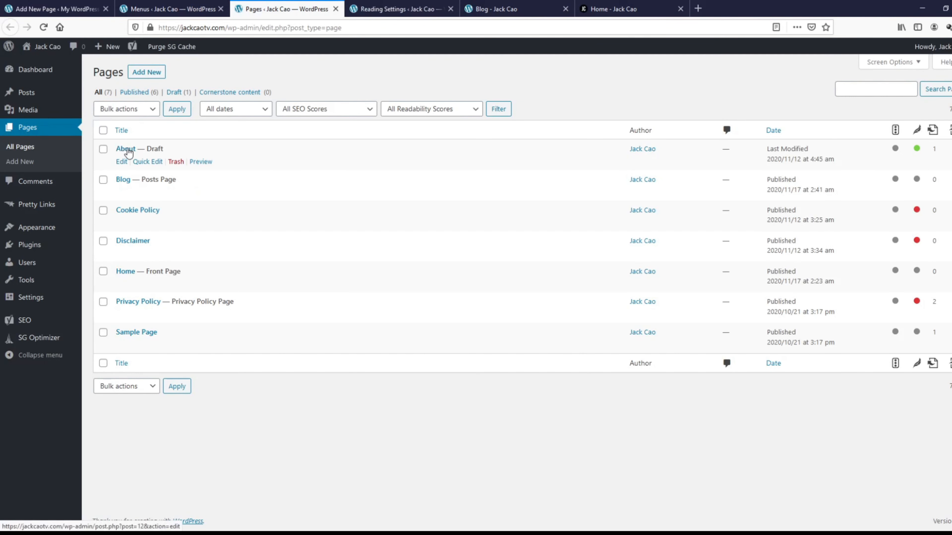
click(119, 162)
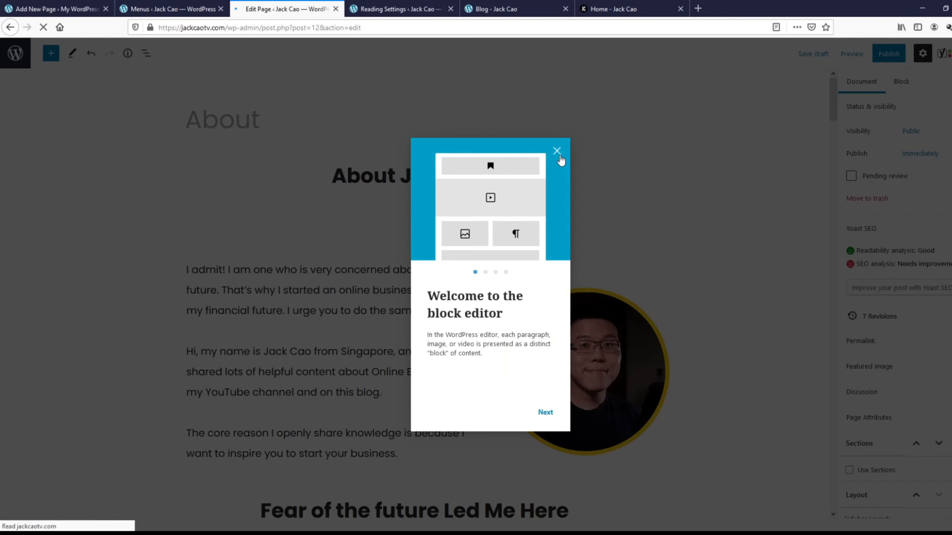
click(557, 151)
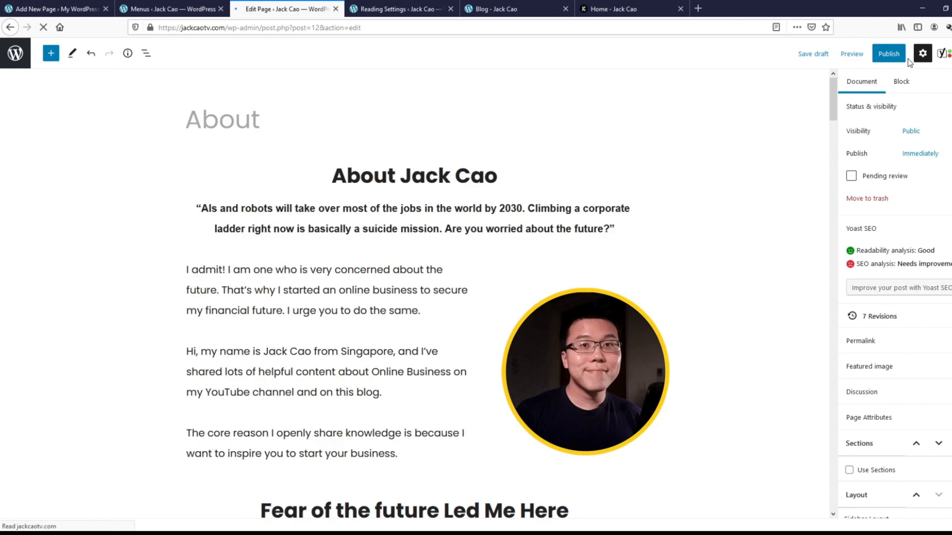
click(894, 54)
click(894, 55)
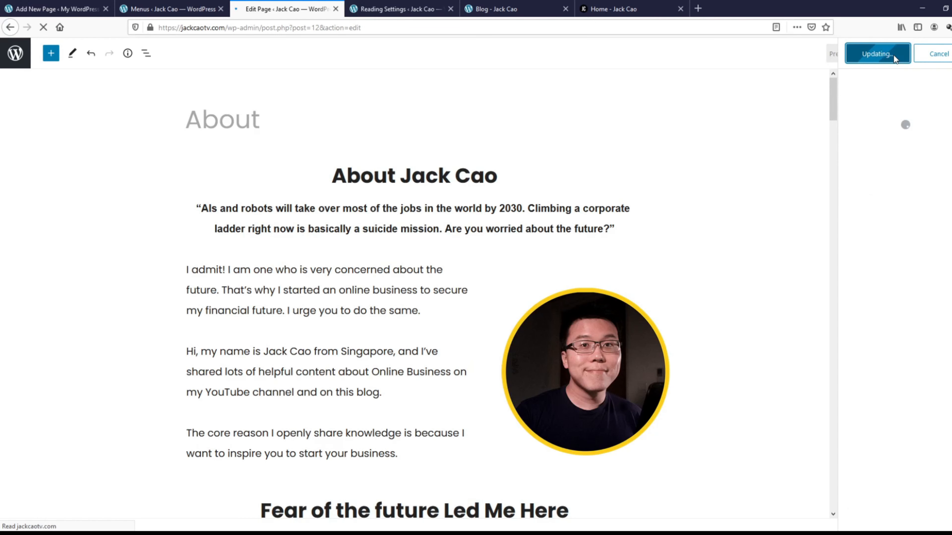
Step: Save the Main menu, reload the menu editor to refresh its page list, and add the About page below Resources
click(190, 5)
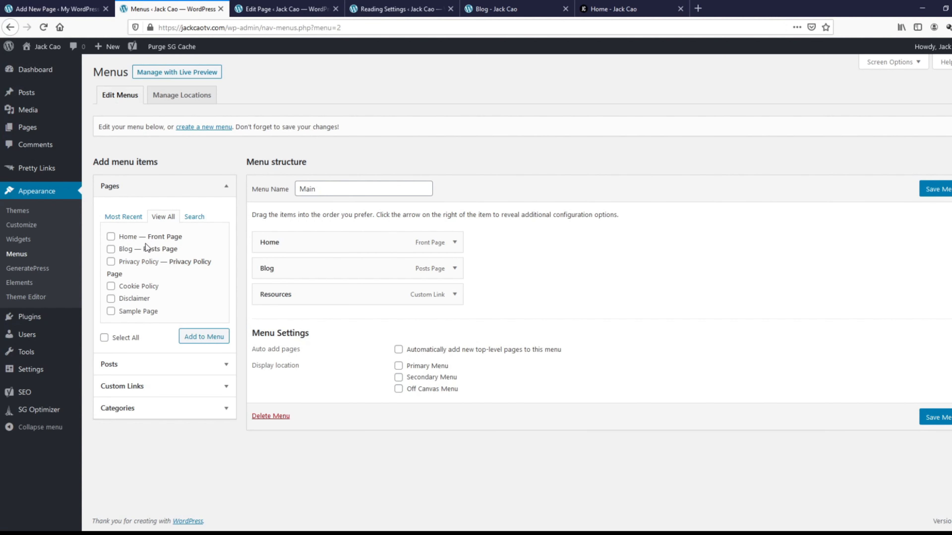
click(948, 190)
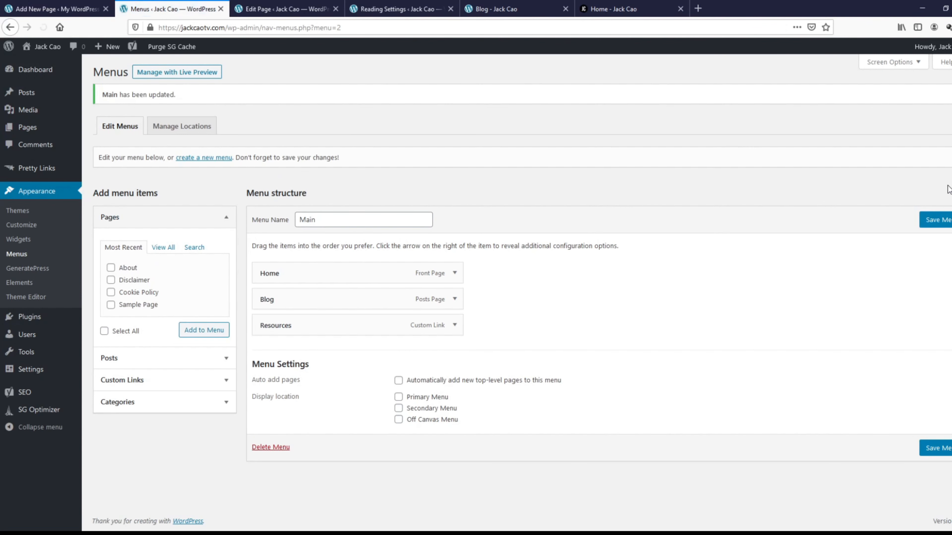
click(45, 26)
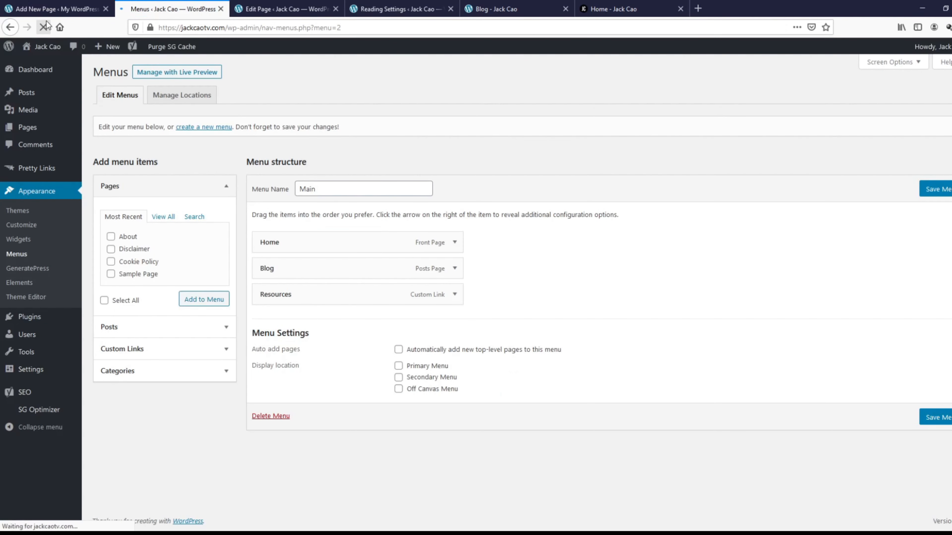
click(152, 216)
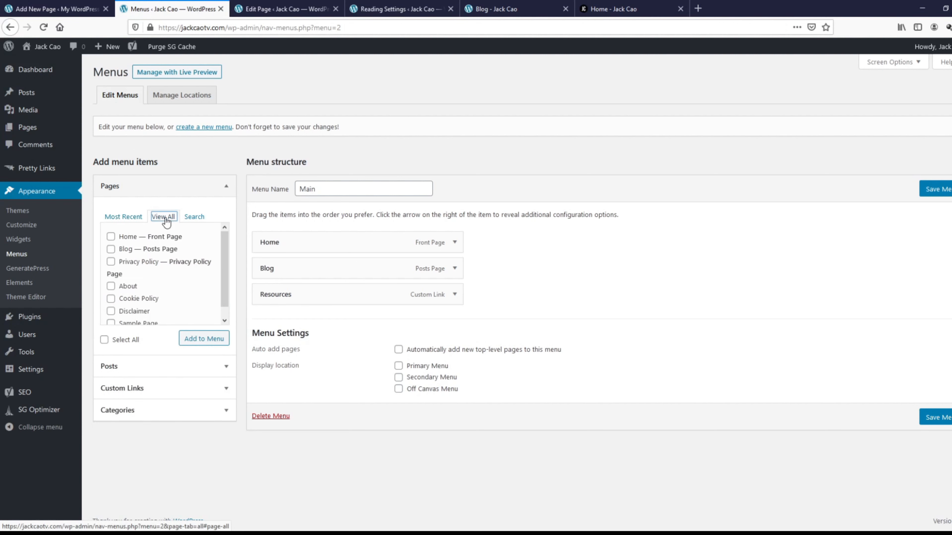
click(110, 288)
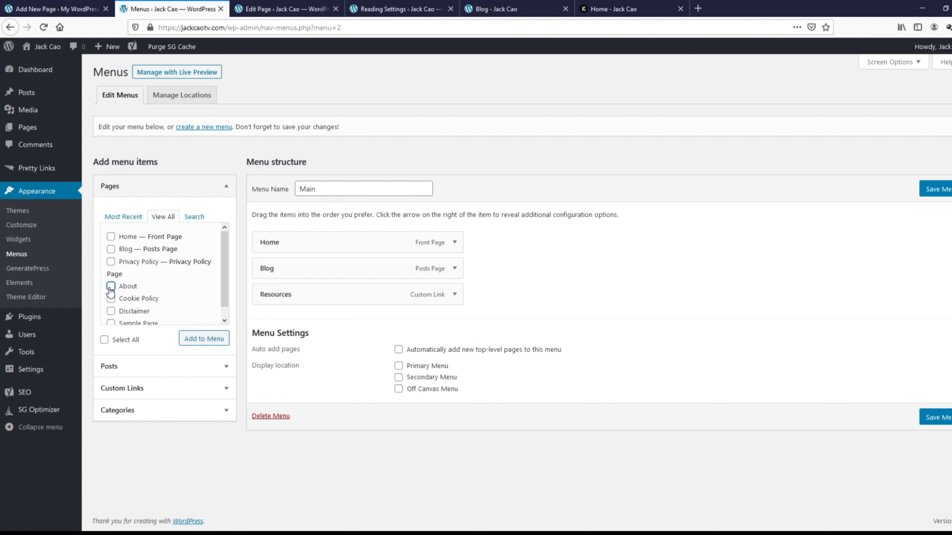
click(195, 339)
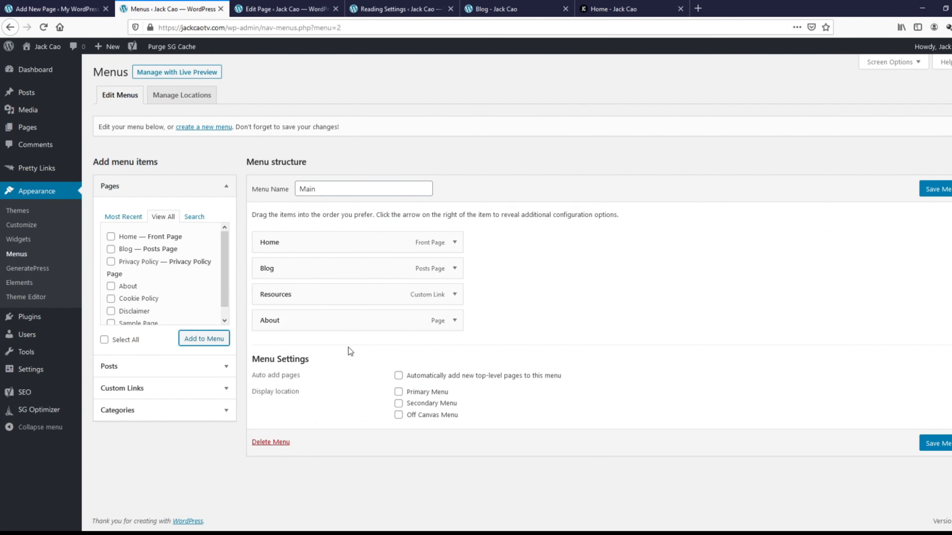
Step: Check the reference site's navigation and add a custom link labelled Get Started with the URL # to the Main menu
click(611, 4)
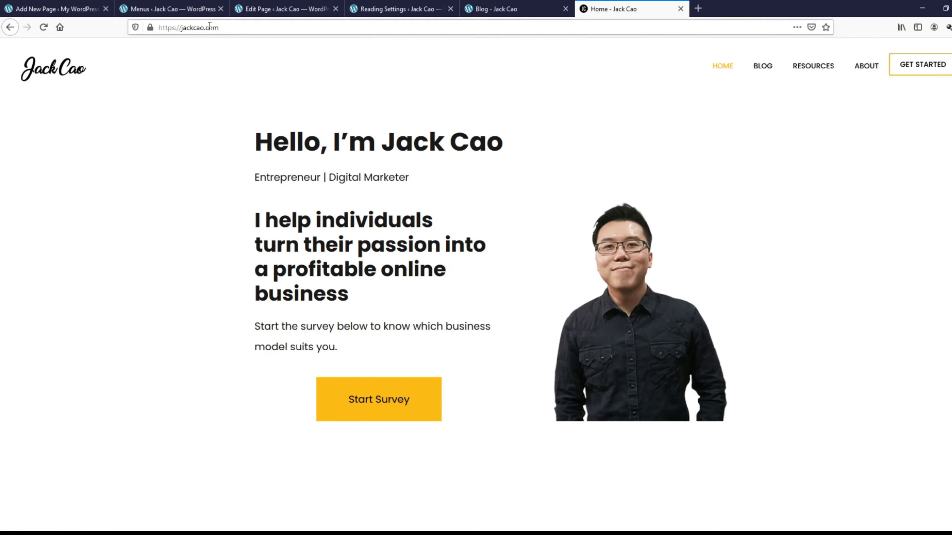
click(183, 10)
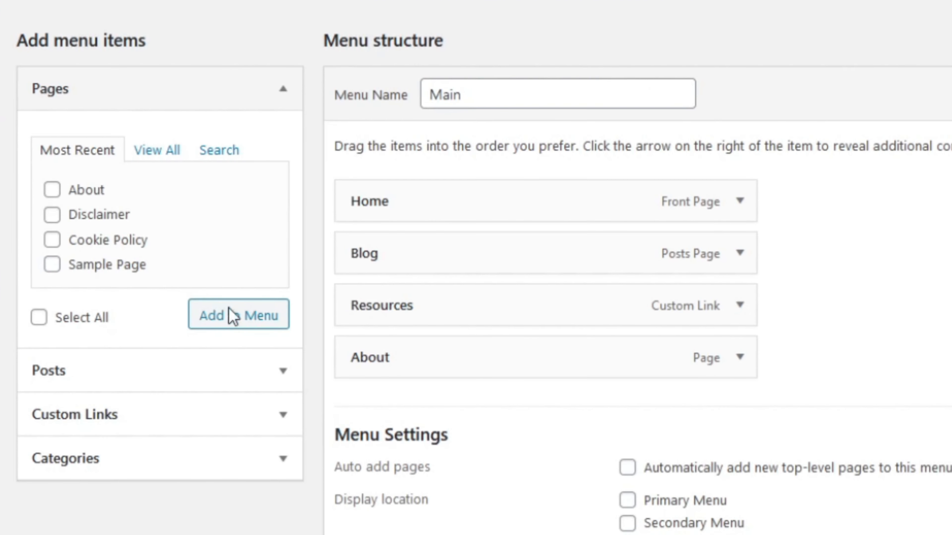
click(208, 361)
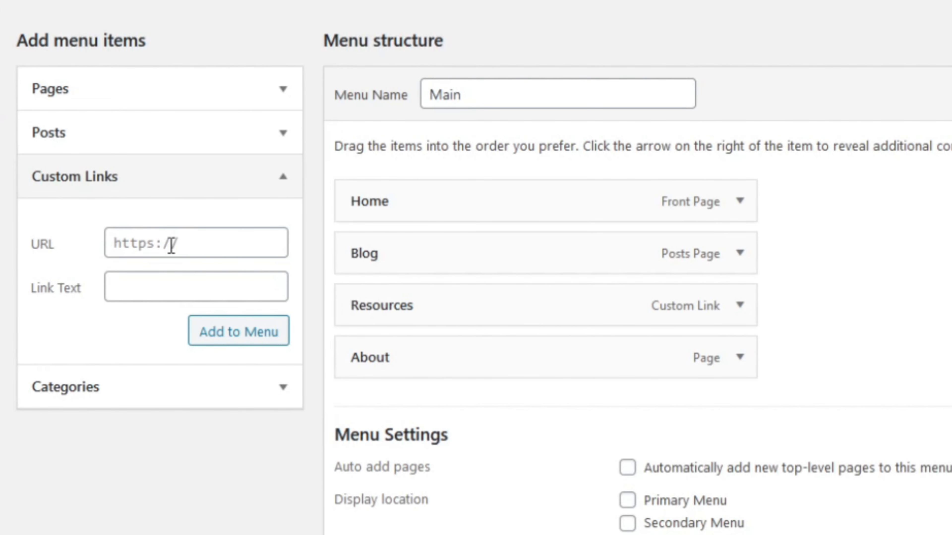
click(171, 248)
text(#)
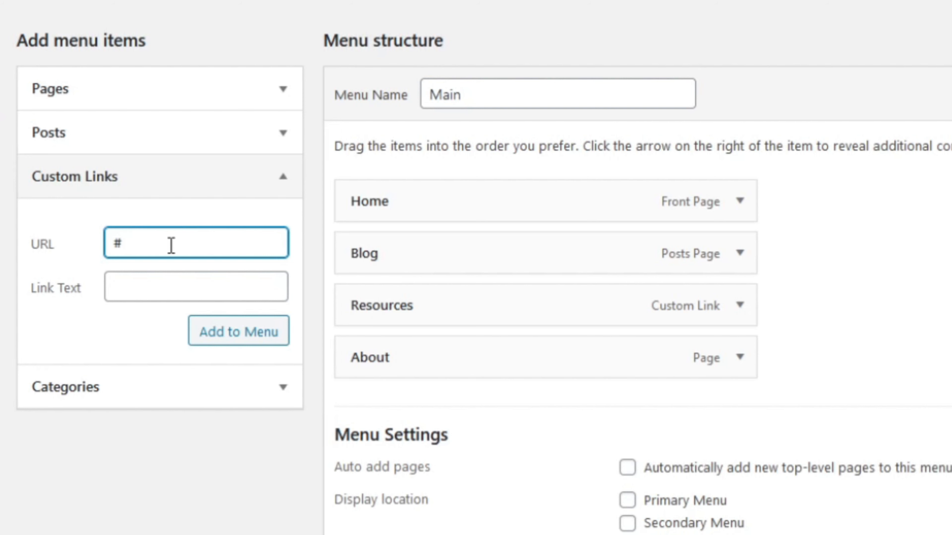
click(192, 288)
text(Get)
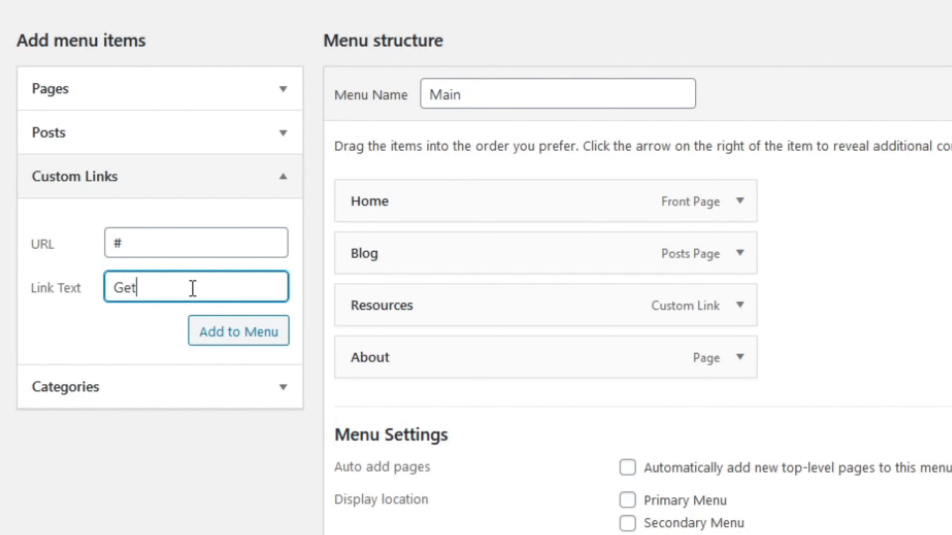
text( Started)
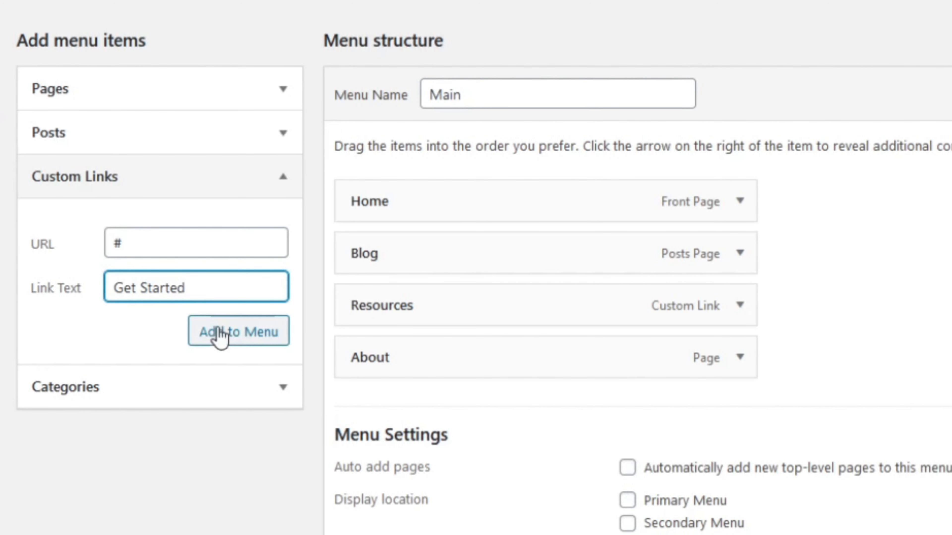
click(226, 336)
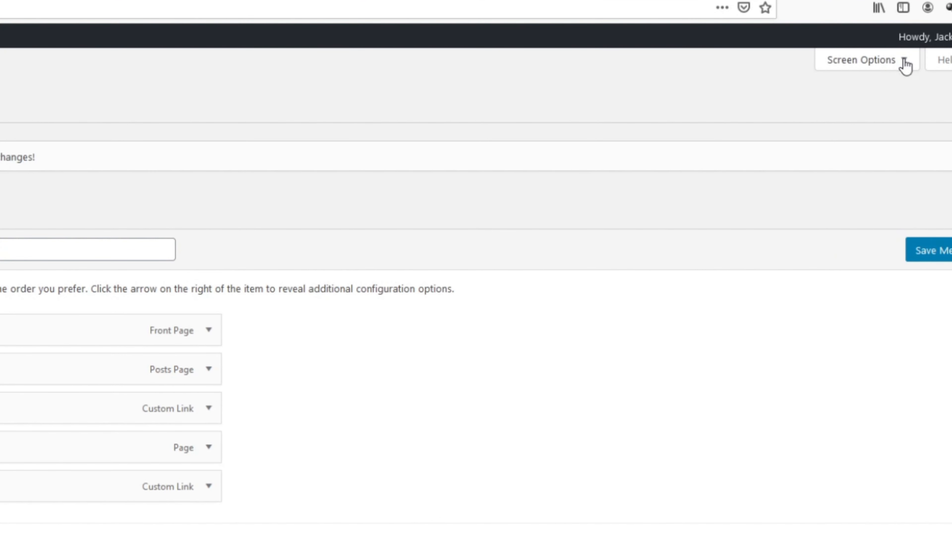
Step: Enable the CSS Classes advanced menu property and expand the Get Started item's settings
click(903, 62)
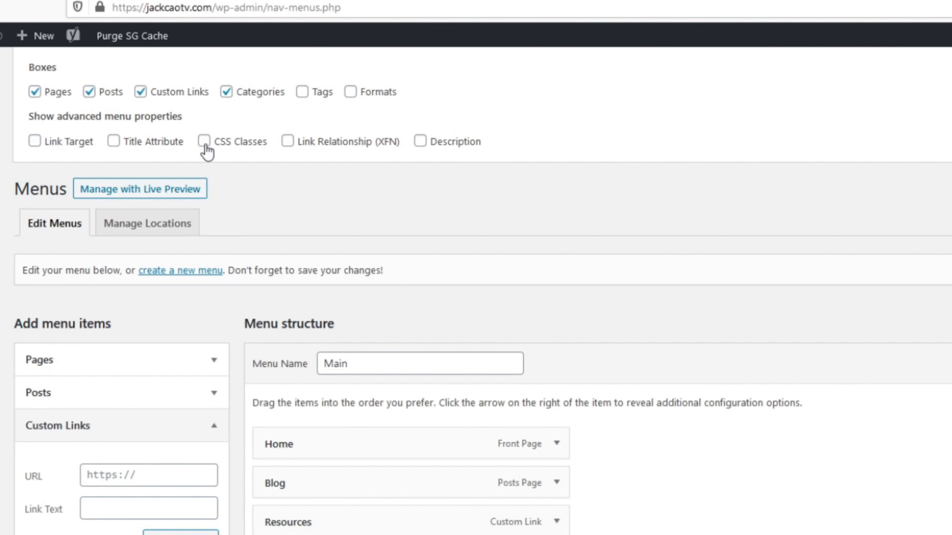
click(204, 141)
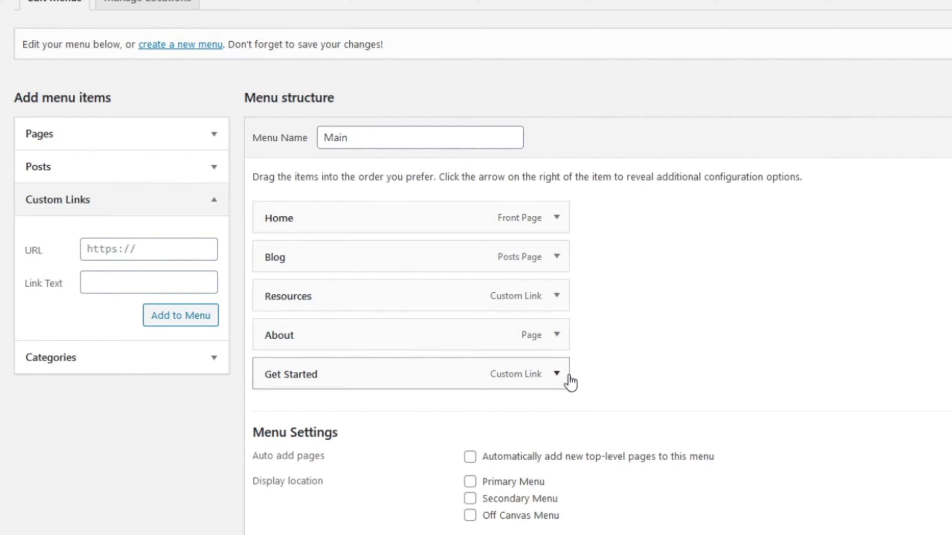
click(556, 374)
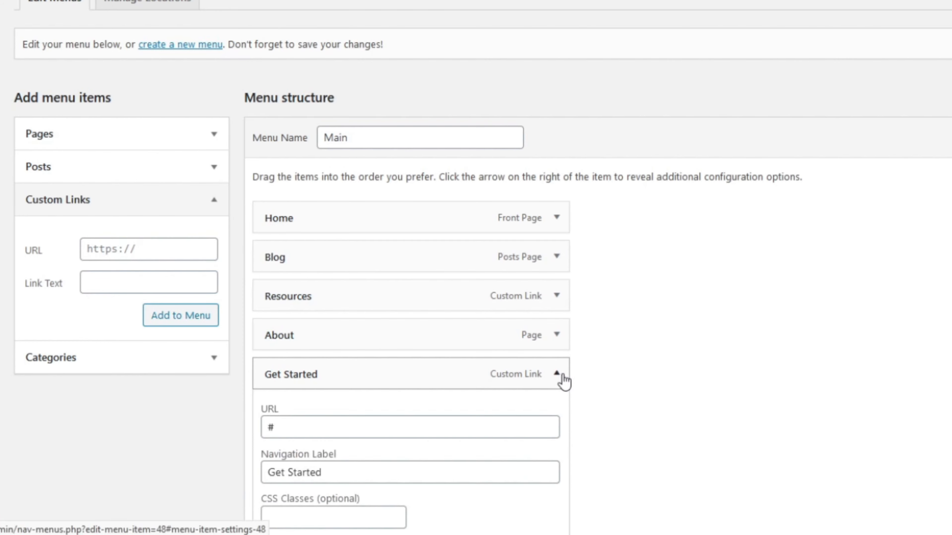
scroll(565, 382, down, 3)
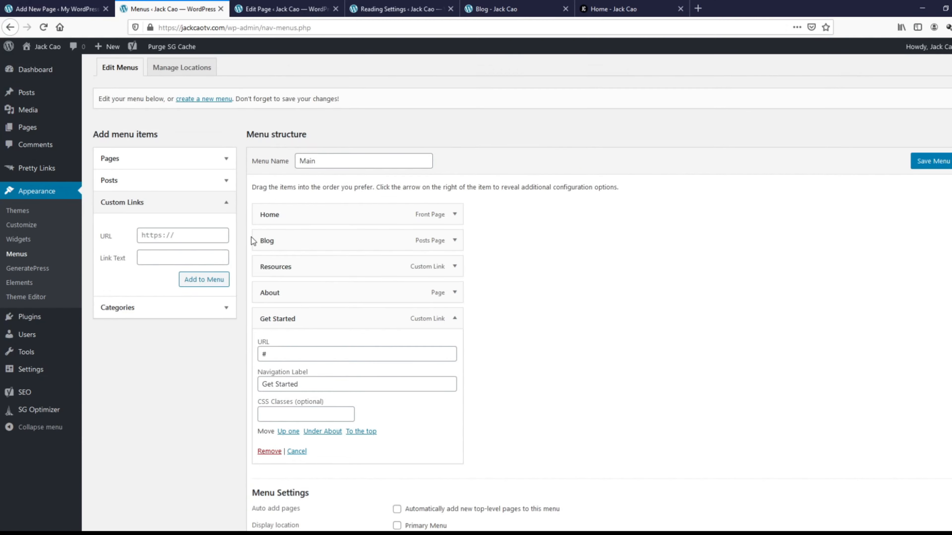
Step: Turn off the CSS Classes menu property and check which fields the Get Started item offers without it
scroll(251, 238, up, 3)
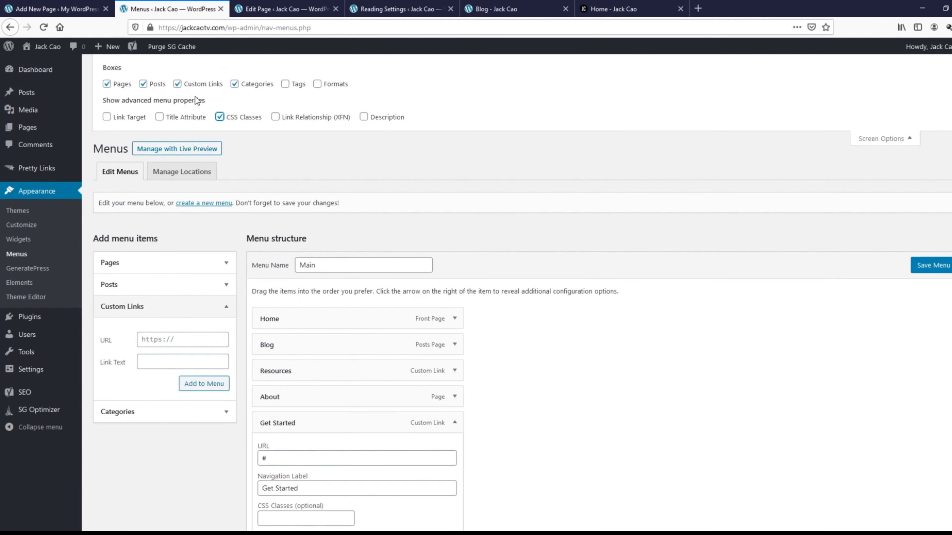
click(219, 116)
scroll(339, 366, down, 3)
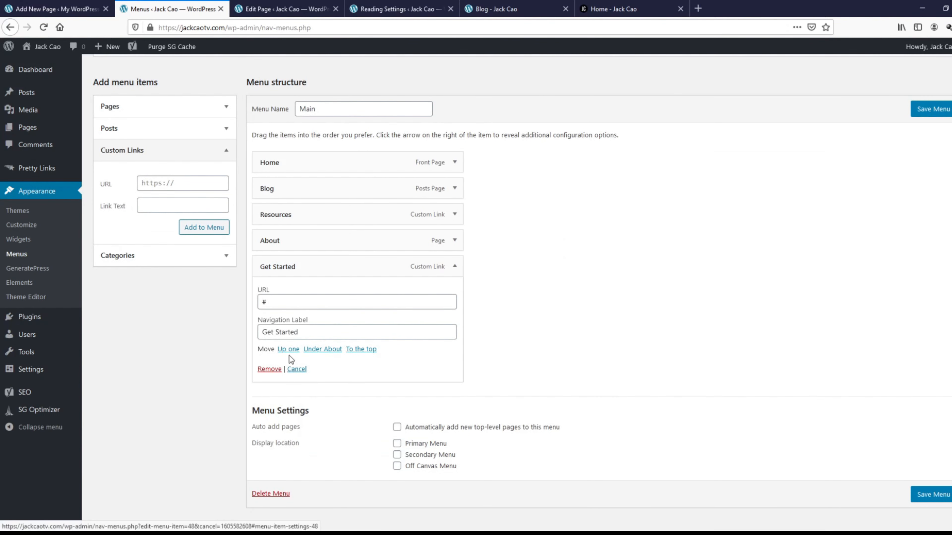
scroll(301, 361, up, 3)
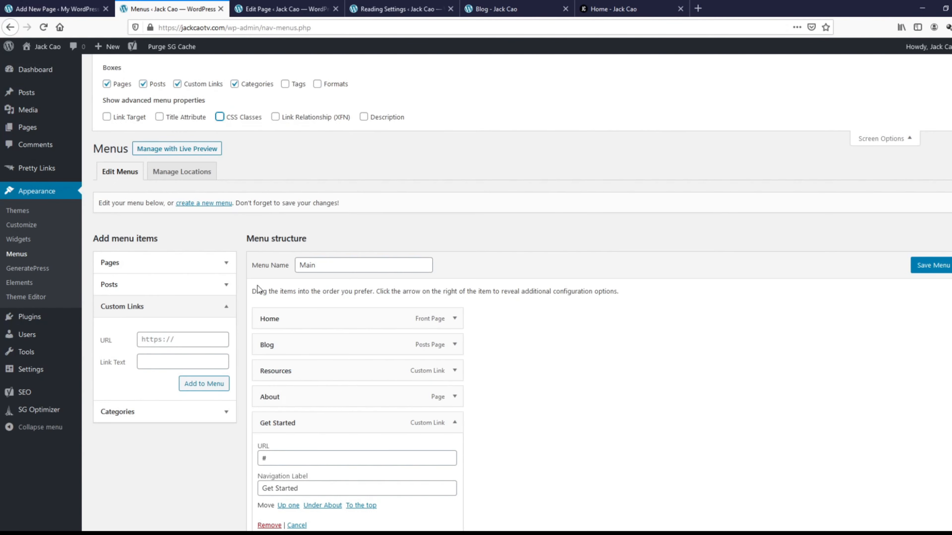
Step: Enable the CSS Classes menu property, assign the class menu-button to the Get Started item, and save the Main menu
click(220, 117)
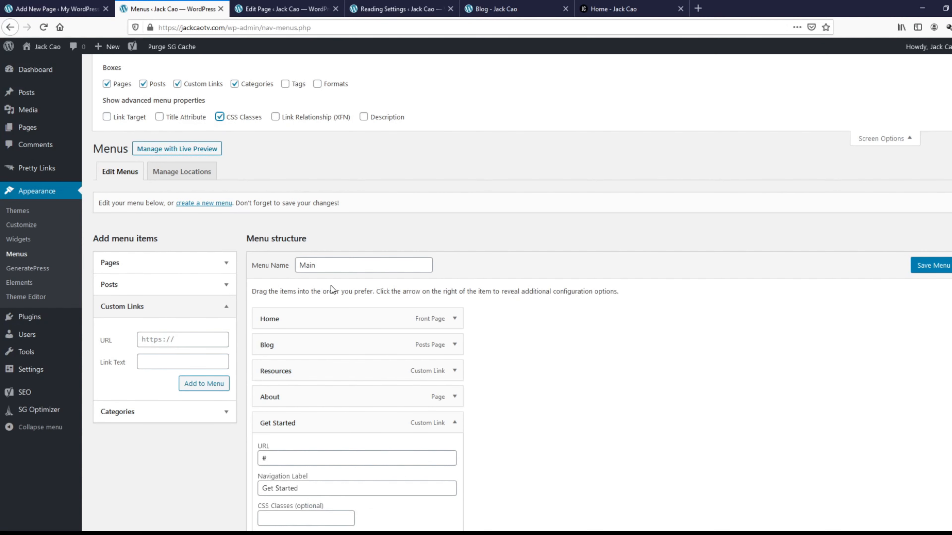
scroll(331, 286, down, 3)
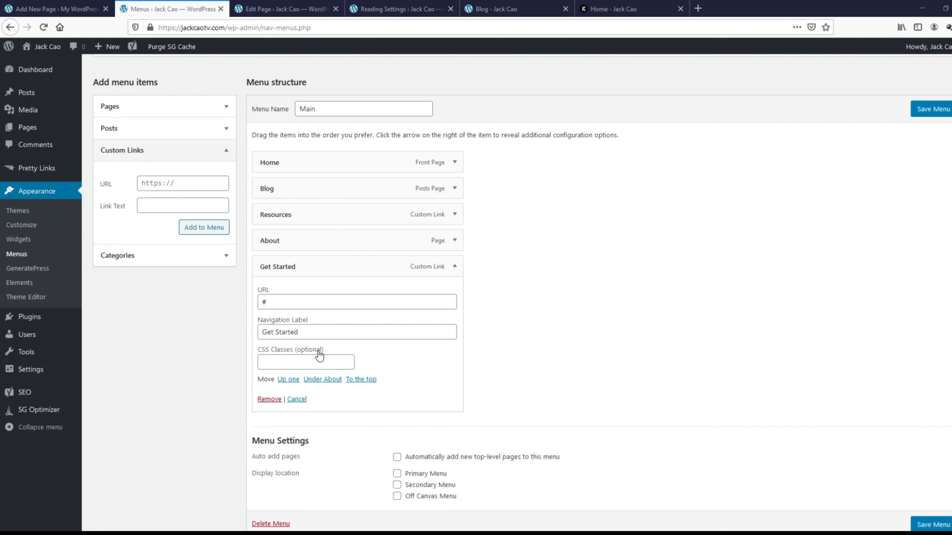
click(308, 362)
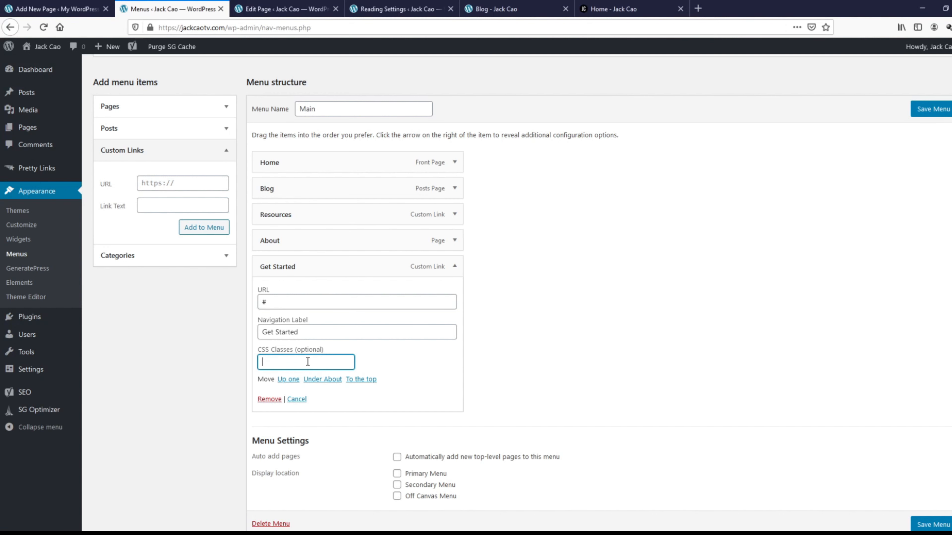
text(menu-button)
click(928, 112)
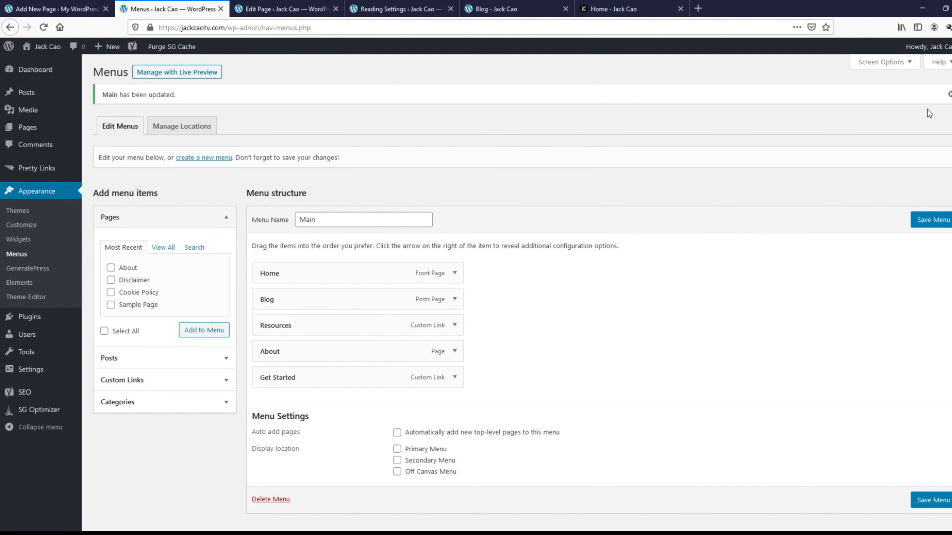
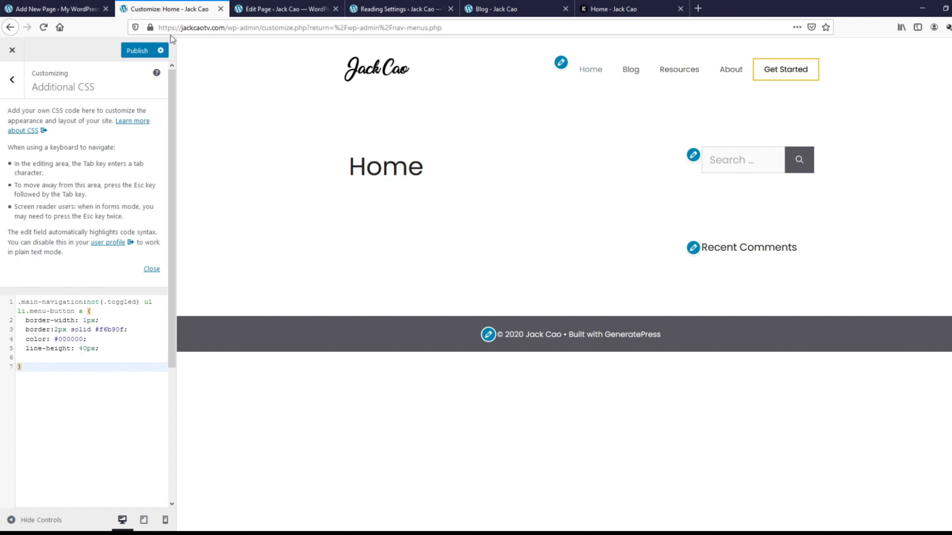
Step: Publish the Additional CSS for the Get Started button and check the navigation link colours on the reference site
click(141, 52)
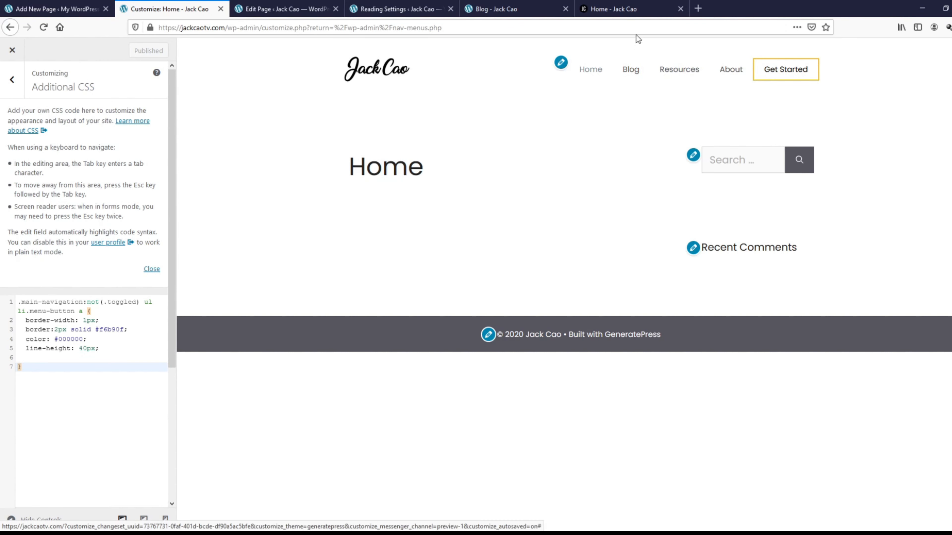
click(636, 13)
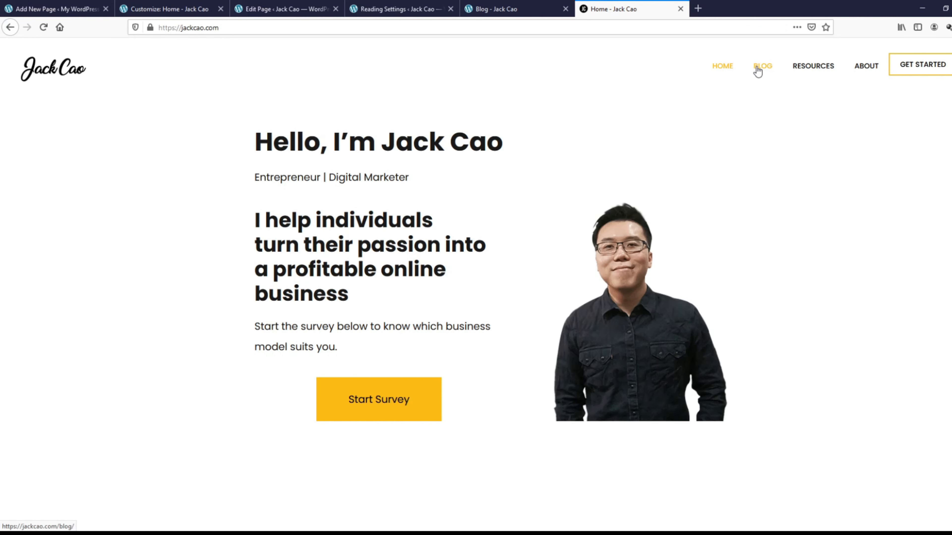
click(189, 11)
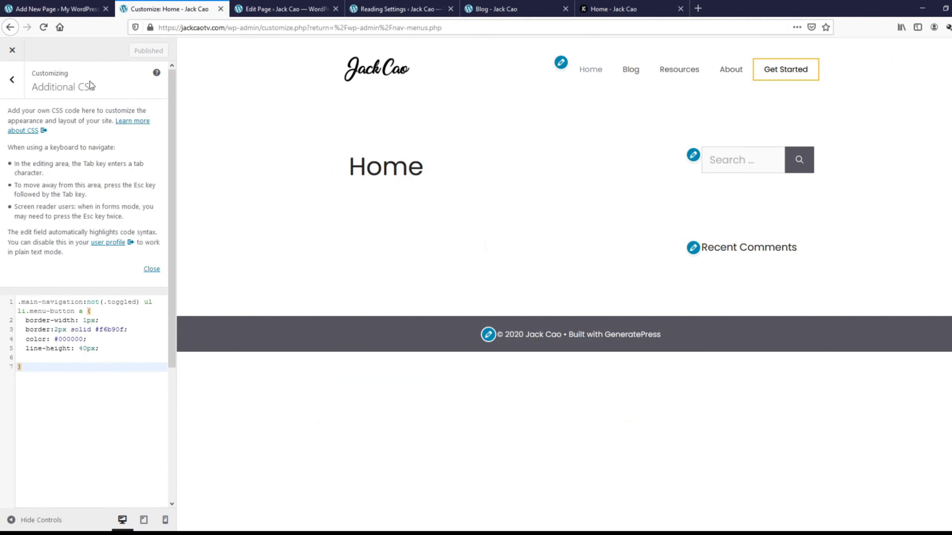
Step: In the Primary Navigation colours, set the parent items' Text Hover colour to yellow #f1c40f
click(12, 89)
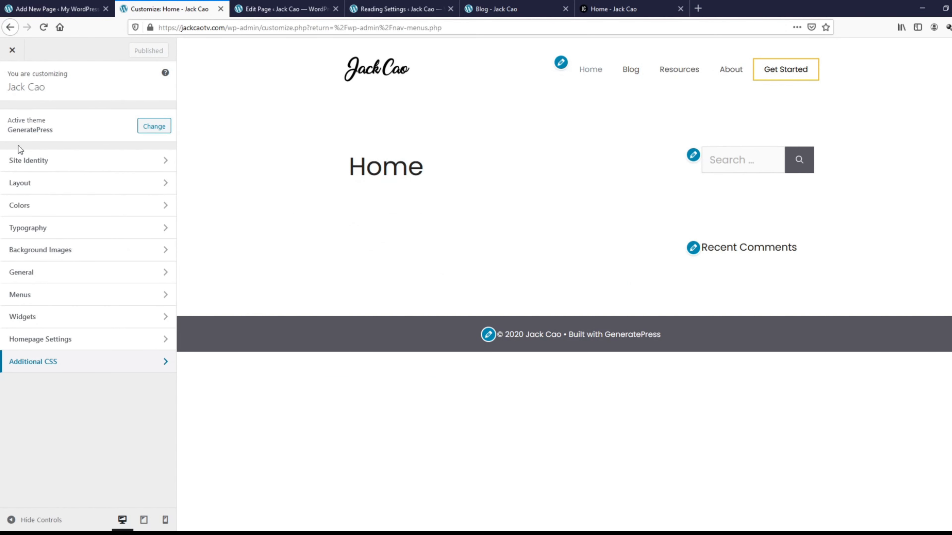
click(19, 212)
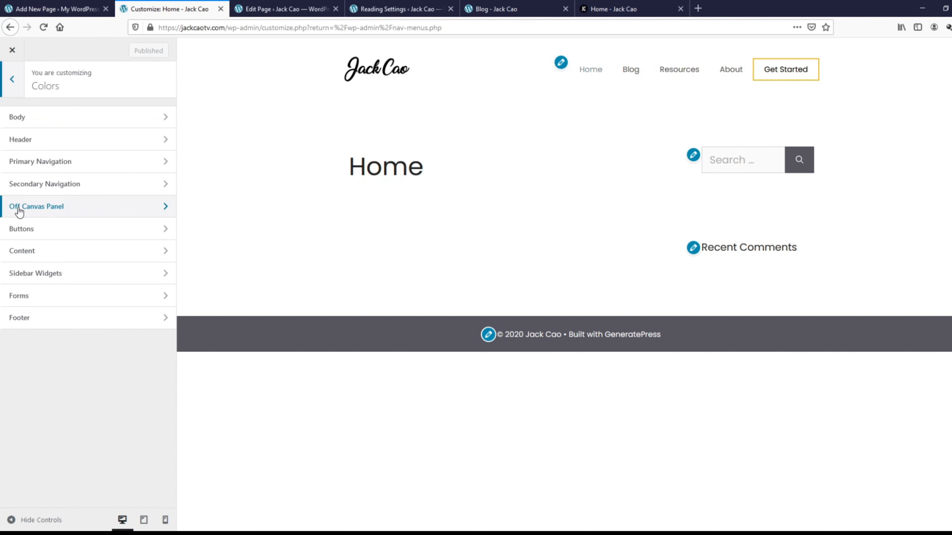
click(27, 165)
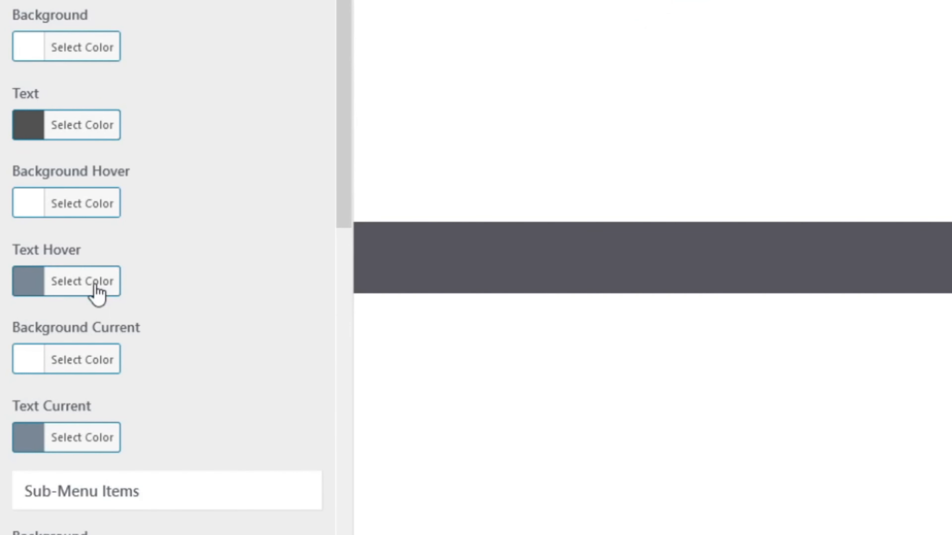
click(95, 287)
click(90, 289)
click(84, 289)
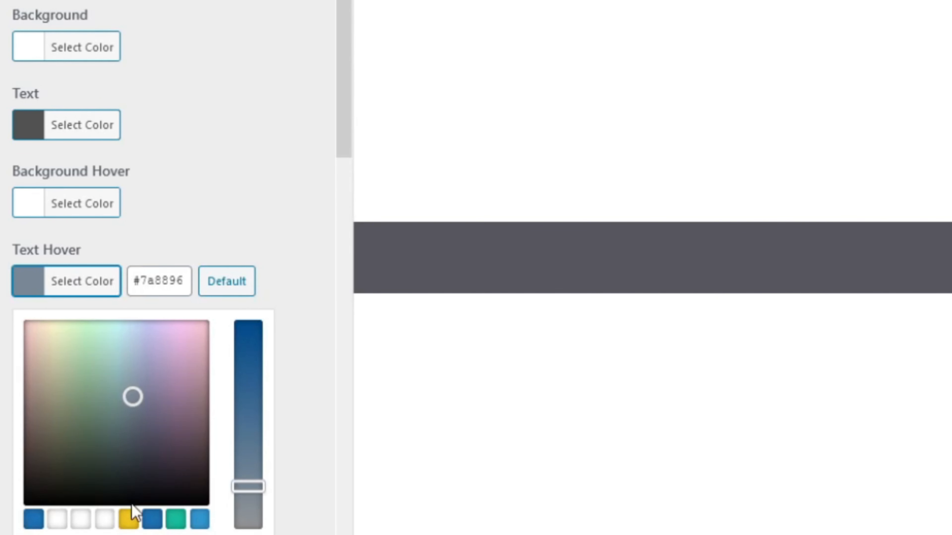
click(129, 519)
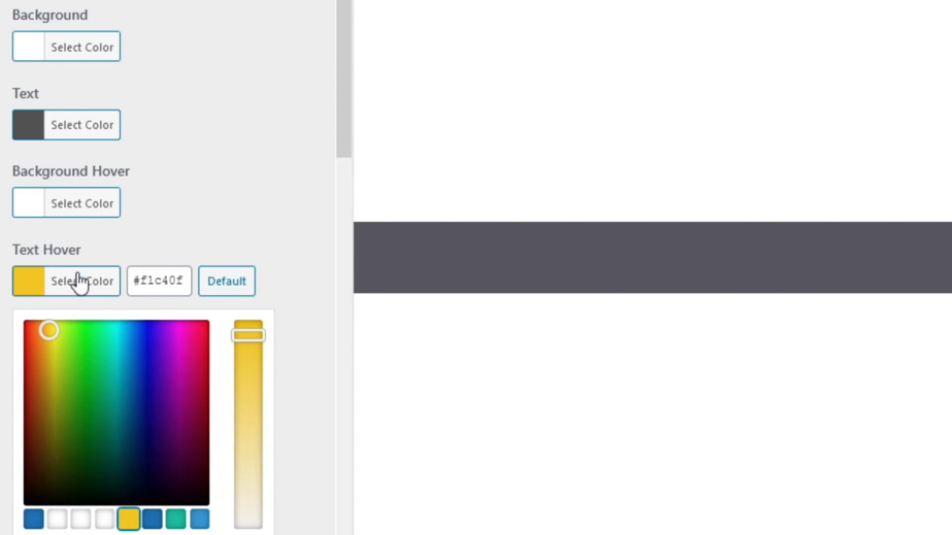
click(77, 282)
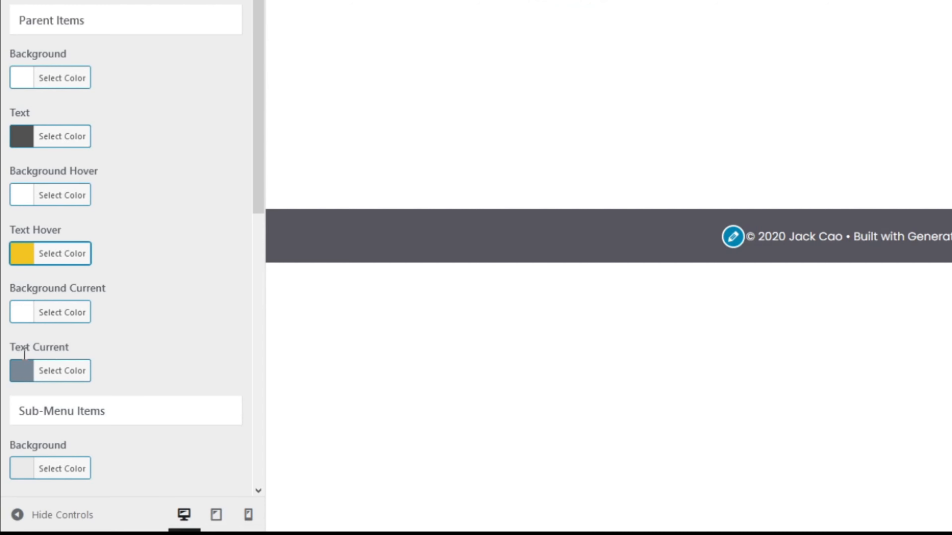
Step: Set the parent items' Text Current colour in the primary navigation to yellow #f1c40f
click(54, 370)
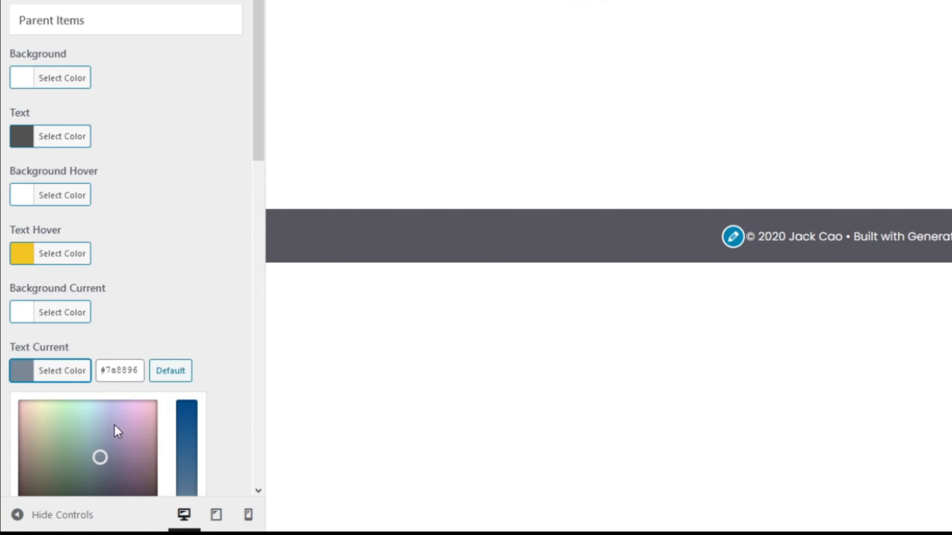
scroll(128, 416, down, 5)
click(97, 316)
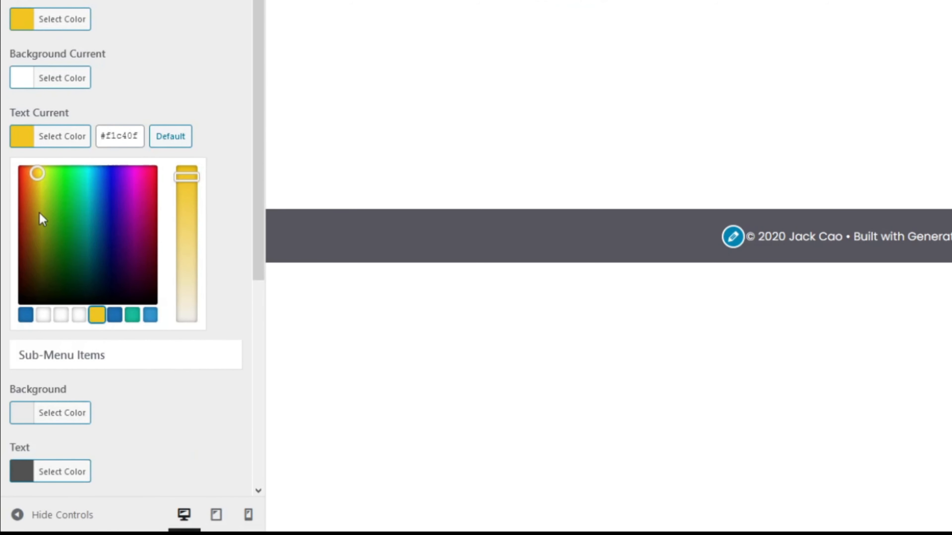
click(57, 136)
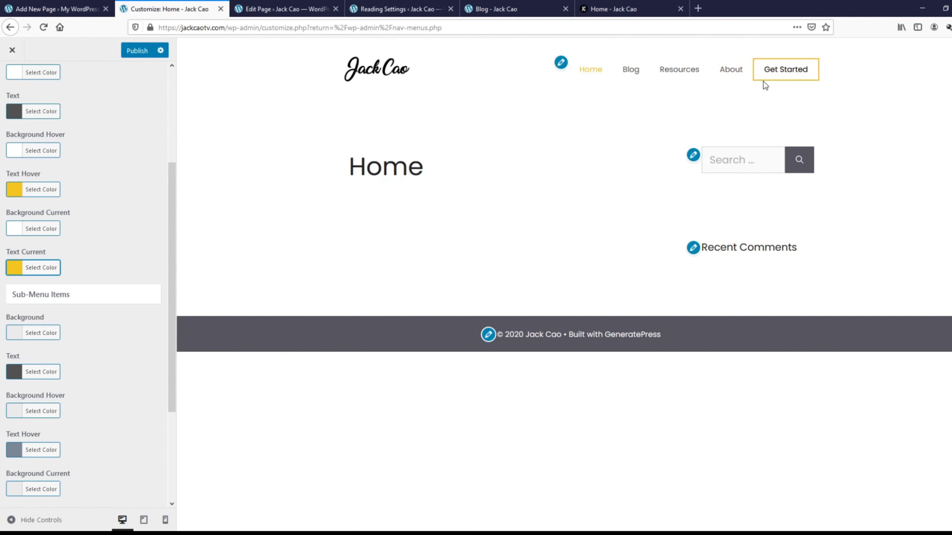
Step: Compare the navigation with the reference site, publish the new colours, and leave the Customizer
click(620, 5)
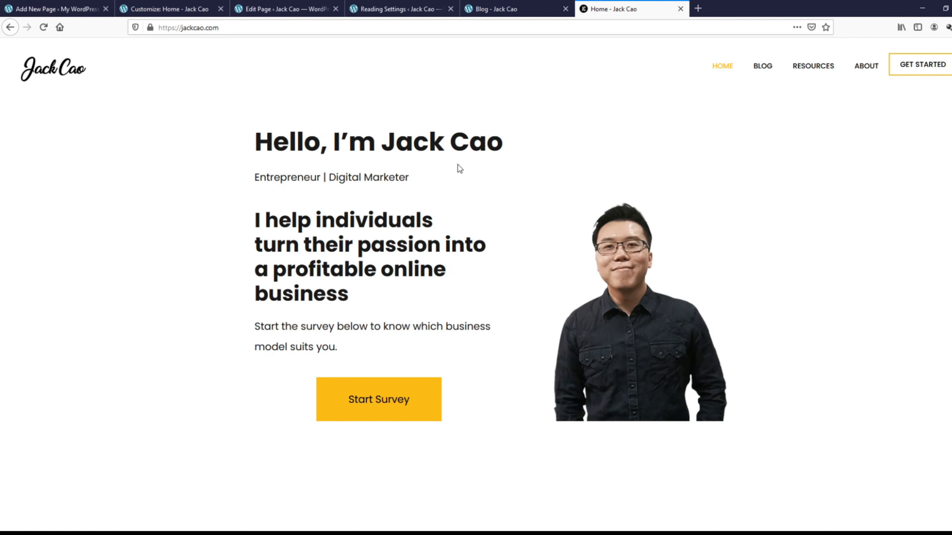
click(141, 5)
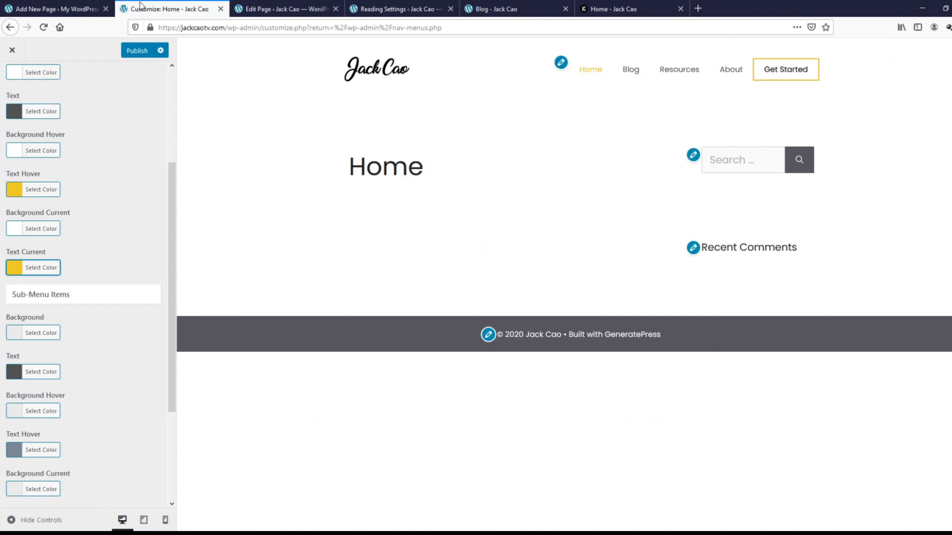
click(138, 52)
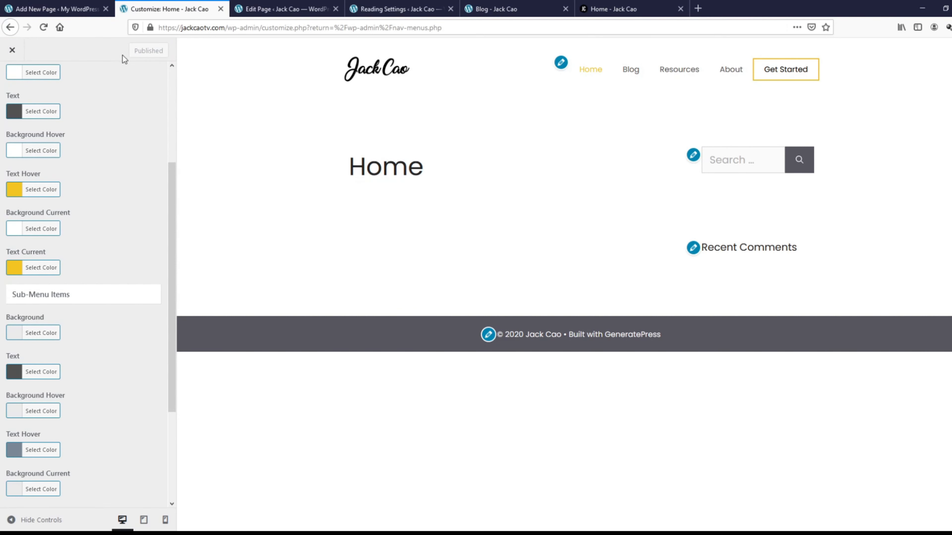
click(10, 52)
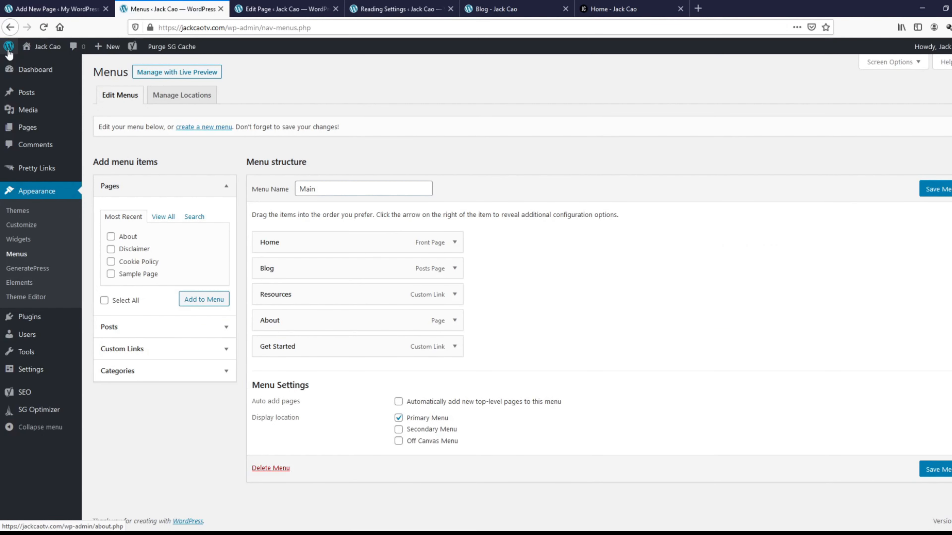
Step: Open the Home front page for editing from the site's page list and dismiss the block editor's welcome guide
click(25, 128)
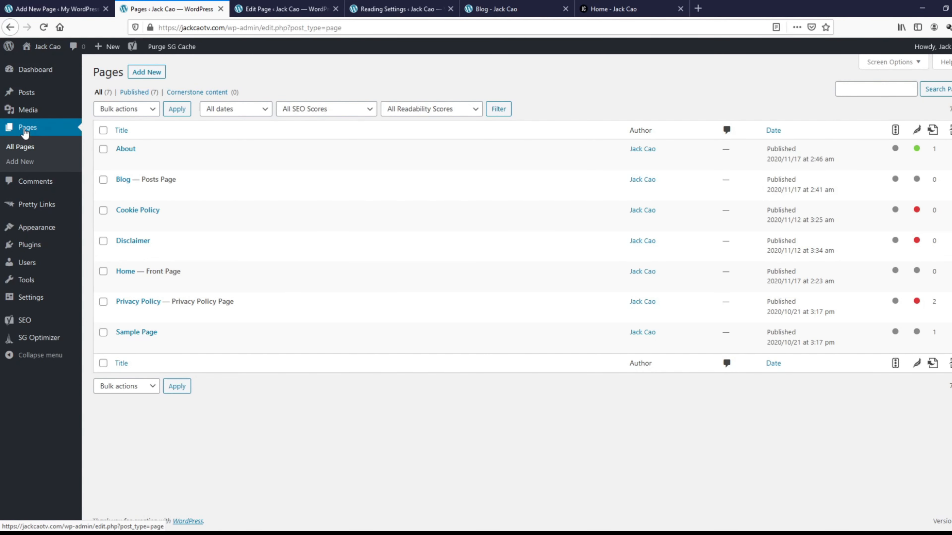
mouse_move(123, 285)
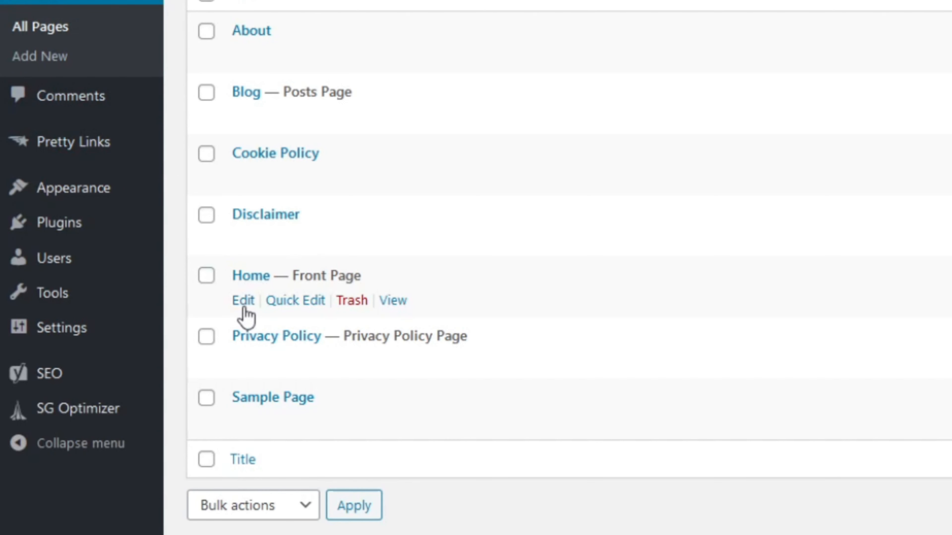
click(244, 303)
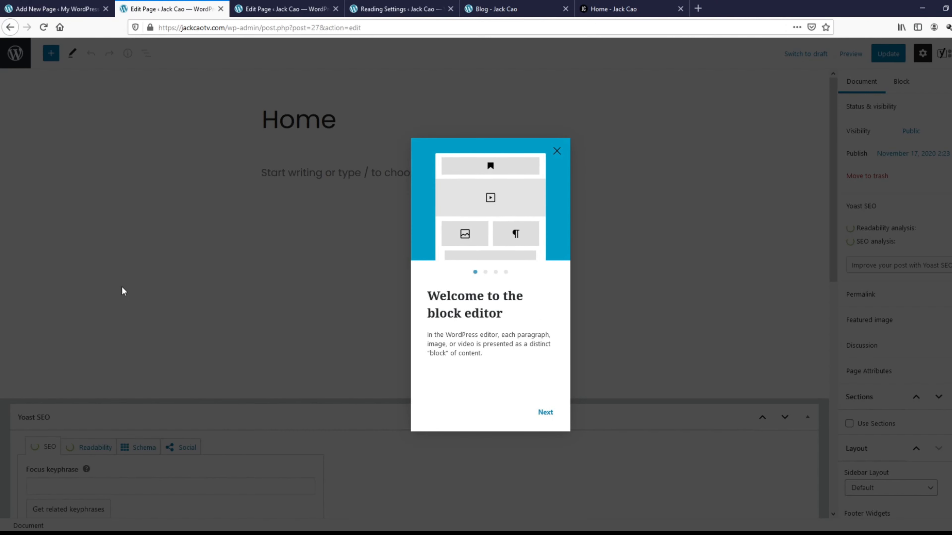
click(557, 151)
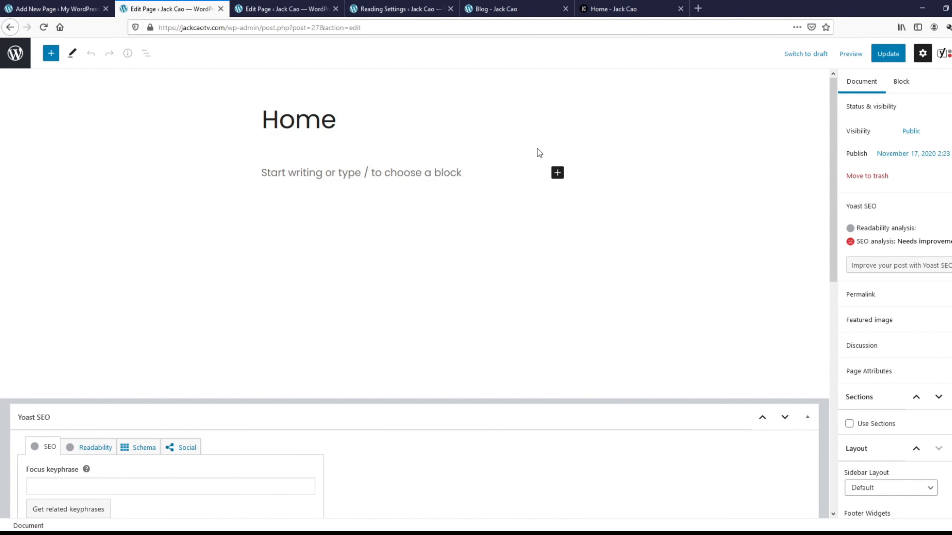
Step: Preview the Home page in a new tab and compare its title with the one in the editor
click(850, 54)
click(791, 150)
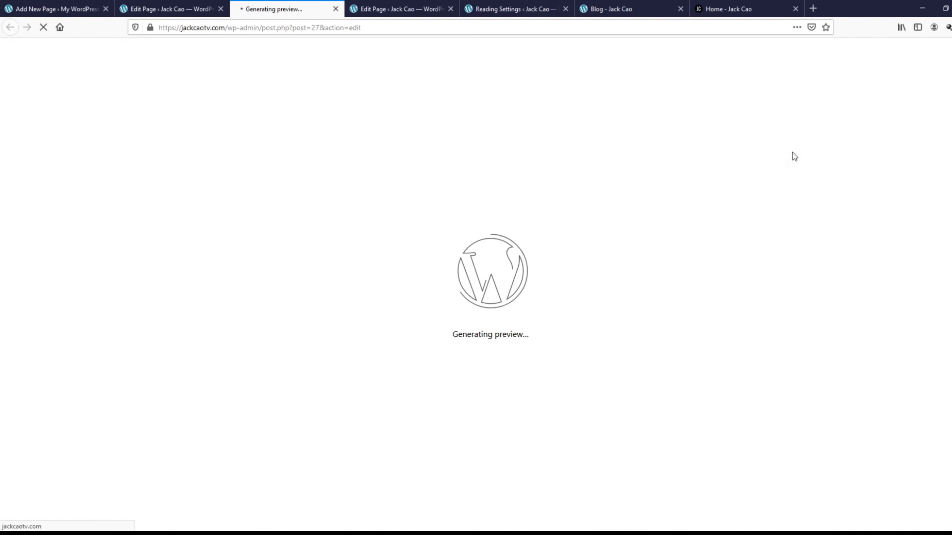
click(137, 14)
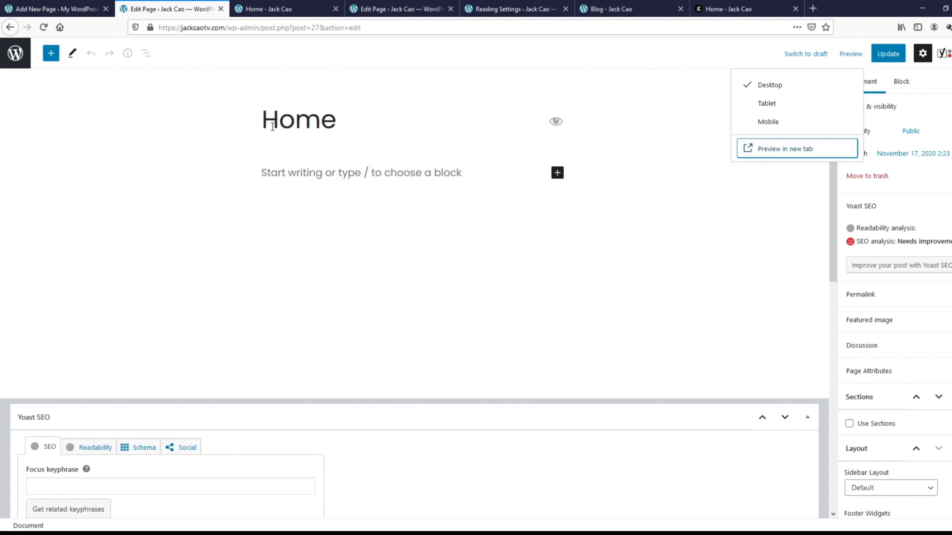
click(255, 11)
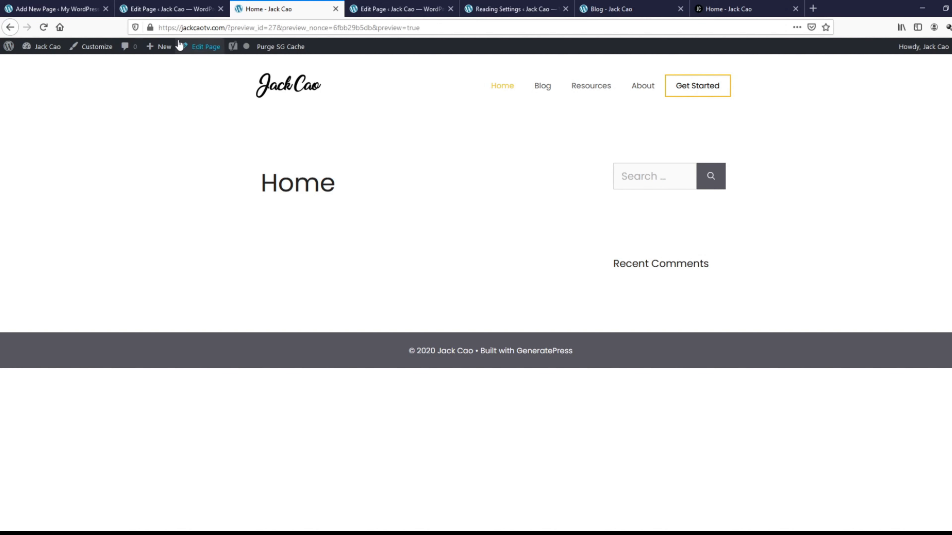
click(174, 11)
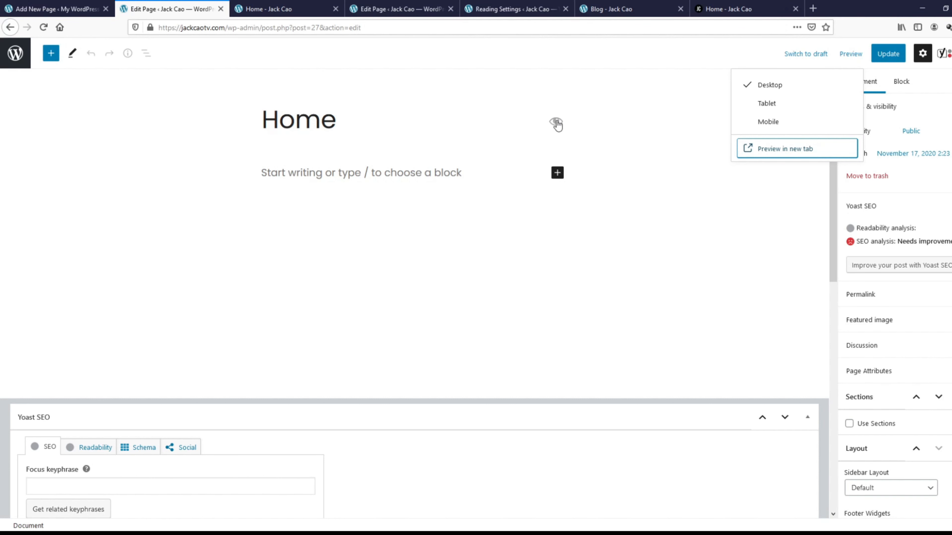
Step: Hide the Home page's title, update the page, and reload the preview to check the change
click(557, 124)
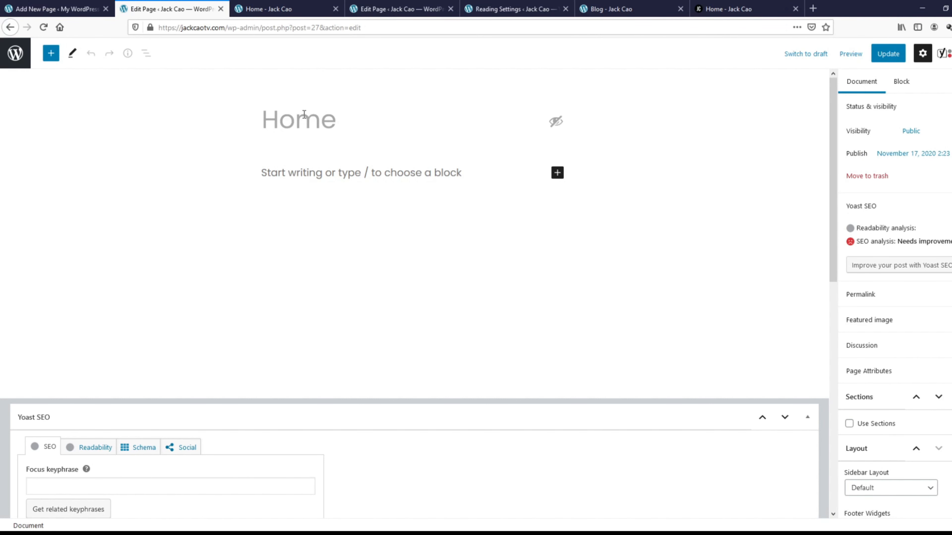
click(888, 54)
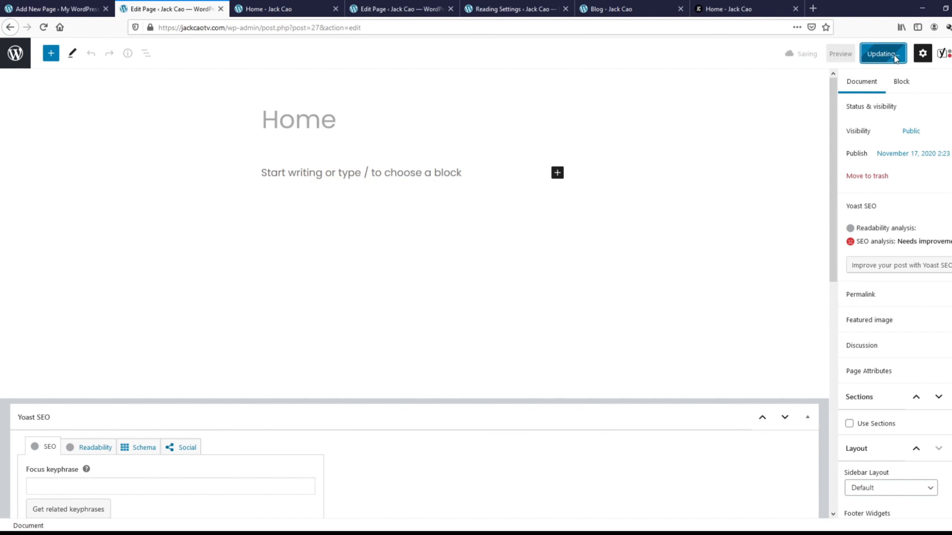
click(277, 9)
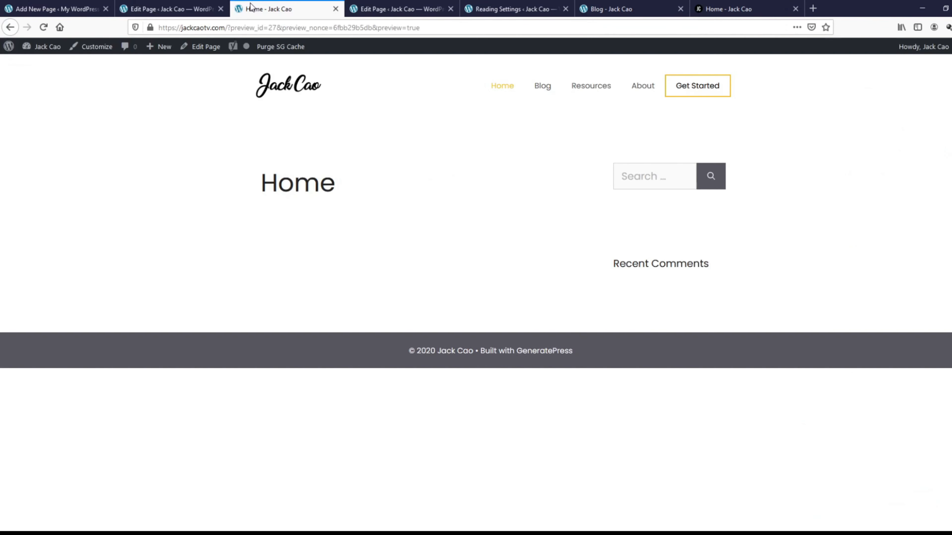
click(43, 28)
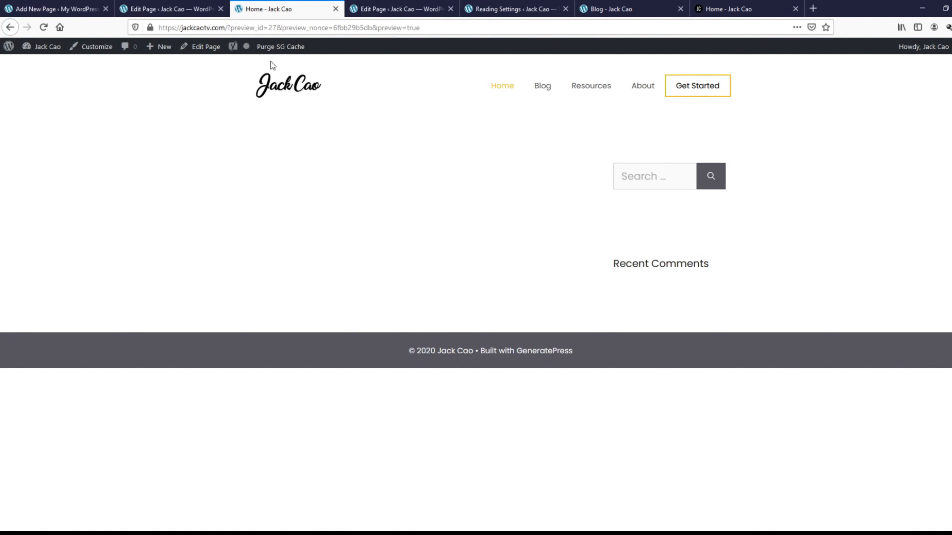
Step: Set the Home page's sidebar layout to No Sidebars and update the page
click(167, 13)
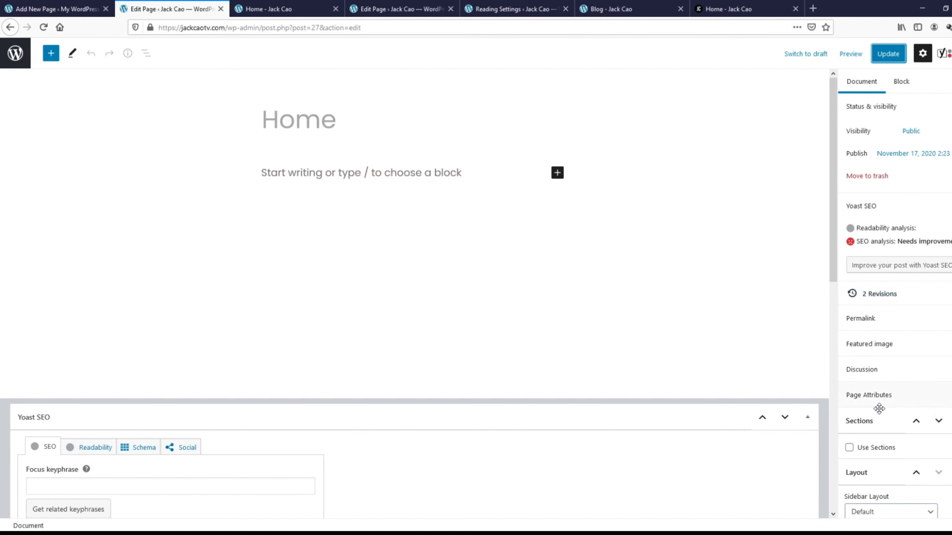
click(874, 321)
scroll(873, 318, down, 3)
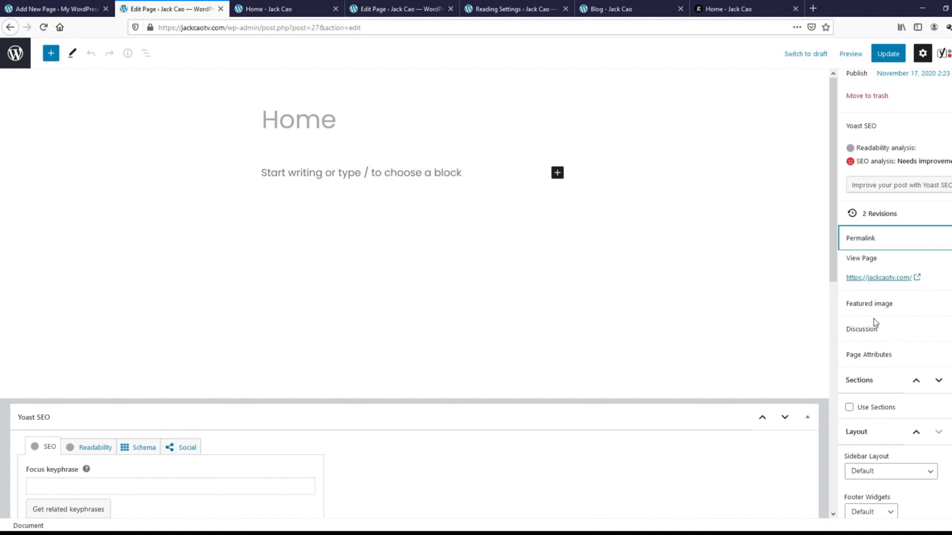
click(868, 283)
scroll(870, 286, down, 4)
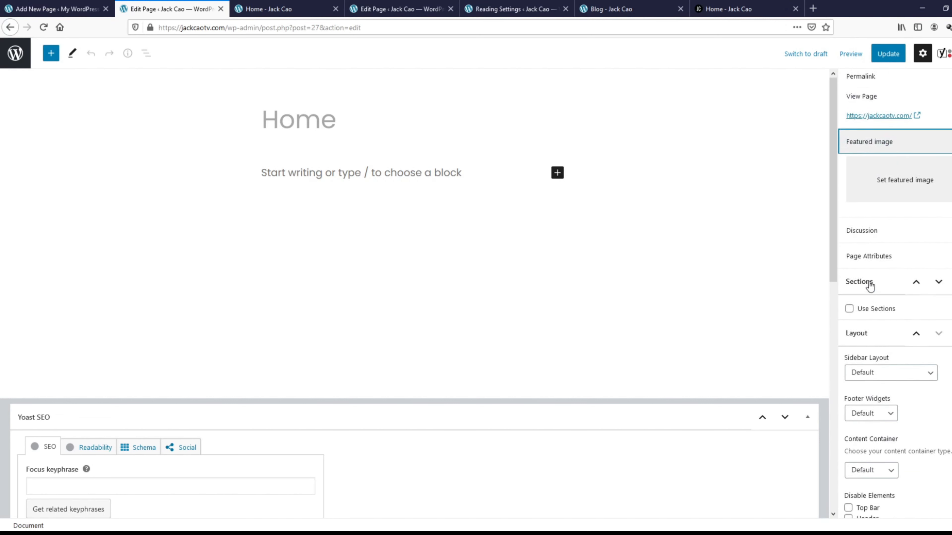
click(873, 248)
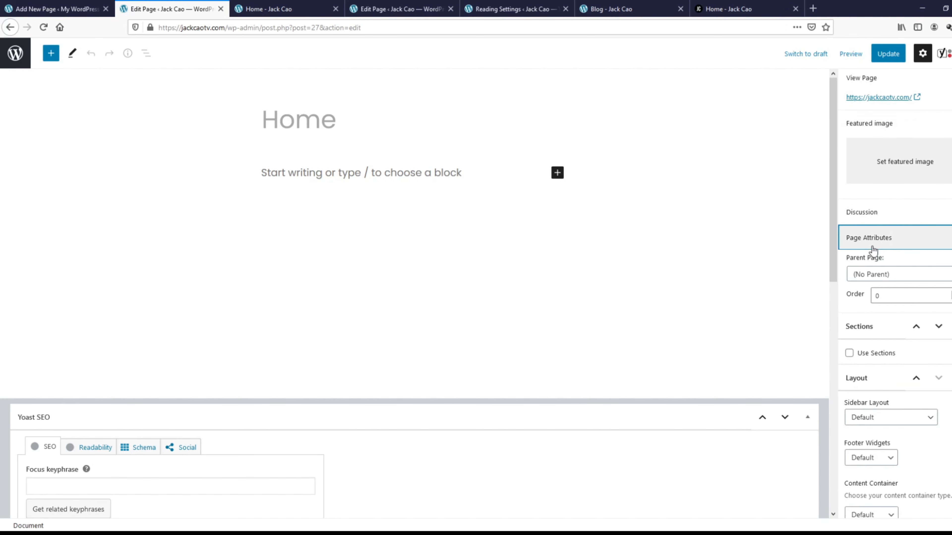
scroll(874, 249, down, 3)
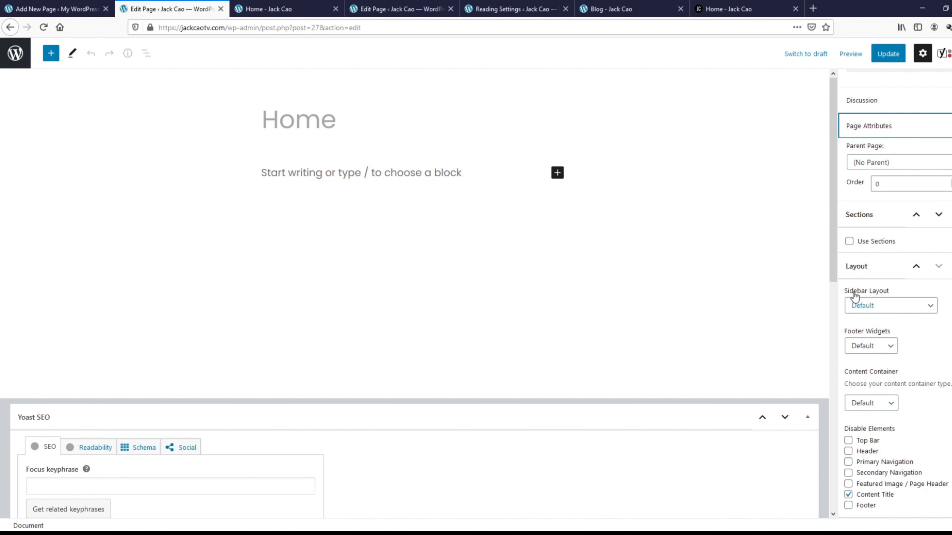
click(874, 306)
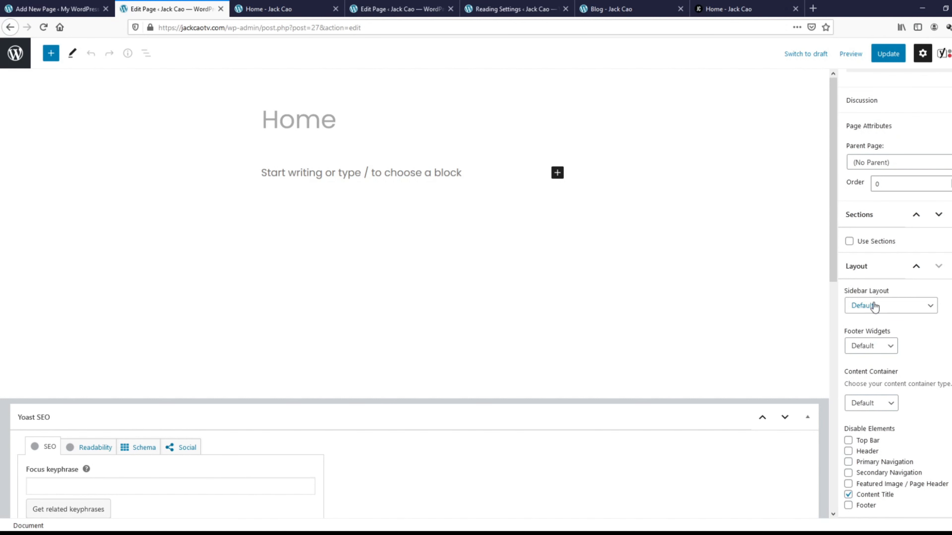
click(875, 366)
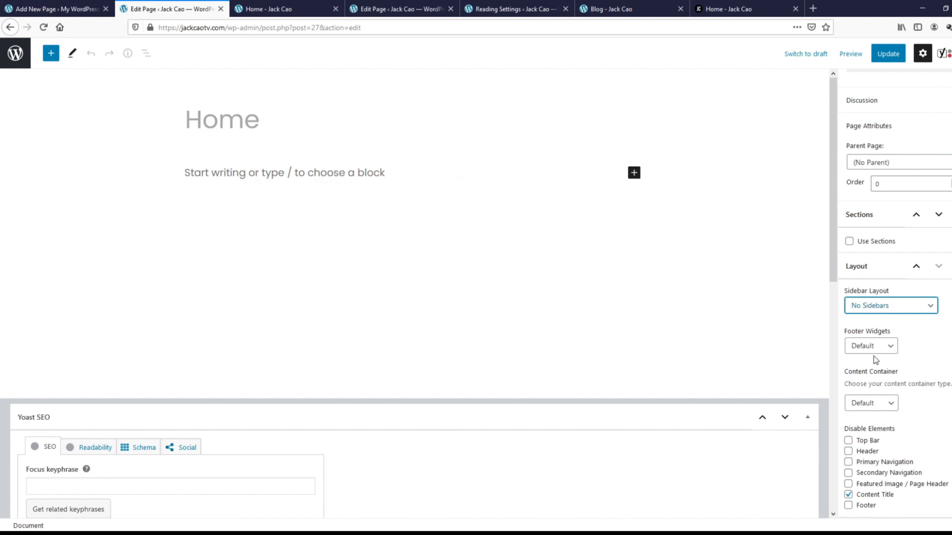
click(889, 56)
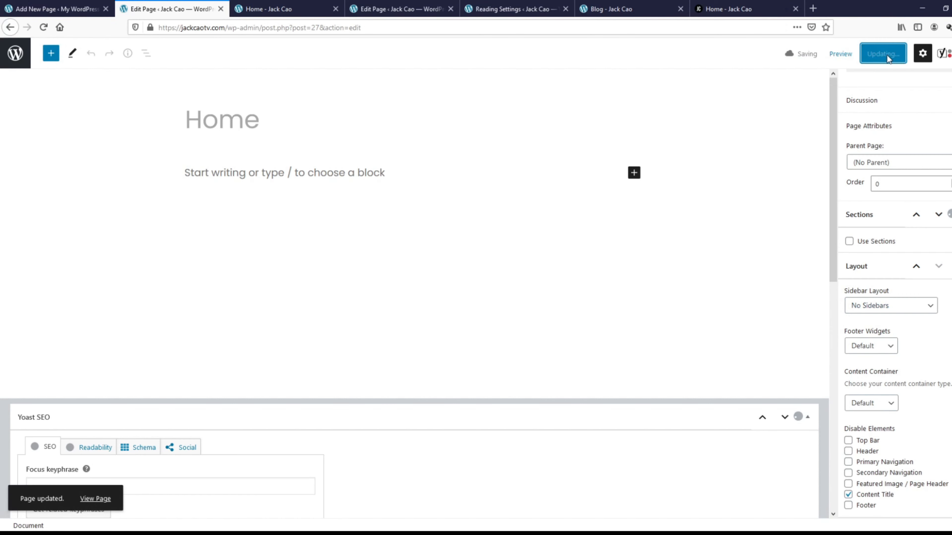
Step: Reload the Home page preview to check the sidebar change and return to the page editor
click(270, 8)
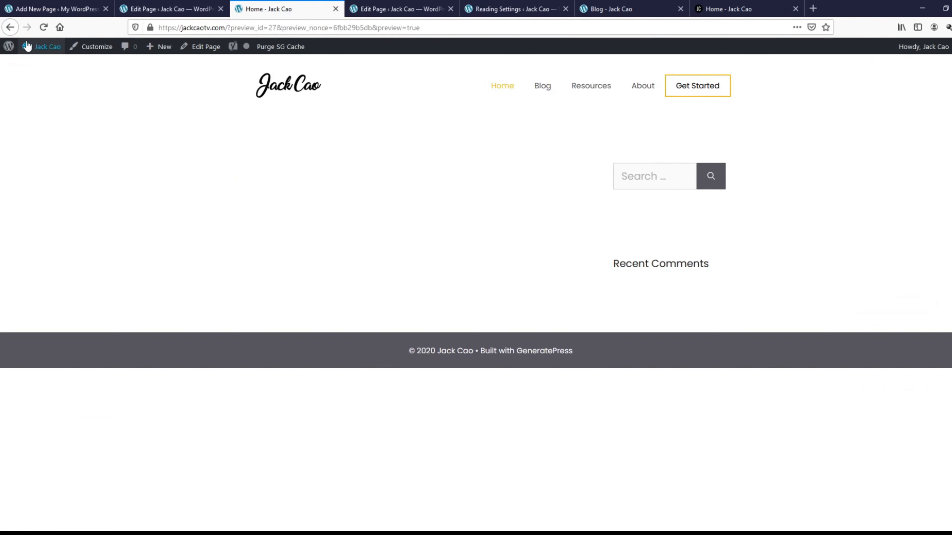
click(44, 29)
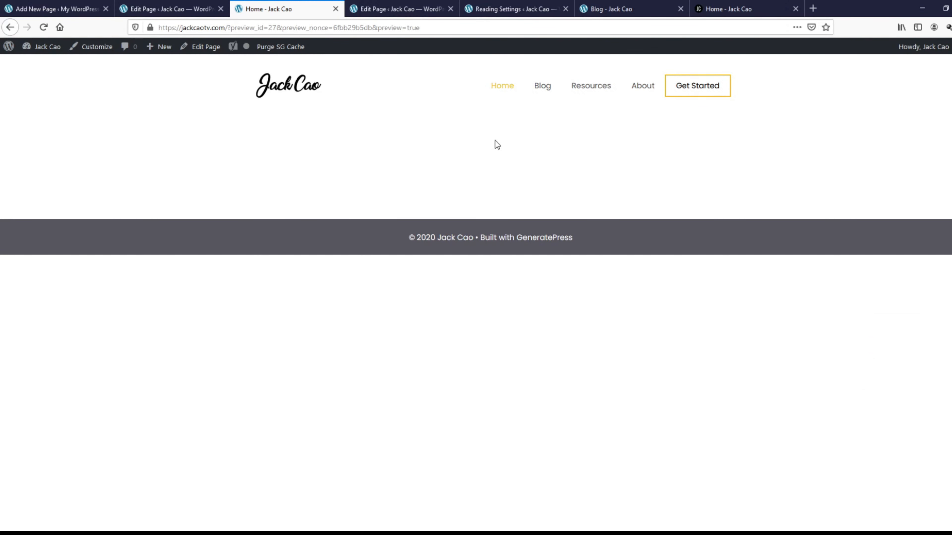
click(164, 10)
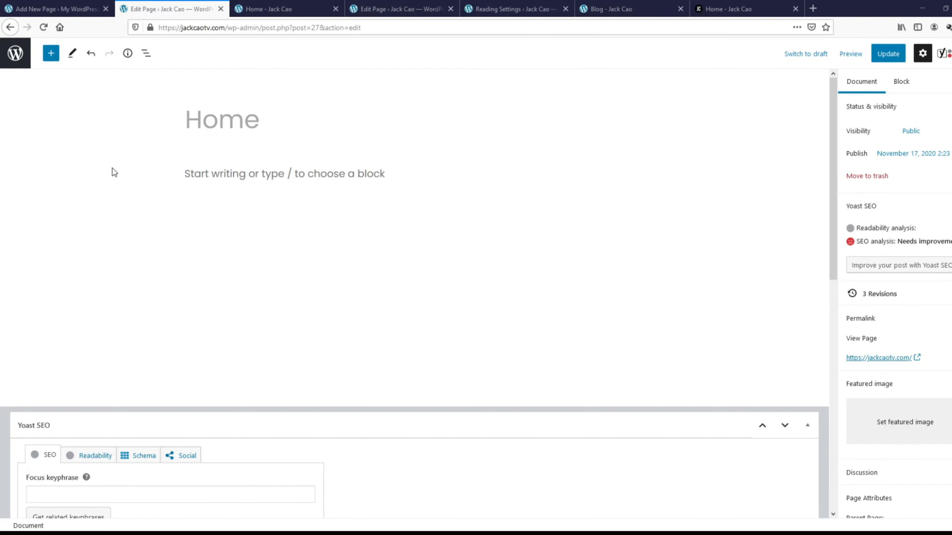
Step: Examine the reference site's home page width and sections, from the introduction down to the YouTube videos
click(729, 8)
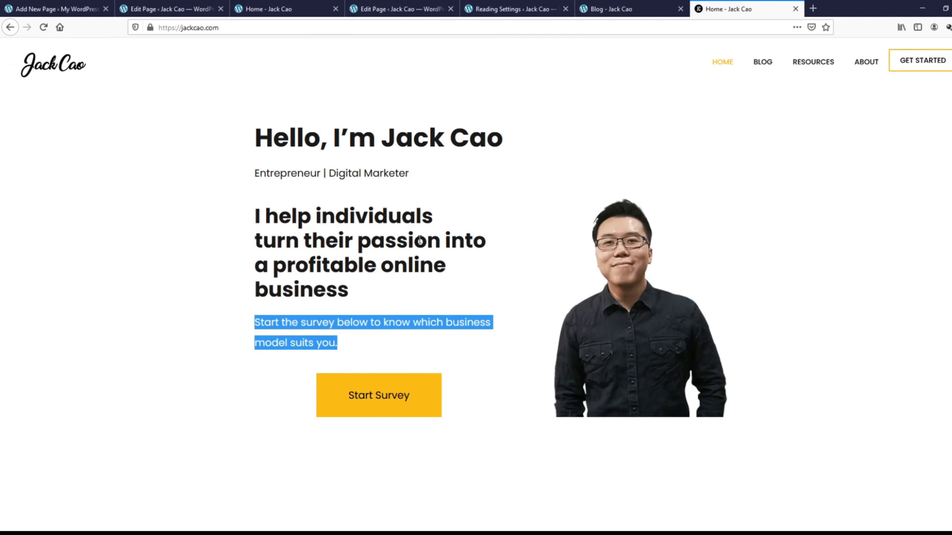
scroll(152, 306, down, 5)
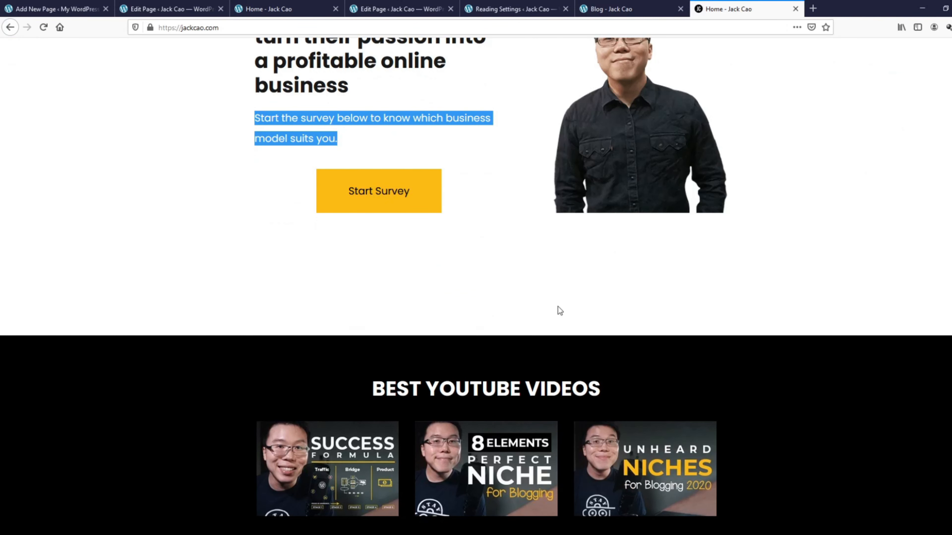
click(184, 9)
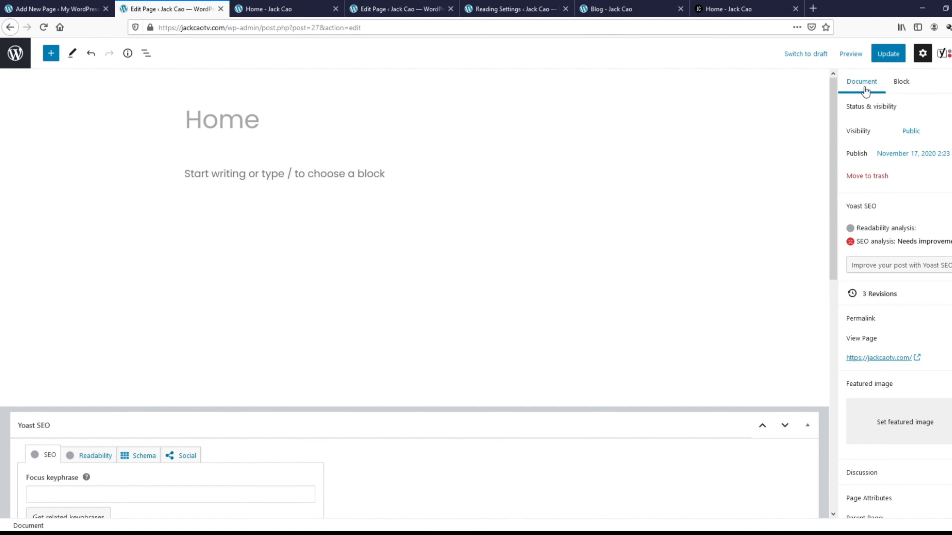
Step: Check the Home preview's width, set the page's content container to Full Width, and update the page
scroll(891, 250, down, 7)
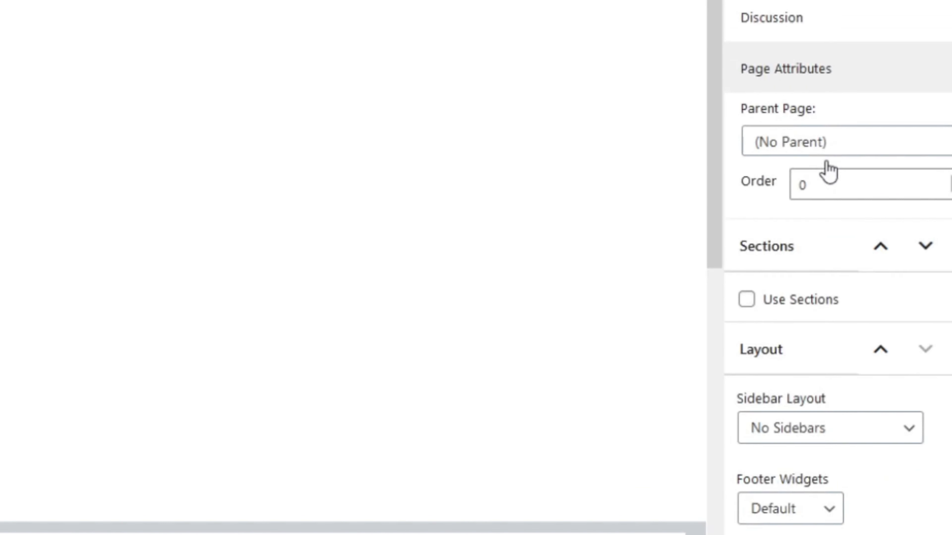
scroll(828, 170, down, 3)
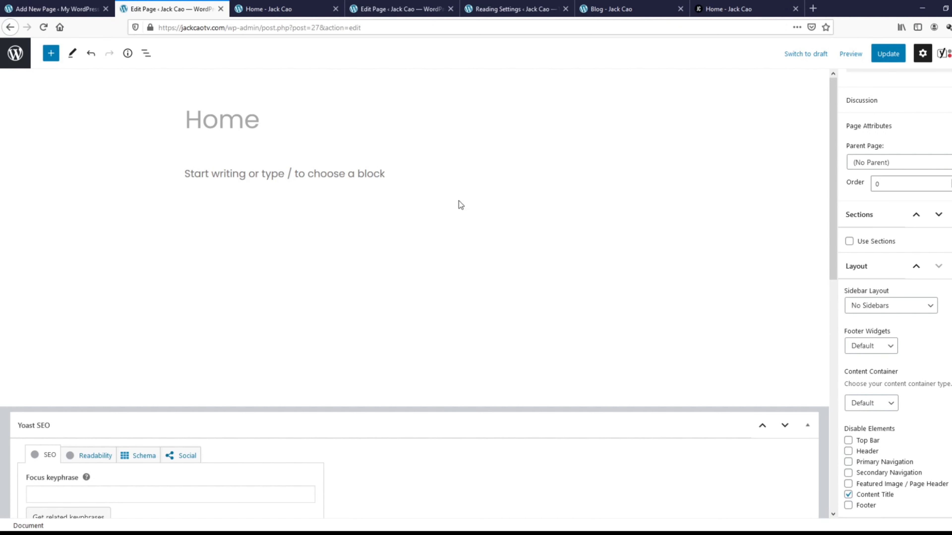
click(255, 7)
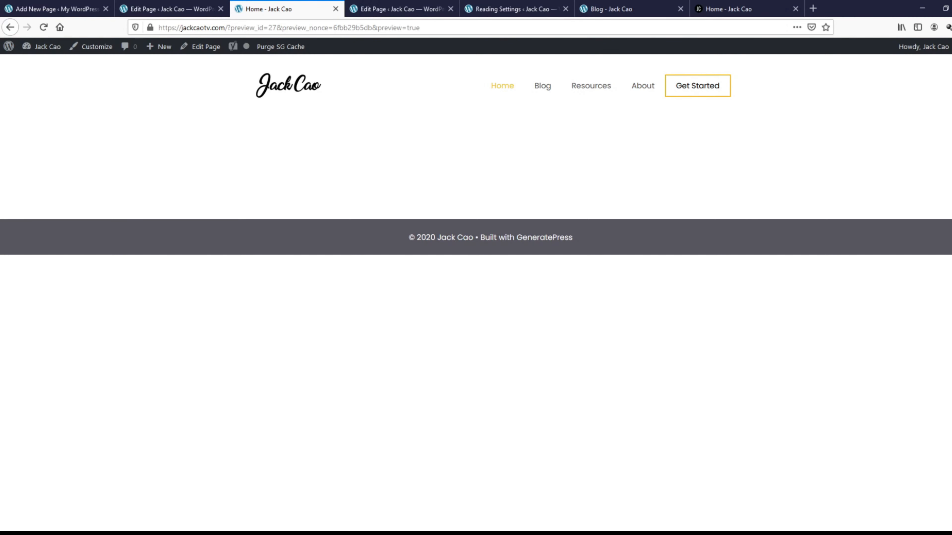
click(148, 4)
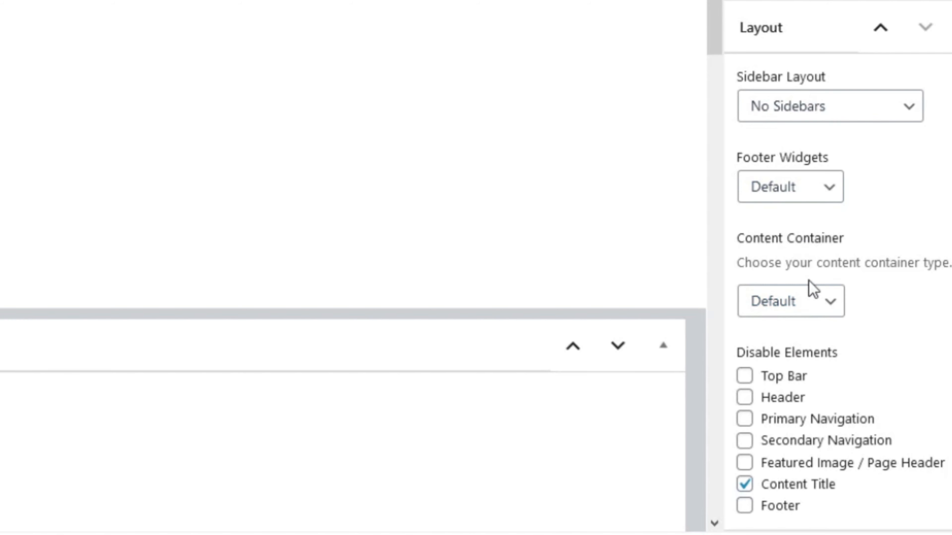
click(820, 303)
click(808, 363)
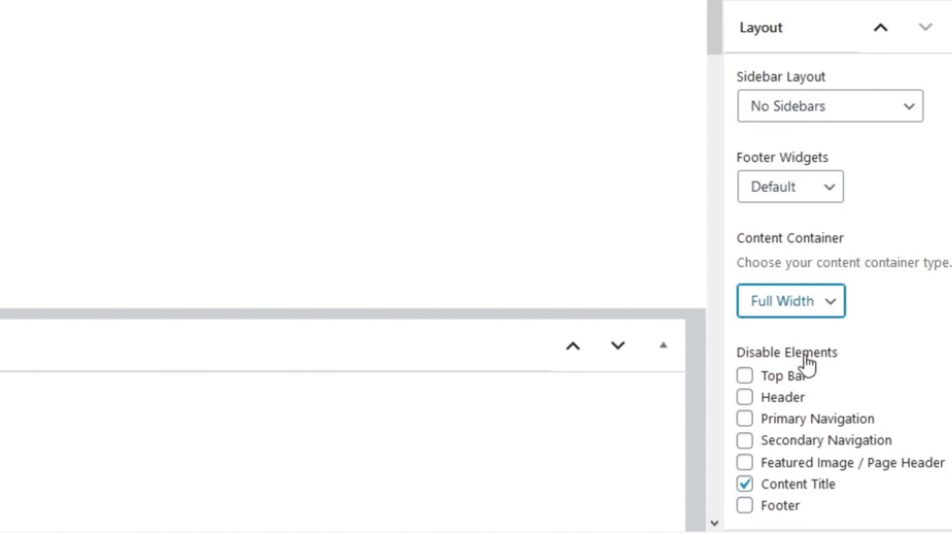
click(816, 89)
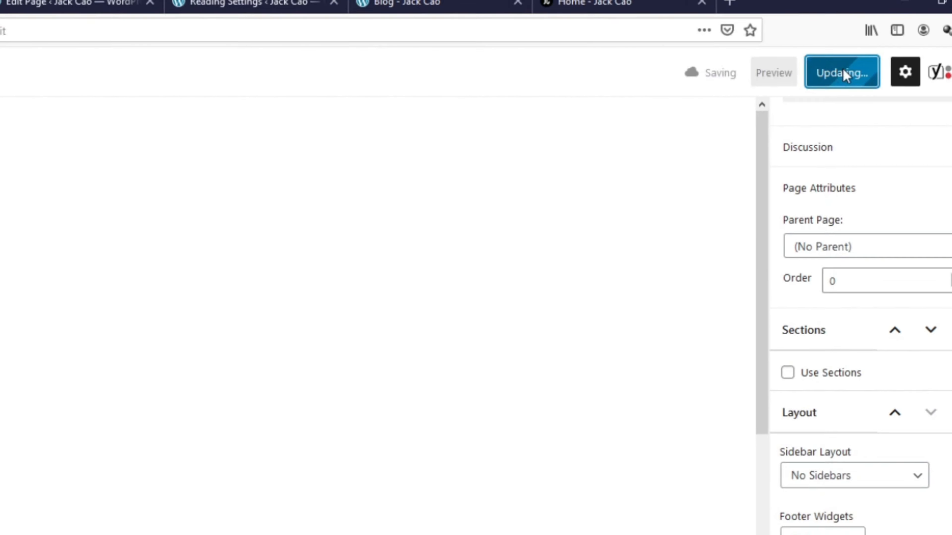
Step: With the reference site's introduction as a guide, add a Section block to the Home page and nest a second Section inside it
click(715, 11)
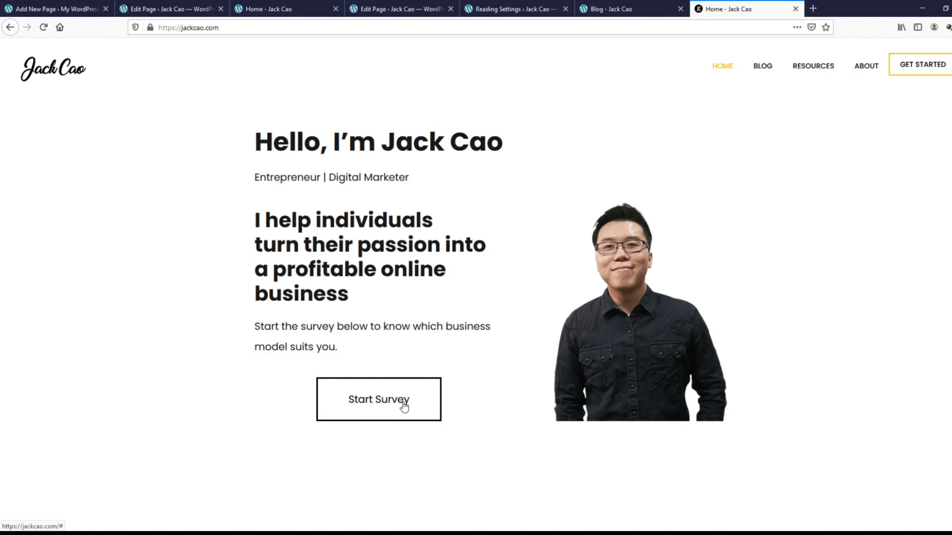
click(176, 5)
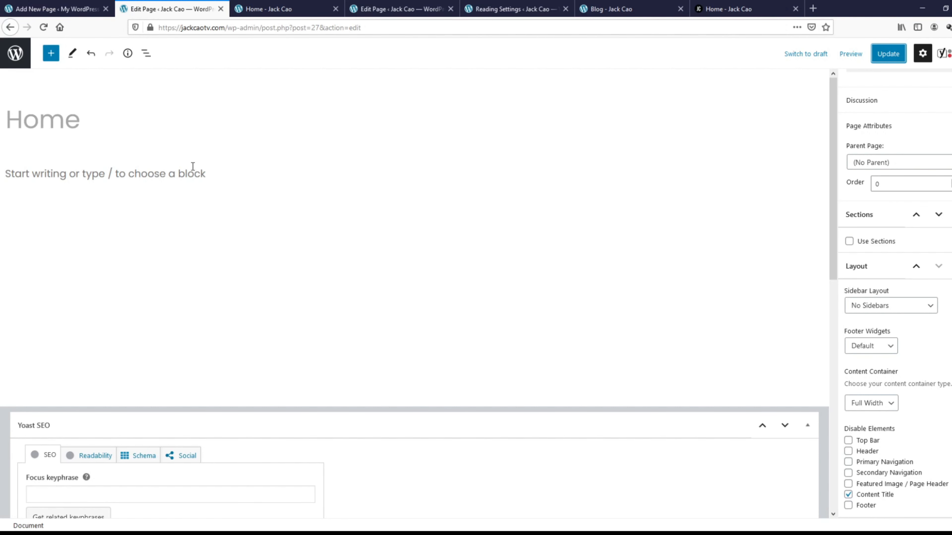
click(198, 177)
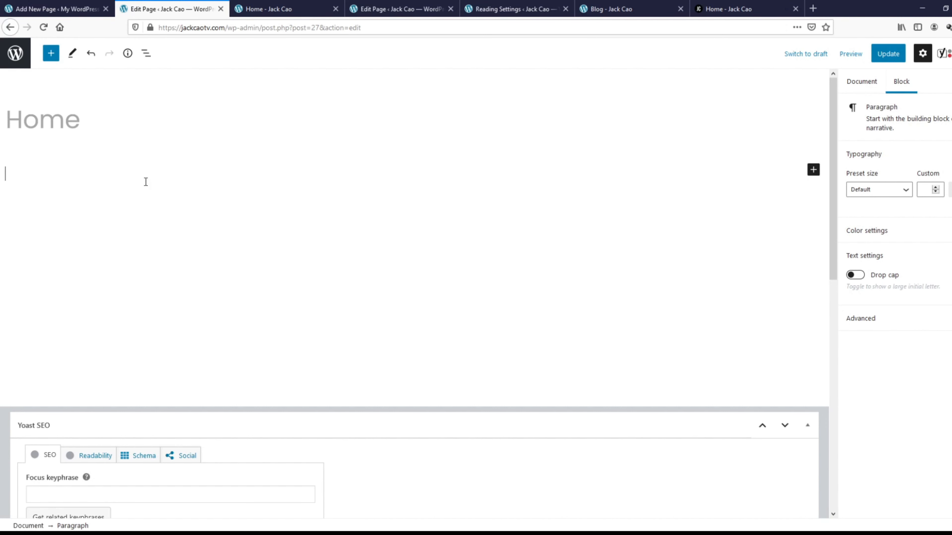
click(813, 171)
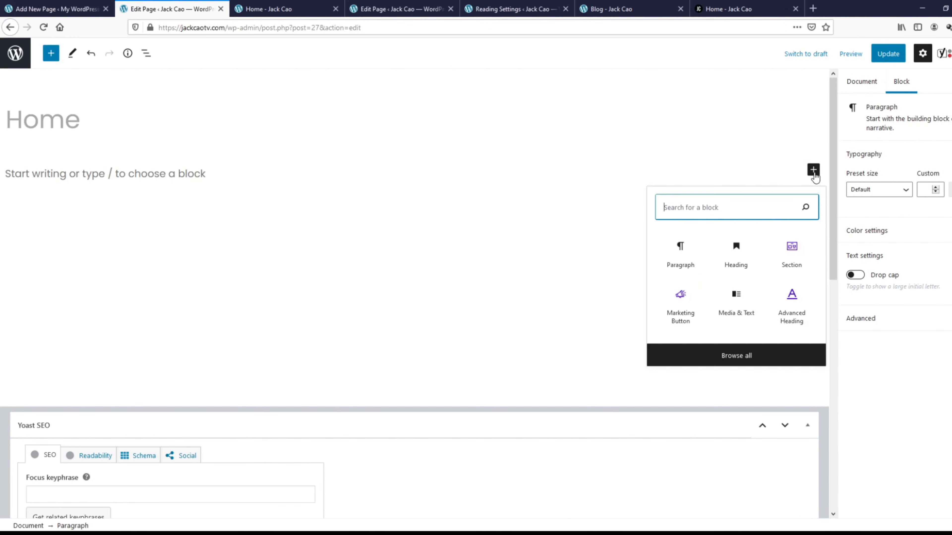
click(767, 357)
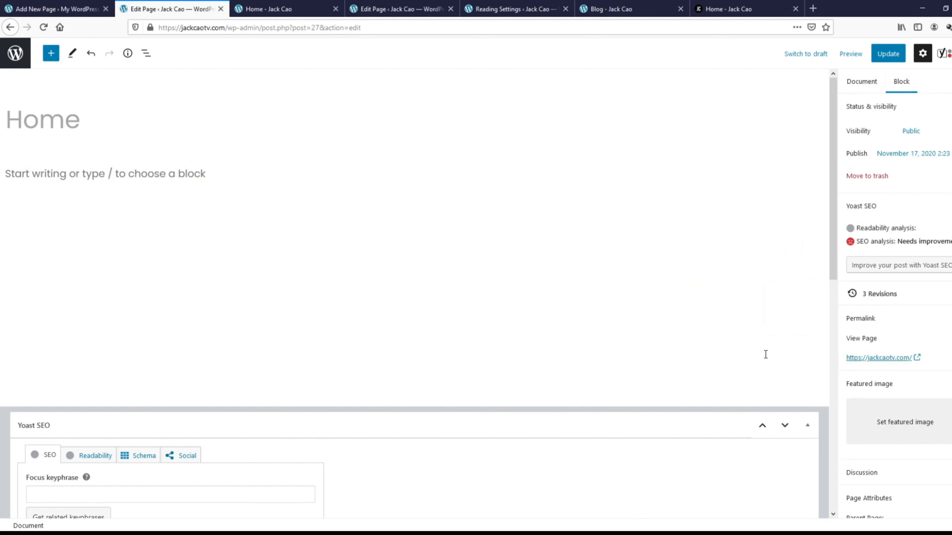
drag(176, 113, 170, 413)
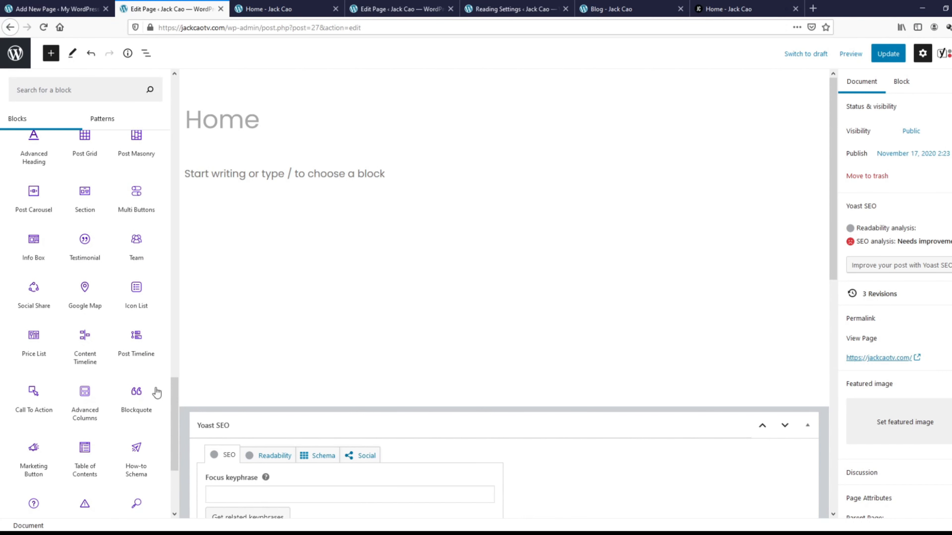
mouse_move(85, 199)
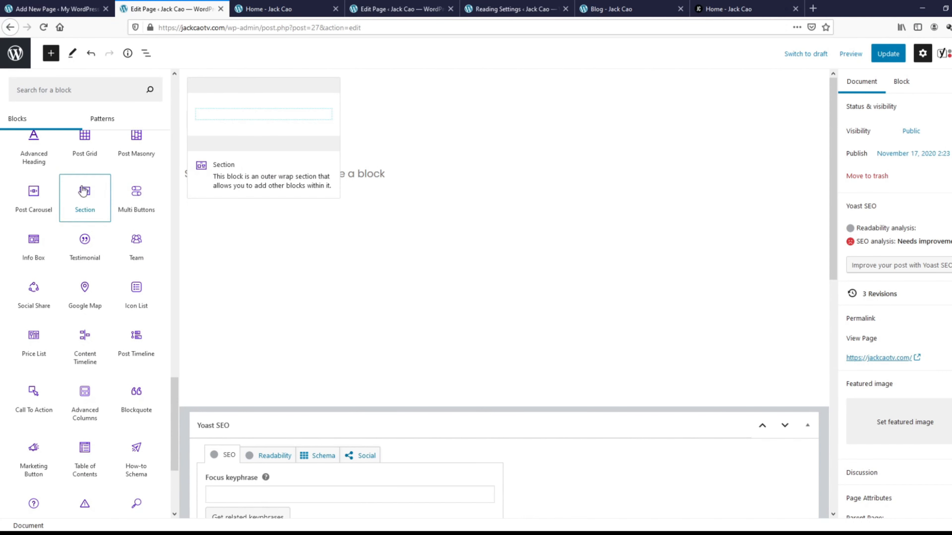
click(84, 202)
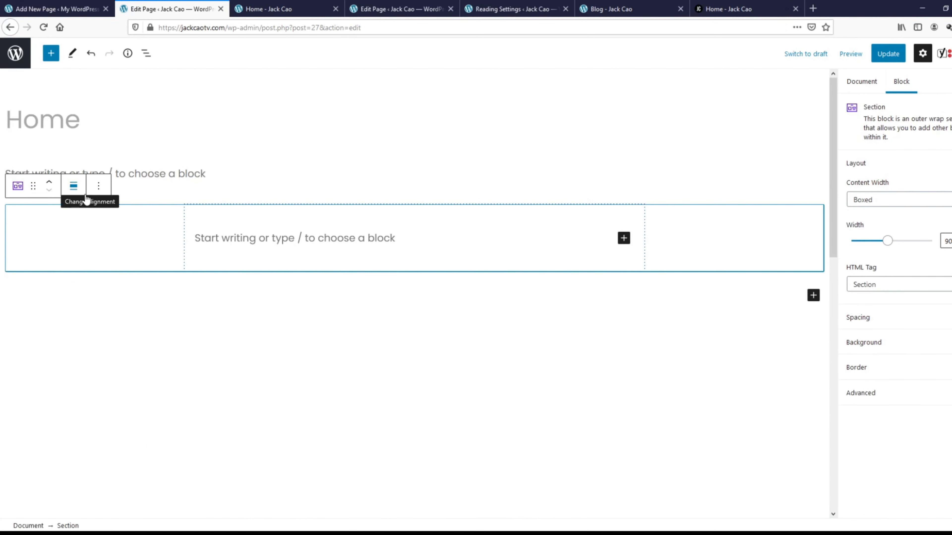
click(623, 239)
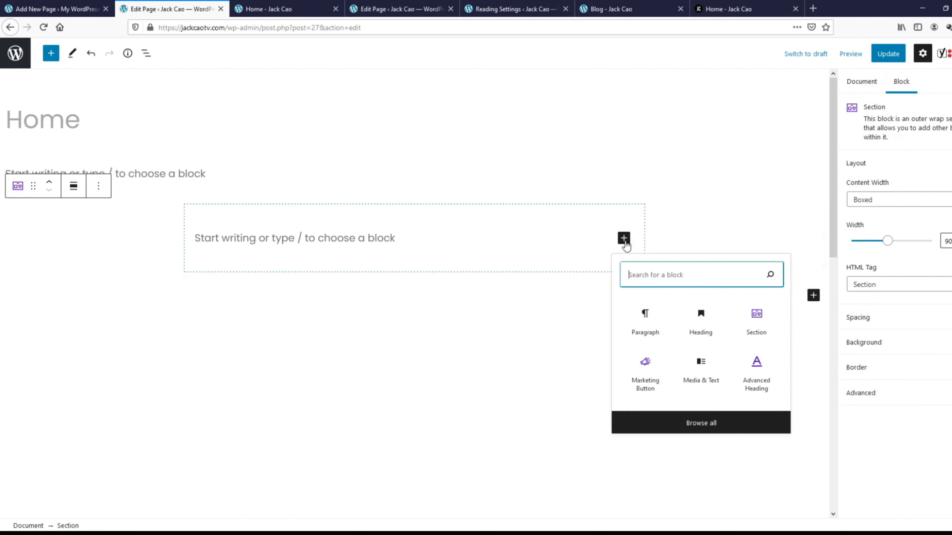
click(756, 321)
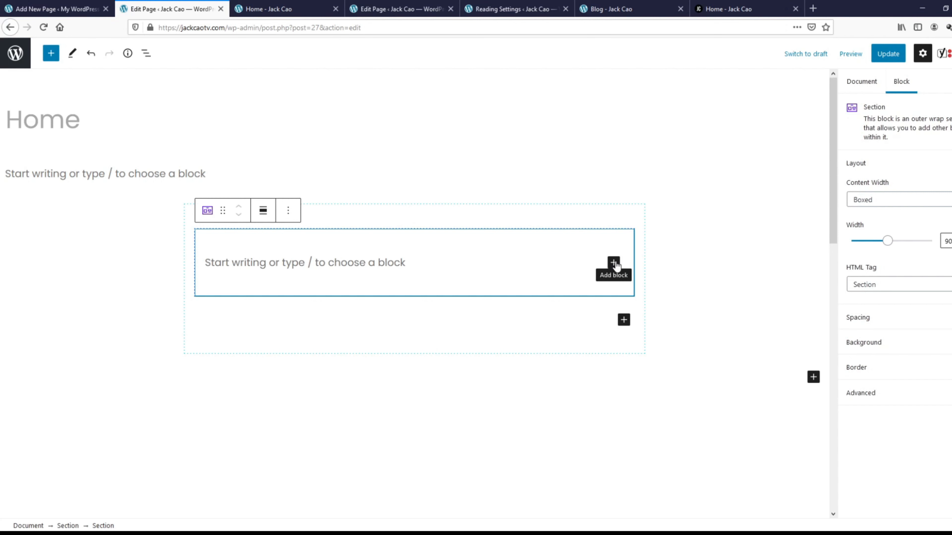
Step: Browse all available blocks and add a Media & Text block below the nested sections on the Home page
click(615, 264)
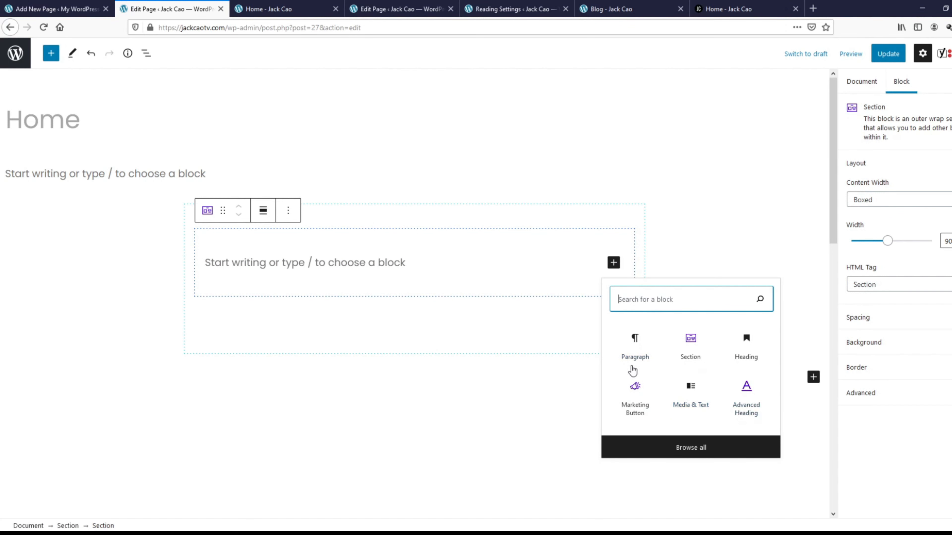
click(683, 451)
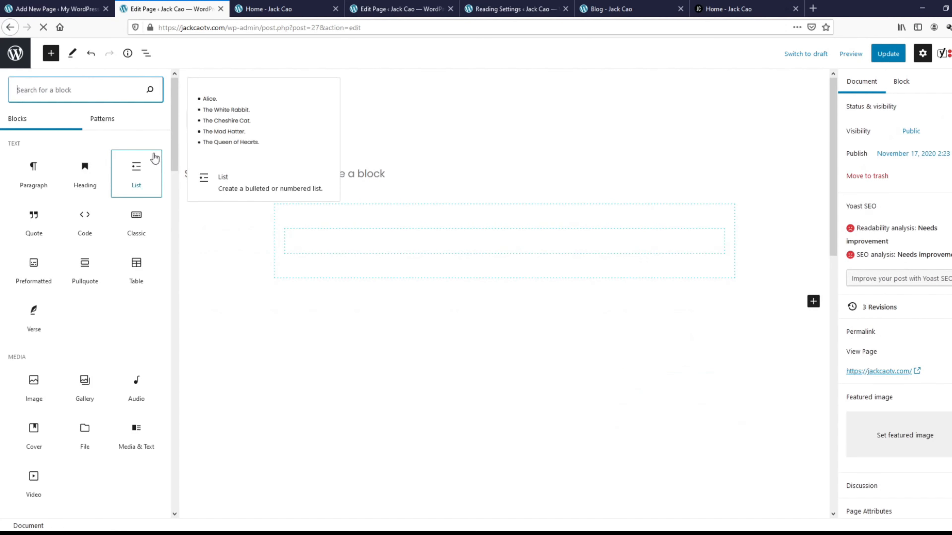
drag(173, 105, 171, 146)
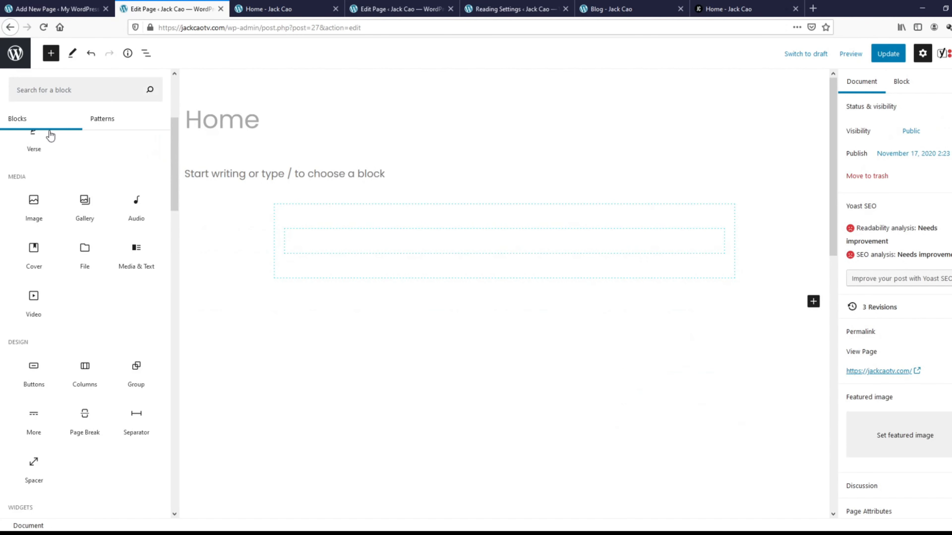
mouse_move(140, 270)
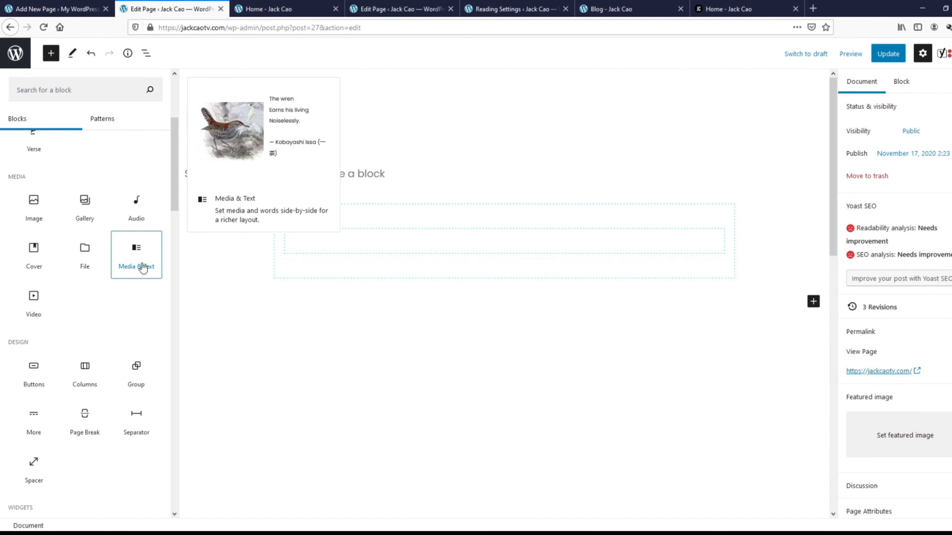
click(143, 267)
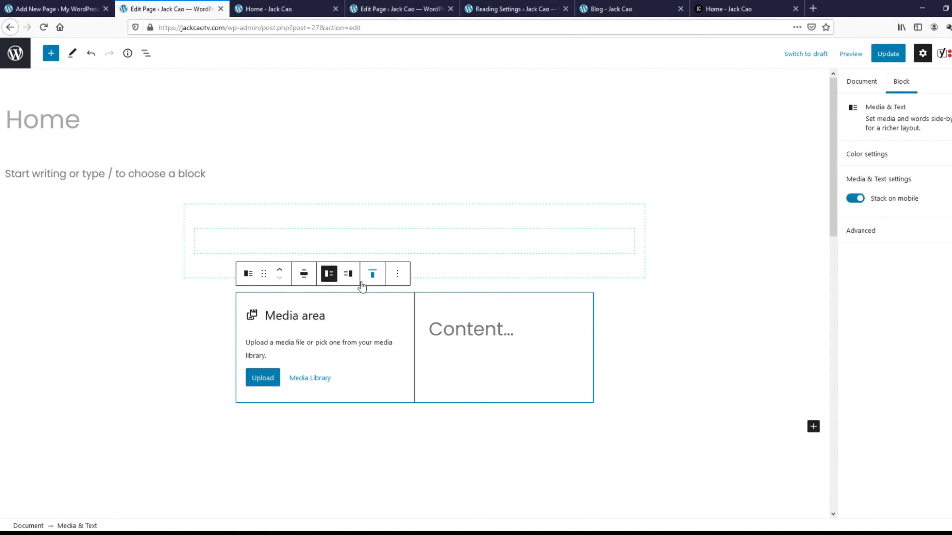
Step: Remove the Media & Text block below the nested sections and add a Media & Text block inside the inner Section instead
click(397, 274)
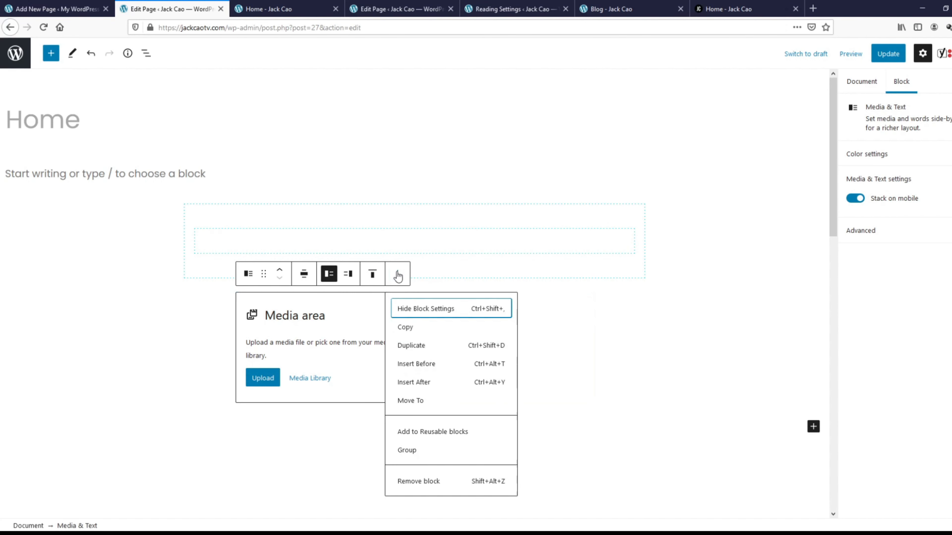
click(405, 481)
click(415, 238)
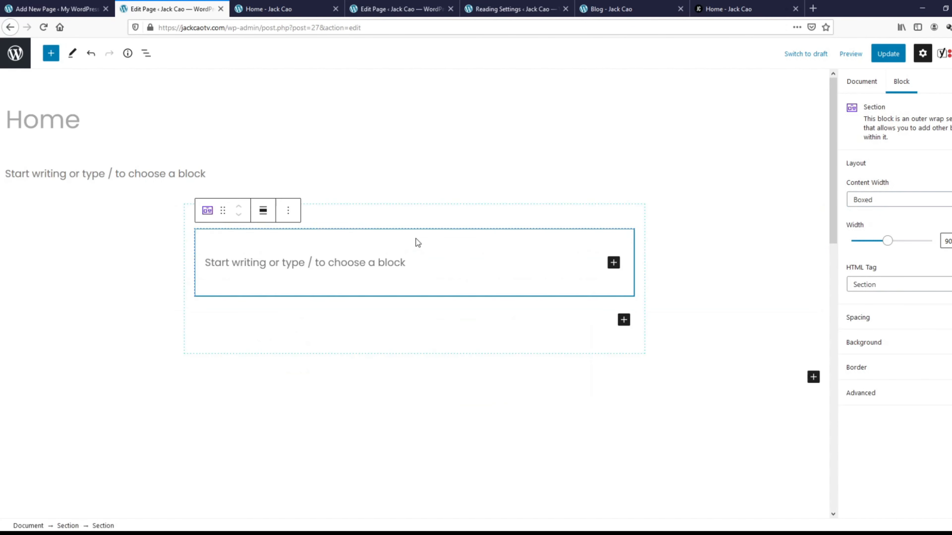
click(613, 263)
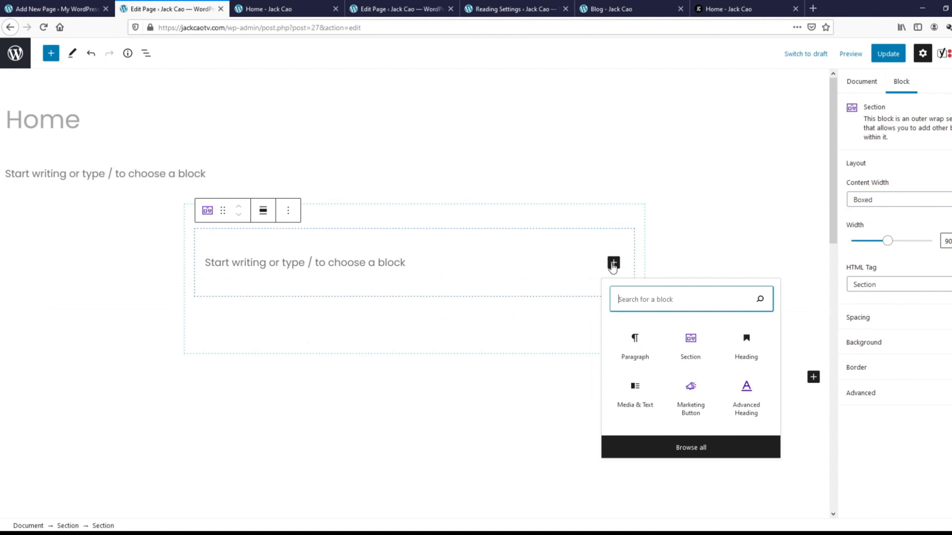
click(643, 405)
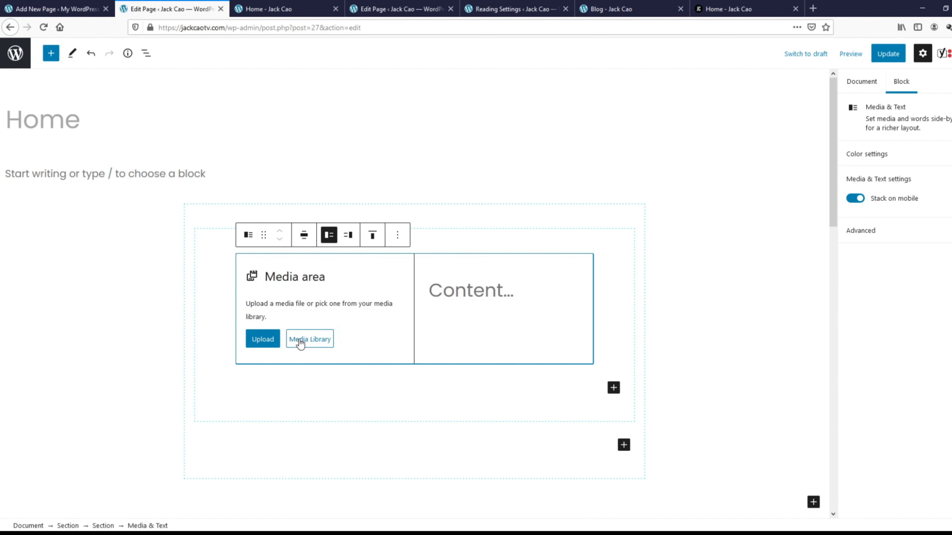
Step: Place the Media & Text block's media on the right side of its content and upload the portrait photo into it
click(347, 236)
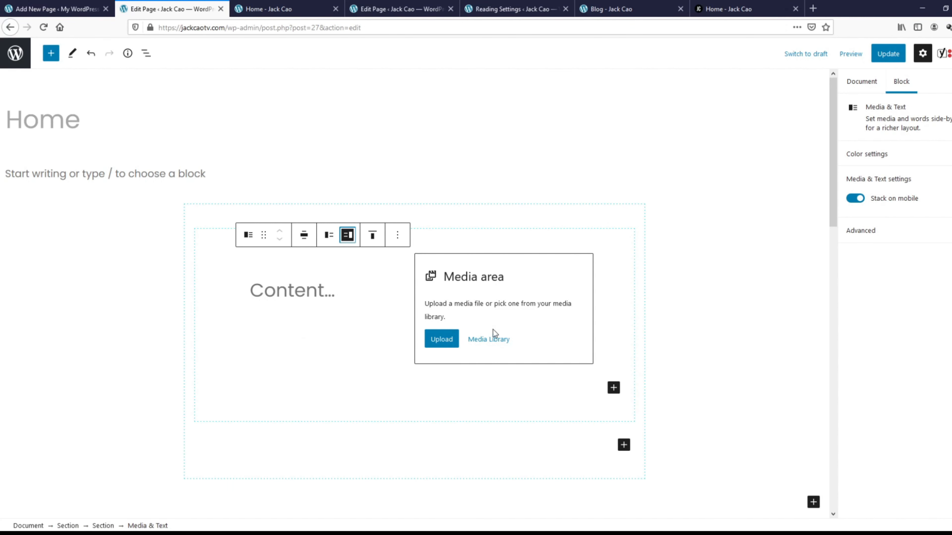
click(444, 340)
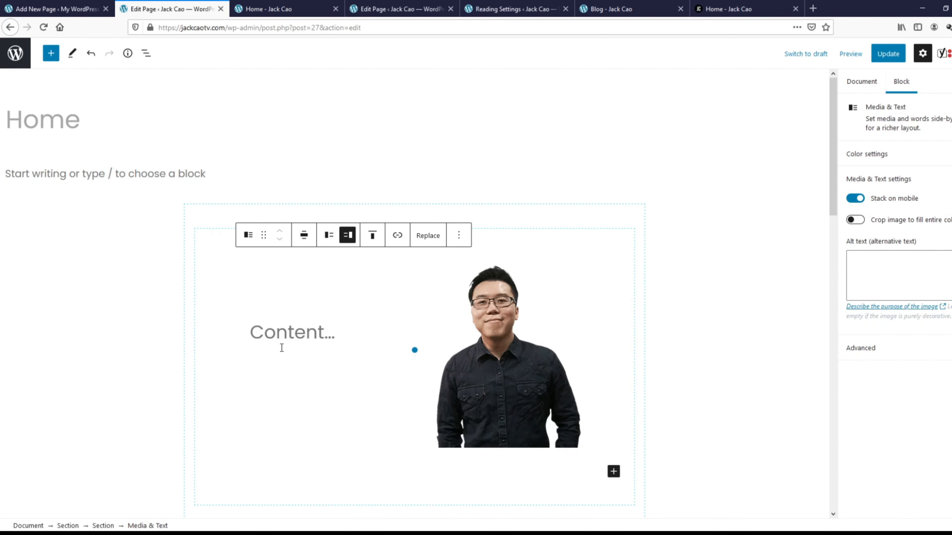
Step: Copy the "Hello" greeting title from the reference site and paste it into the Media & Text block's content area
click(730, 8)
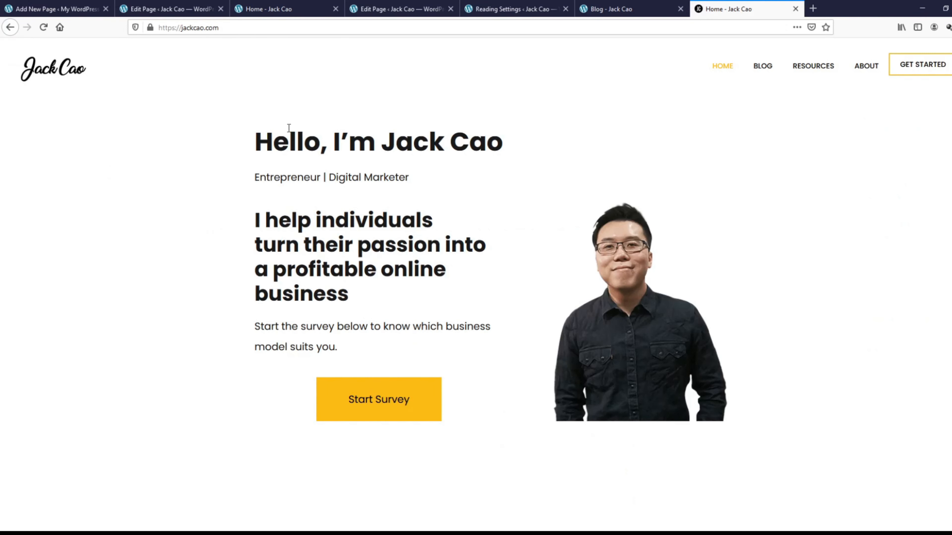
drag(262, 141, 489, 142)
key(ctrl+c)
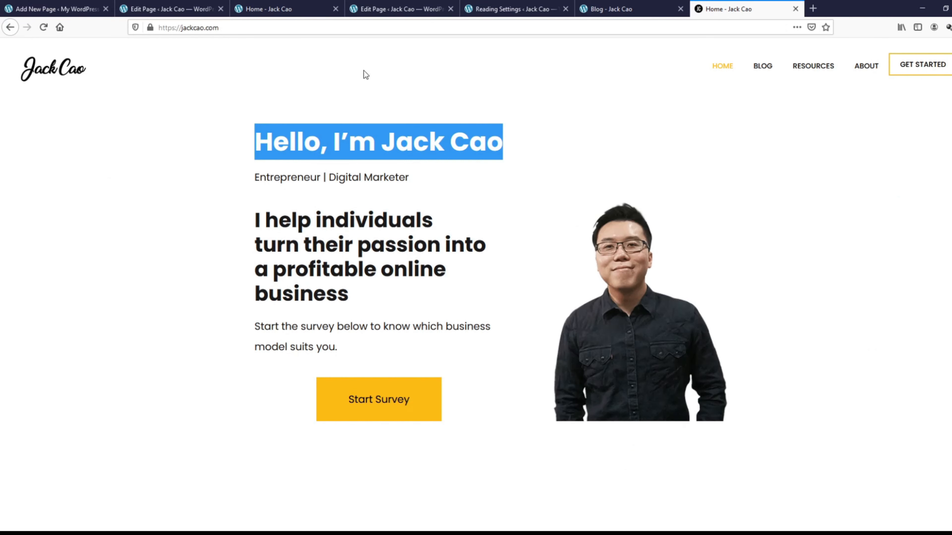
click(176, 10)
click(297, 370)
key(ctrl+v)
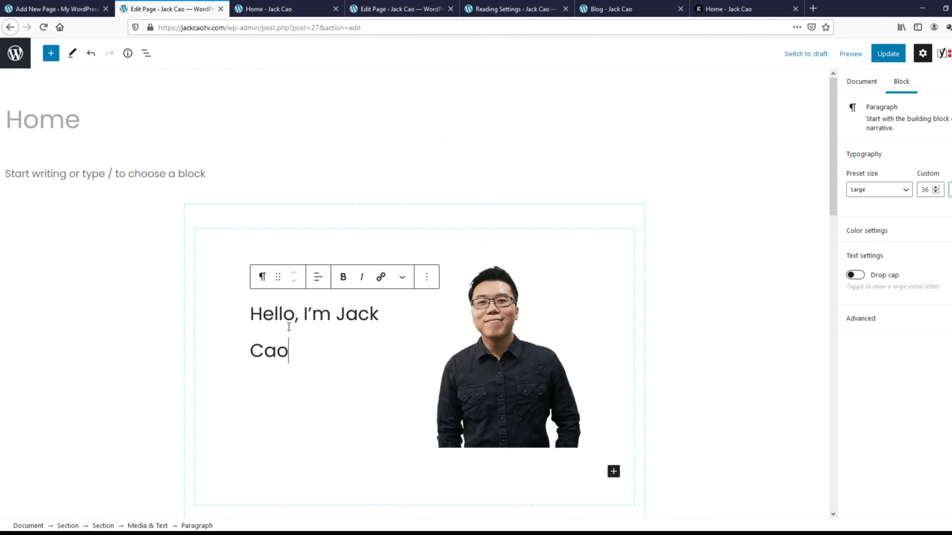
Step: Transform the pasted greeting paragraph into a Heading block
drag(255, 316, 298, 343)
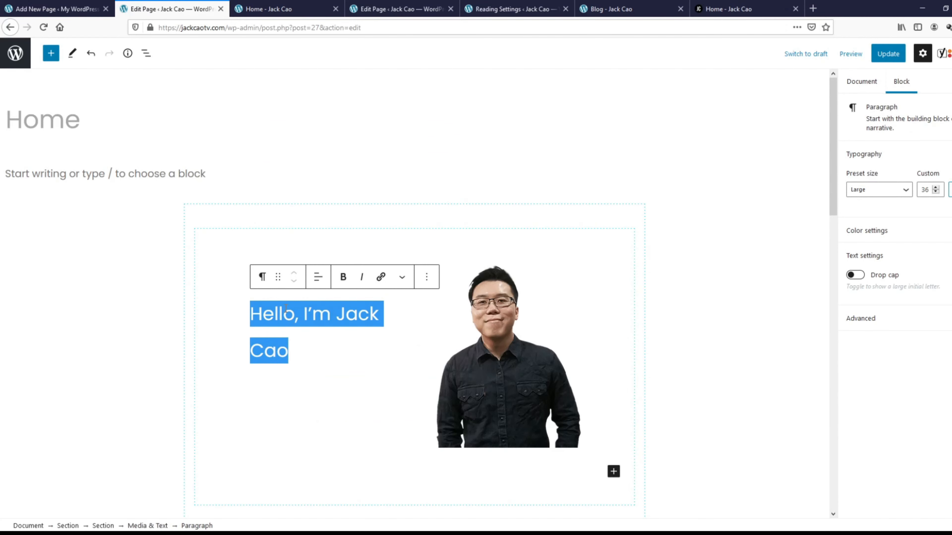
click(262, 278)
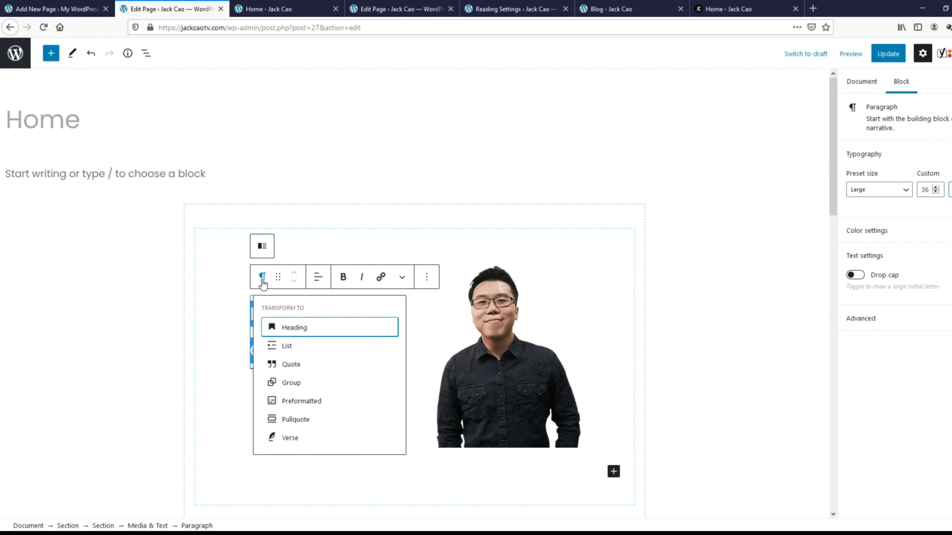
click(288, 328)
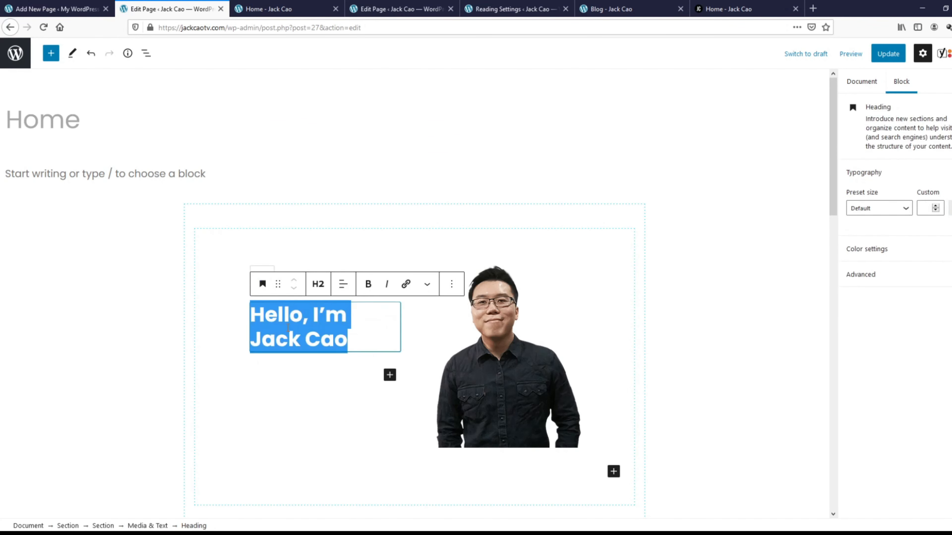
Step: Copy "Entrepreneur | Digital Marketer" from the reference site into a new paragraph below the greeting heading
click(350, 348)
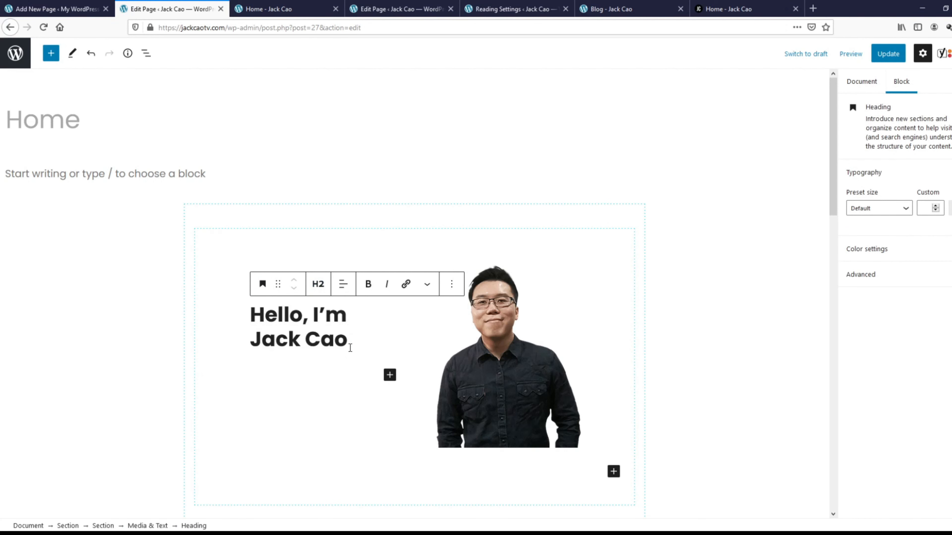
key(Return)
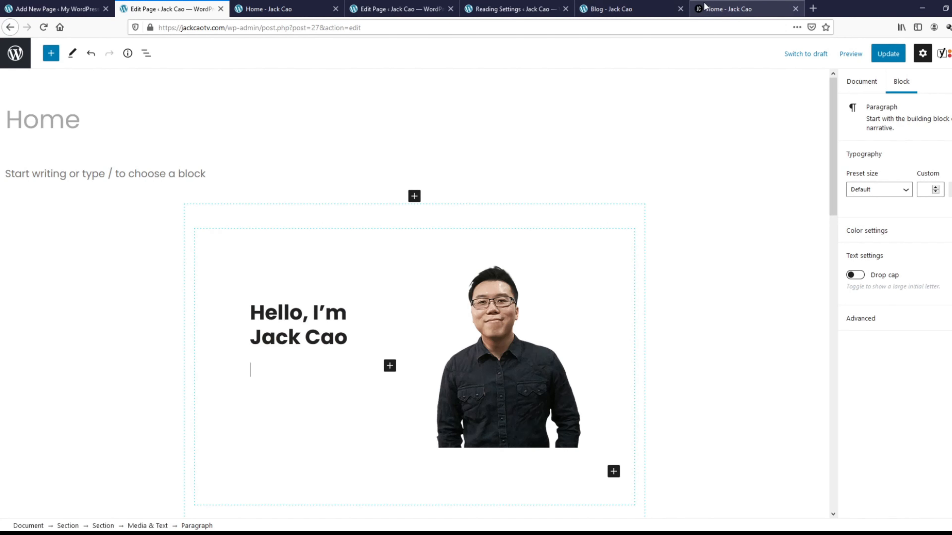
click(698, 8)
drag(255, 177, 410, 178)
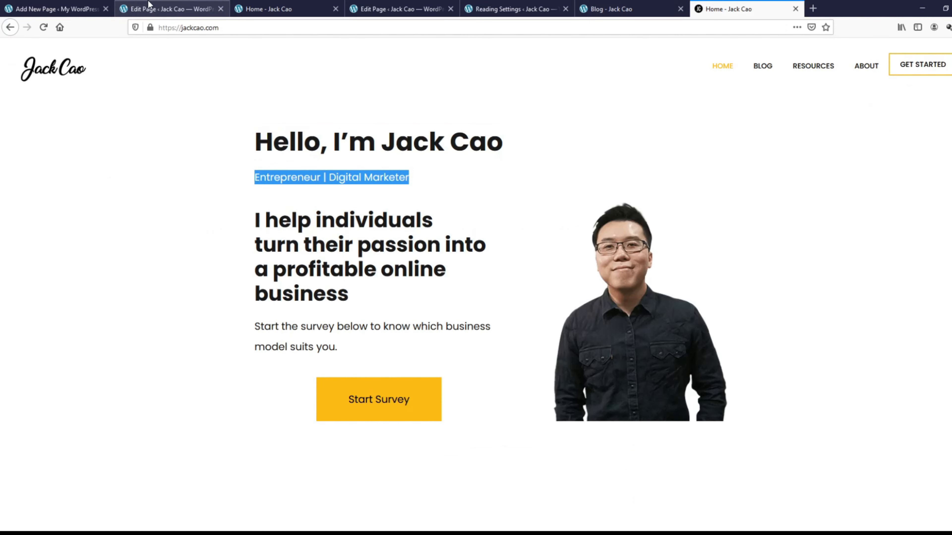
click(149, 5)
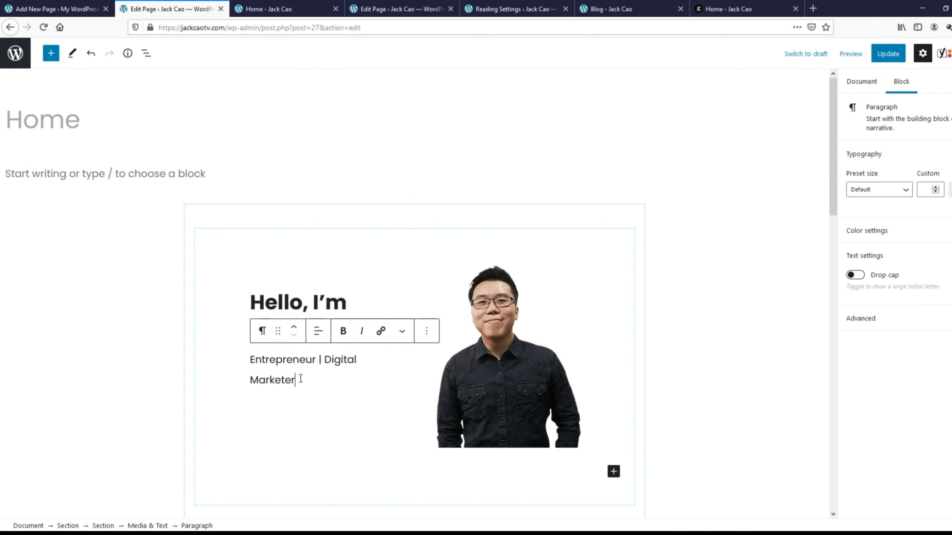
Step: Copy the heading "I help individuals turn their passion into a profitable online business" from the reference site to below the Entrepreneur line
key(Return)
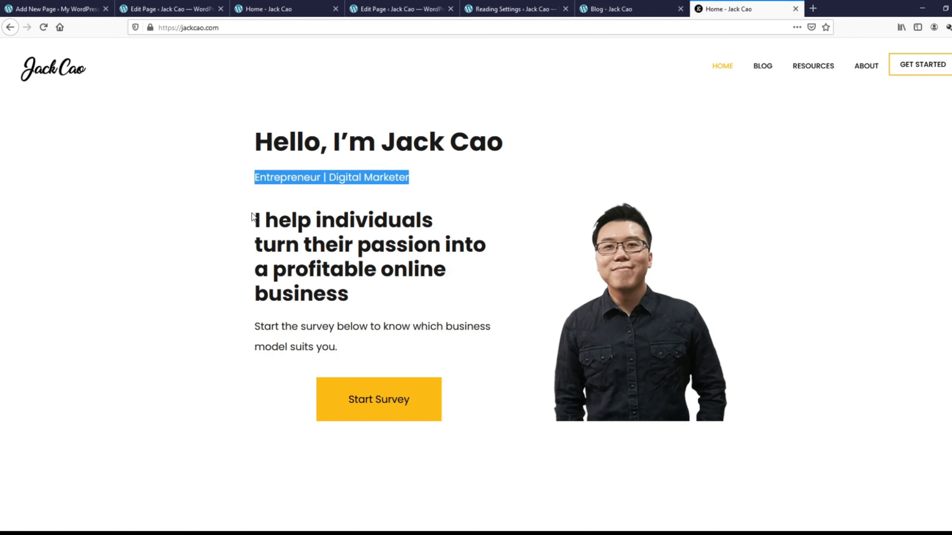
drag(257, 219, 349, 294)
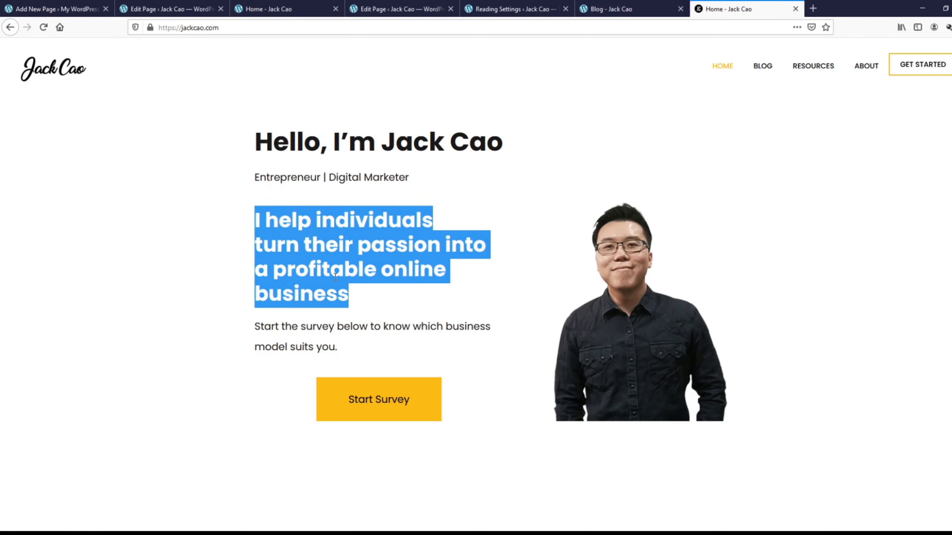
key(ctrl+c)
click(168, 9)
key(ctrl+v)
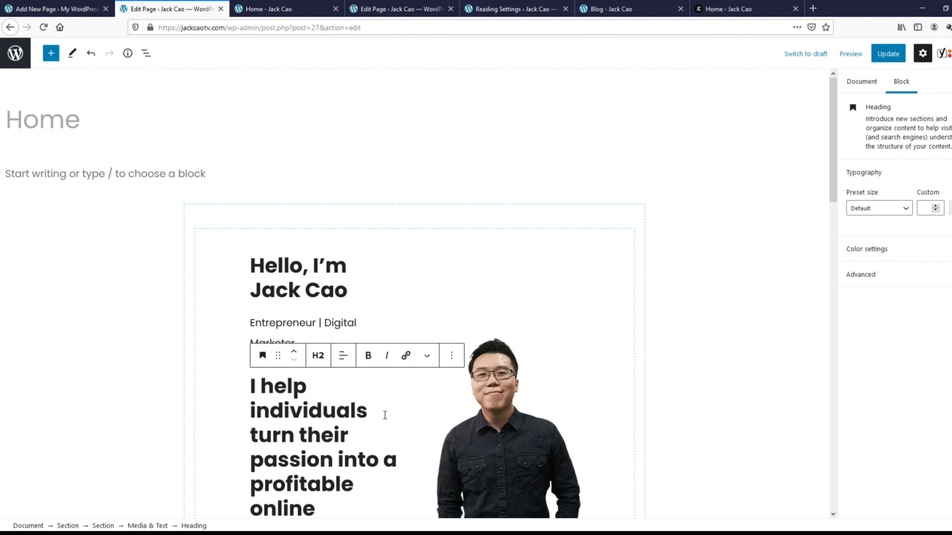
Step: Add an empty paragraph after the "I help individuals" heading and change that heading to level H3
key(Return)
drag(345, 363, 253, 208)
click(314, 184)
click(354, 212)
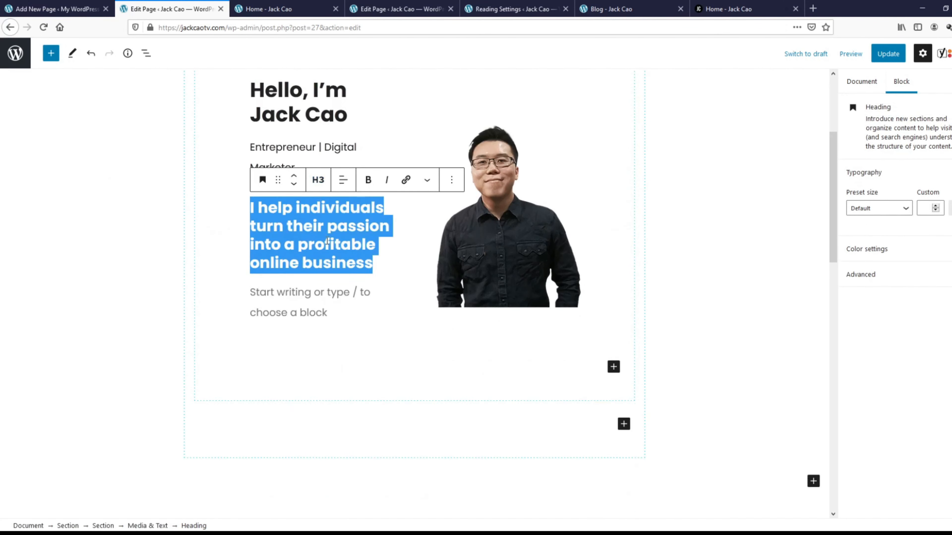
Step: Copy "Start the survey below to know which business model suits you." from the reference site into the paragraph below the H3 heading
click(276, 295)
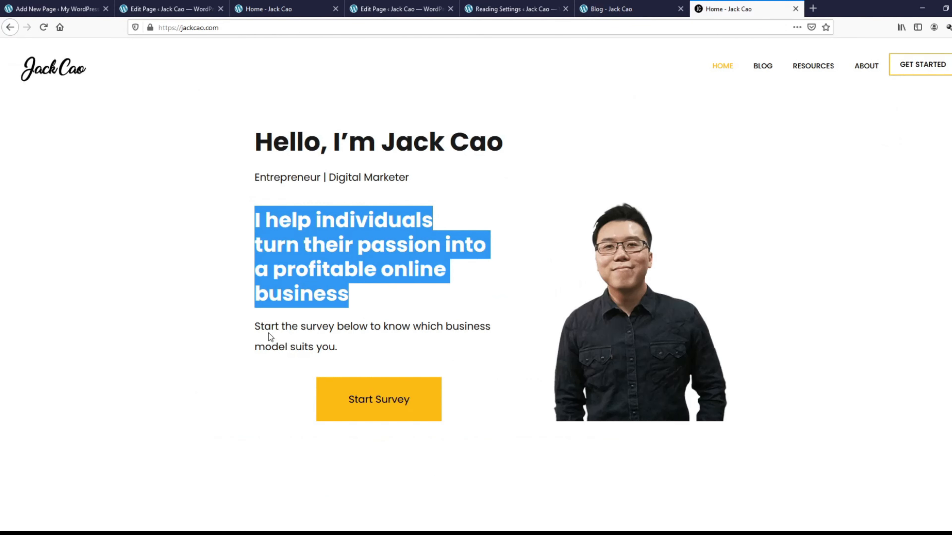
drag(255, 322, 341, 345)
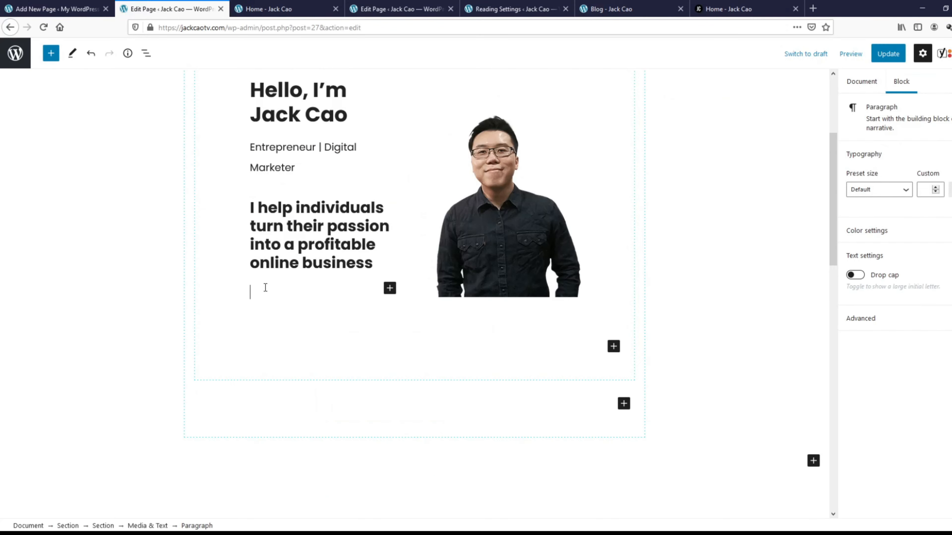
key(ctrl+v)
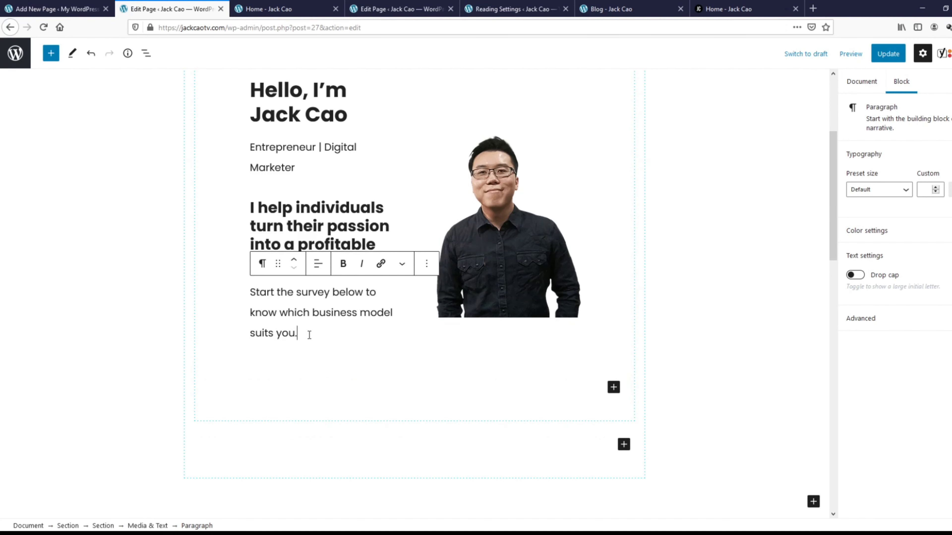
Step: With the reference site's Start Survey button as a guide, browse all blocks and add a Marketing Button below the survey paragraph
click(719, 7)
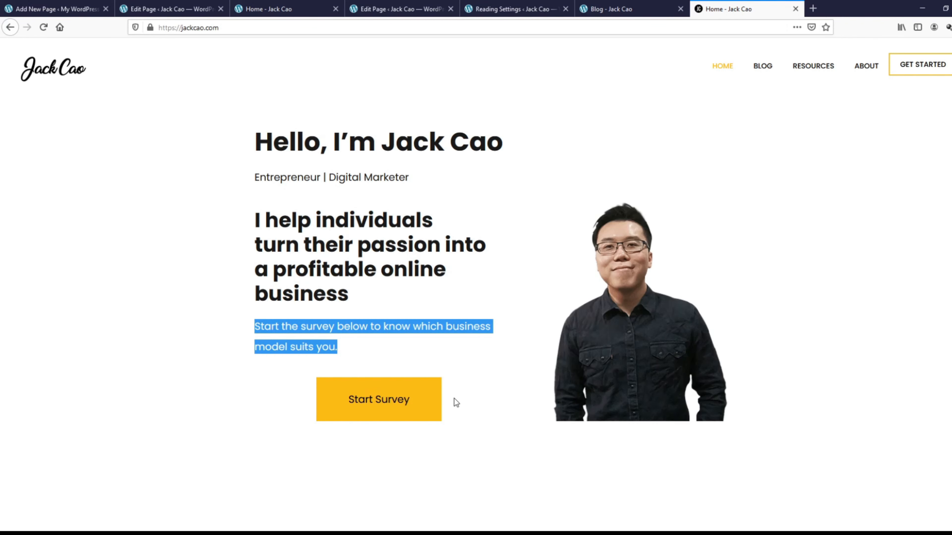
click(192, 9)
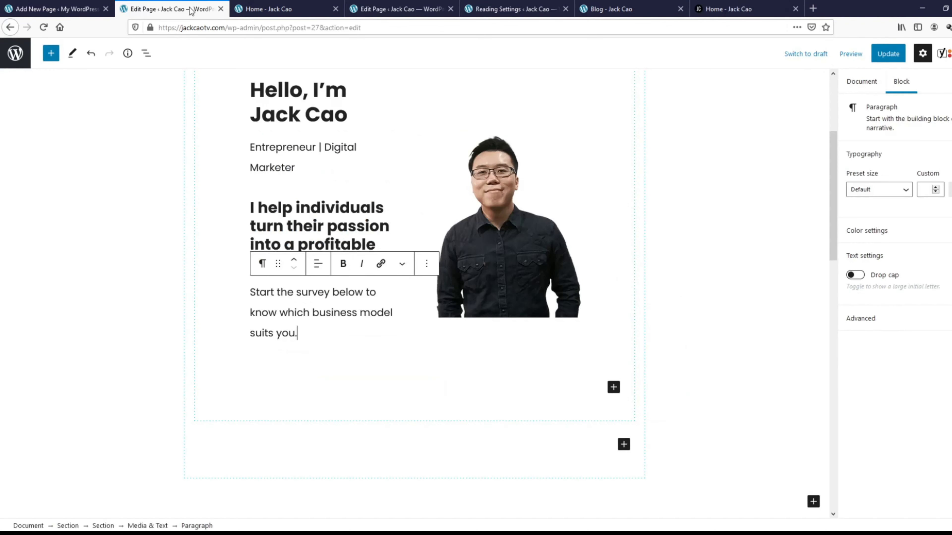
key(Return)
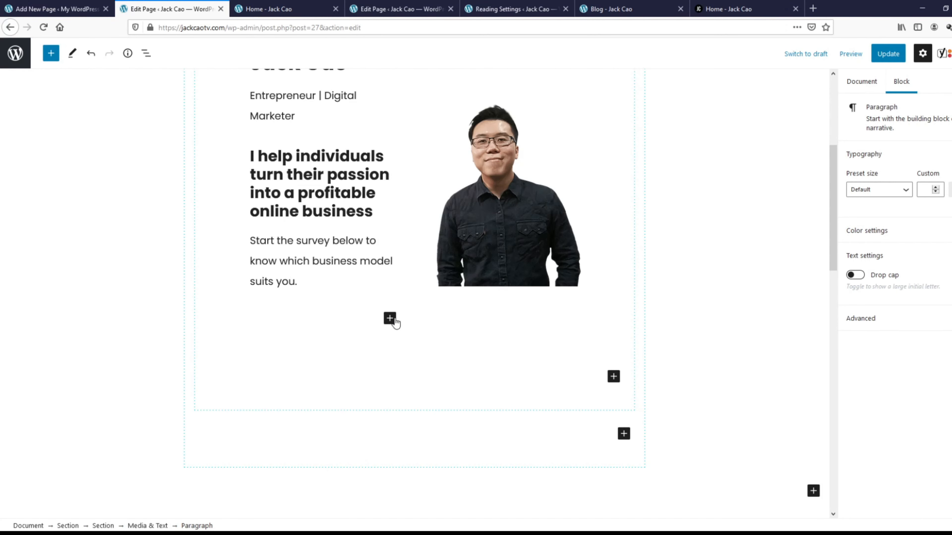
click(755, 10)
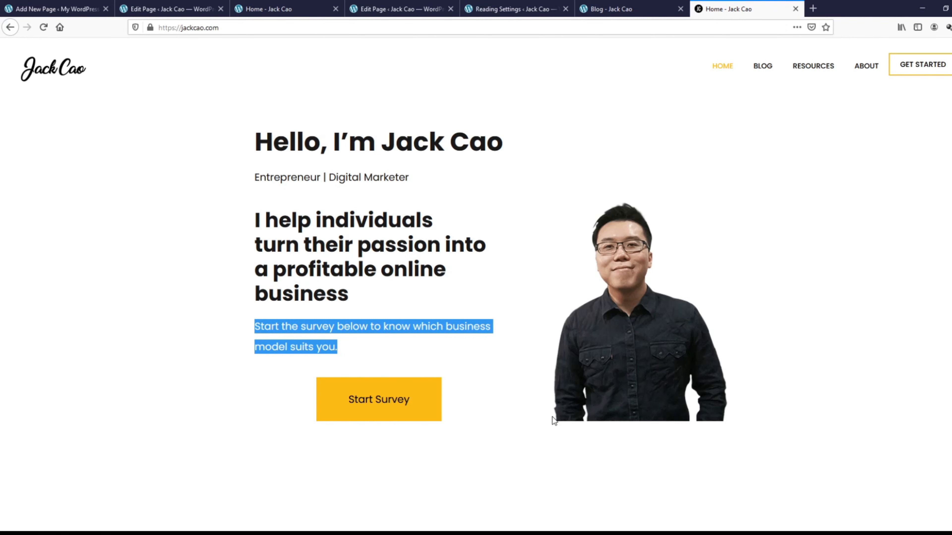
click(198, 7)
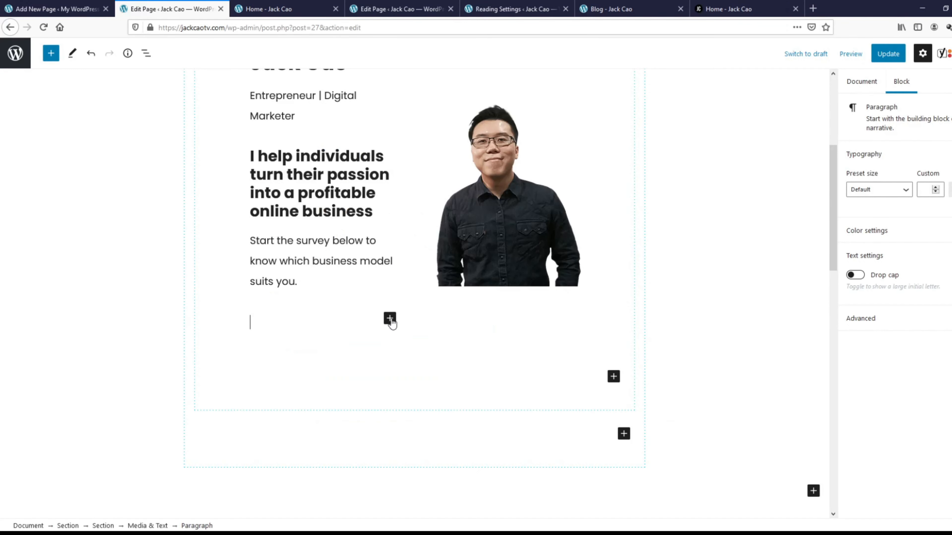
click(390, 319)
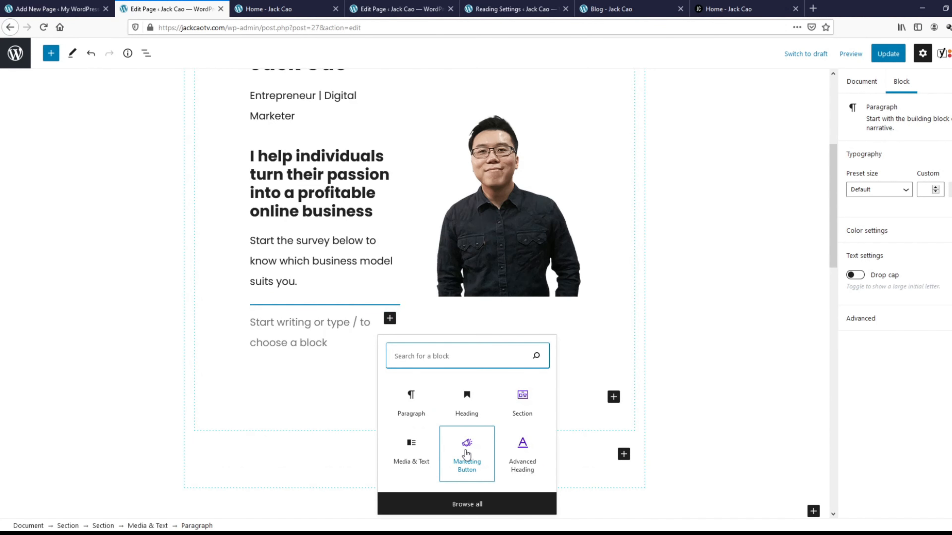
click(467, 505)
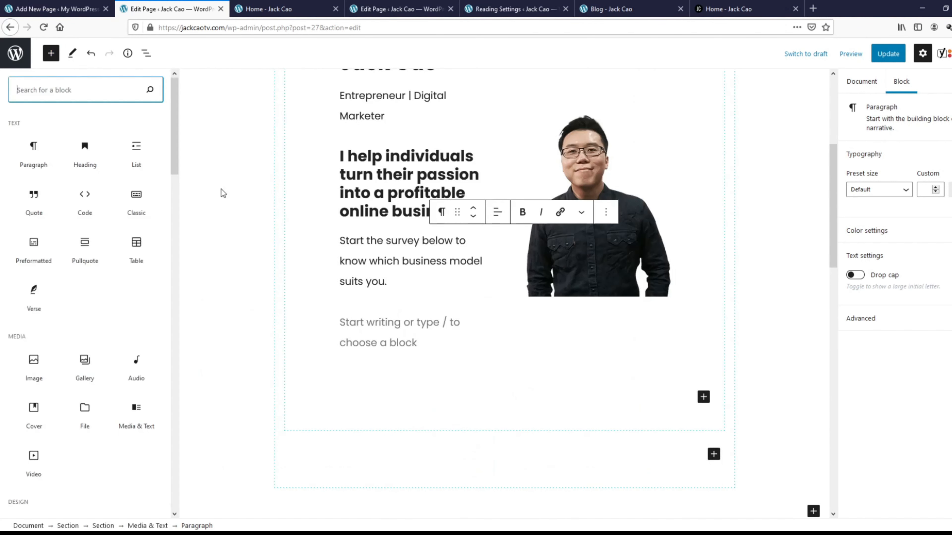
drag(176, 135, 171, 422)
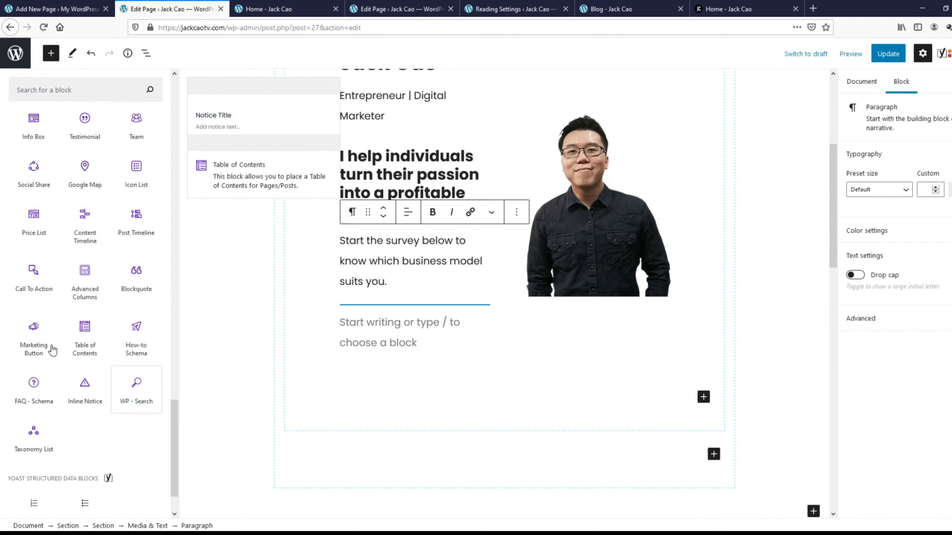
click(34, 346)
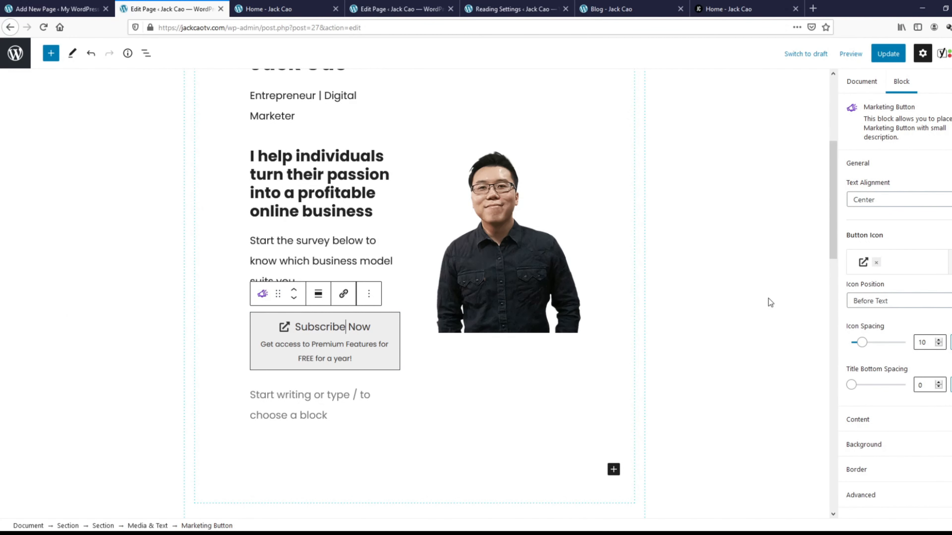
Step: Examine the settings of the introduction's paragraph, heading and Marketing Button blocks by selecting each in turn
click(325, 262)
click(318, 165)
click(324, 99)
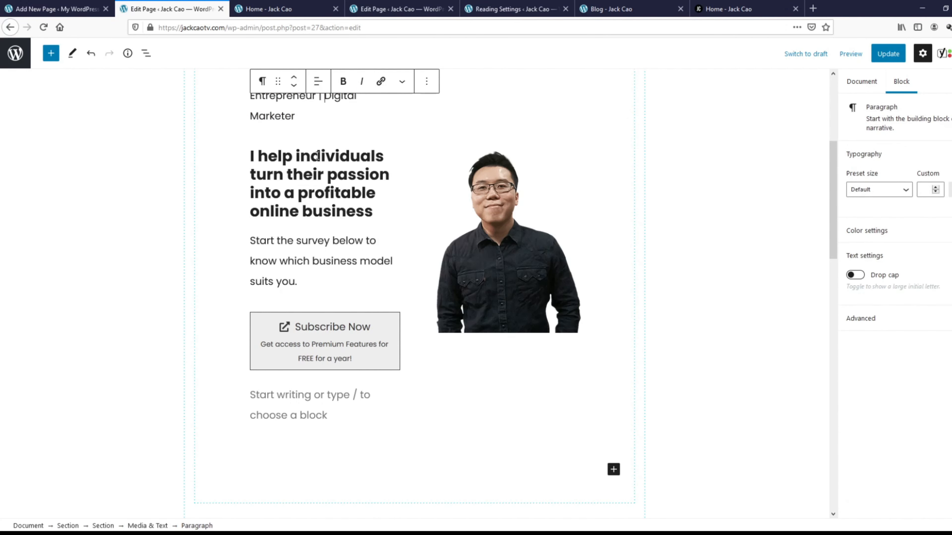
click(319, 176)
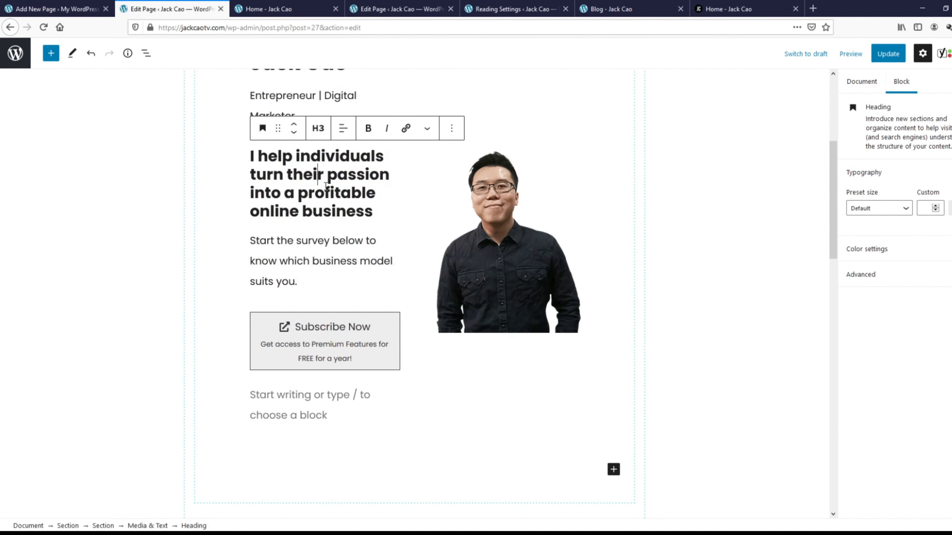
click(321, 246)
click(326, 328)
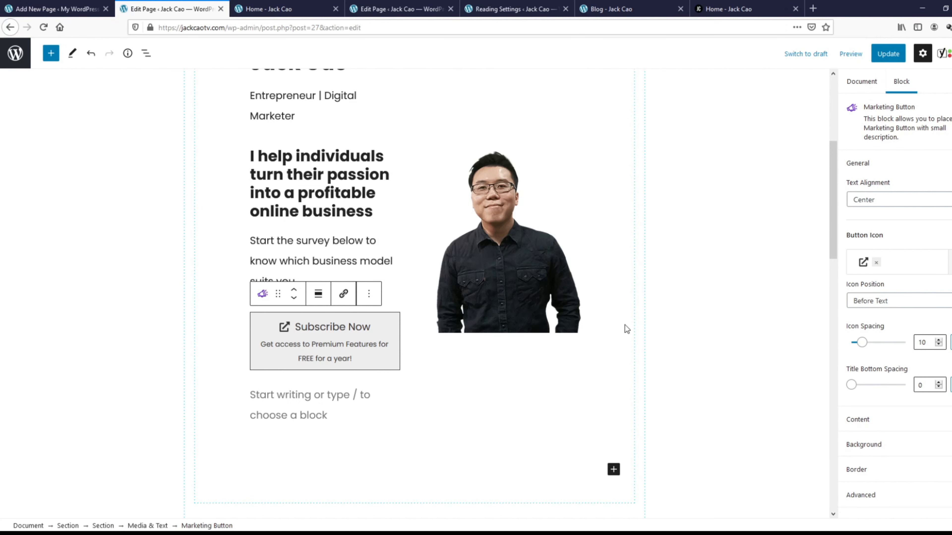
Step: Remove the Marketing Button's icon and change its title to "TAKE SURVEY"
click(876, 262)
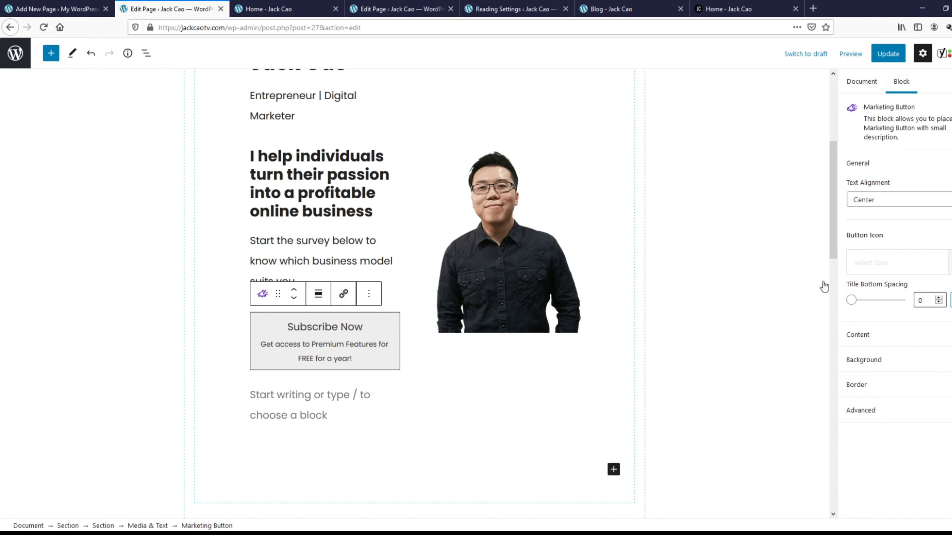
drag(292, 326, 367, 327)
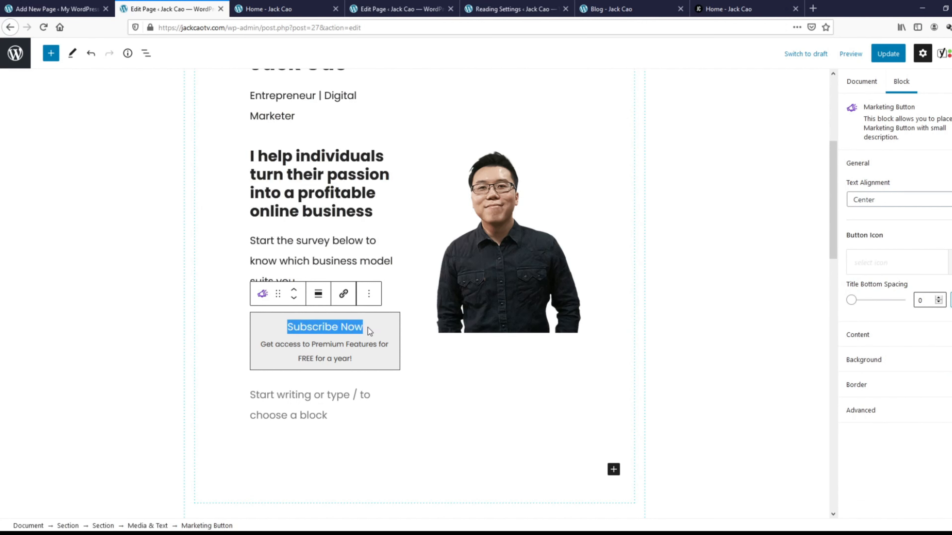
text(TAKE SURVEY)
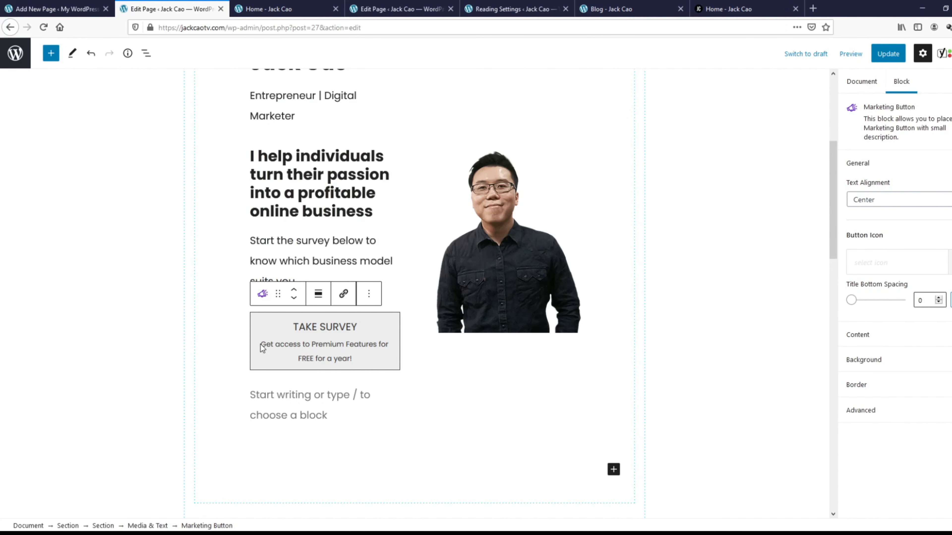
Step: Delete the description text under the Marketing Button's title, leaving the description empty
drag(261, 348, 346, 358)
key(BackSpace)
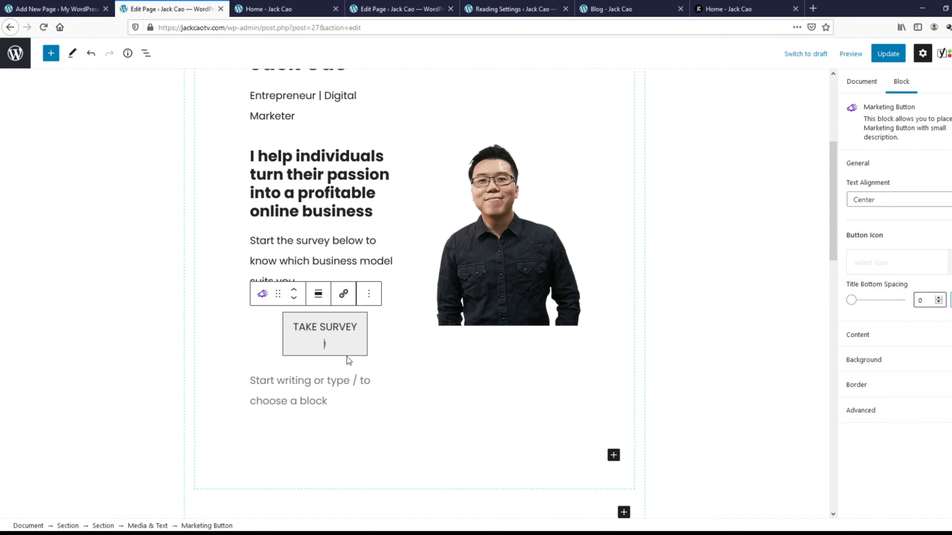
key(Delete)
click(357, 310)
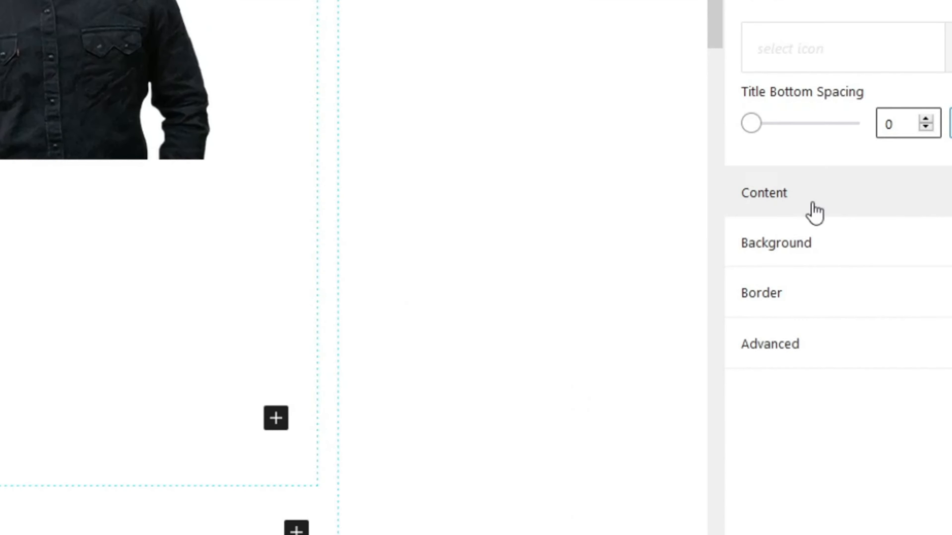
Step: Set the Marketing Button's title colour to black for both the normal and hover states
click(814, 213)
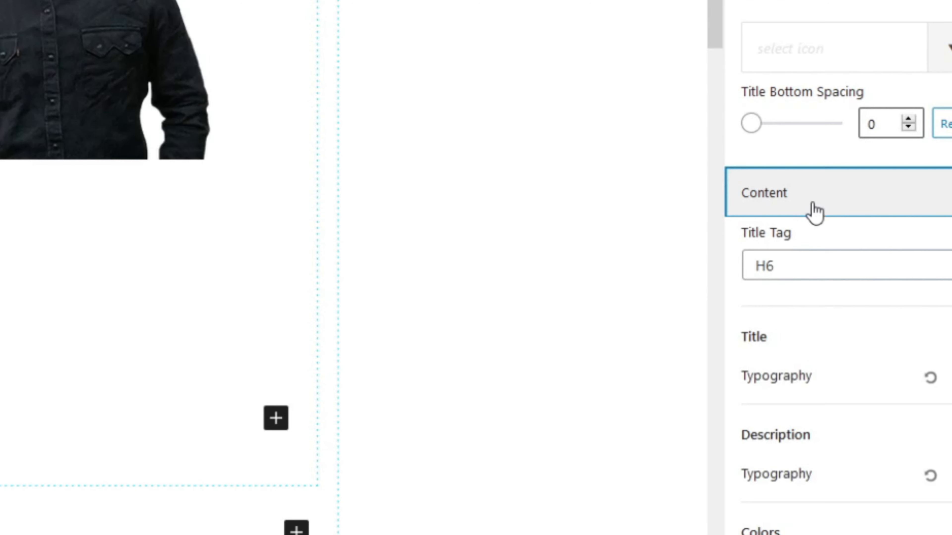
click(797, 263)
scroll(797, 232, down, 5)
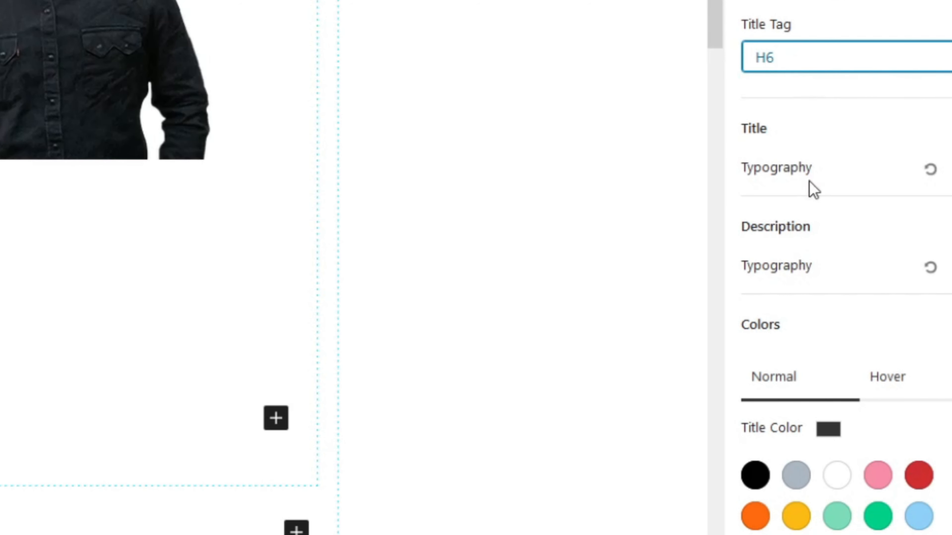
key(p)
scroll(797, 267, down, 10)
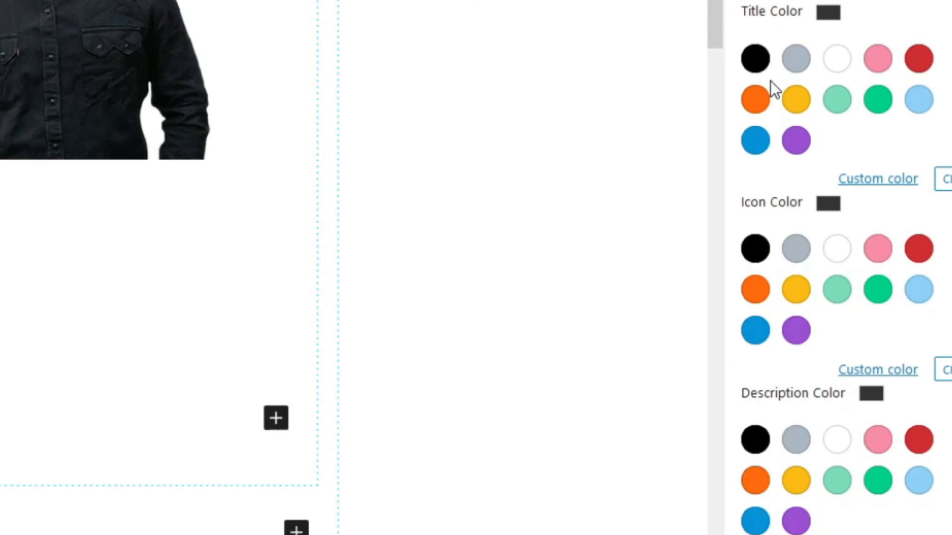
click(757, 60)
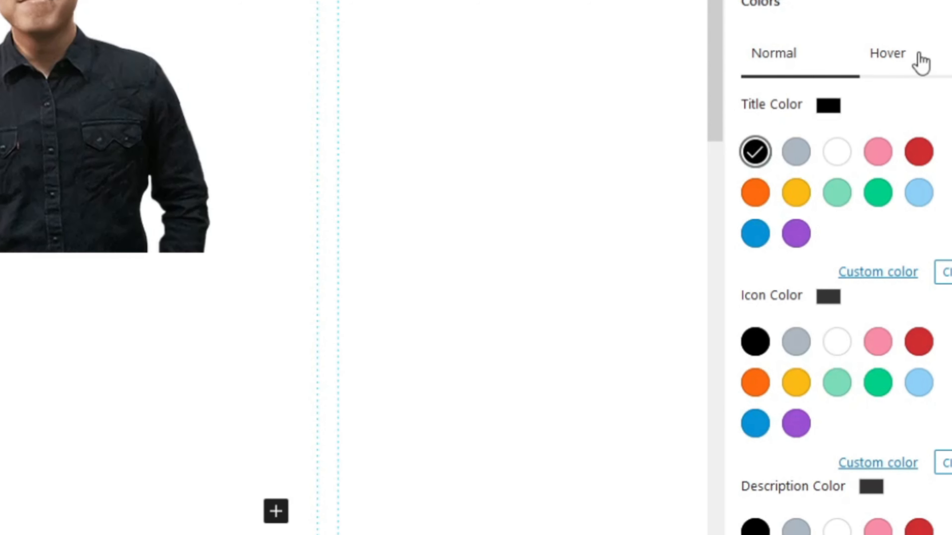
click(901, 62)
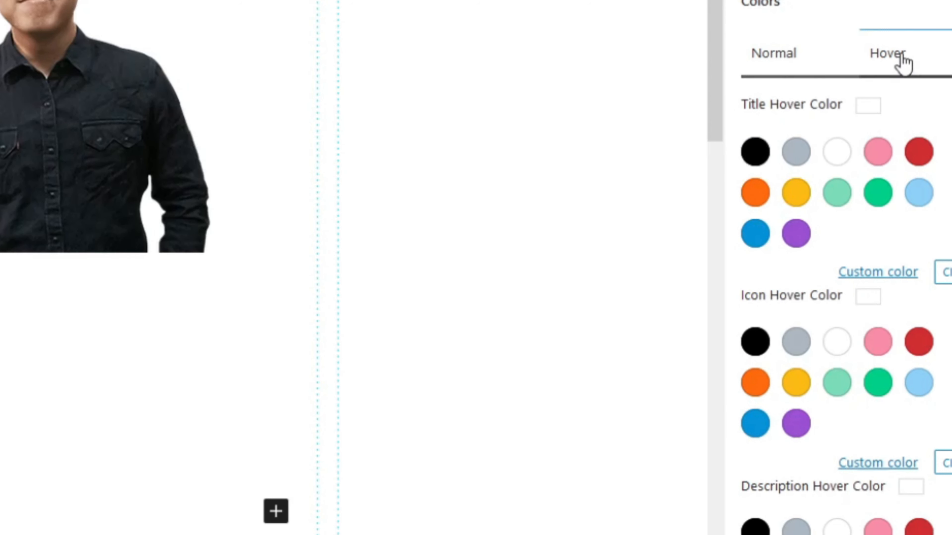
click(757, 154)
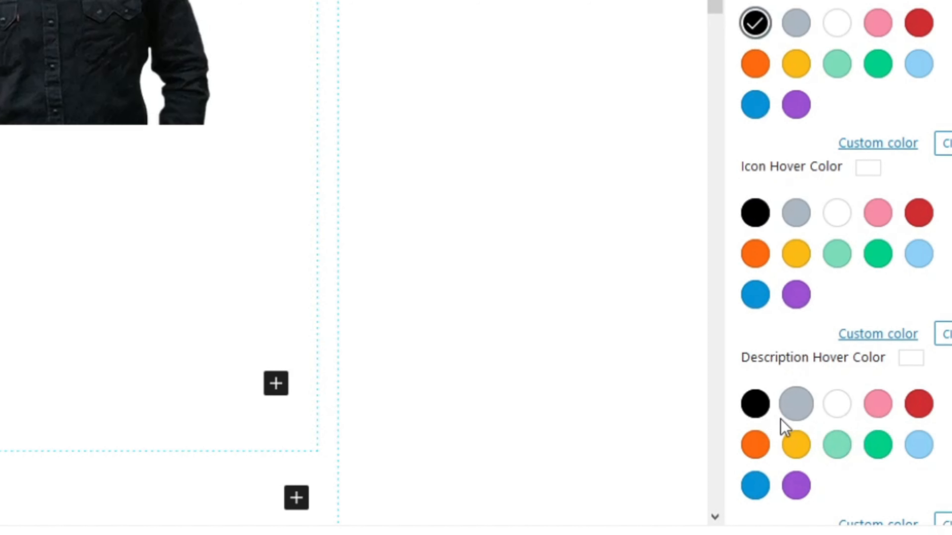
scroll(781, 423, down, 5)
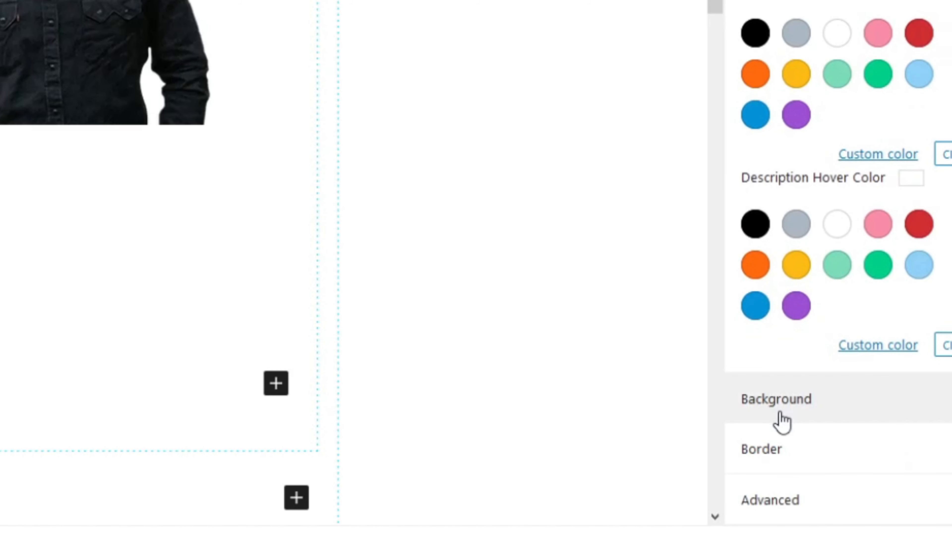
Step: Set the Marketing Button's padding to 15 vertically and 40 horizontally
click(802, 410)
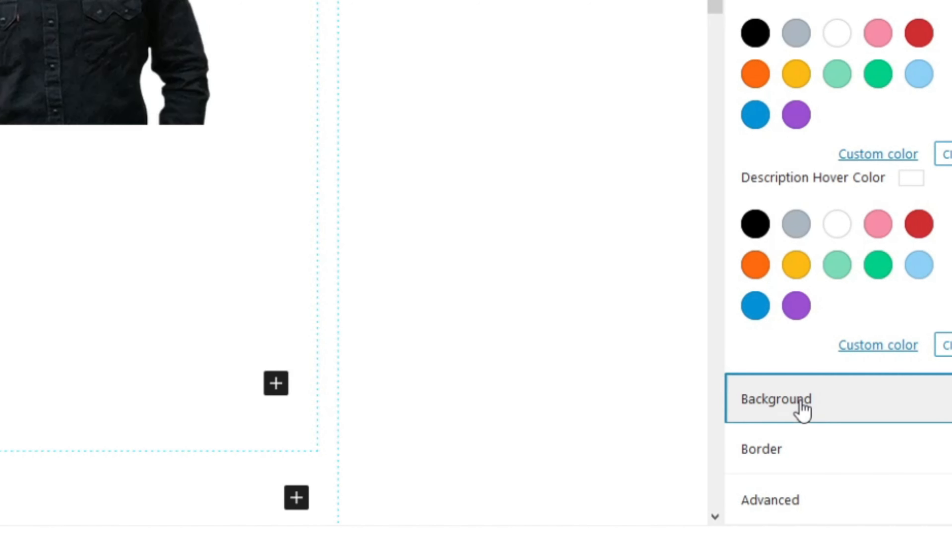
scroll(799, 404, down, 12)
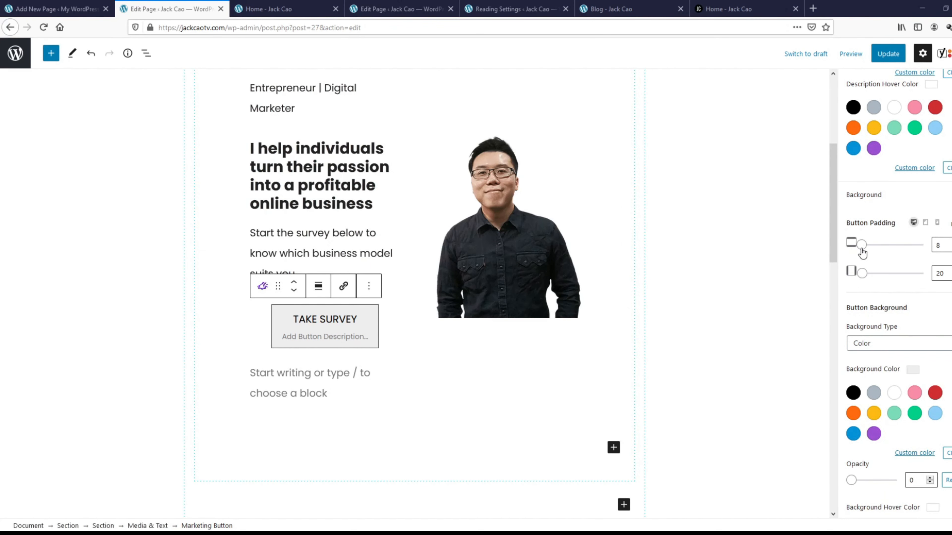
mouse_move(861, 248)
mouse_down()
mouse_move(880, 249)
mouse_move(867, 257)
mouse_up()
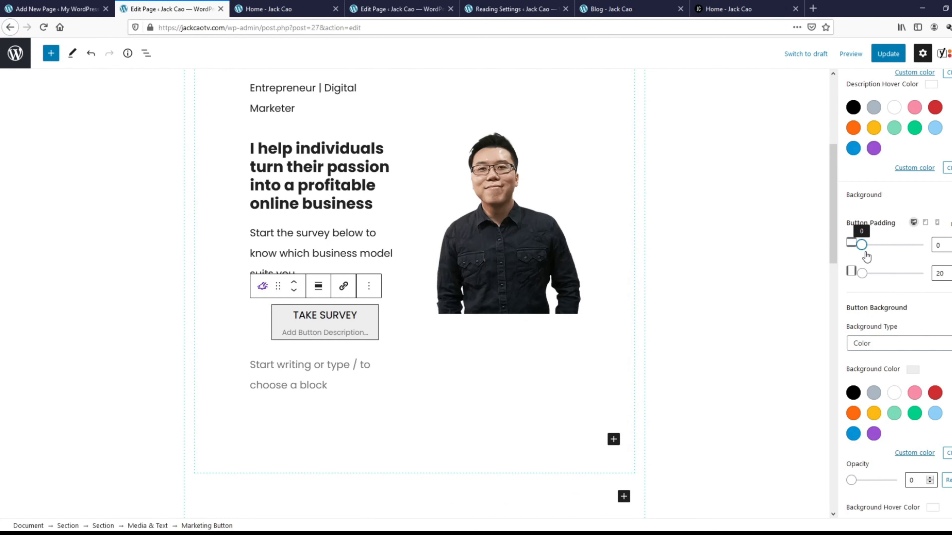
double_click(939, 246)
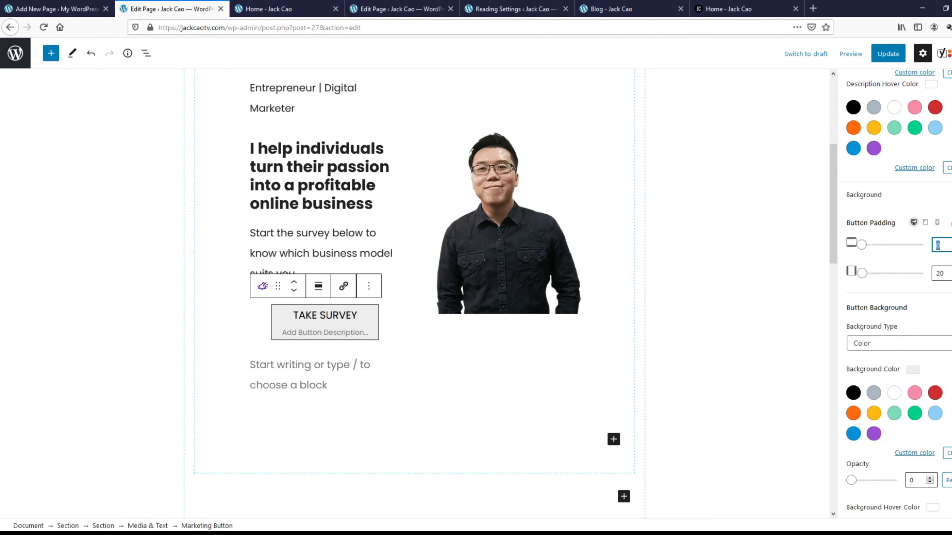
text(15)
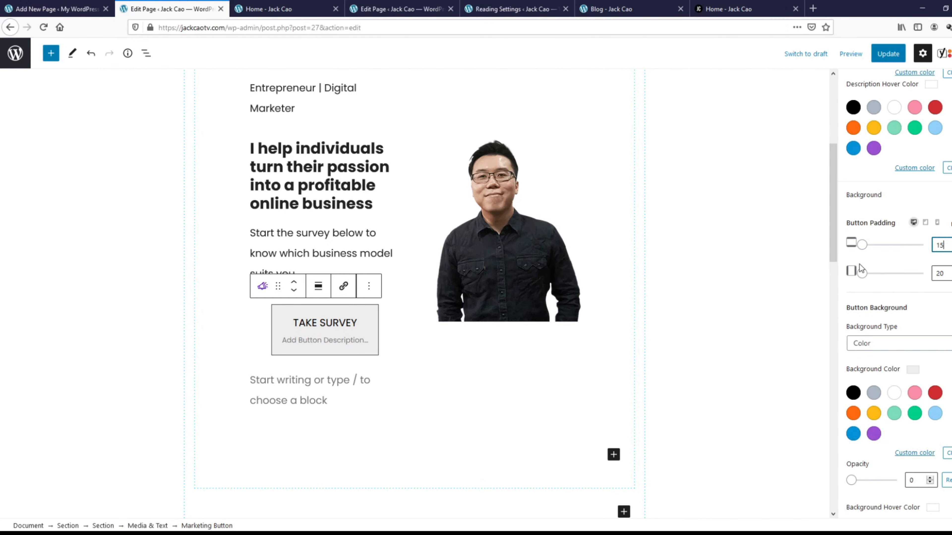
double_click(938, 273)
text(40)
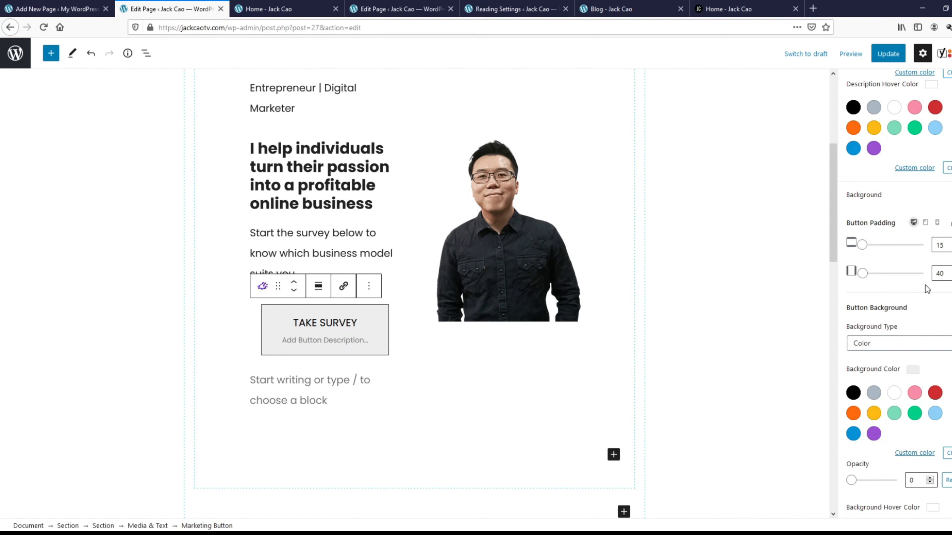
Step: Give the Marketing Button a yellow background colour and a white background hover colour
scroll(925, 285, down, 3)
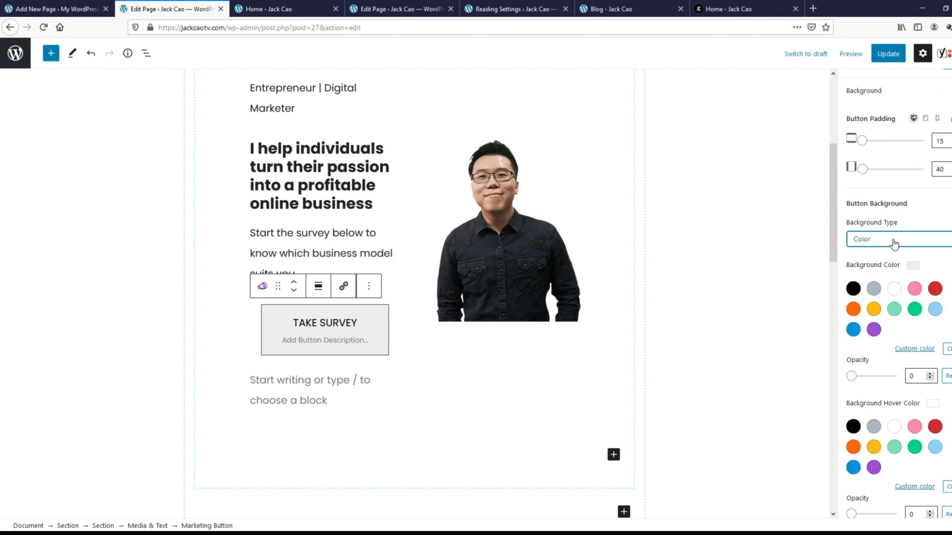
click(874, 311)
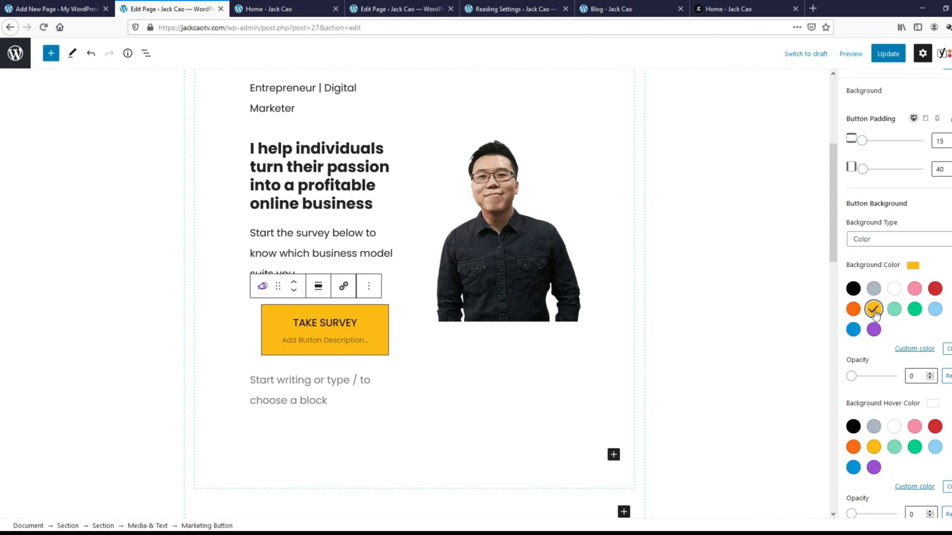
scroll(873, 309, down, 3)
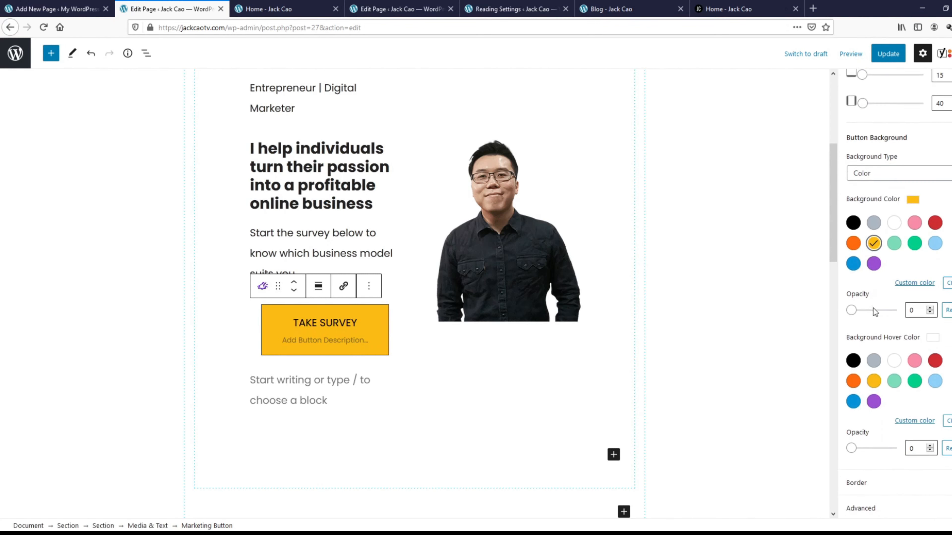
click(894, 360)
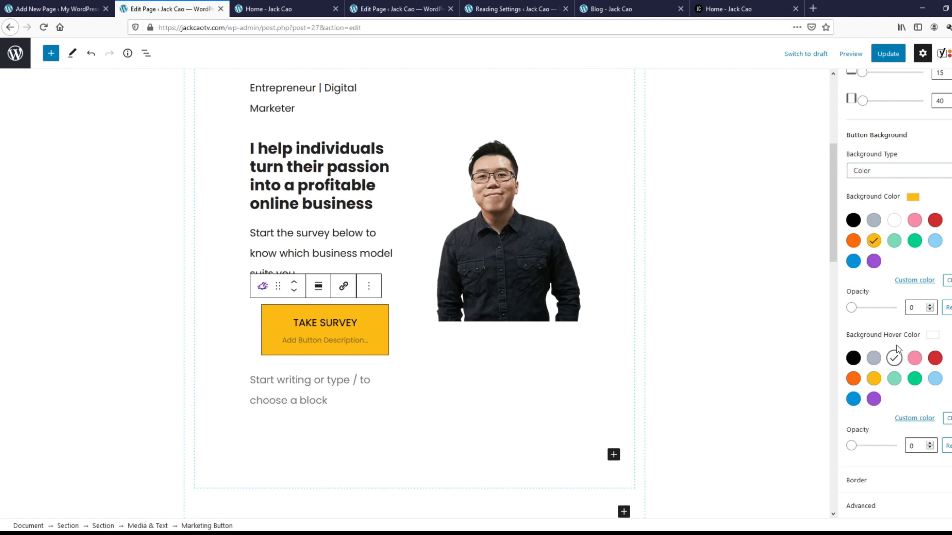
Step: Try other border styles on the Marketing Button, return to Solid, and set the border width to 3
click(891, 480)
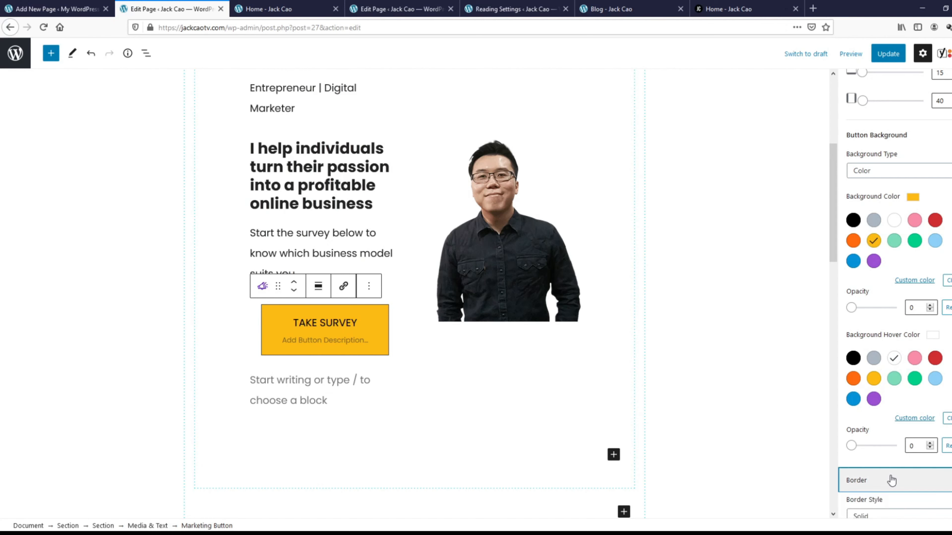
scroll(891, 480, down, 9)
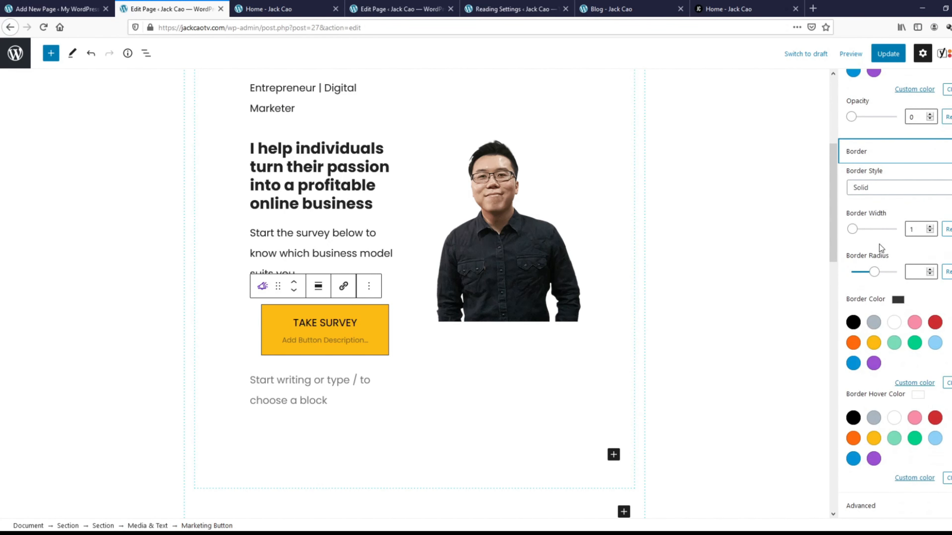
click(874, 188)
key(Down)
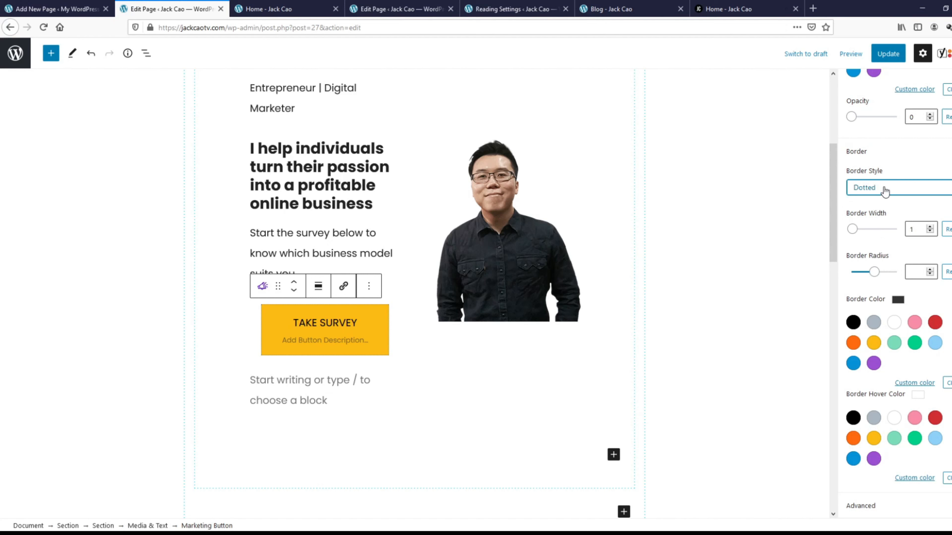
key(Down)
key(Down)
key(Down)
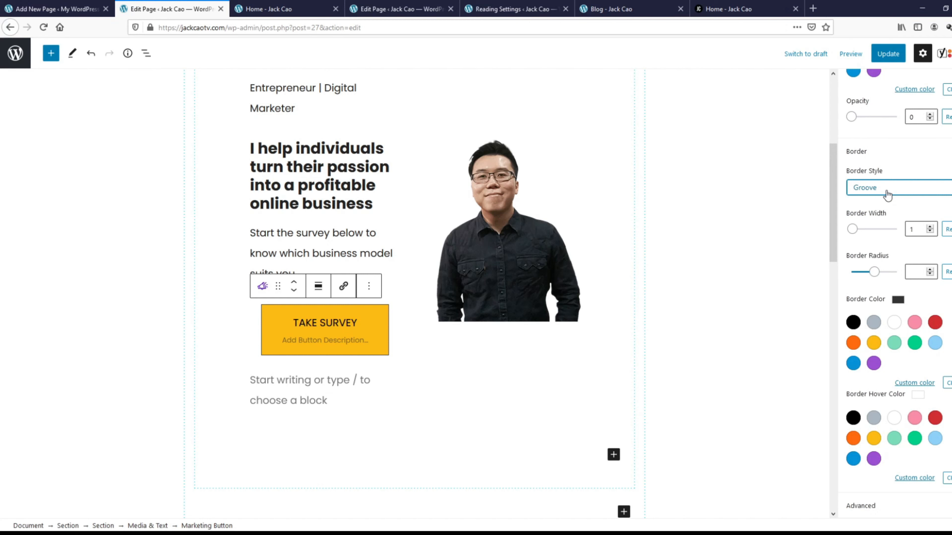
click(892, 220)
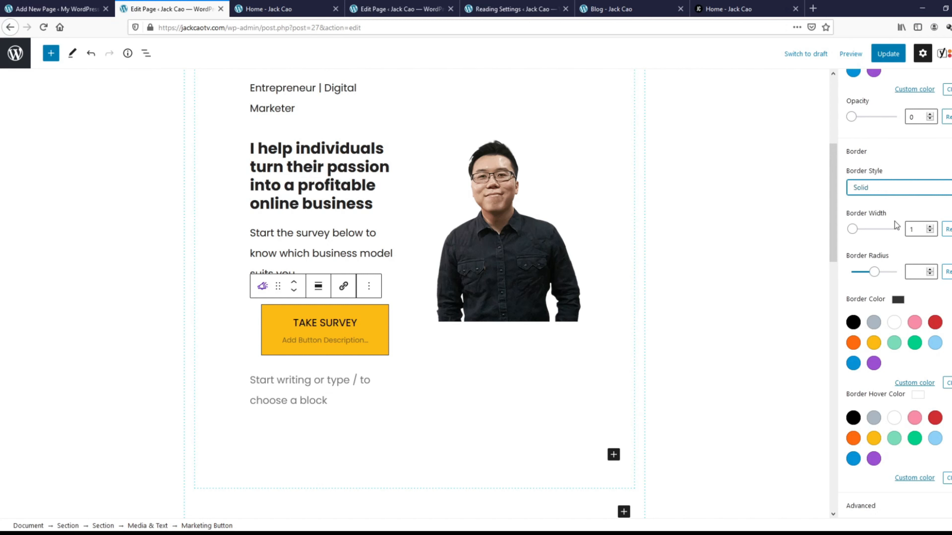
double_click(912, 230)
text(3)
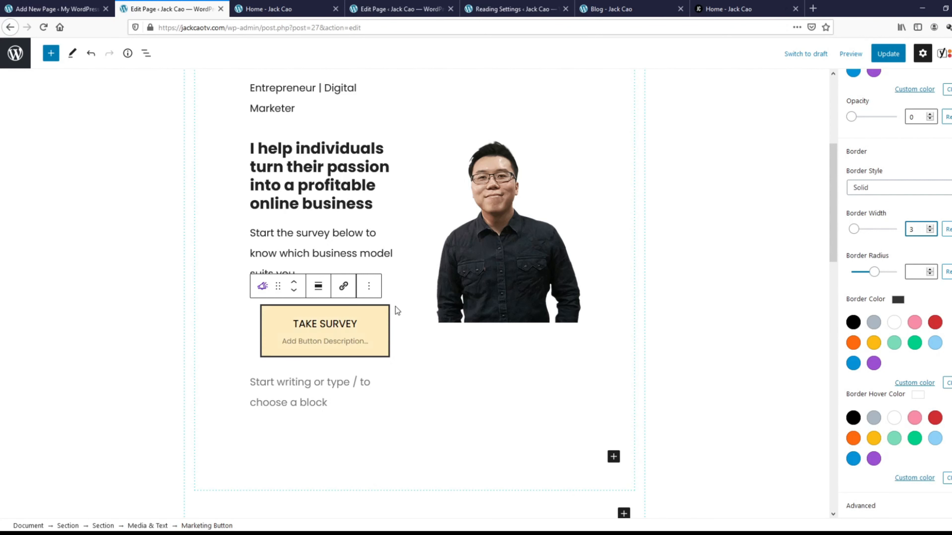
Step: Set the Marketing Button's border radius to 0 and colour the border yellow, with black as its hover colour
click(930, 270)
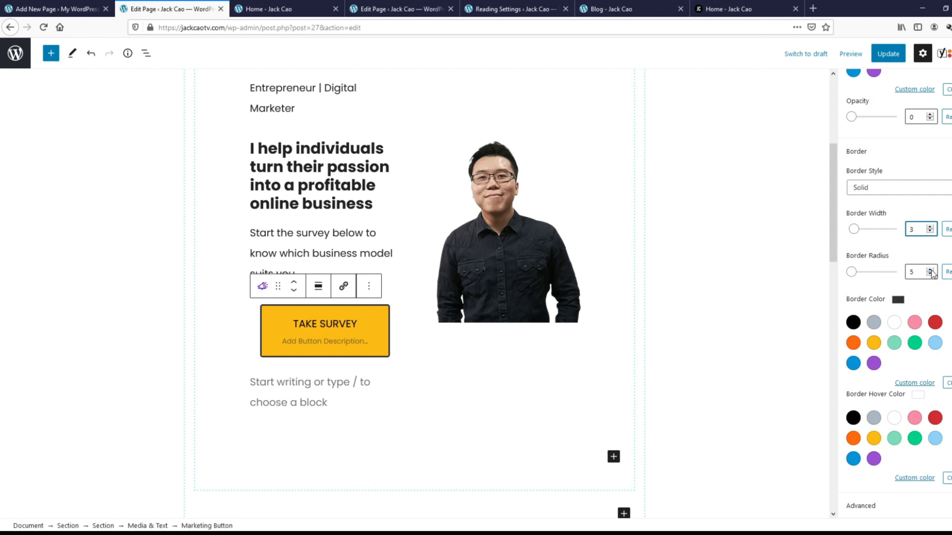
click(930, 270)
double_click(909, 274)
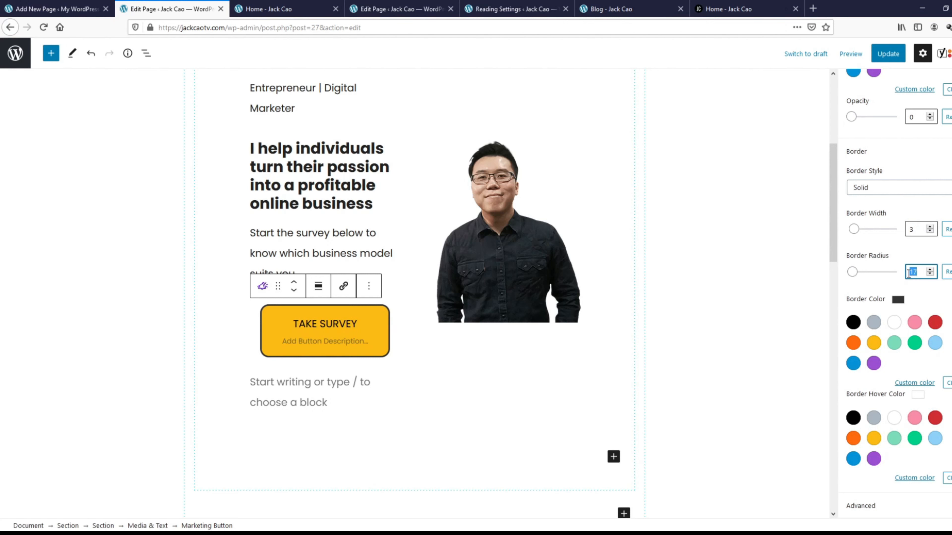
text(0)
click(874, 343)
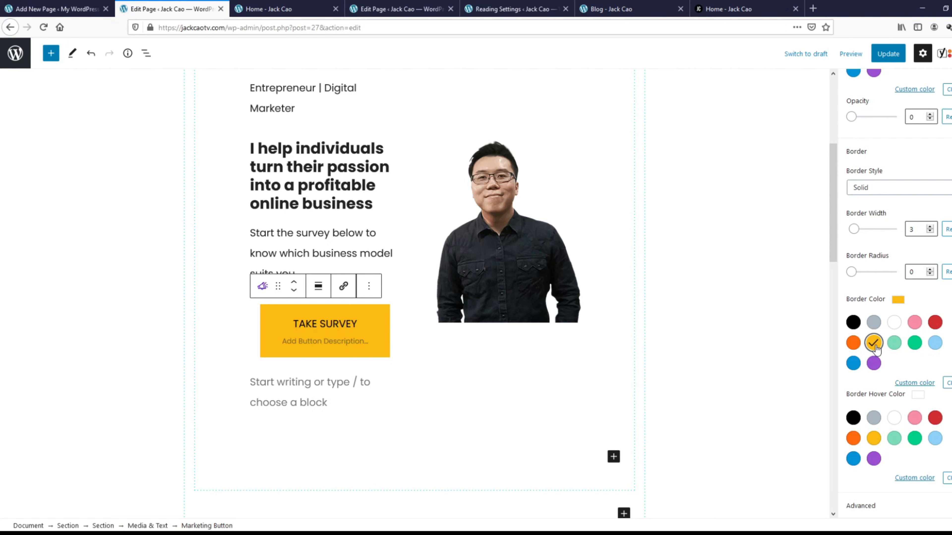
click(853, 418)
Step: Update the page and reload the Home page preview to check the survey button
click(893, 54)
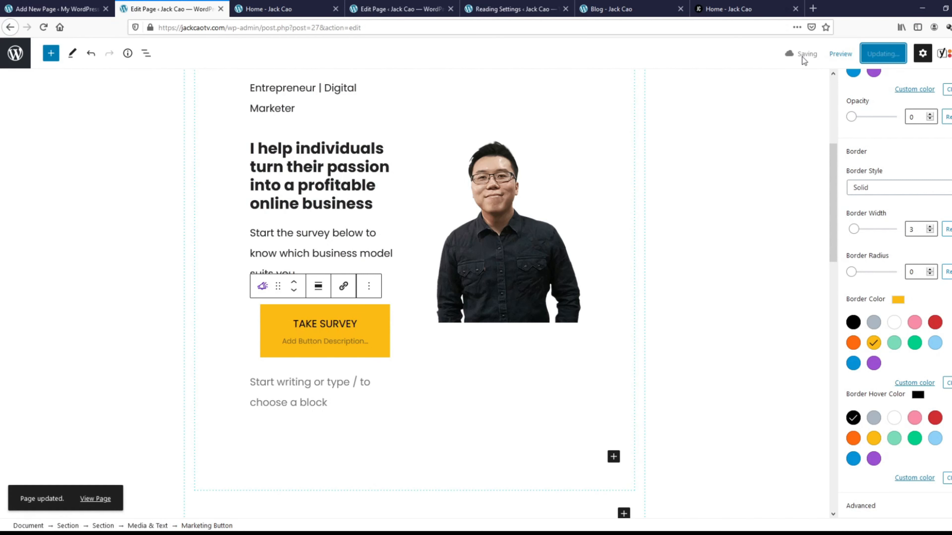
click(282, 9)
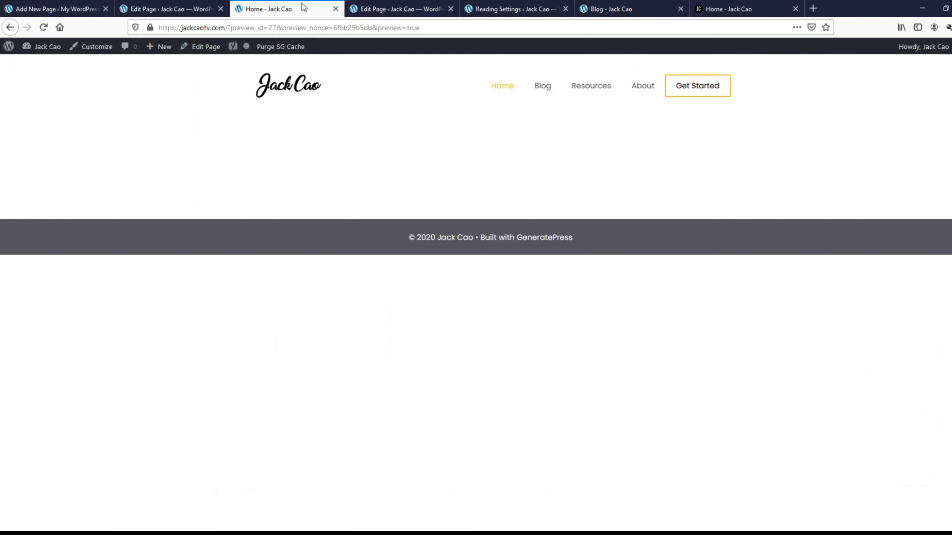
click(42, 28)
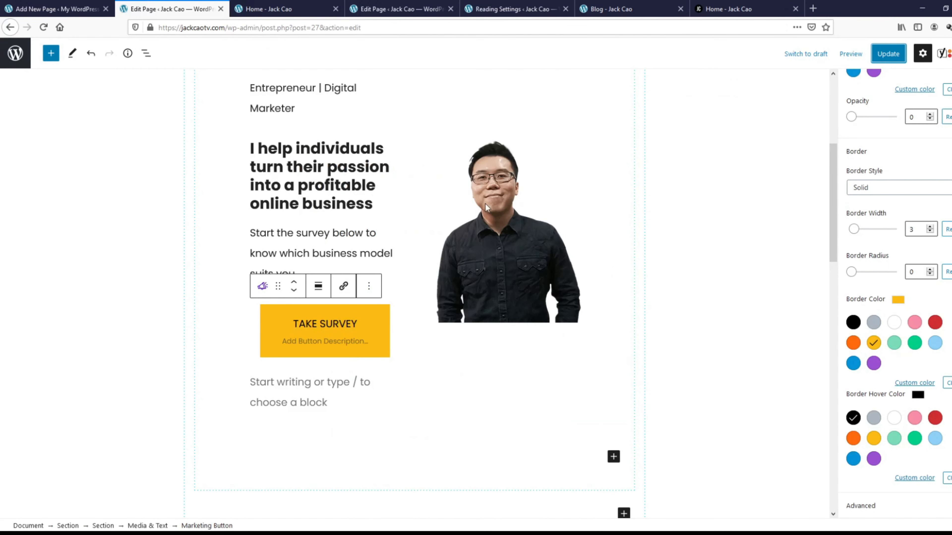
Step: Vertically align the Media & Text block with the portrait to the bottom, update the page and reload the Home page preview
click(523, 229)
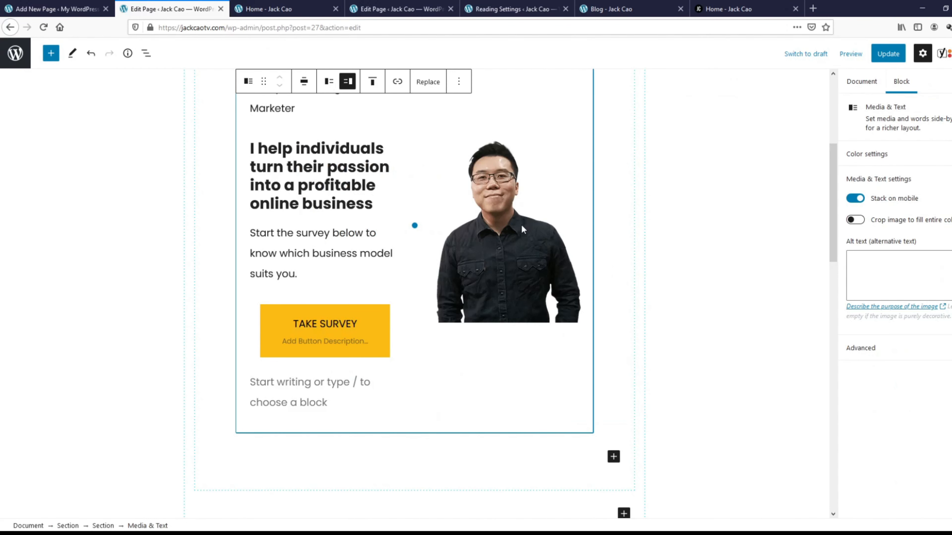
click(372, 83)
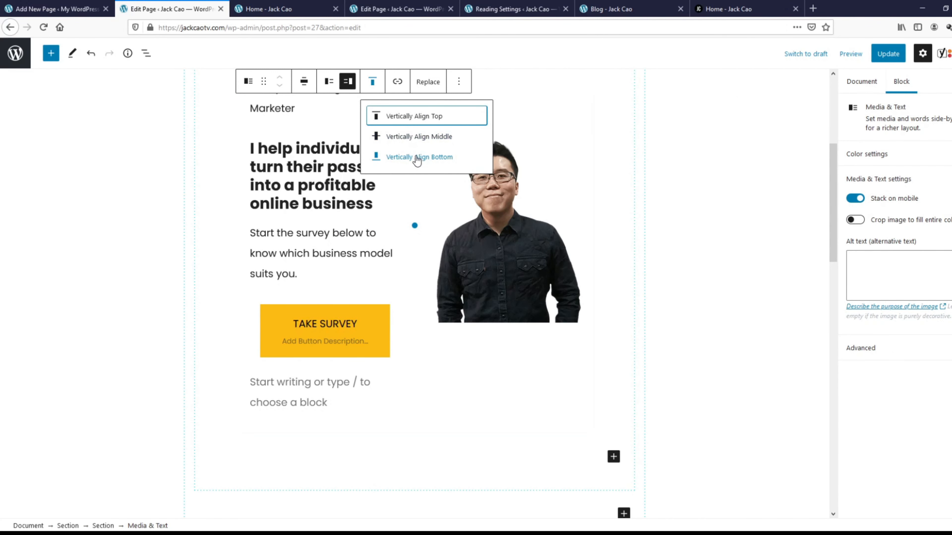
click(417, 157)
click(888, 53)
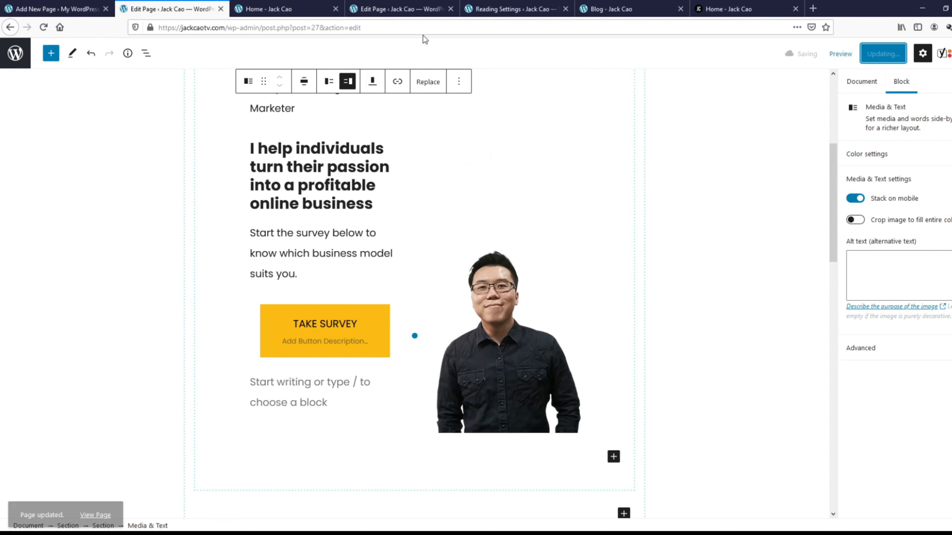
click(269, 9)
click(43, 27)
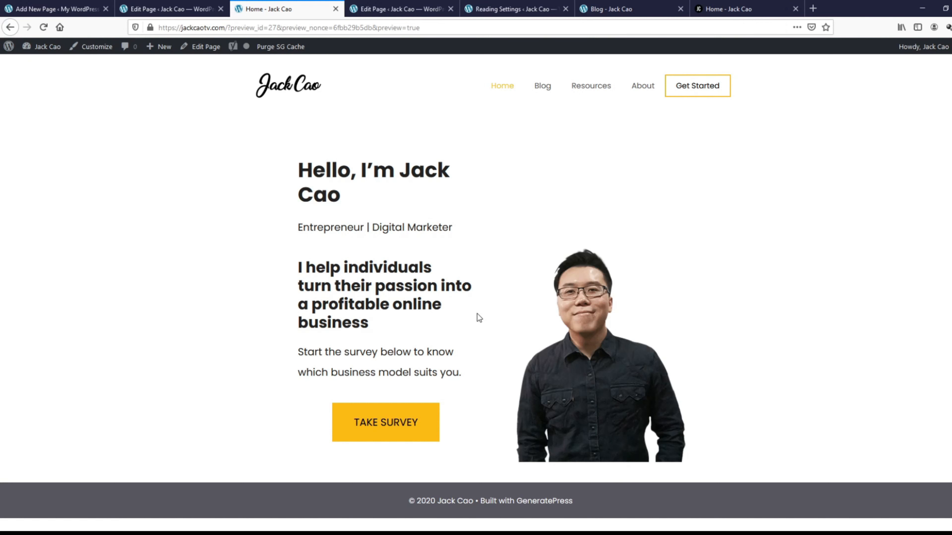
Step: Widen the text column of the Media & Text block so the portrait shrinks, update the page and reload the preview
click(194, 11)
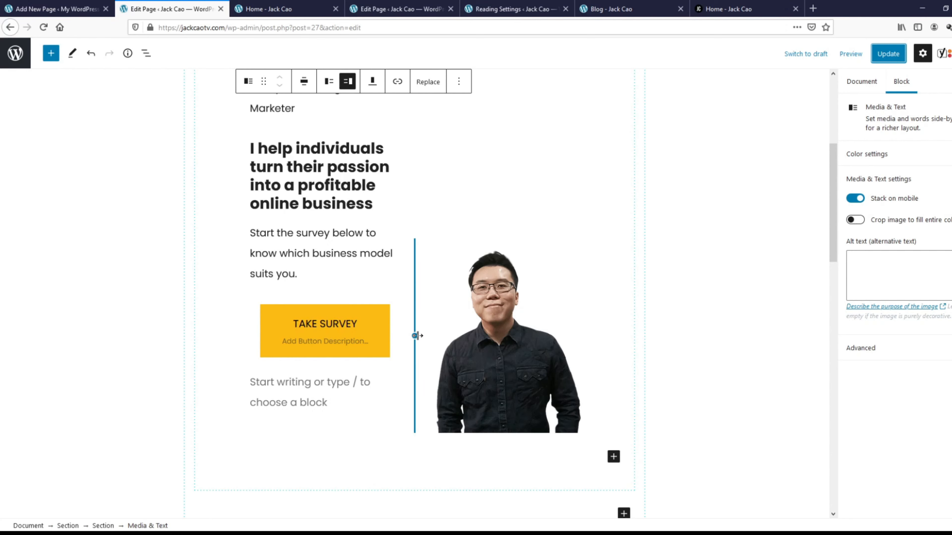
drag(416, 336, 440, 328)
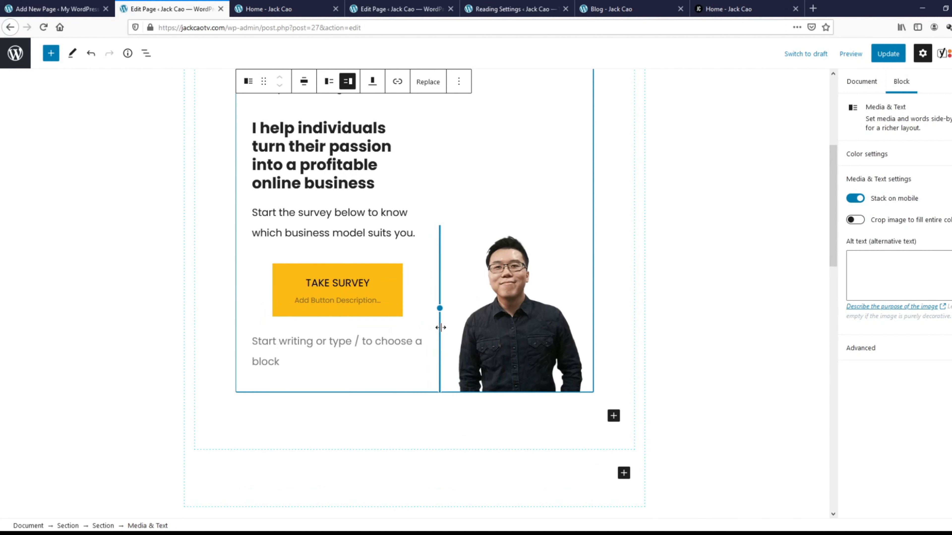
drag(440, 327, 446, 327)
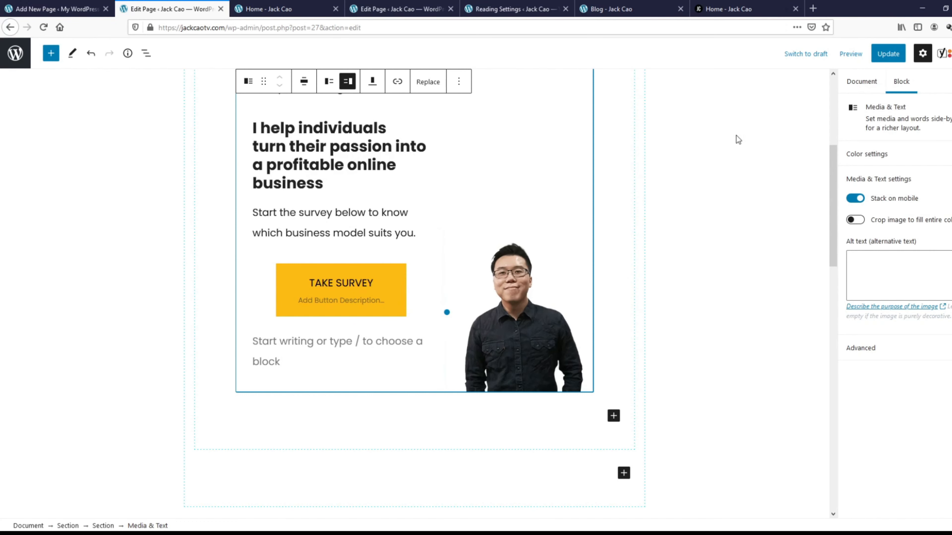
click(886, 53)
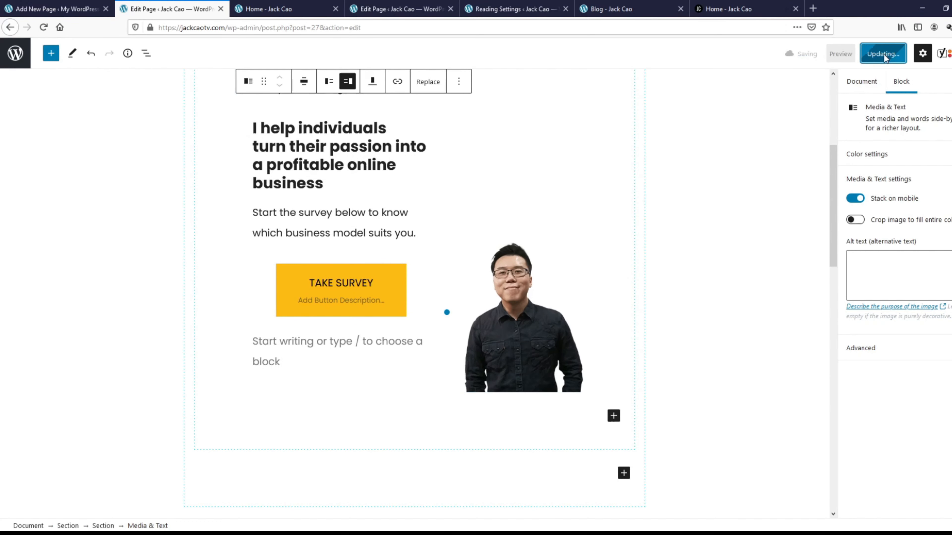
click(268, 9)
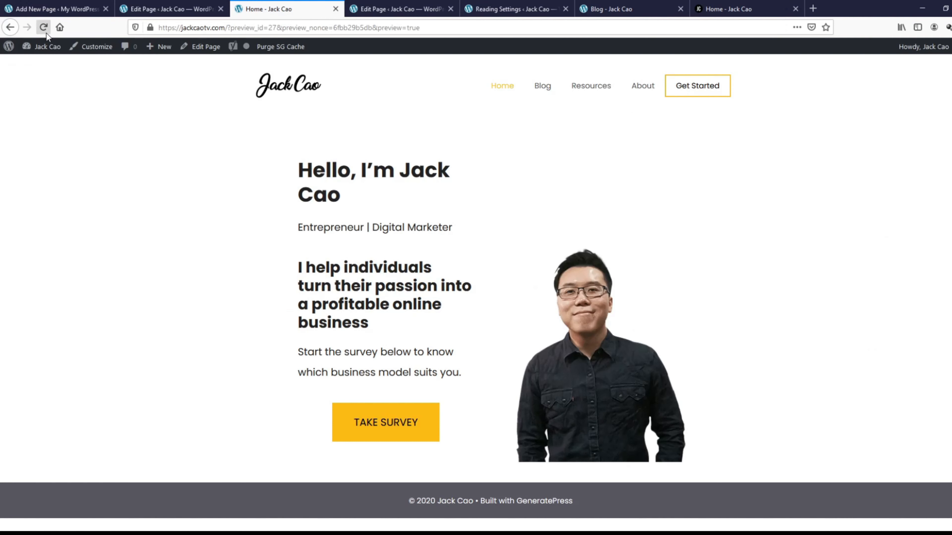
click(44, 27)
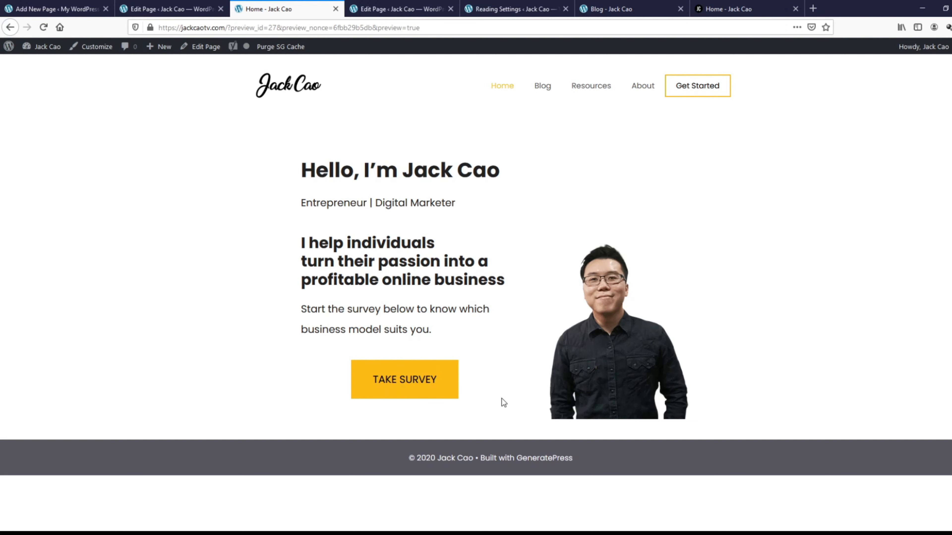
Step: Copy the "BEST YOUTUBE VIDEOS" heading text from the reference site's home page
click(767, 16)
scroll(850, 148, down, 10)
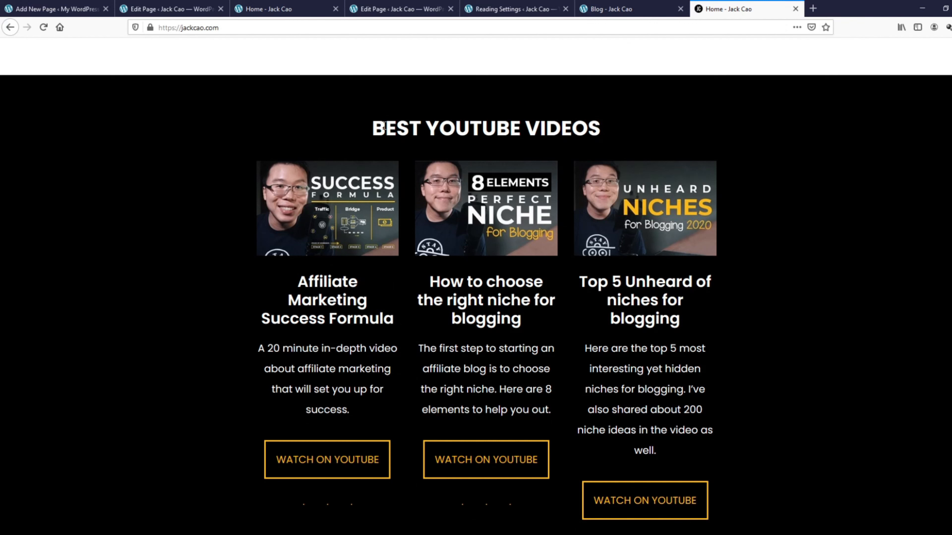
drag(374, 129, 596, 135)
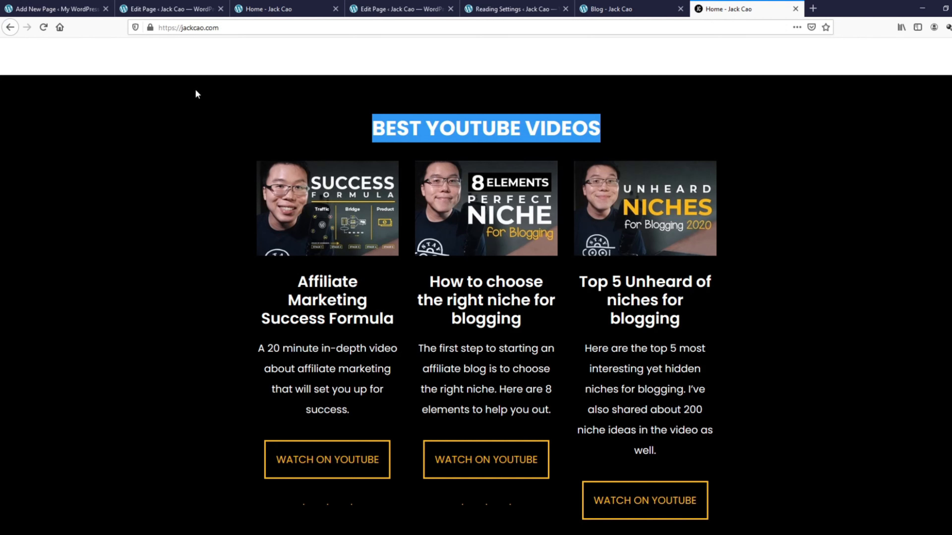
Step: Return to the page editor, add a Section block below the introduction and set its content width to Full Width
click(173, 12)
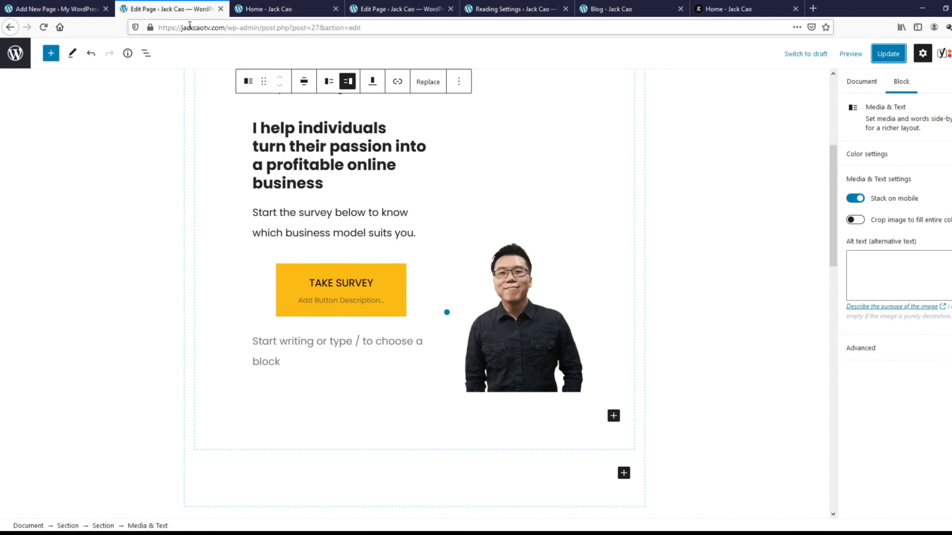
scroll(495, 208, down, 4)
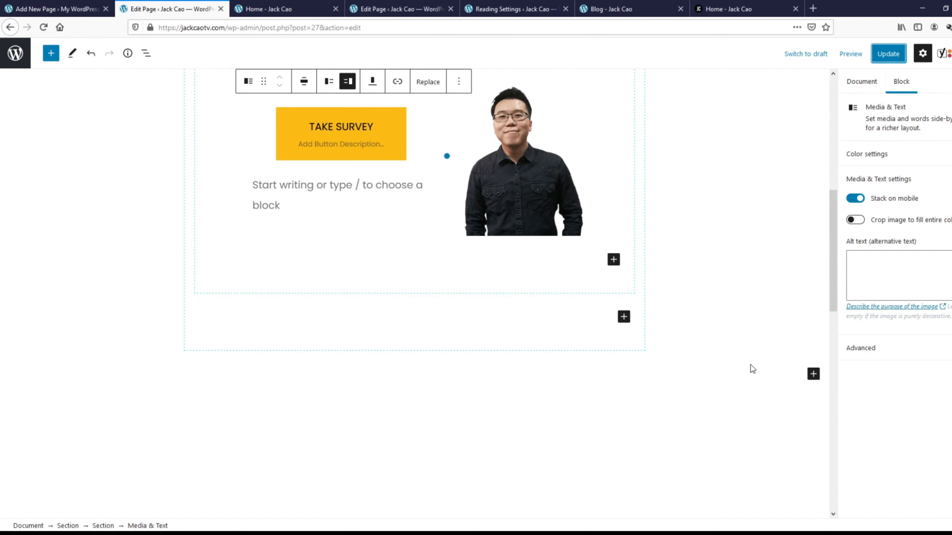
click(814, 374)
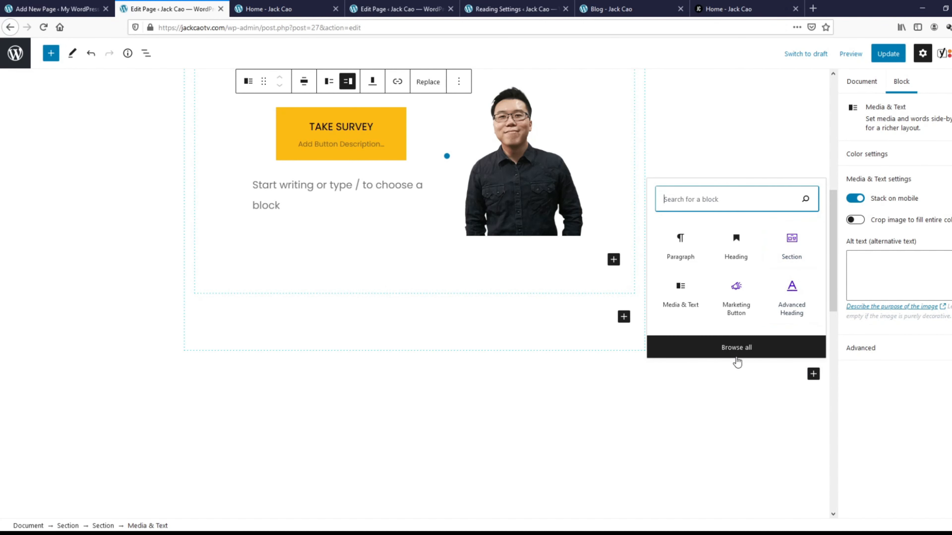
click(791, 247)
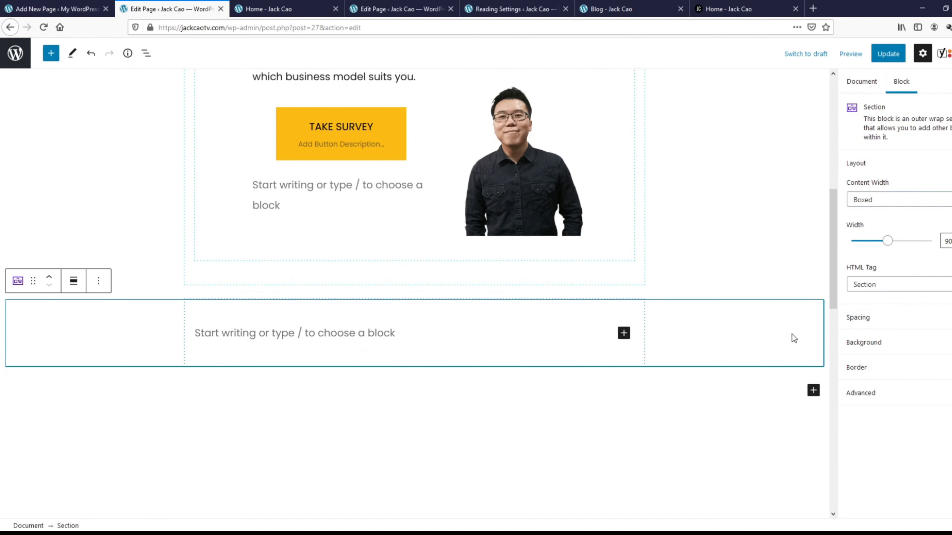
click(908, 203)
click(906, 226)
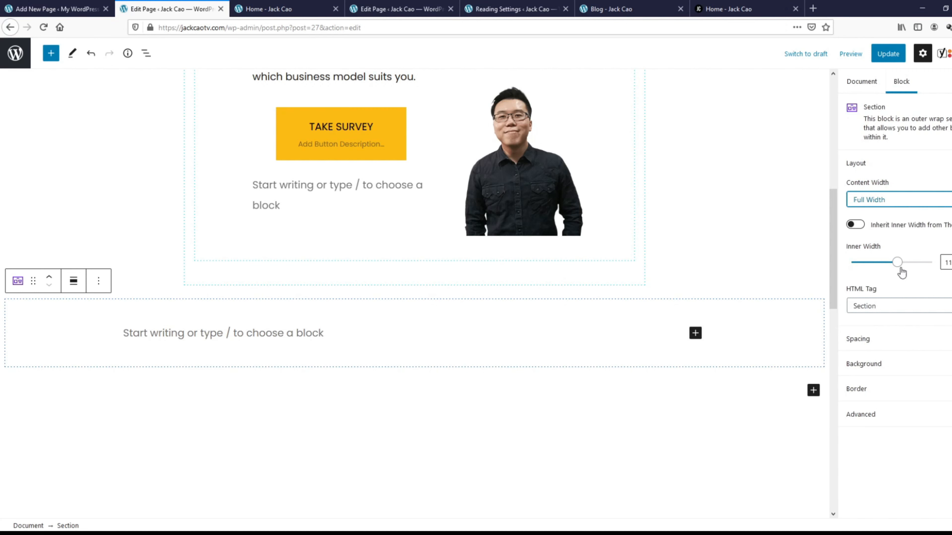
Step: Set the new section's background type to Color and make the background black
click(898, 371)
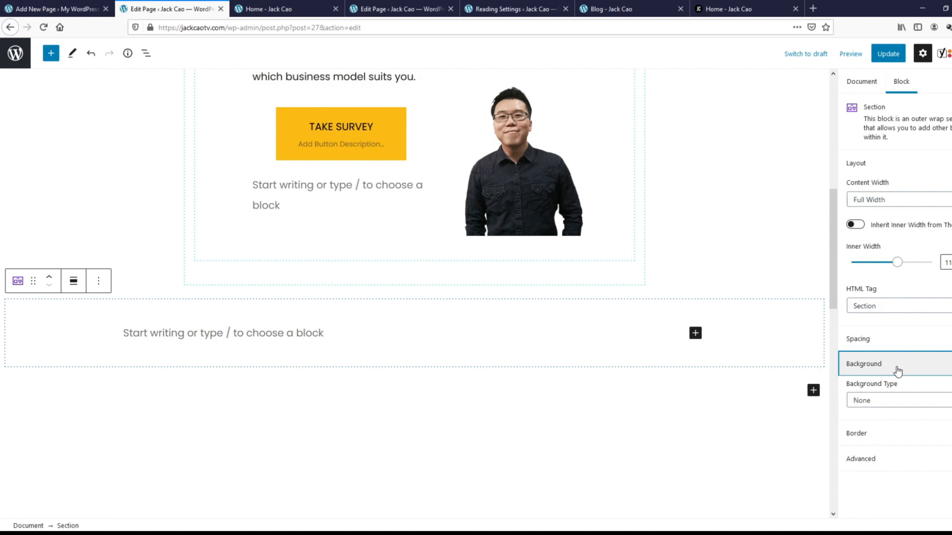
click(902, 404)
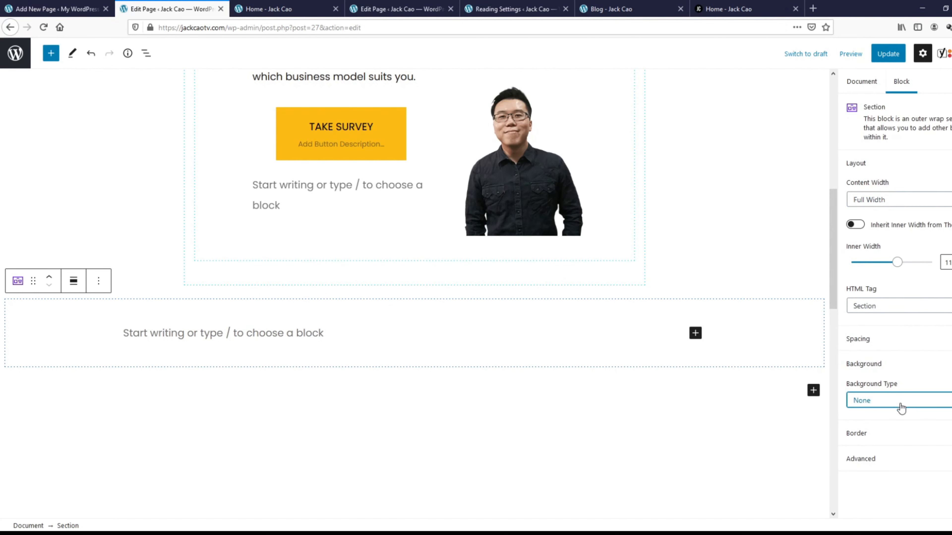
click(900, 428)
scroll(873, 415, down, 2)
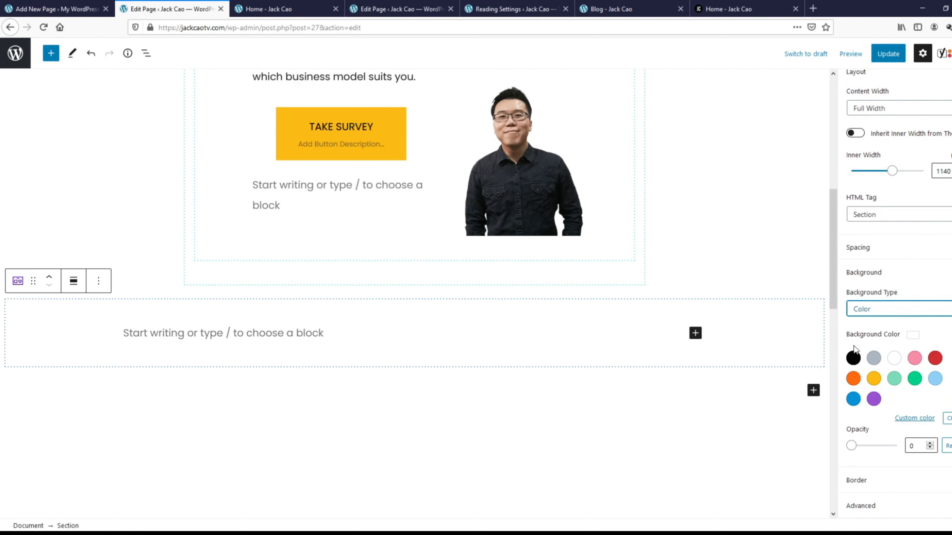
click(854, 358)
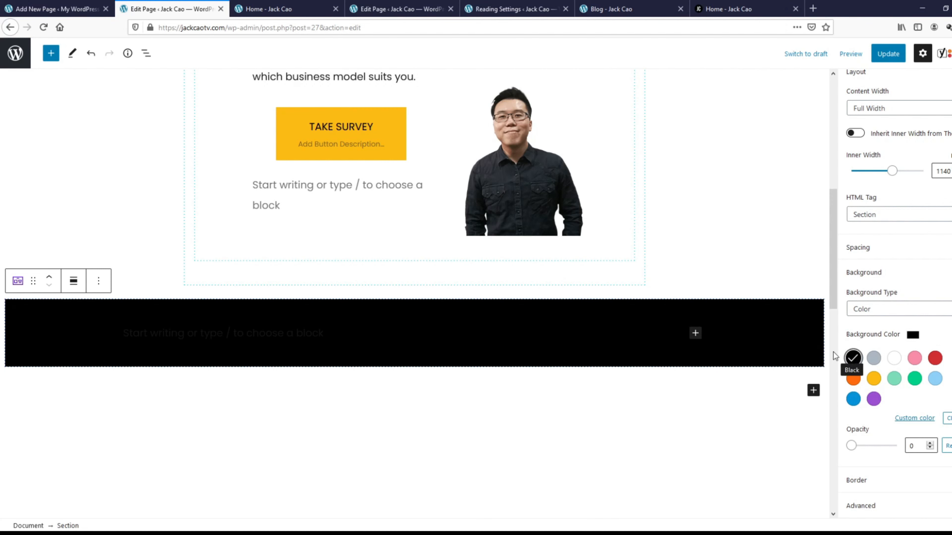
Step: Nest a Section block inside the black section and insert a Columns block with the 33 / 33 / 33 variation in it
click(695, 337)
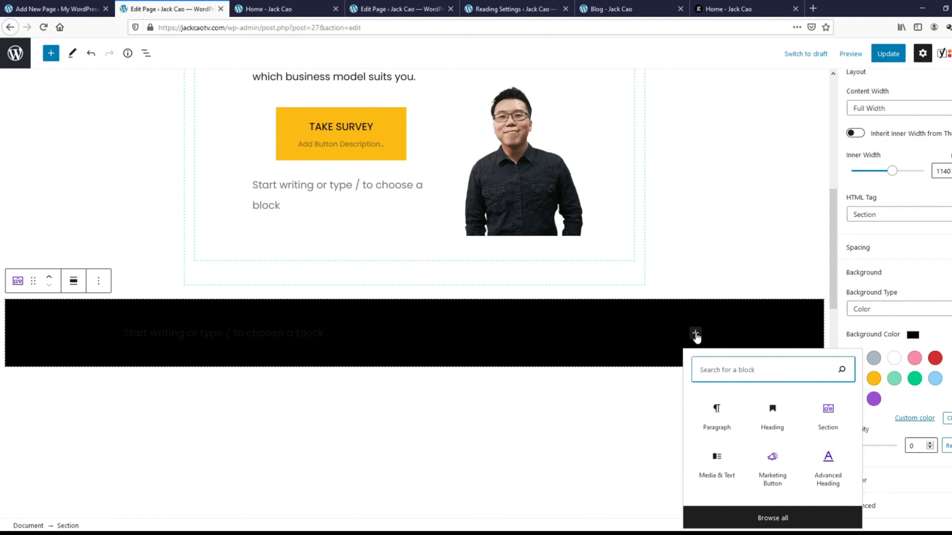
click(827, 416)
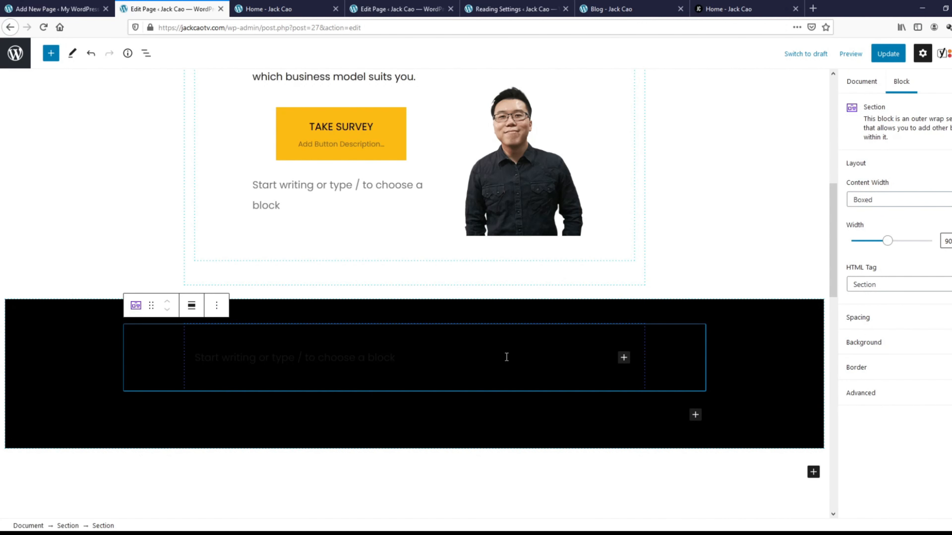
click(623, 360)
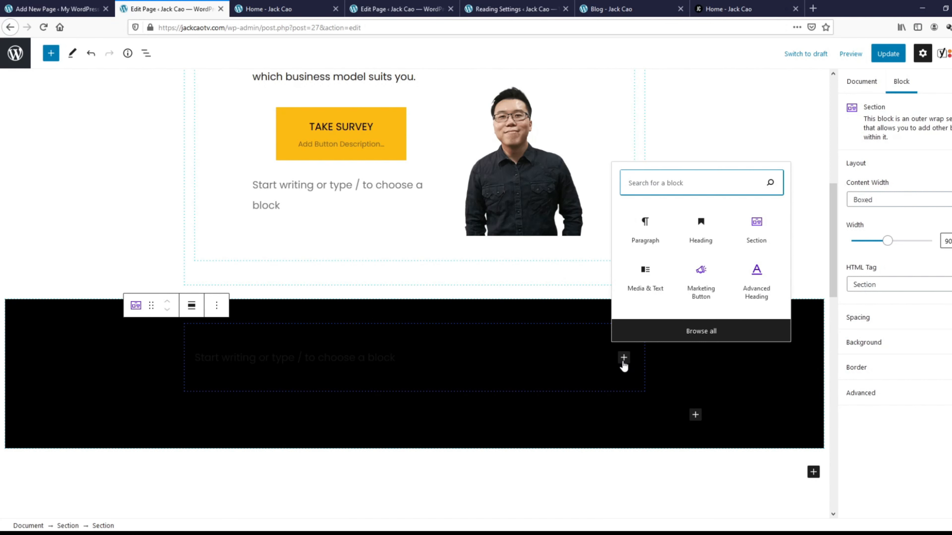
text(colum)
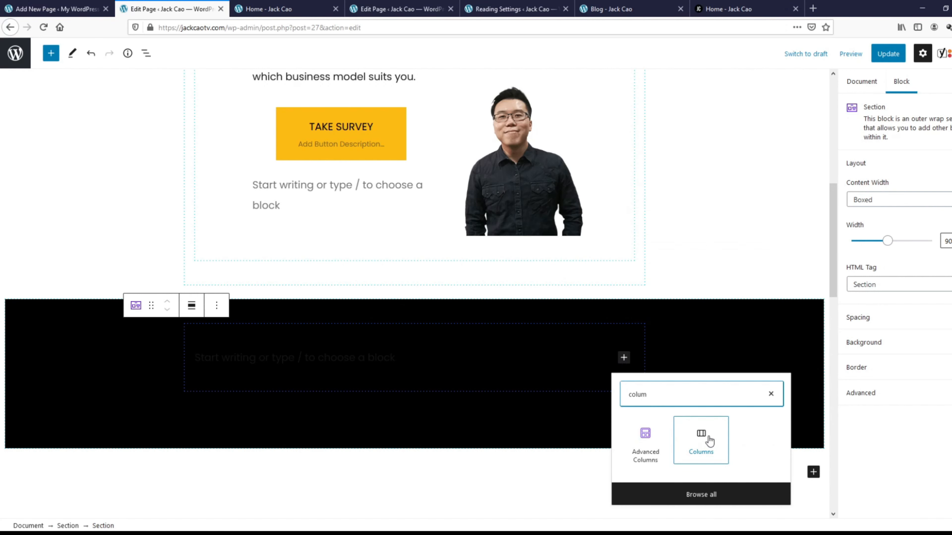
click(709, 441)
scroll(710, 383, down, 3)
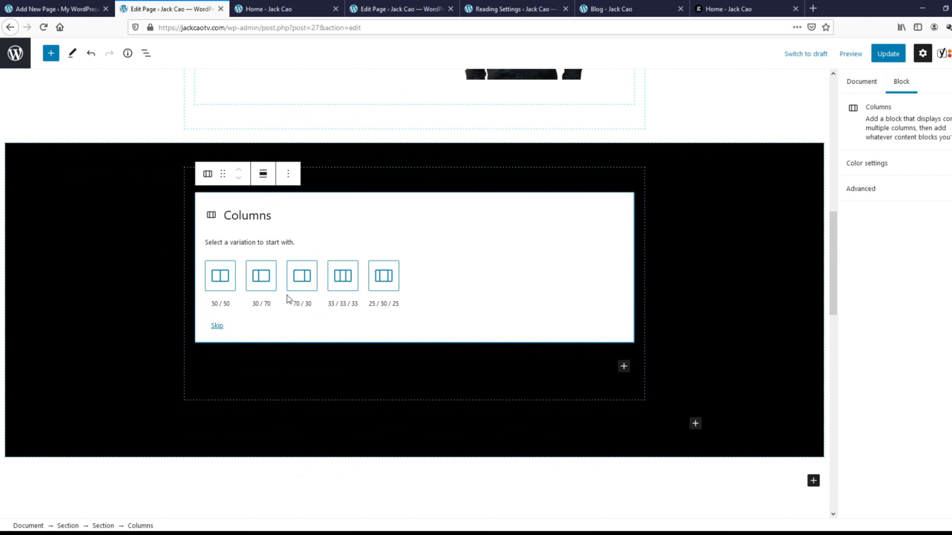
click(342, 278)
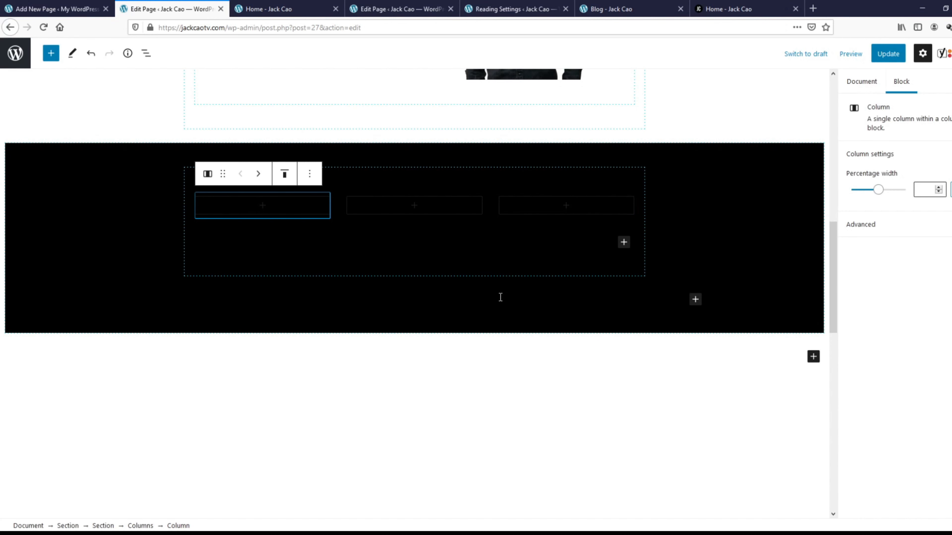
Step: Add a Heading block below the nested section, inside the black section, with the text "BEST YOUTUBE VIDEOS"
click(694, 300)
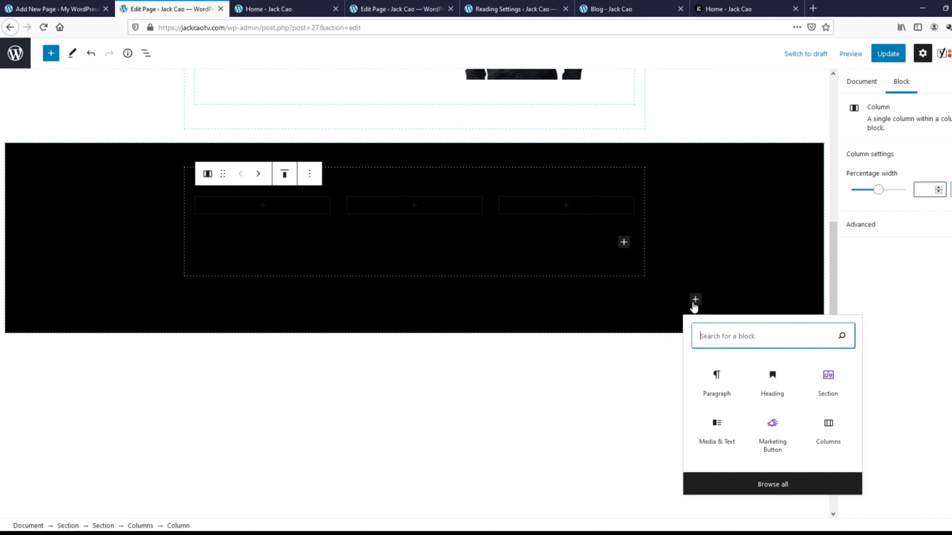
click(771, 386)
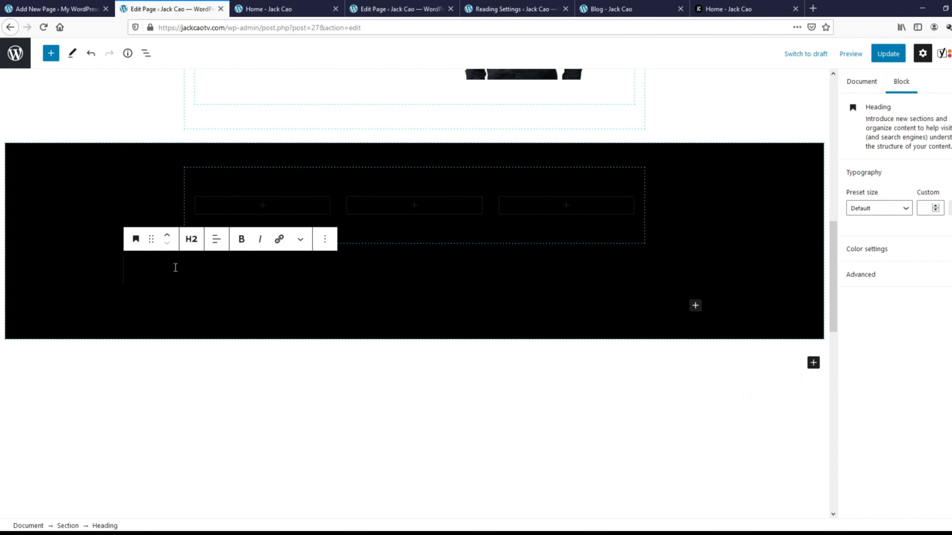
text(BEST YOUTUBE VIDEOS)
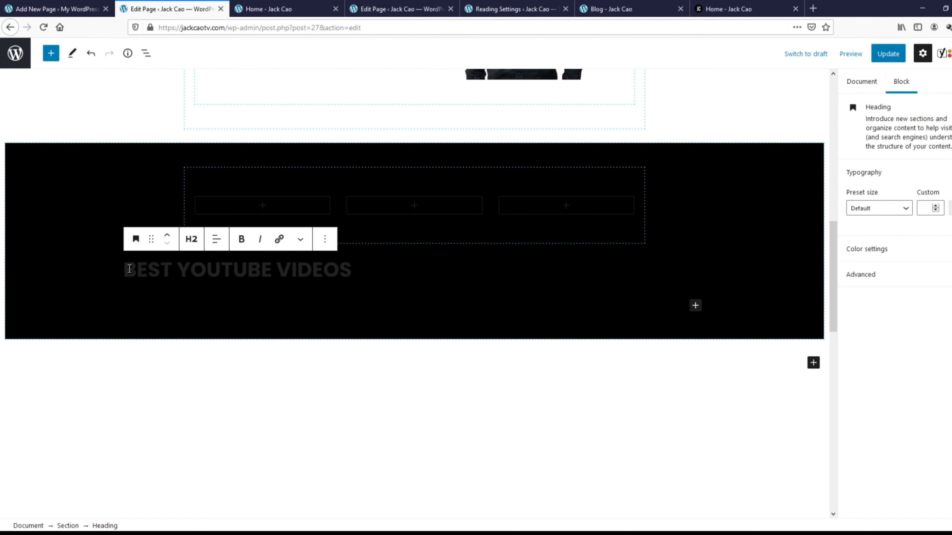
Step: Colour the "BEST YOUTUBE VIDEOS" heading text white and centre-align it
drag(125, 269, 349, 268)
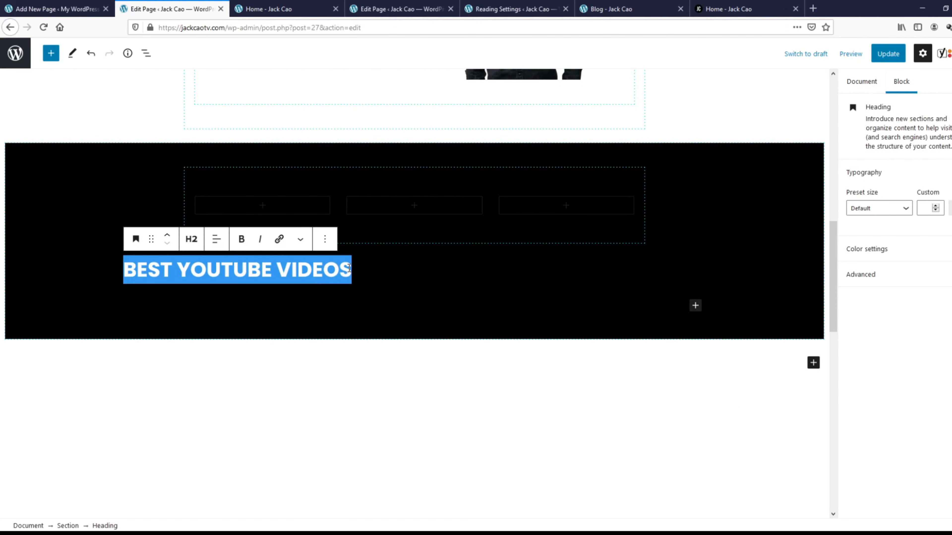
click(894, 257)
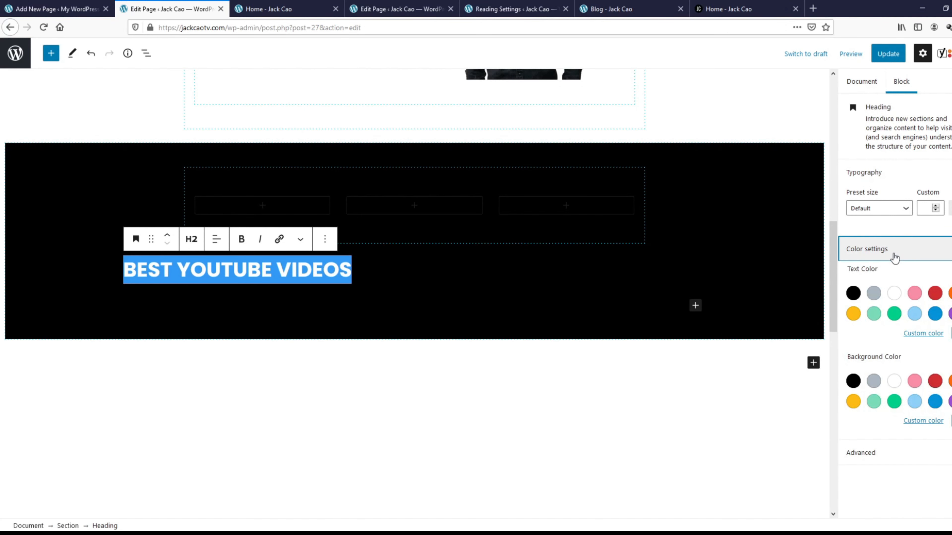
click(897, 294)
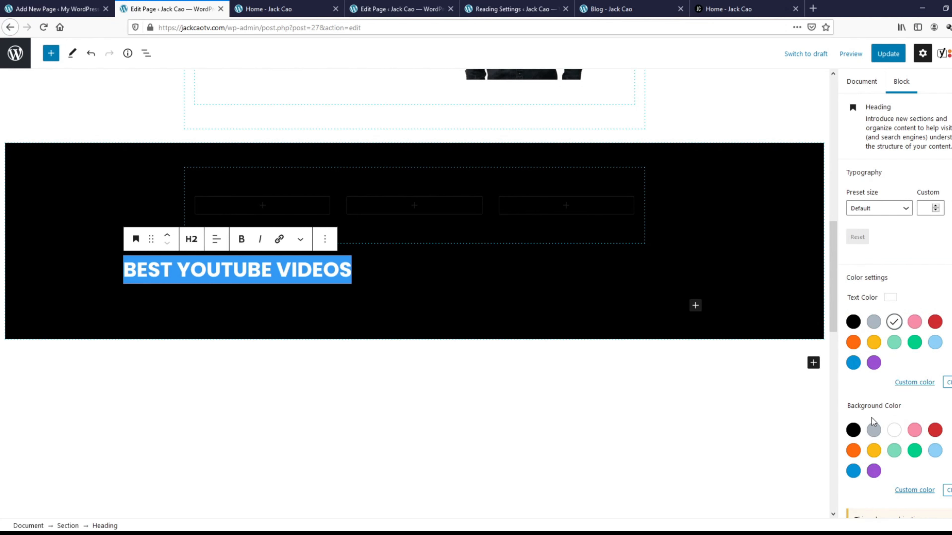
click(467, 267)
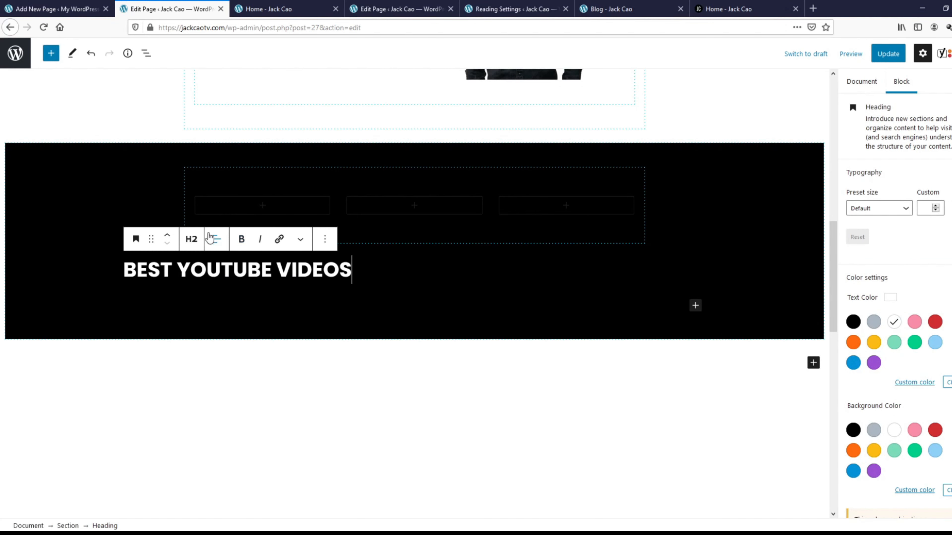
click(216, 239)
click(239, 296)
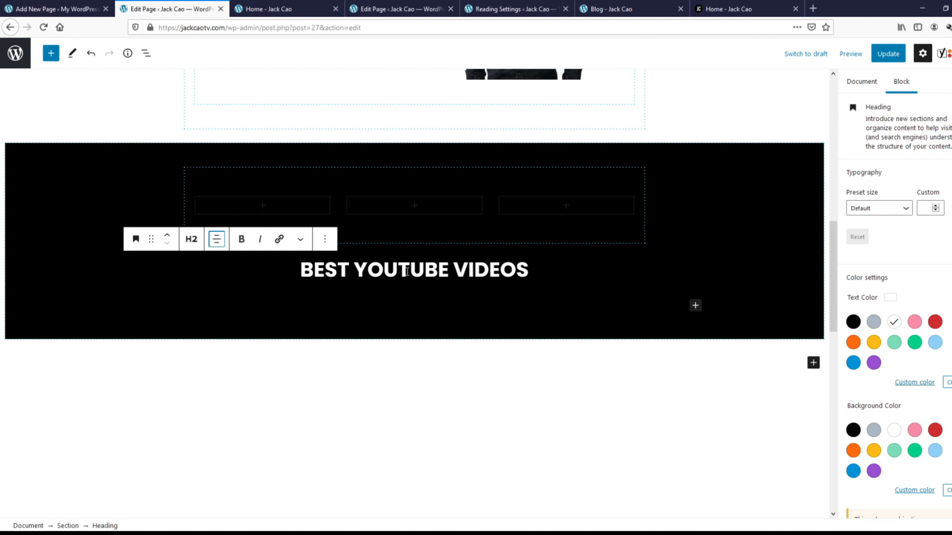
Step: Move the heading above the nested section and upload the Success Formula thumbnail into a new Image block in the first column
click(167, 237)
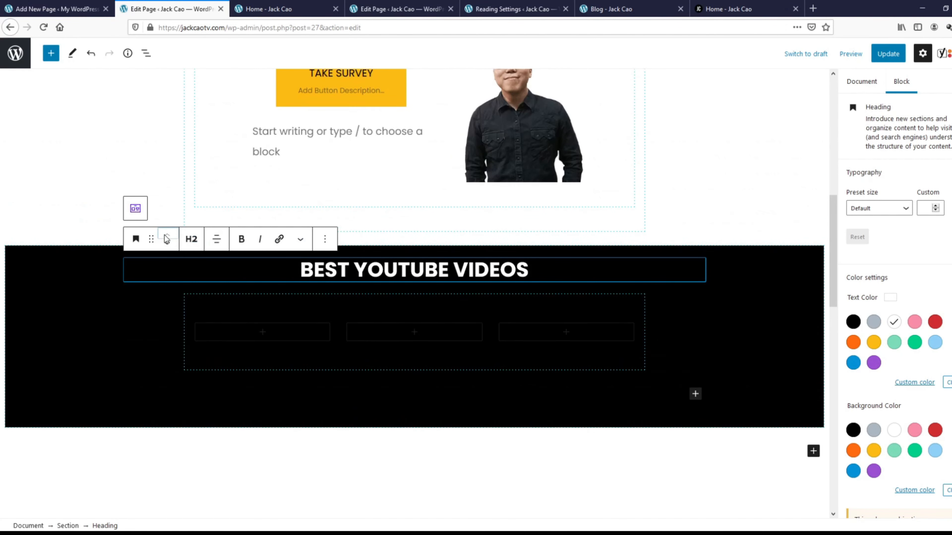
click(264, 335)
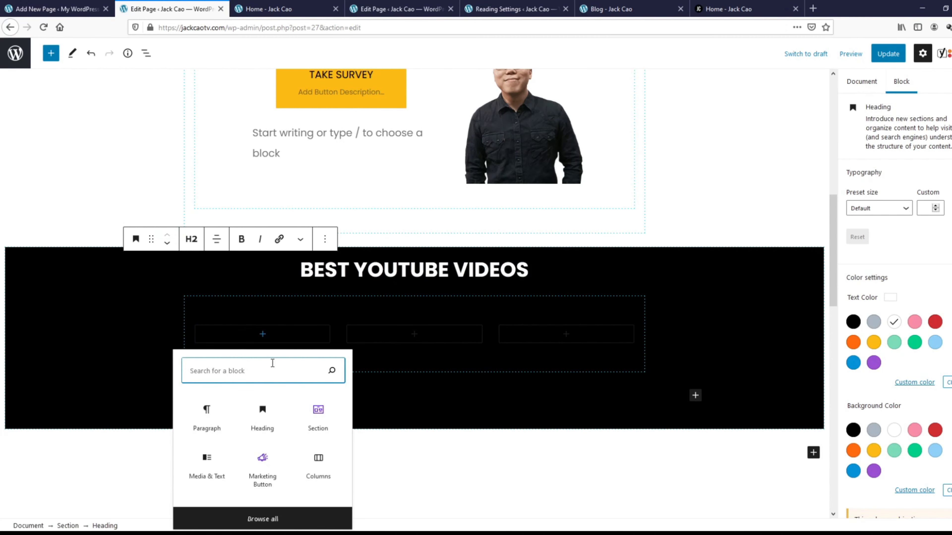
text(image)
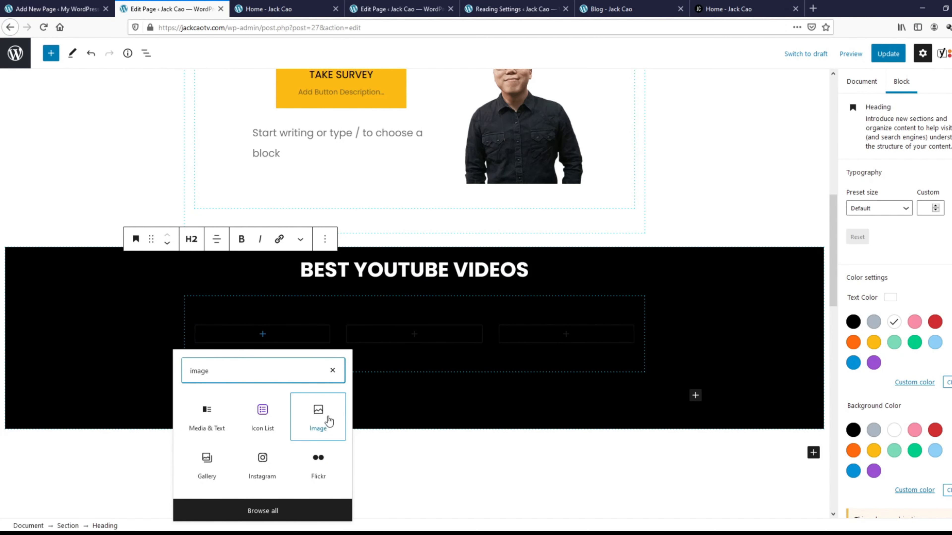
click(321, 416)
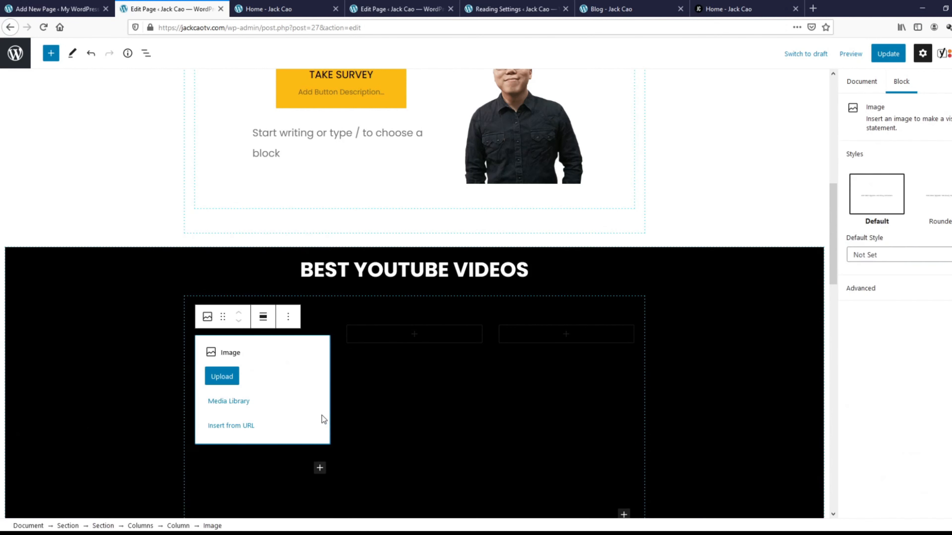
click(222, 378)
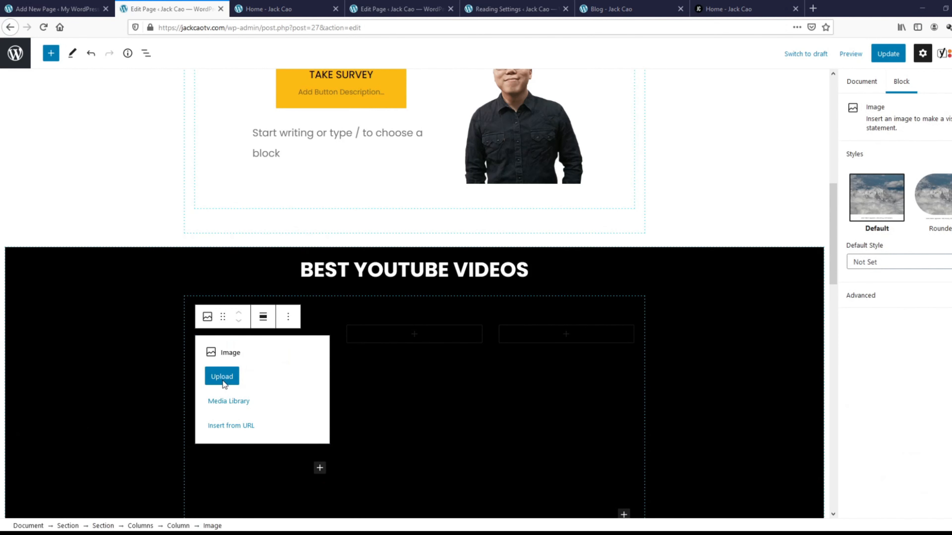
Step: Add a paragraph reading "Affiliate Marketing Success Formula" below the first column's image and select its text
click(265, 445)
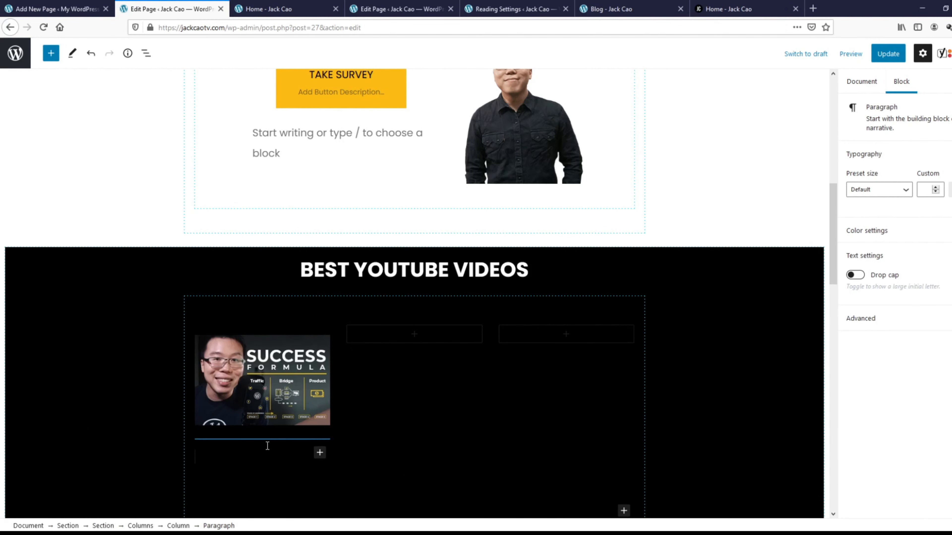
text(Affiliate Marketing Success Formula)
drag(282, 457, 198, 436)
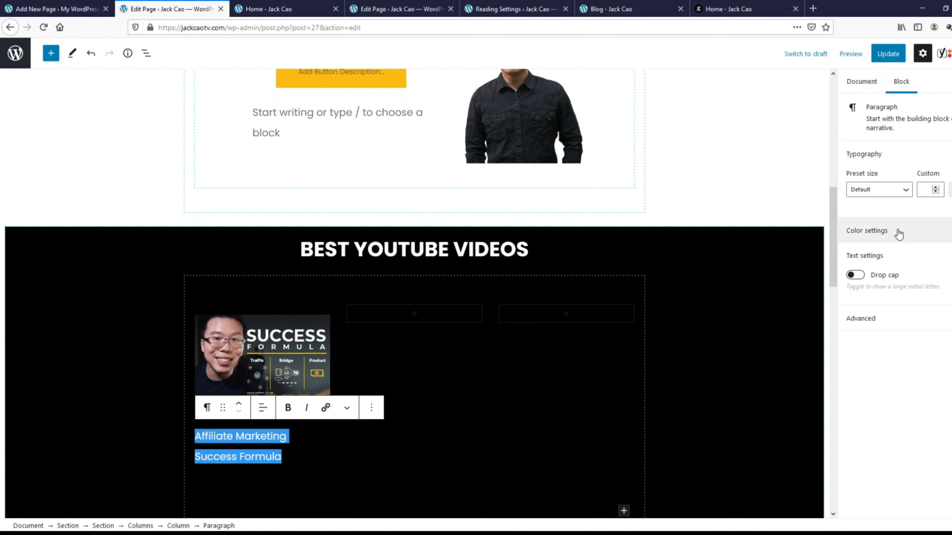
Step: Color the "Affiliate Marketing Success Formula" paragraph white and center-align its text
click(880, 232)
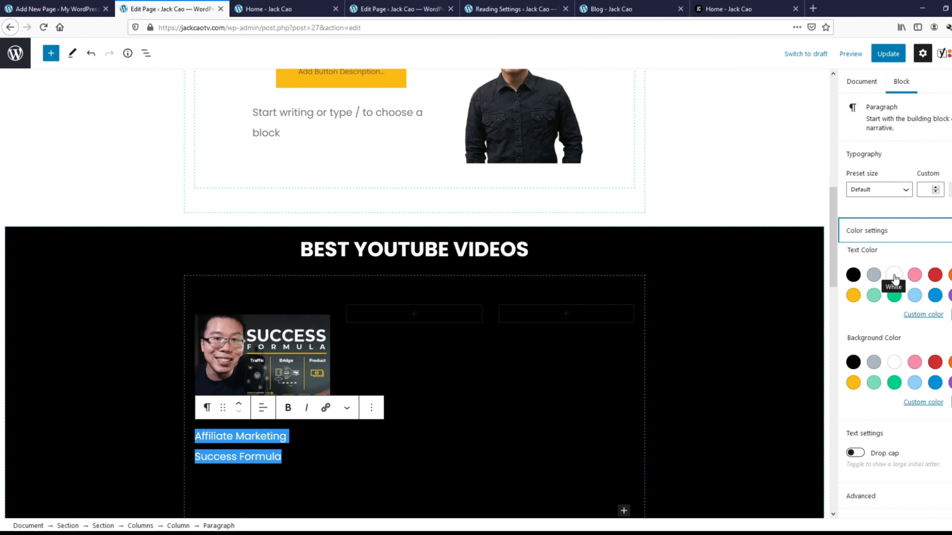
click(895, 275)
click(282, 457)
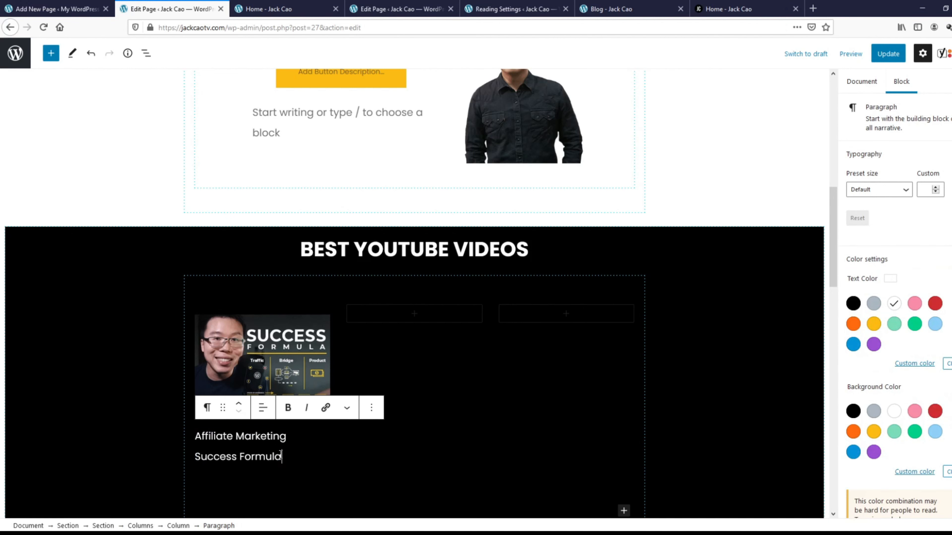
drag(283, 457, 222, 437)
click(221, 437)
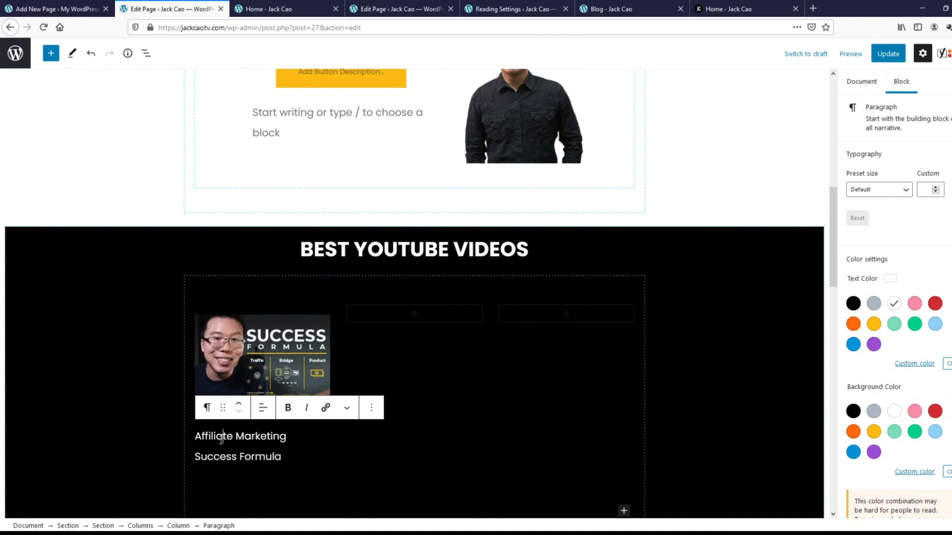
click(262, 408)
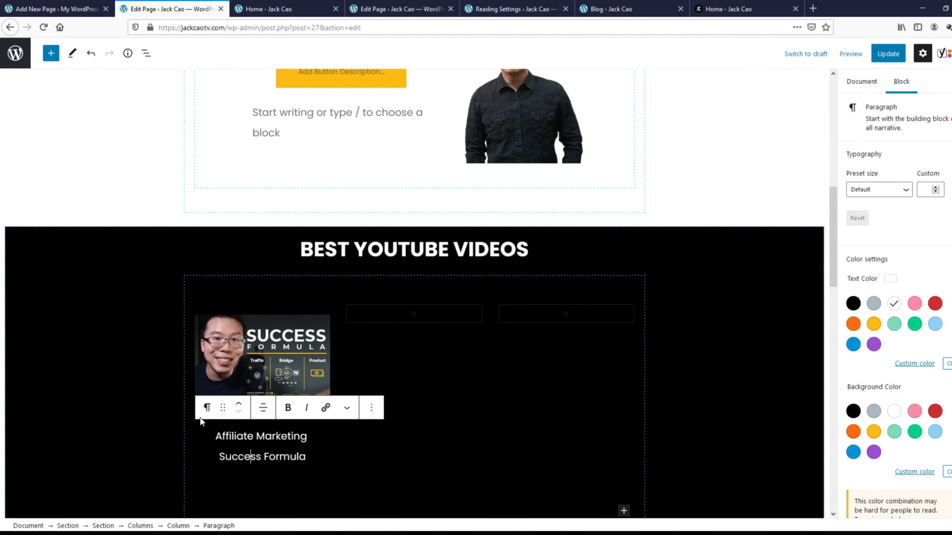
Step: Convert the "Affiliate Marketing Success Formula" paragraph into a heading with white text
click(207, 408)
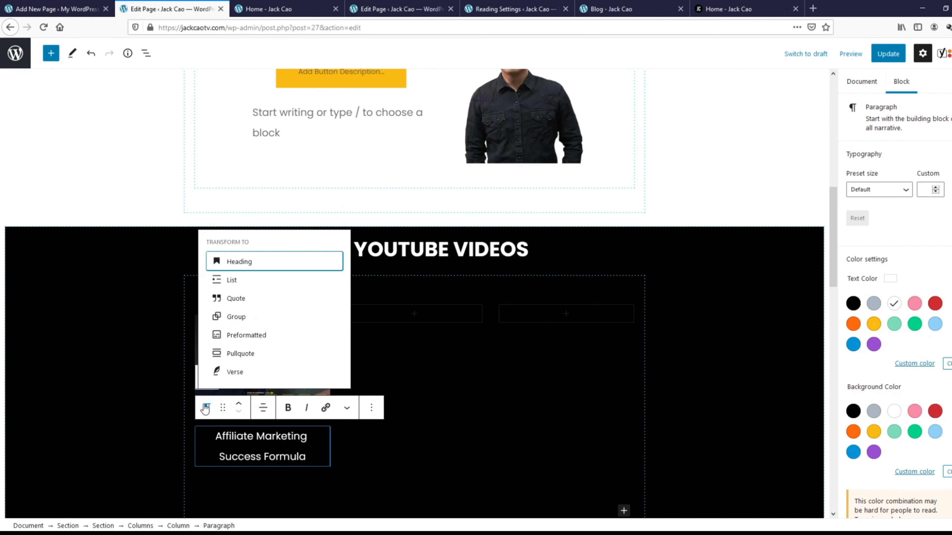
click(246, 267)
scroll(293, 464, down, 2)
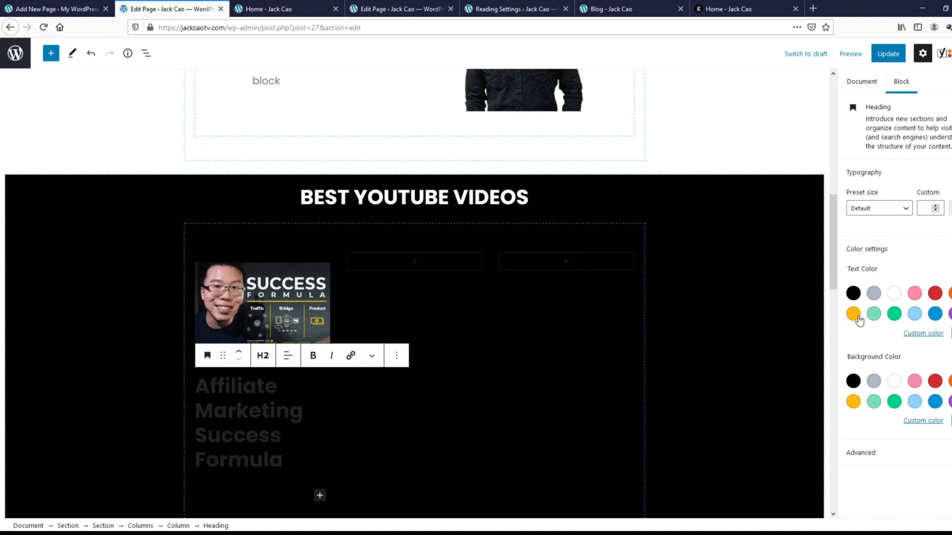
click(894, 293)
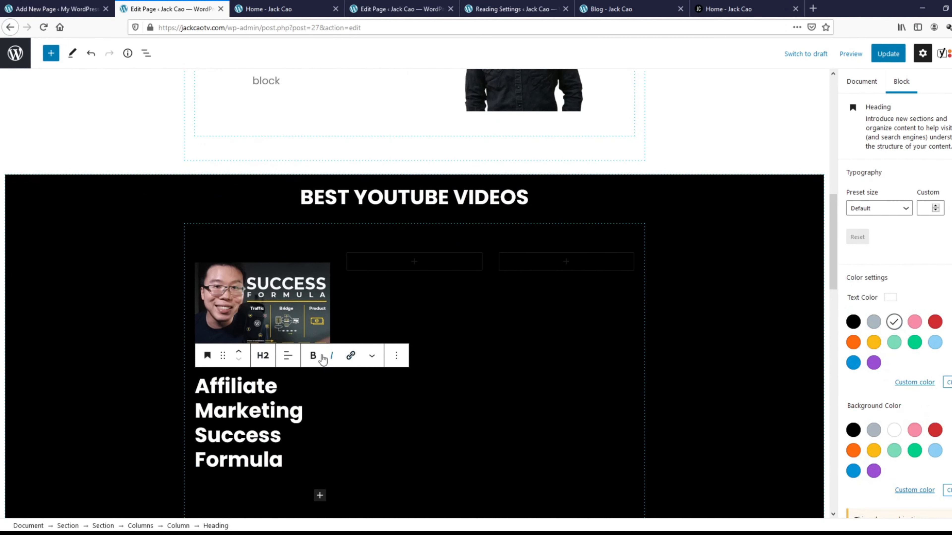
Step: Center-align the "Affiliate Marketing Success Formula" heading and set its level to H3
click(287, 355)
click(315, 410)
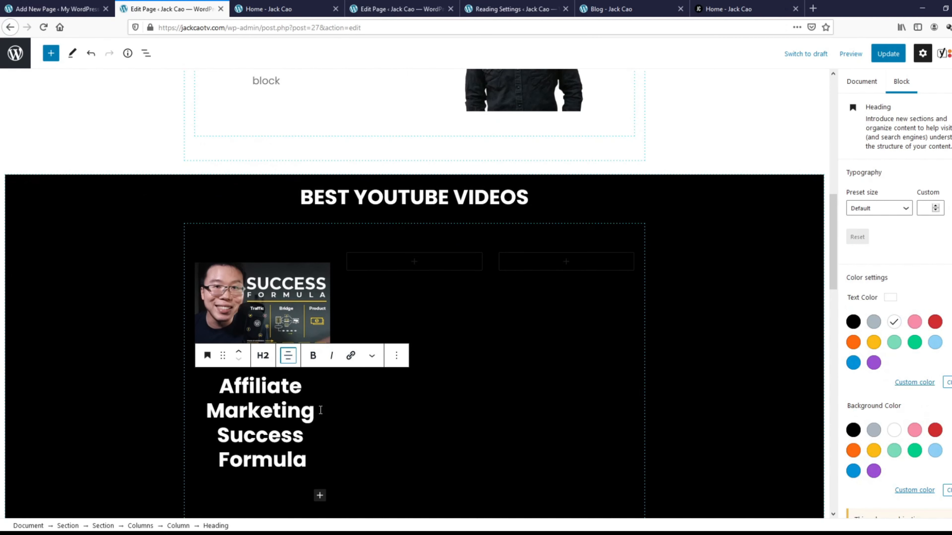
click(263, 355)
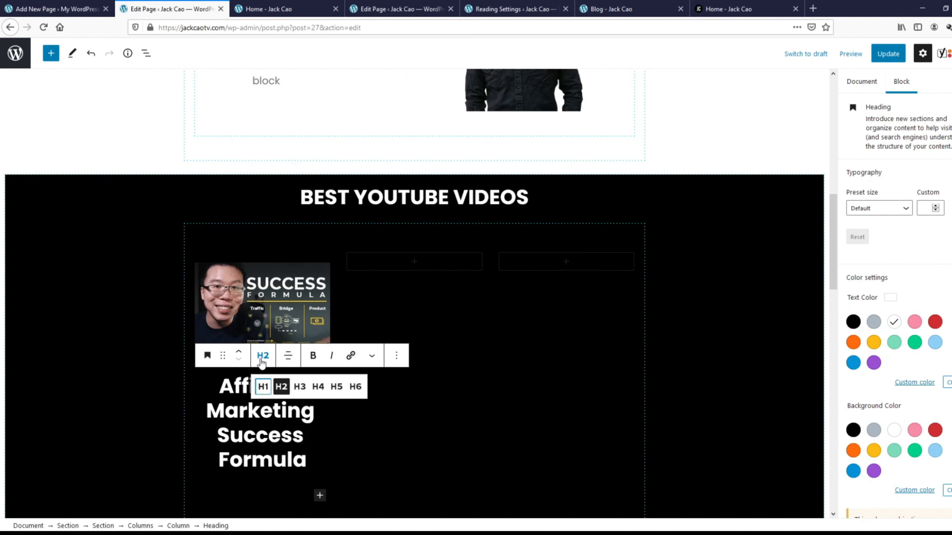
click(304, 388)
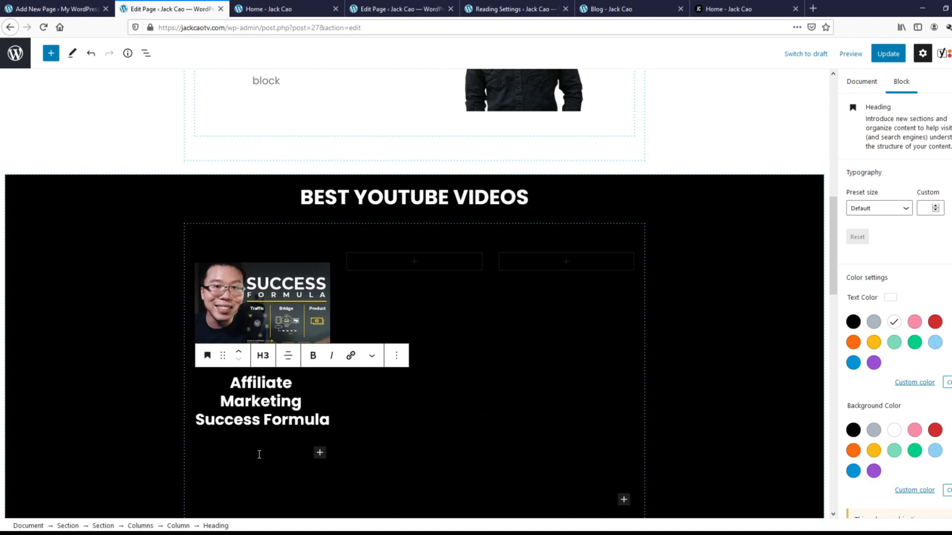
Step: Add a white paragraph below the heading reading "A 20 minute in-depth video about affiliate marketing that will set you up for success."
click(247, 455)
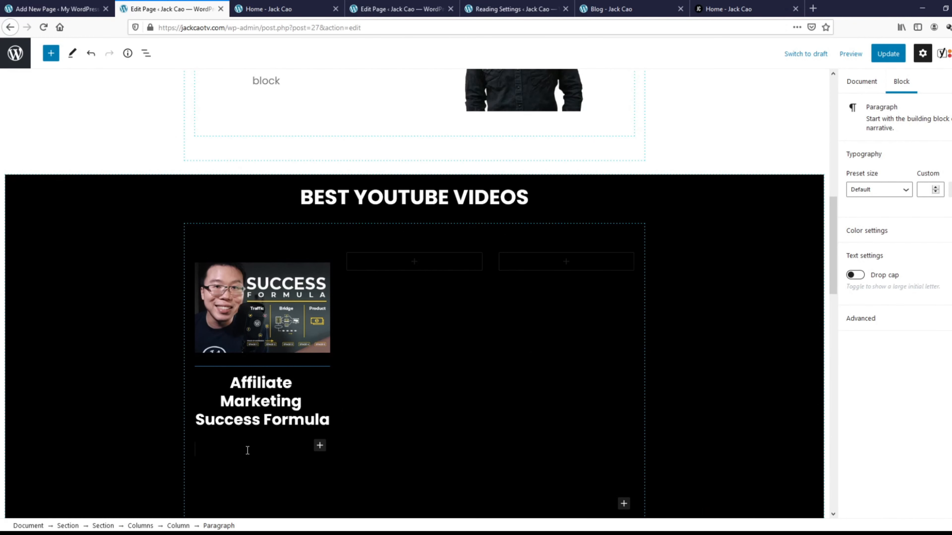
text(A 20 minute in-depth video about affiliate marketing that will set you up for success.)
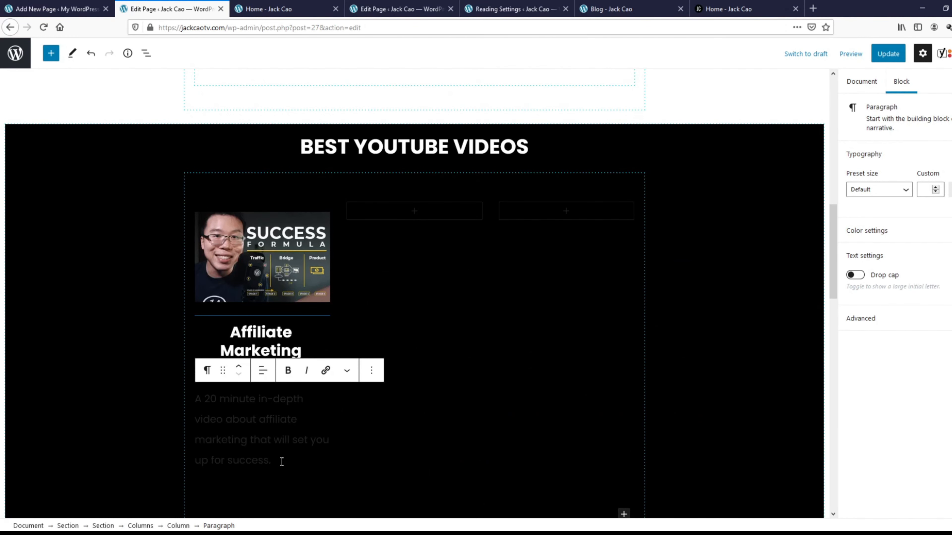
drag(281, 461, 189, 397)
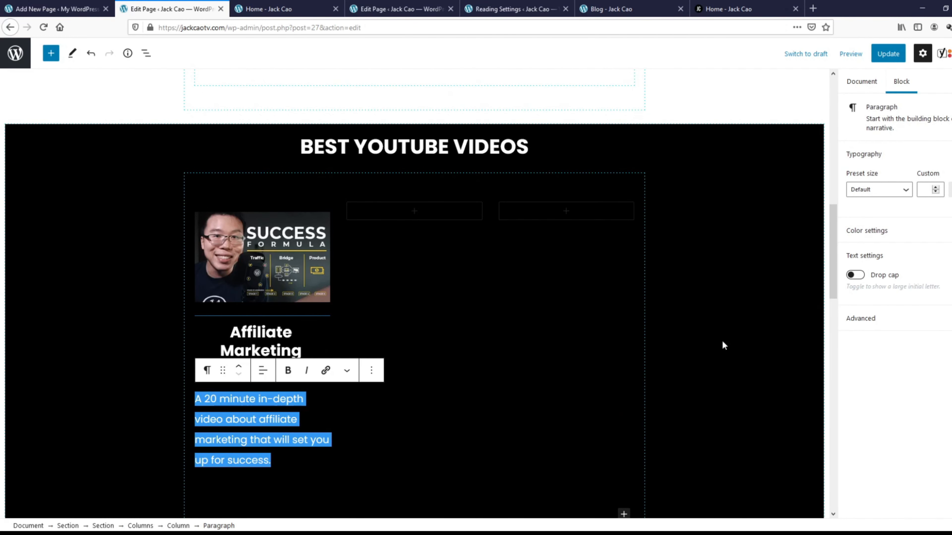
click(886, 237)
click(894, 275)
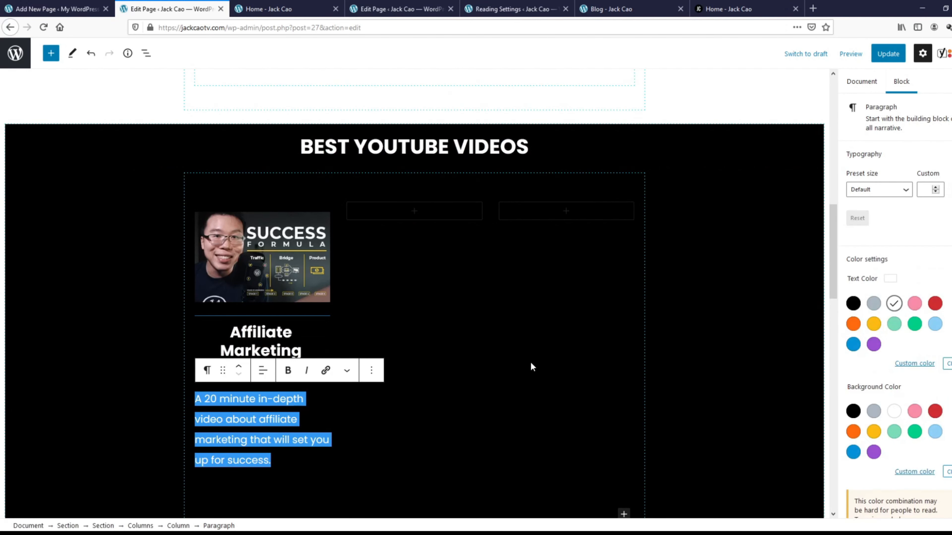
Step: Center-align the video description paragraph in the first column
click(262, 371)
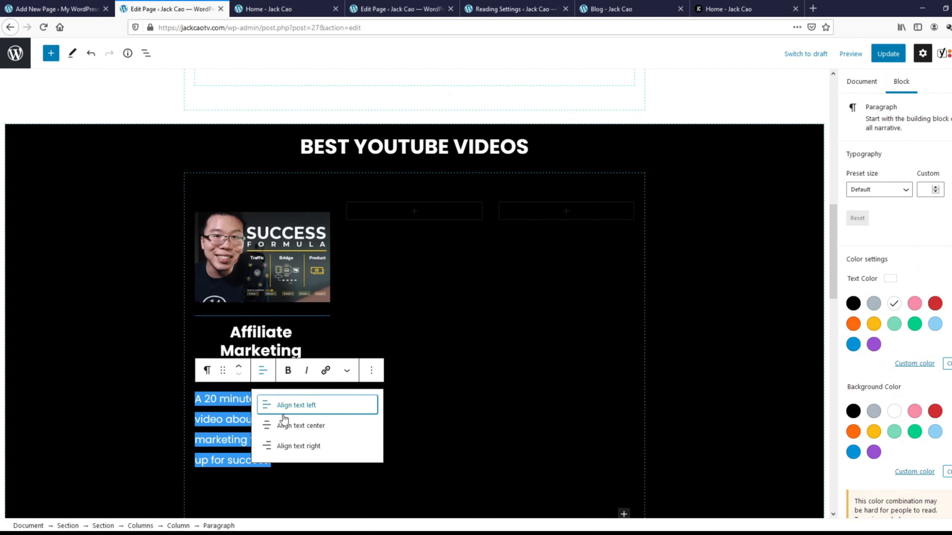
click(290, 427)
click(345, 421)
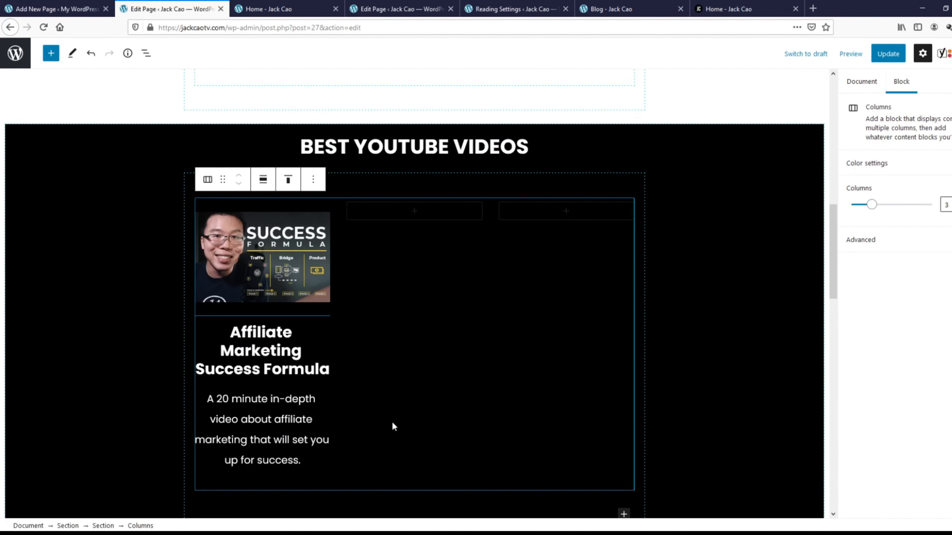
Step: Add a Marketing Button titled "WATCH ON YOUTUBE" below the description, with yellow text and border, and a yellow background with black title on hover
click(251, 482)
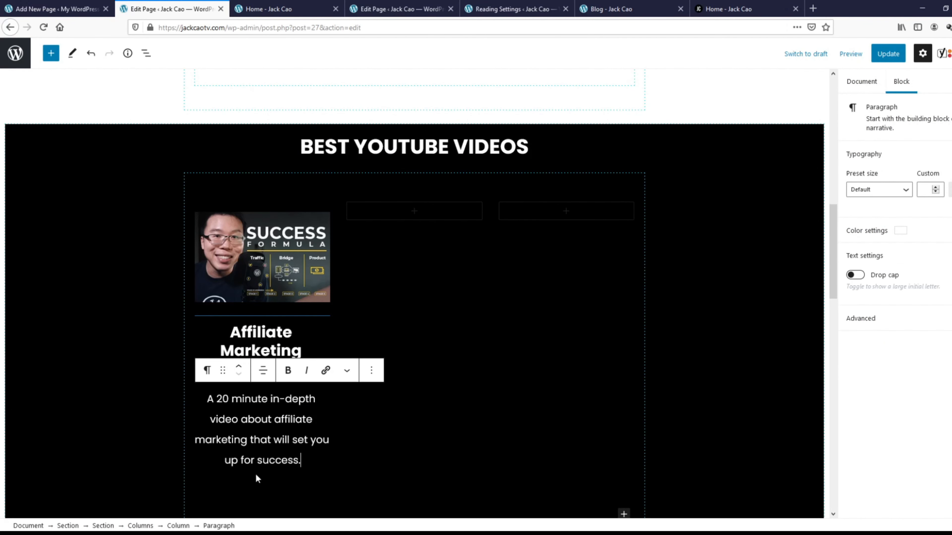
scroll(302, 381, down, 3)
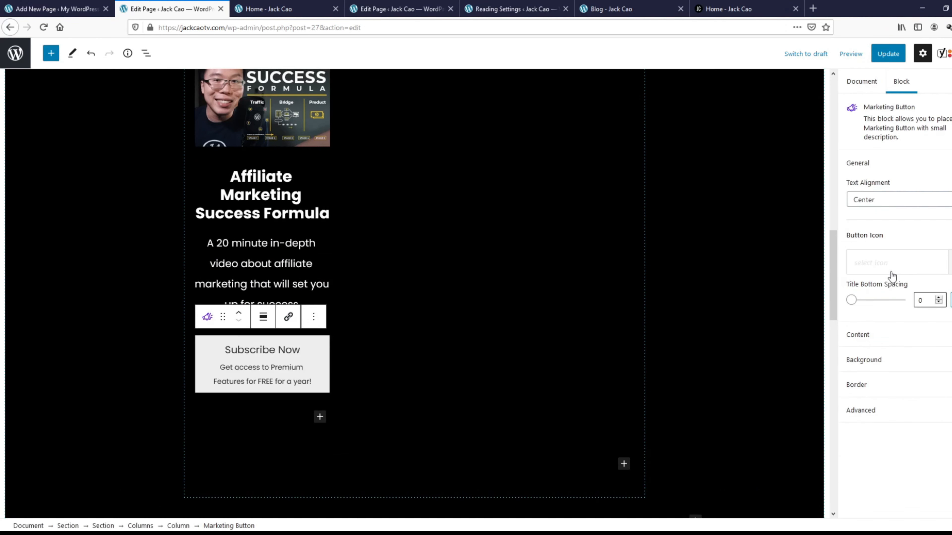
scroll(892, 337, down, 10)
scroll(891, 365, down, 6)
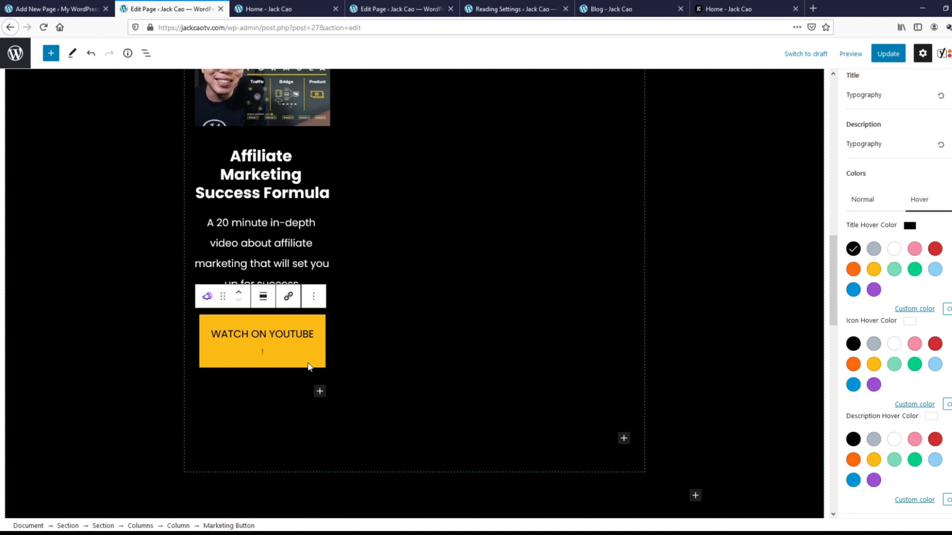
click(376, 344)
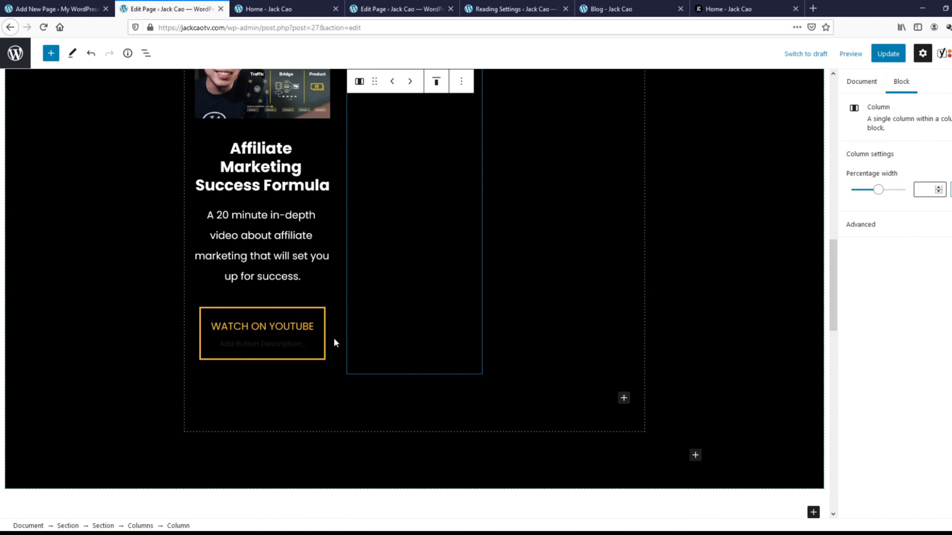
click(308, 325)
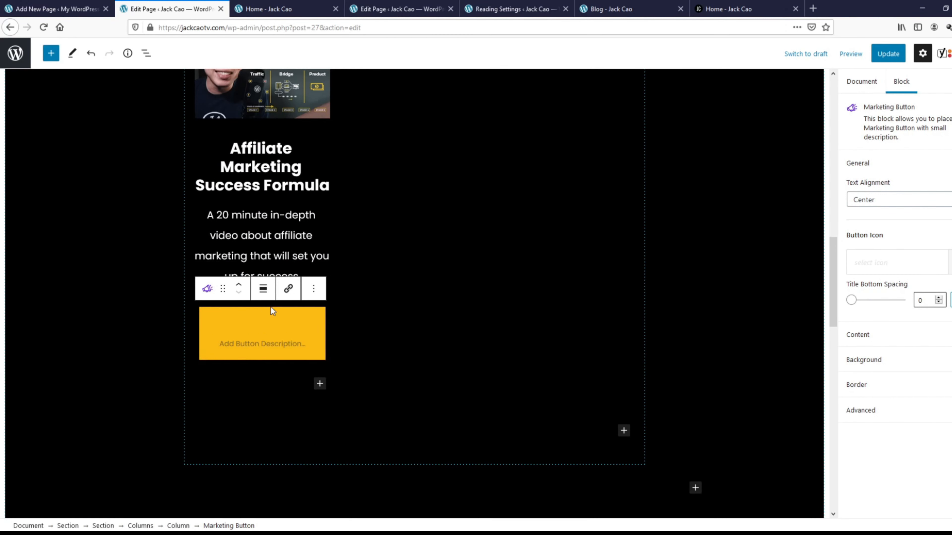
click(293, 292)
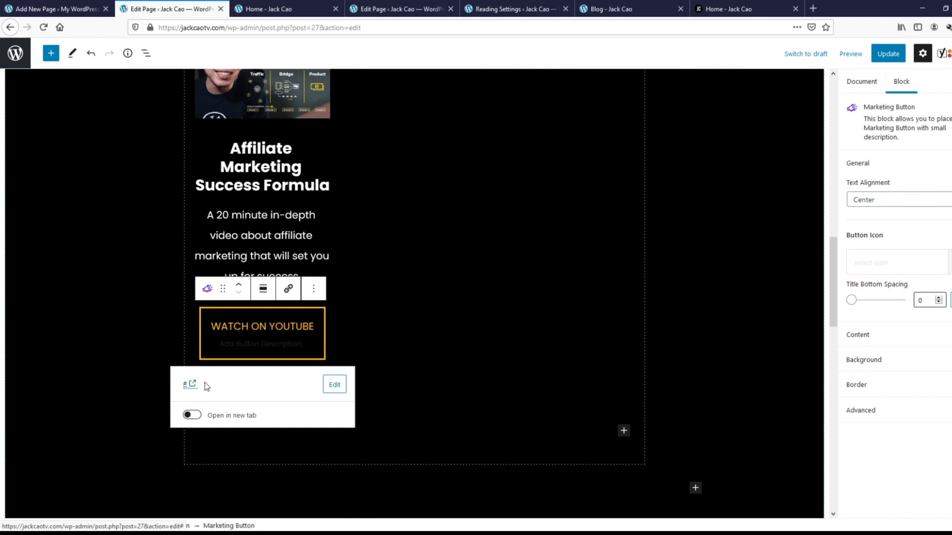
click(335, 385)
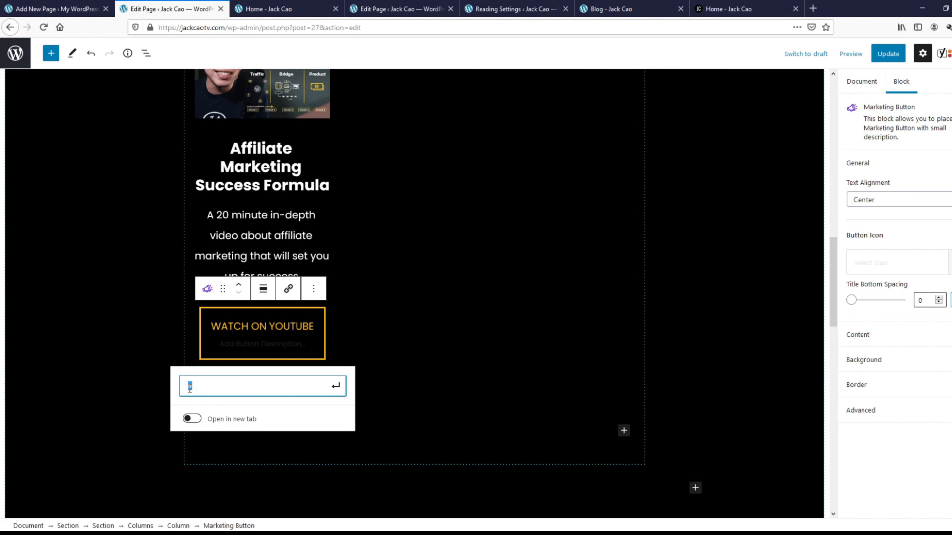
text(https://youtu.be/ClDmwYl4xbU)
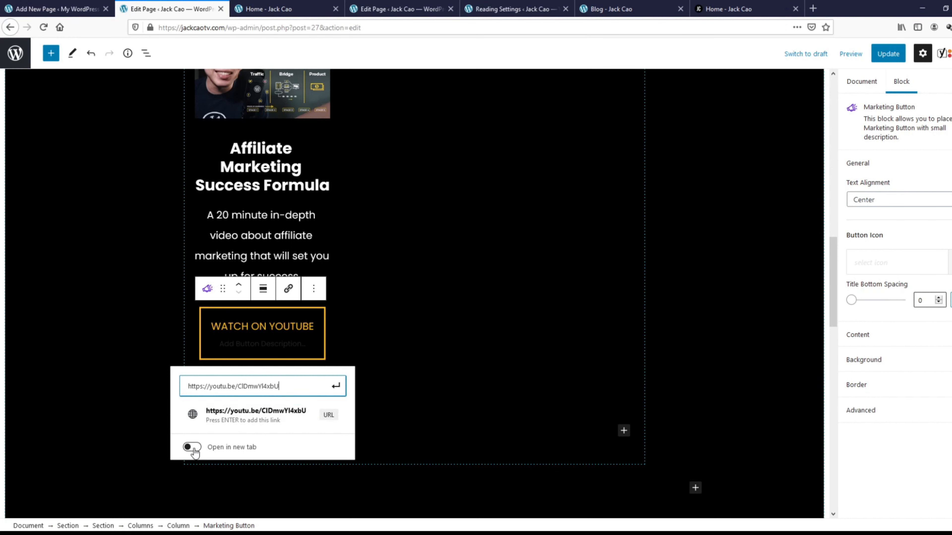
click(192, 448)
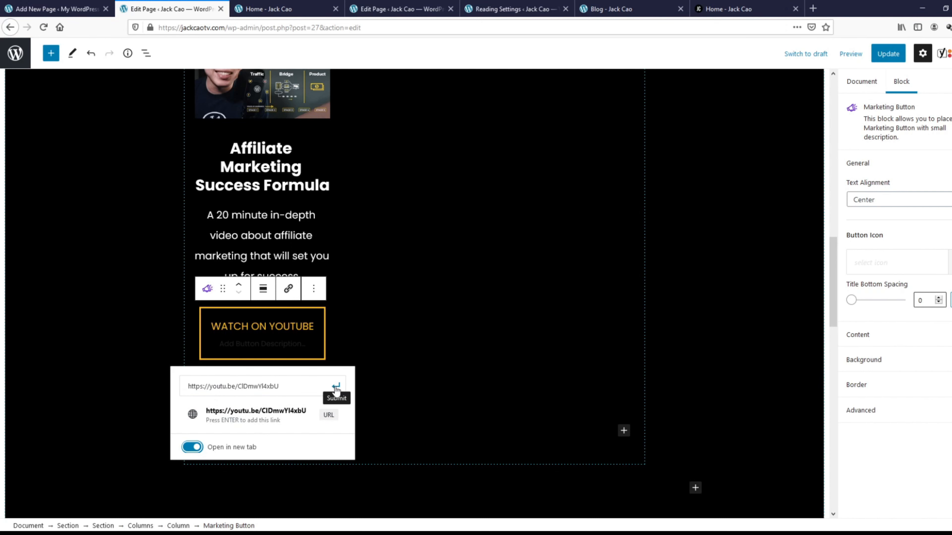
click(337, 388)
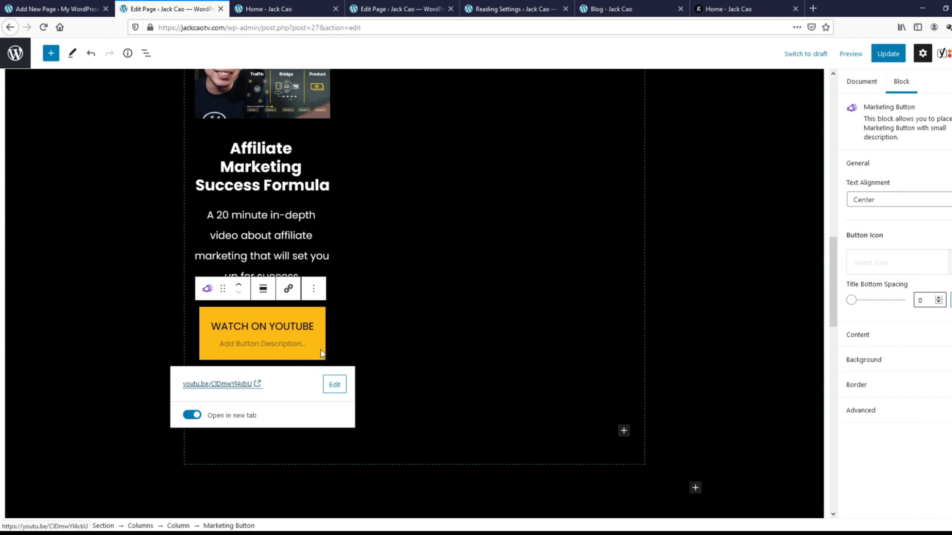
Step: Update the page and check the BEST YOUTUBE VIDEOS section in the reloaded home page preview
click(868, 59)
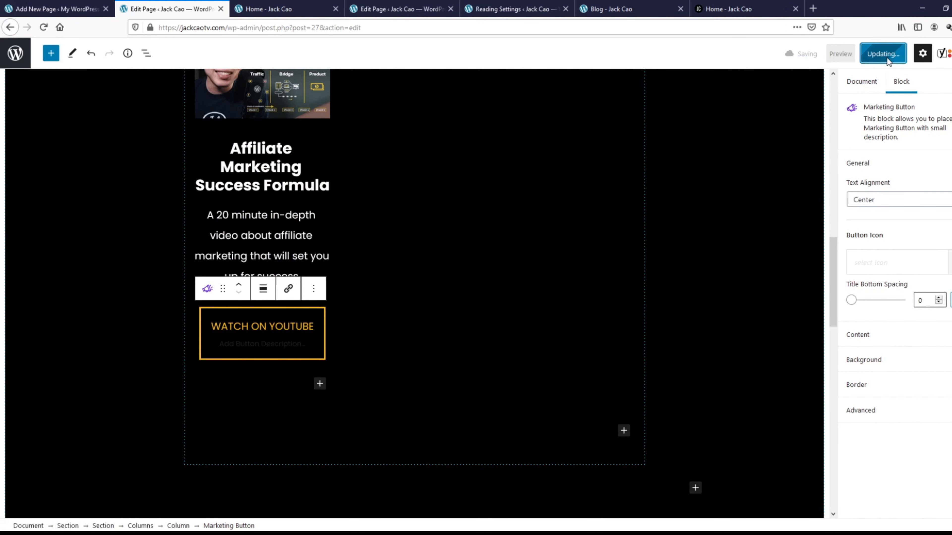
click(850, 53)
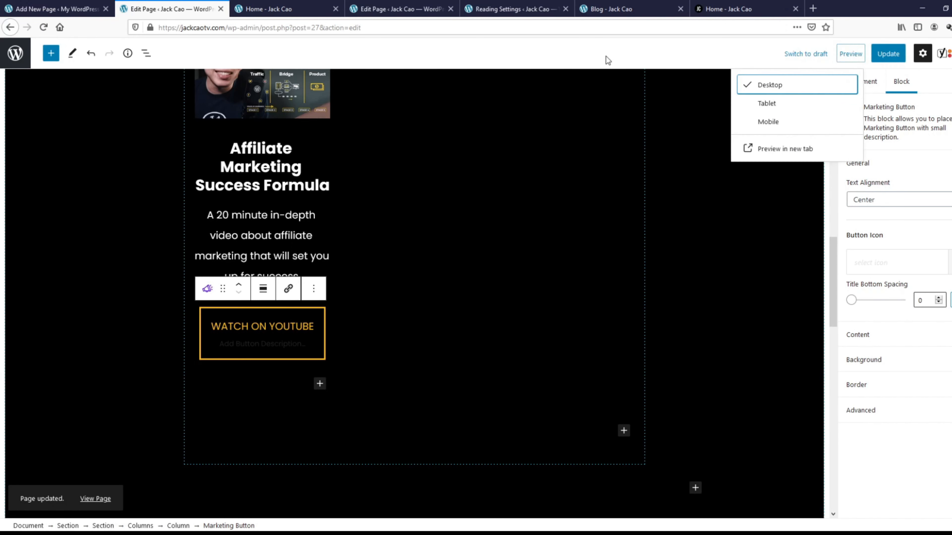
click(289, 9)
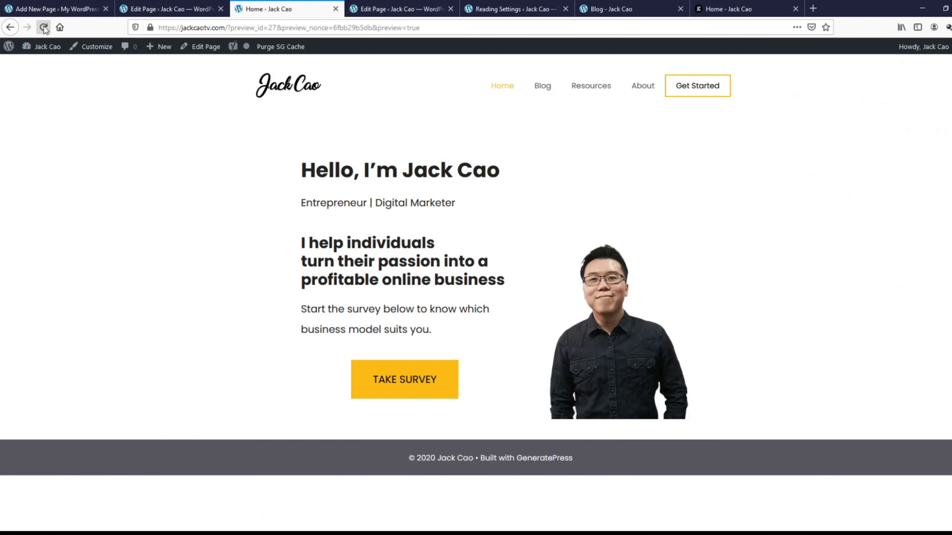
scroll(215, 214, down, 5)
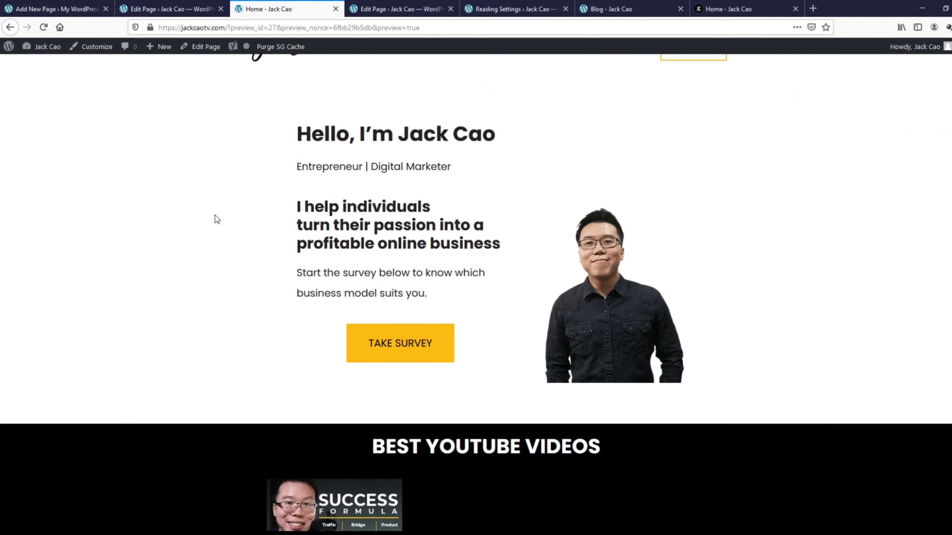
scroll(214, 218, down, 3)
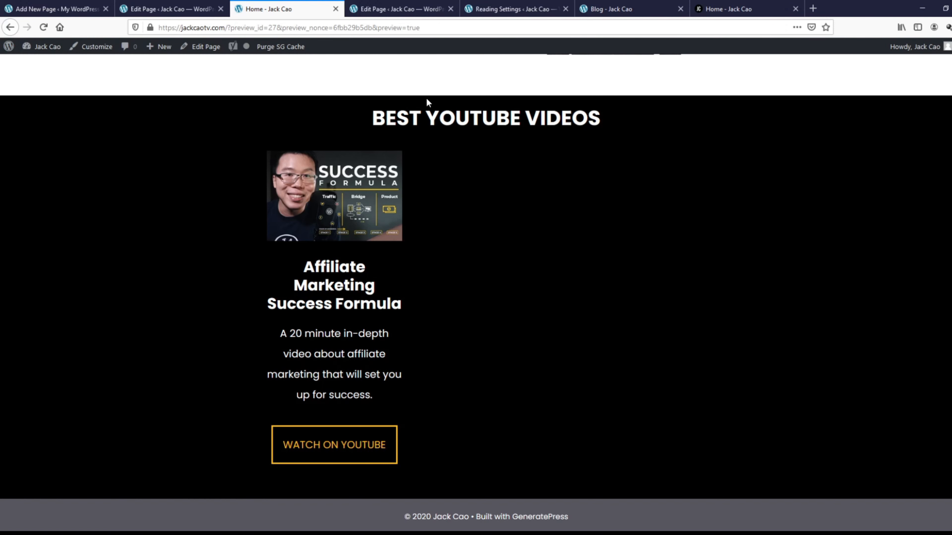
Step: In the page editor, set the top padding of the outer BEST YOUTUBE VIDEOS section to 50
click(178, 9)
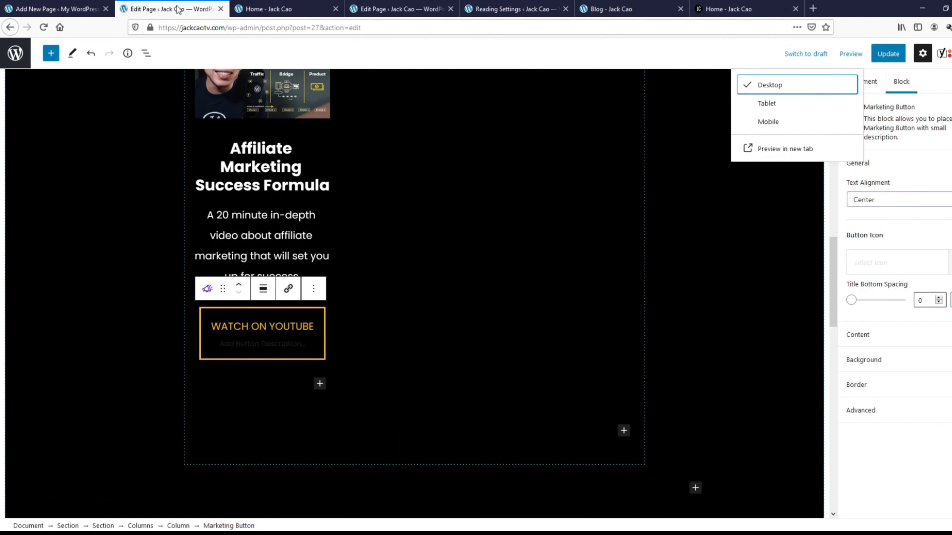
scroll(342, 198, up, 10)
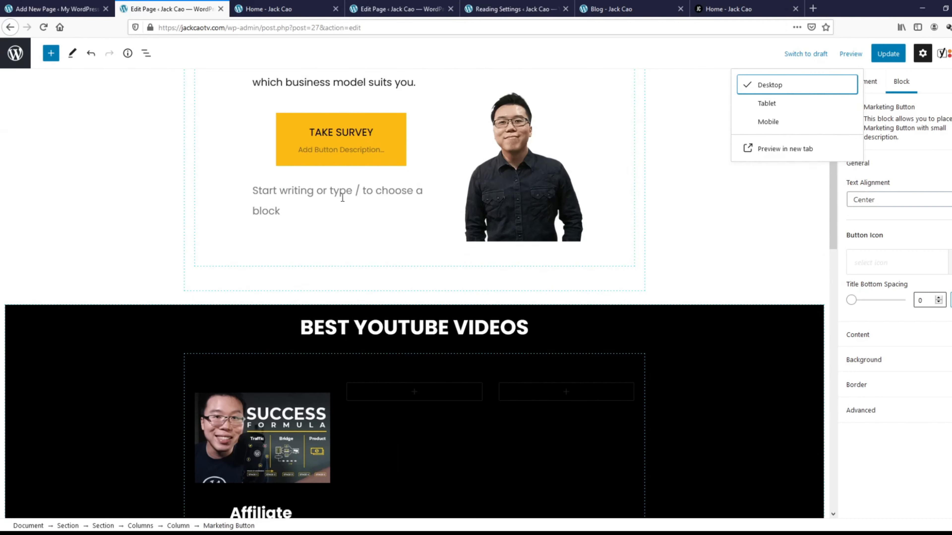
click(106, 330)
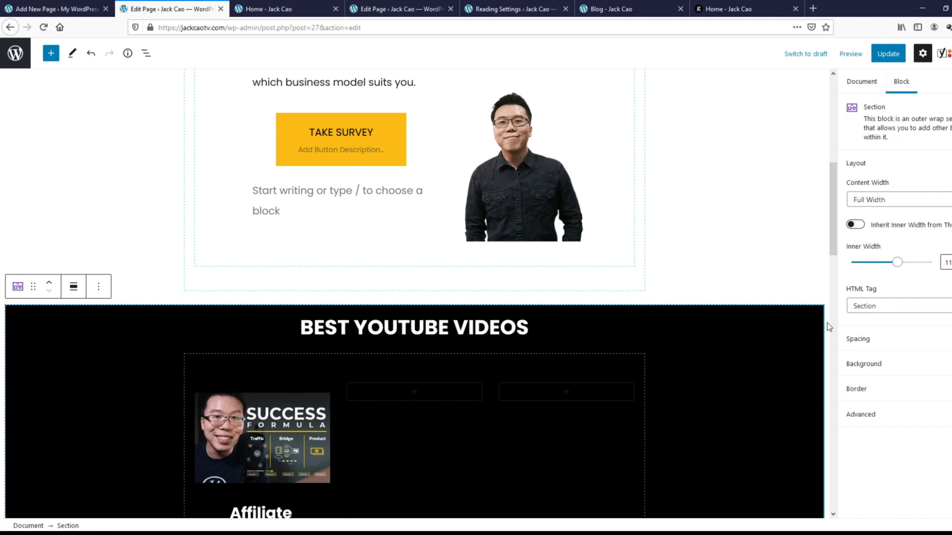
click(891, 343)
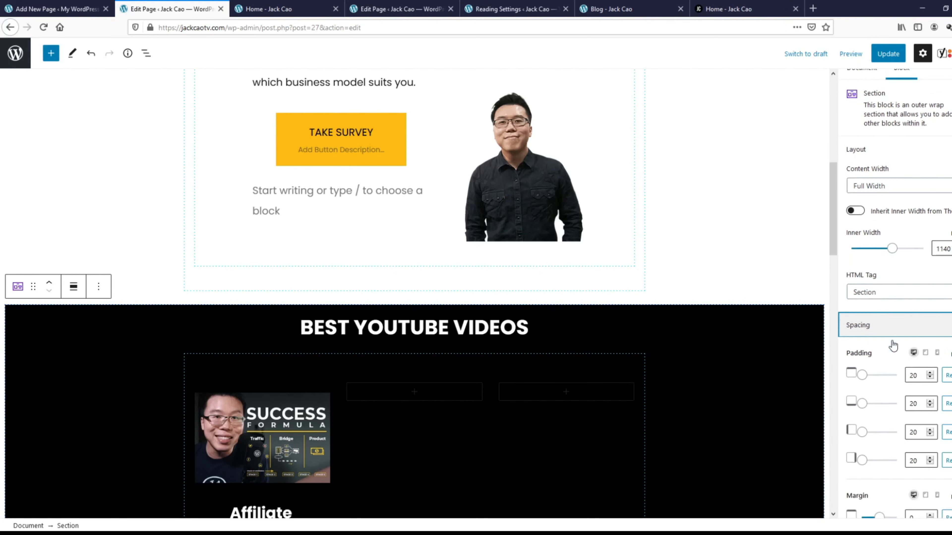
scroll(893, 346, down, 5)
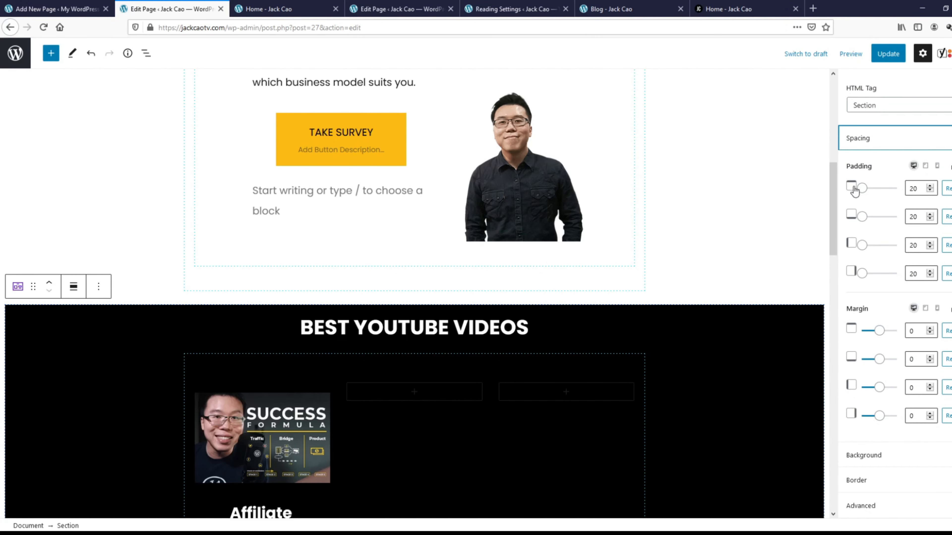
click(861, 189)
drag(862, 190, 866, 190)
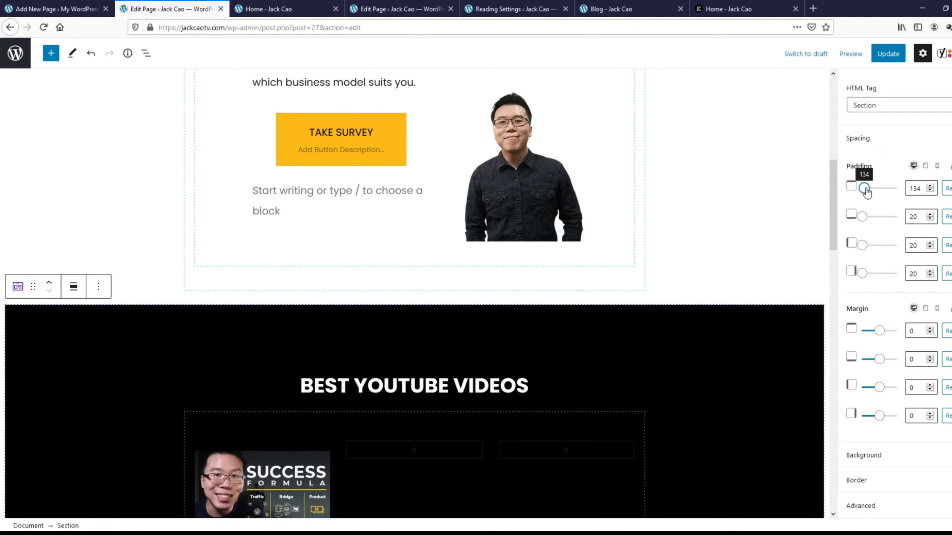
drag(924, 188, 908, 195)
text(200)
key(BackSpace)
key(BackSpace)
key(BackSpace)
text(50)
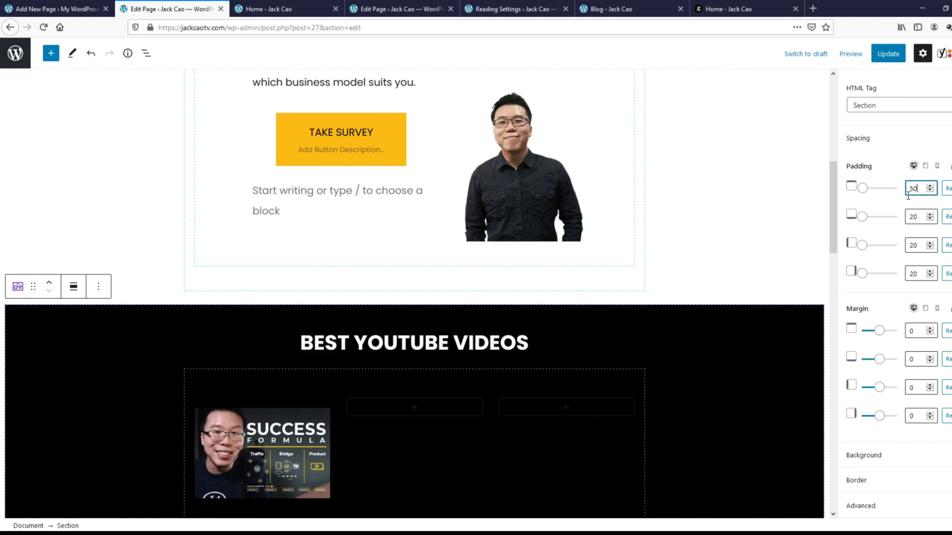
Step: Update the page and check the section's top spacing in the reloaded home page preview
click(888, 53)
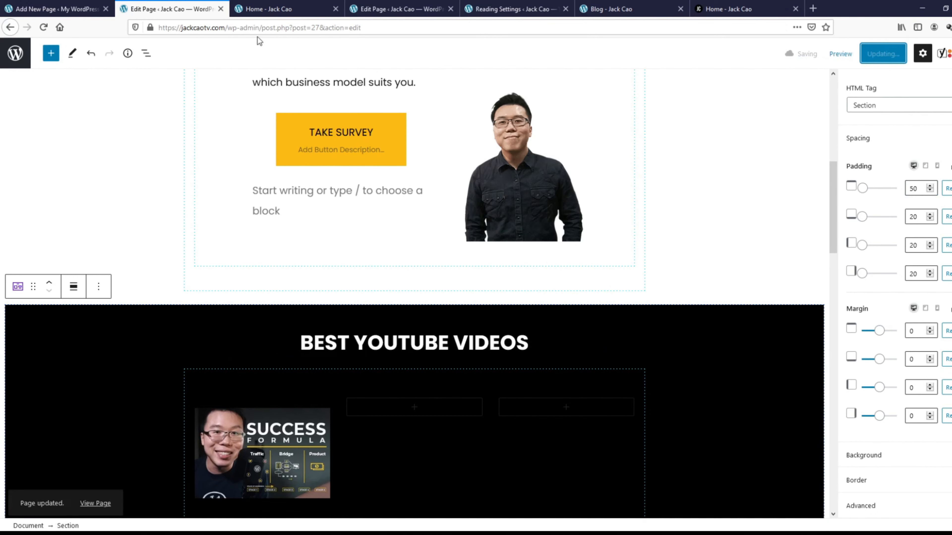
click(269, 9)
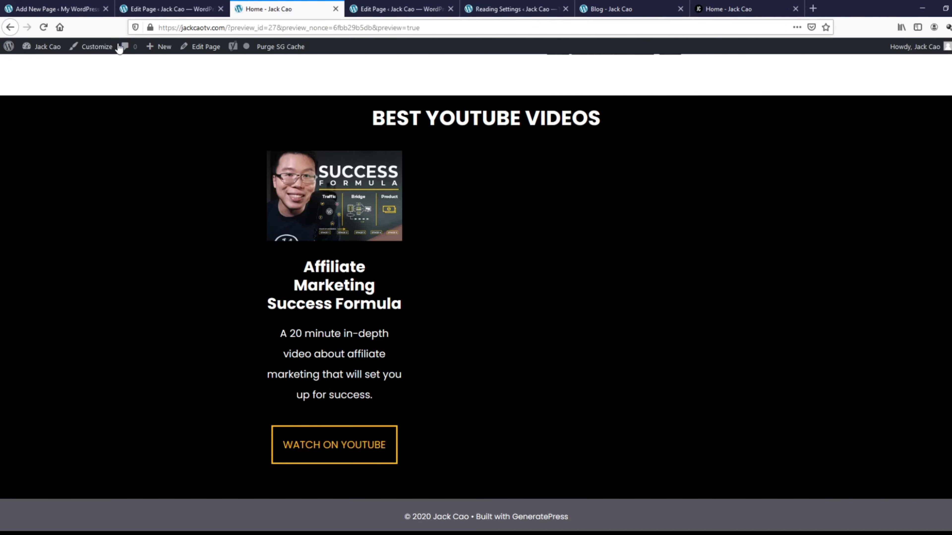
click(44, 28)
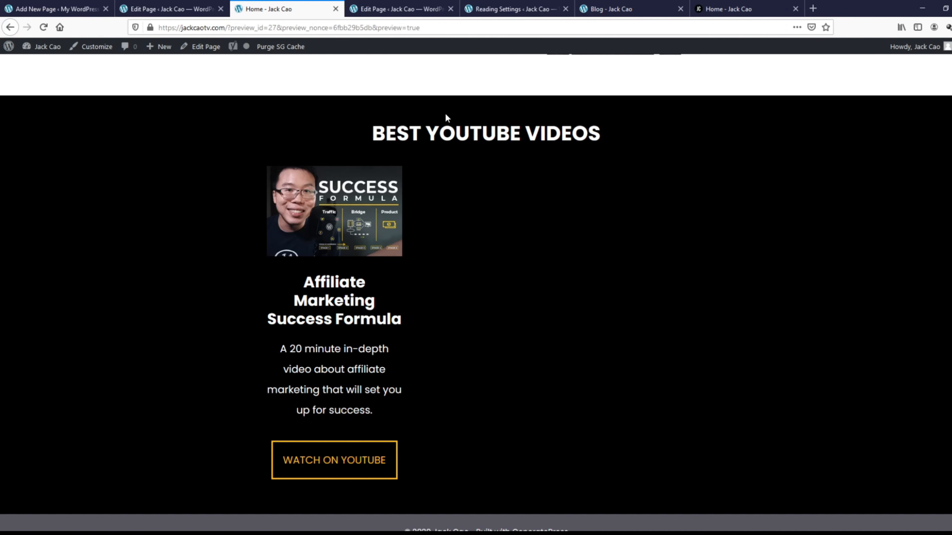
scroll(446, 115, down, 1)
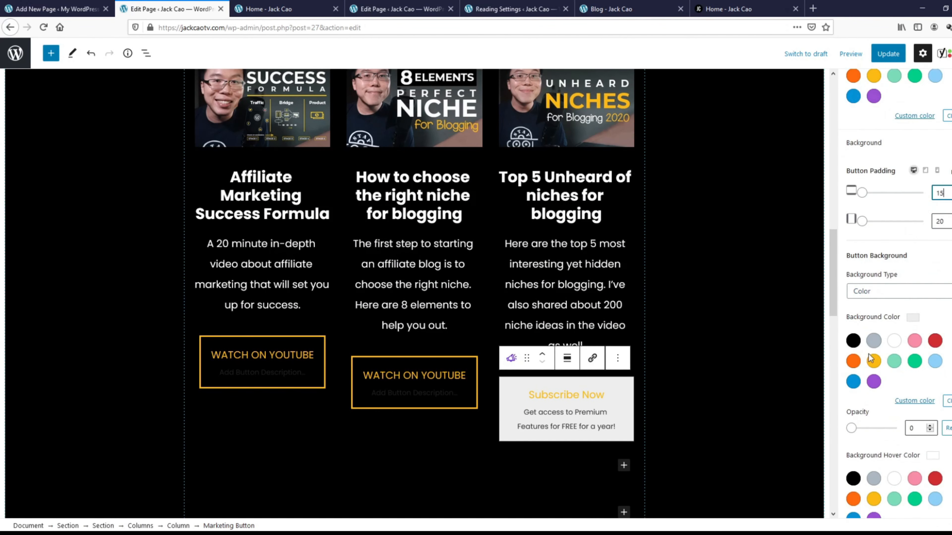
Step: Update the page with the three completed video columns and reload the home page preview
click(660, 409)
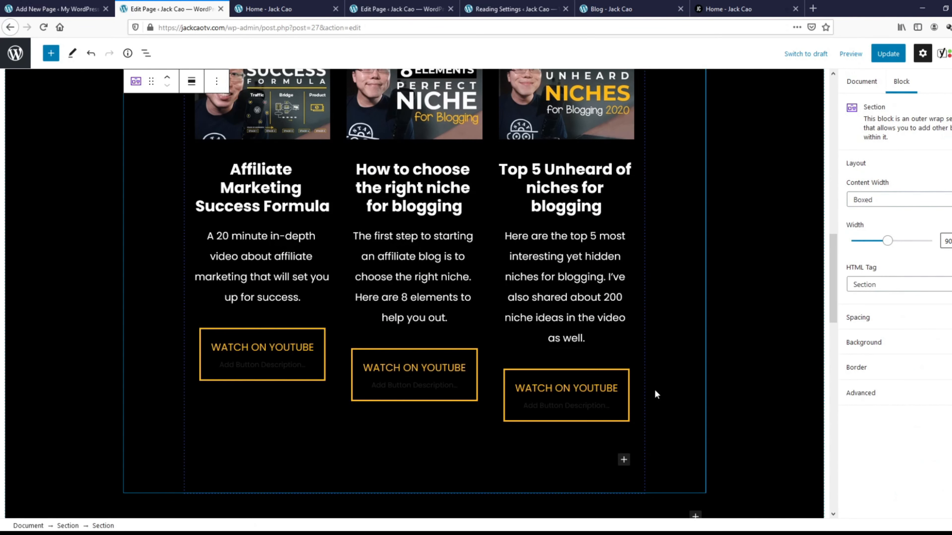
click(888, 54)
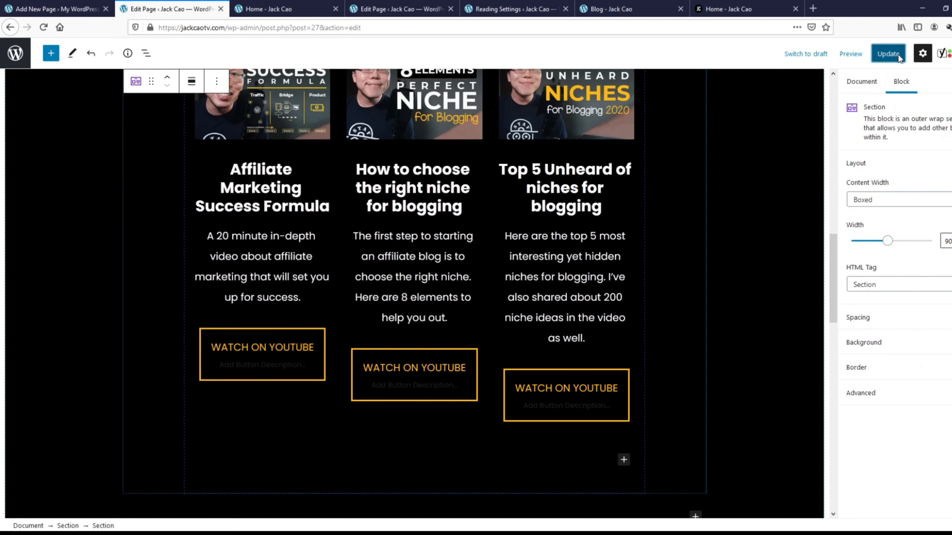
click(278, 15)
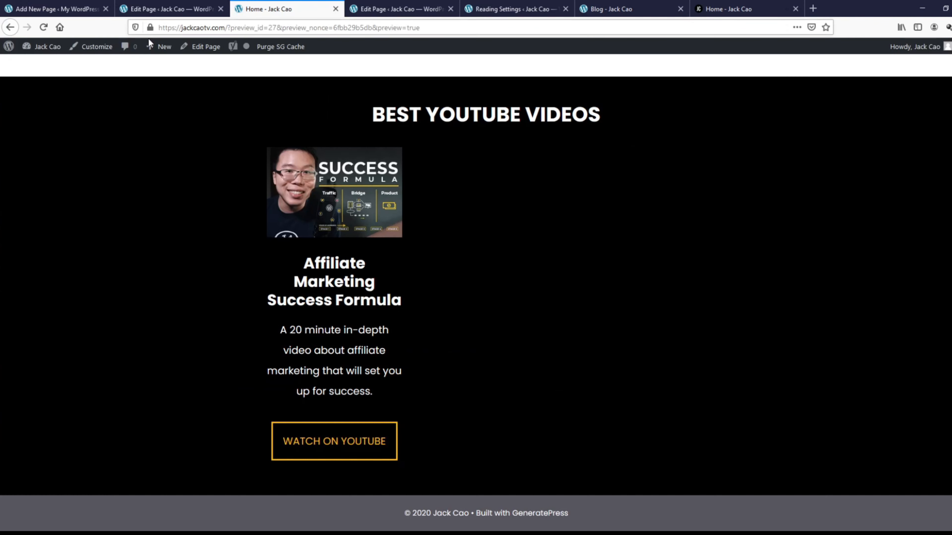
click(43, 28)
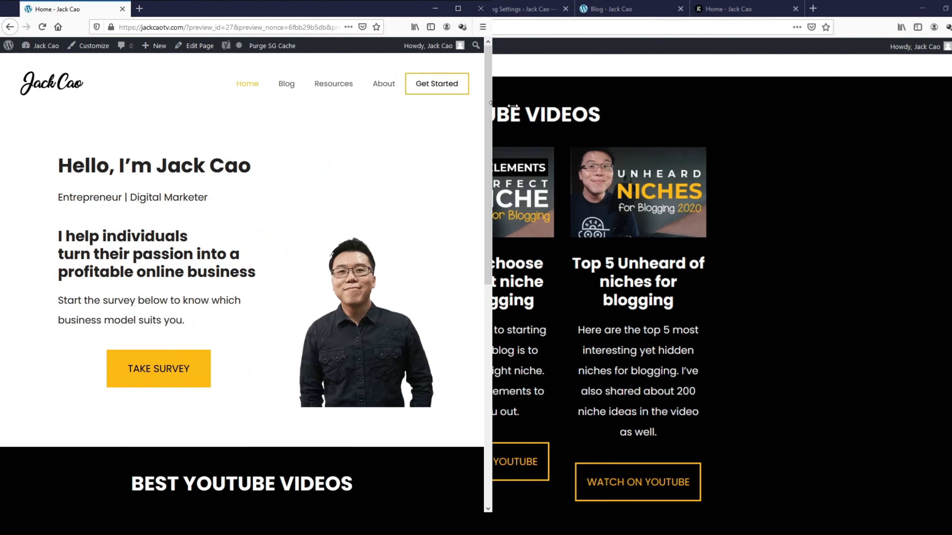
Step: Narrow the separate preview window to phone width and examine how the video columns stack in the BEST YOUTUBE VIDEOS section
drag(494, 140, 225, 143)
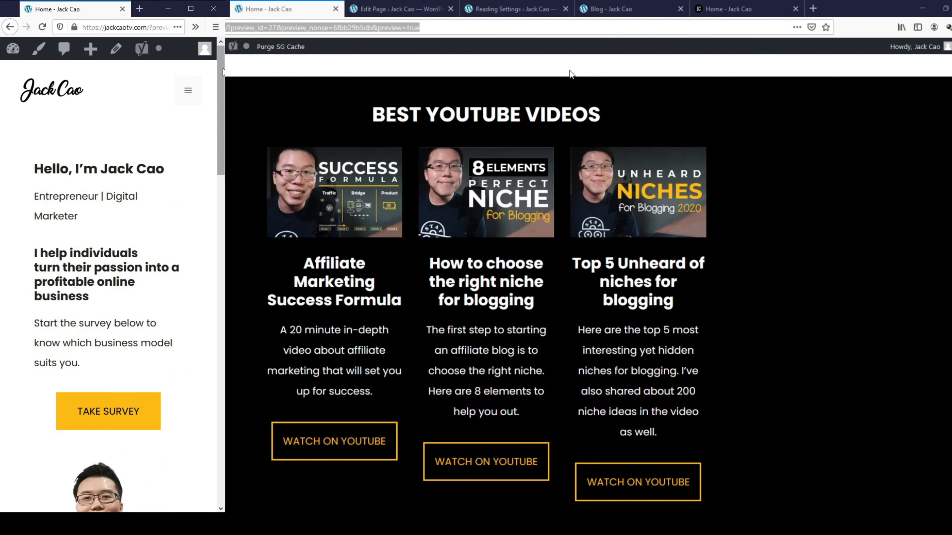
drag(222, 71, 219, 260)
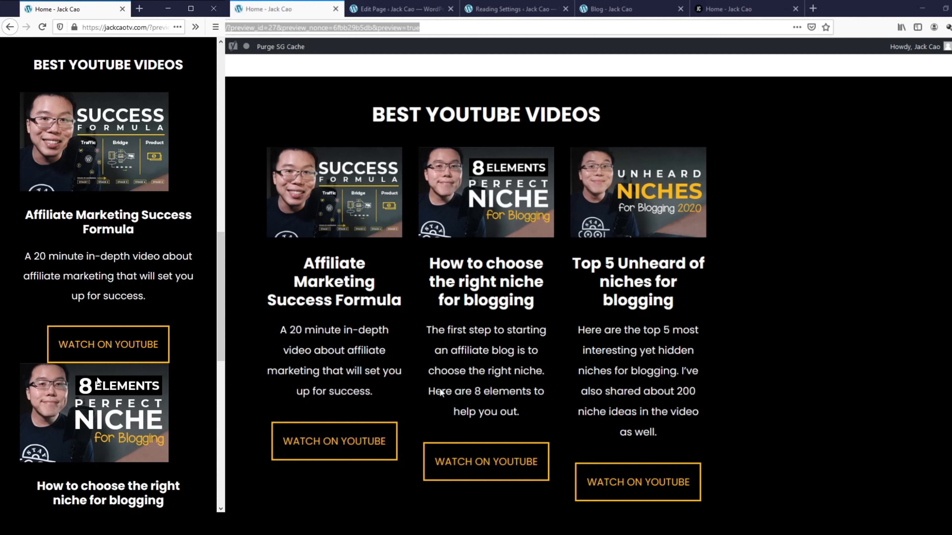
drag(223, 242, 216, 356)
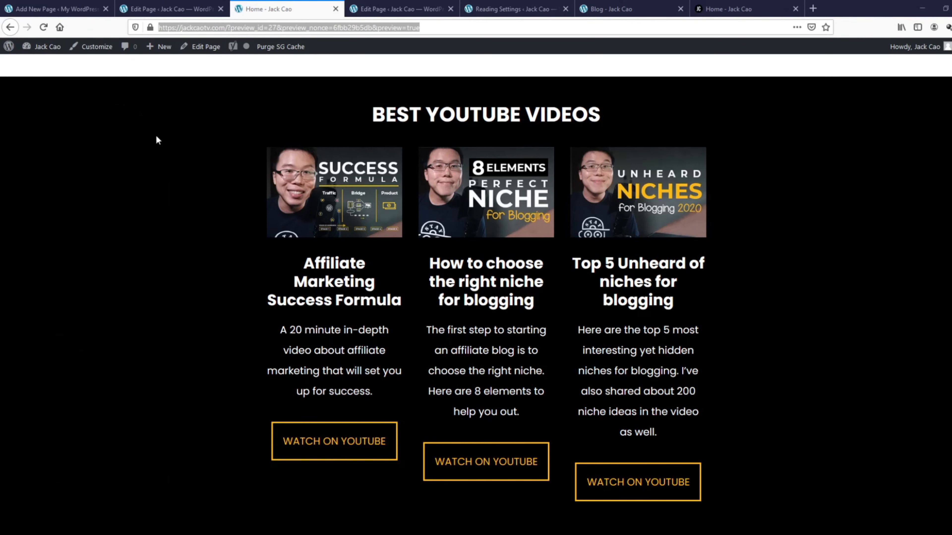
Step: Insert a Separator below the first column's WATCH ON YOUTUBE button in the page editor, coloured yellow with the Dots style
click(151, 11)
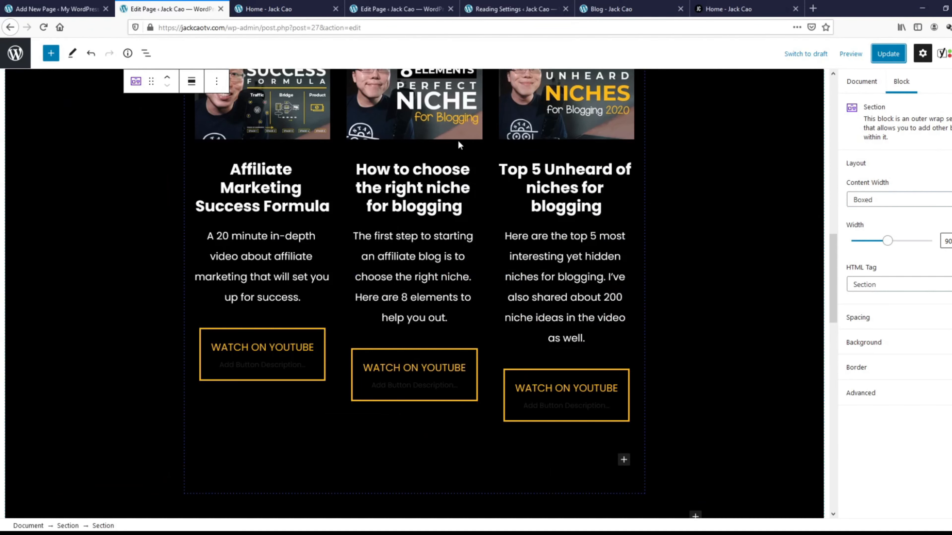
click(285, 403)
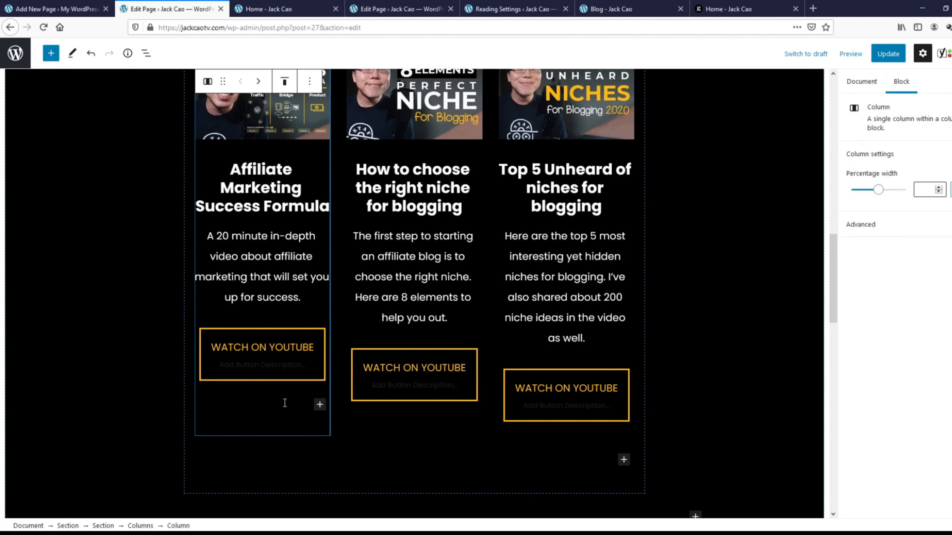
click(319, 405)
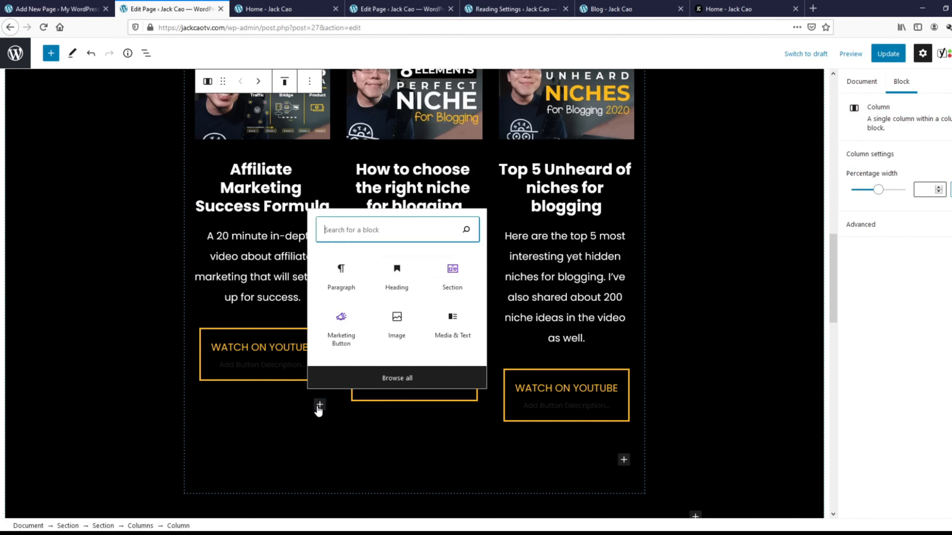
text(separat)
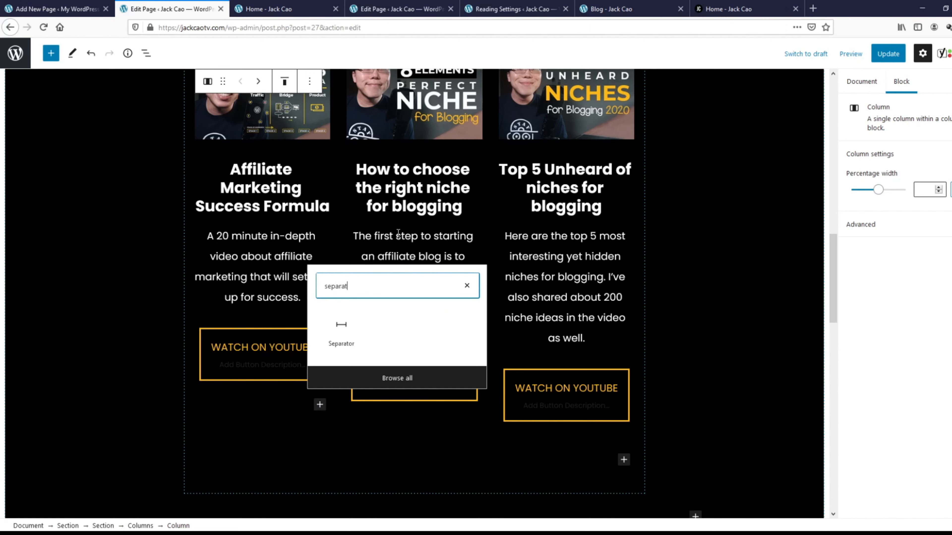
click(344, 332)
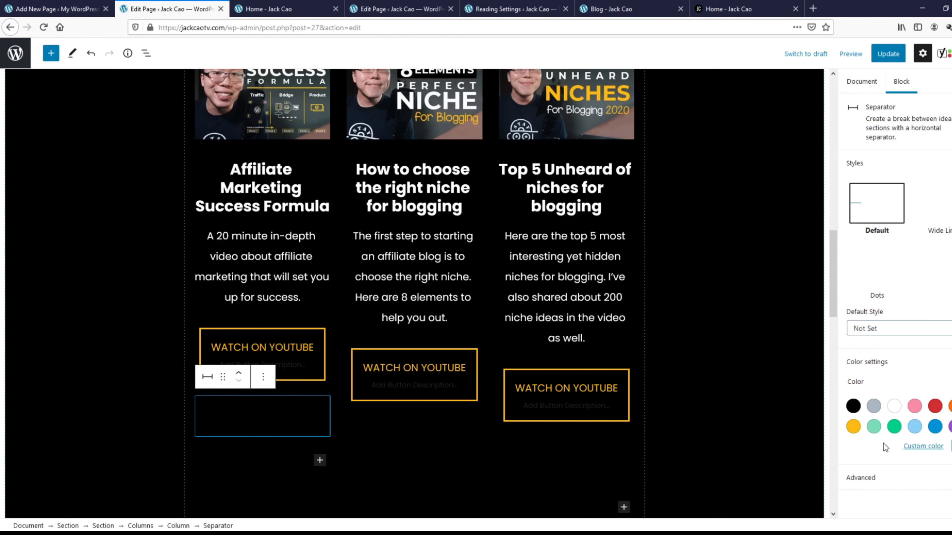
click(851, 431)
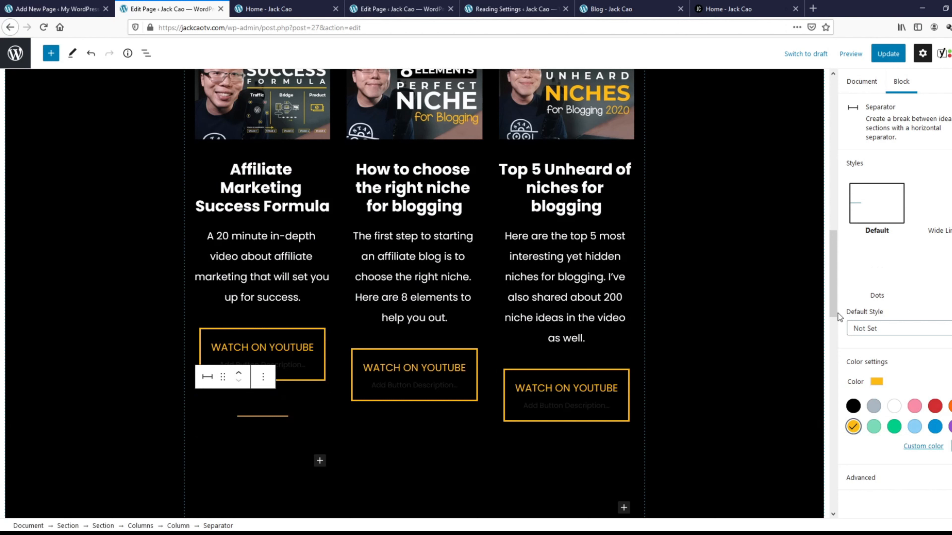
click(940, 204)
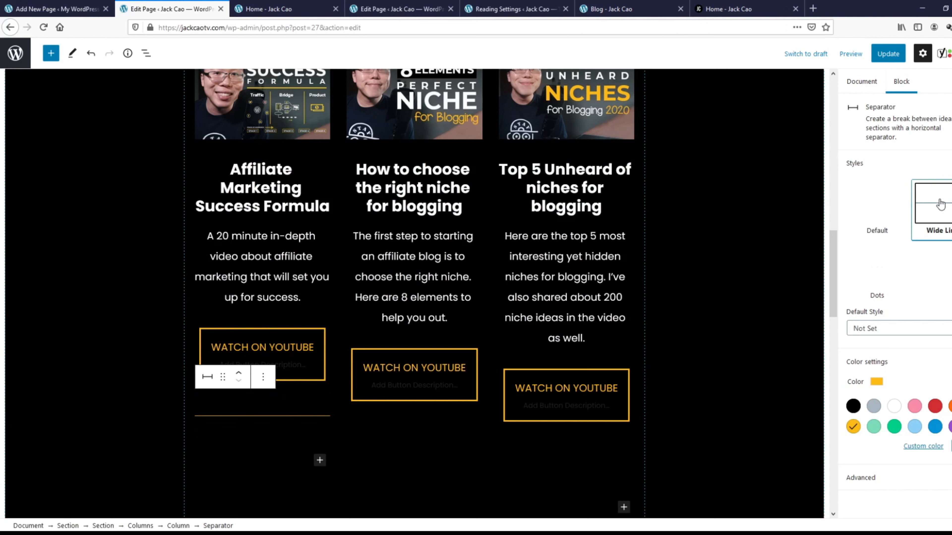
click(873, 287)
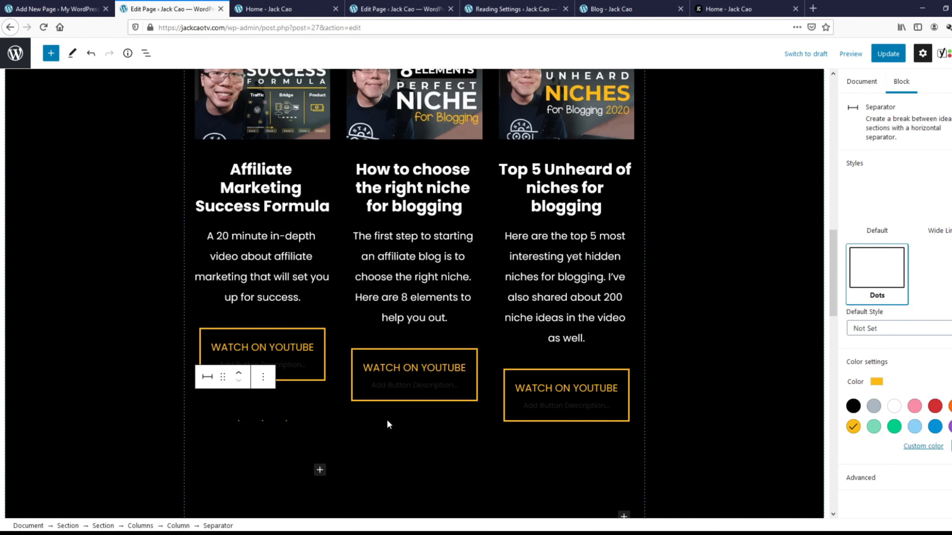
Step: Add a yellow Separator with the Dots style below the second column's WATCH ON YOUTUBE button
click(450, 427)
click(471, 425)
click(493, 296)
click(854, 427)
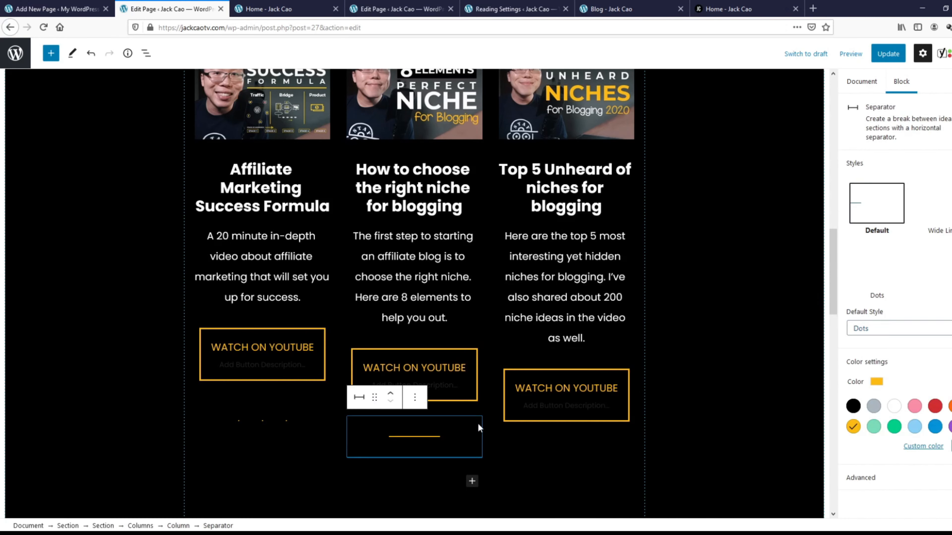
click(873, 278)
Step: Add a yellow Dots-style Separator below the third column's button and select the outer section
click(623, 446)
click(873, 277)
click(854, 427)
click(715, 341)
Step: Update the page, reload the preview and compare its video section with the finished reference site's home page
scroll(715, 341, down, 1)
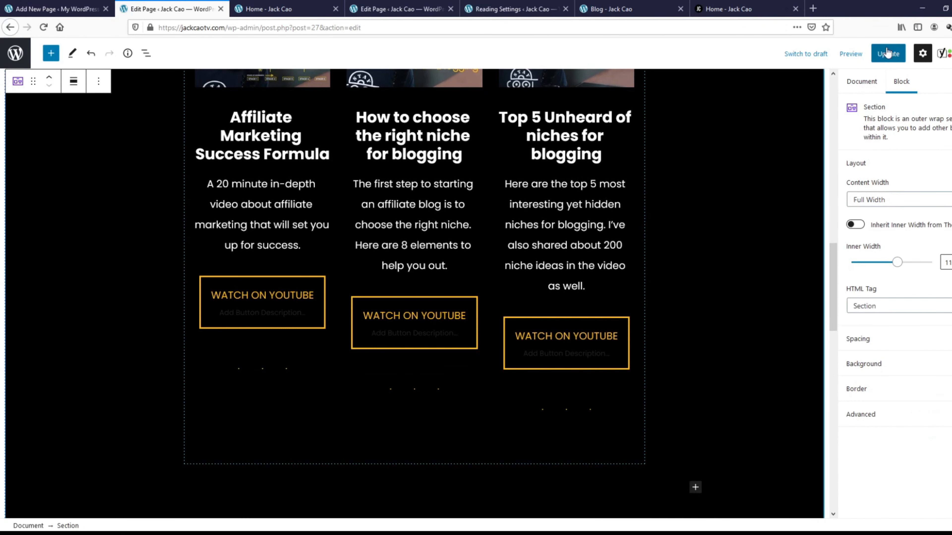
click(851, 54)
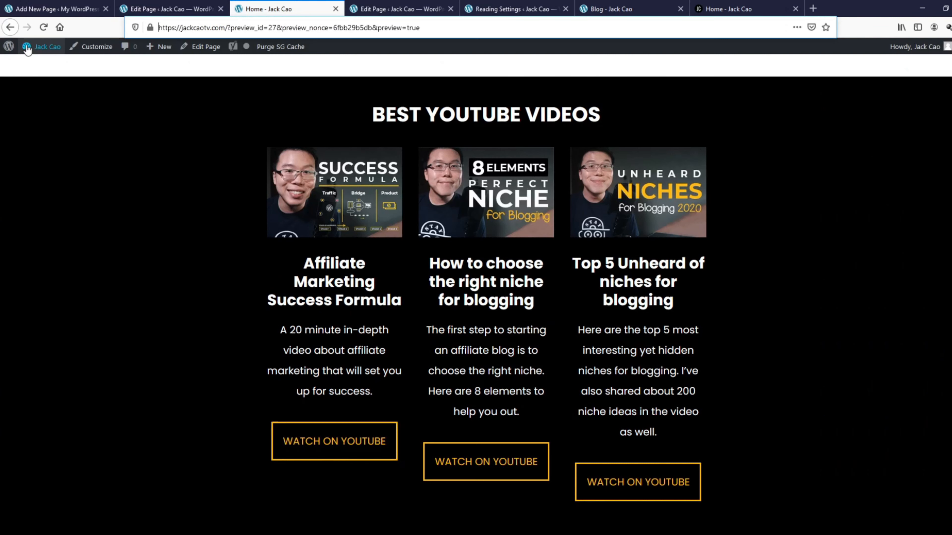
click(44, 27)
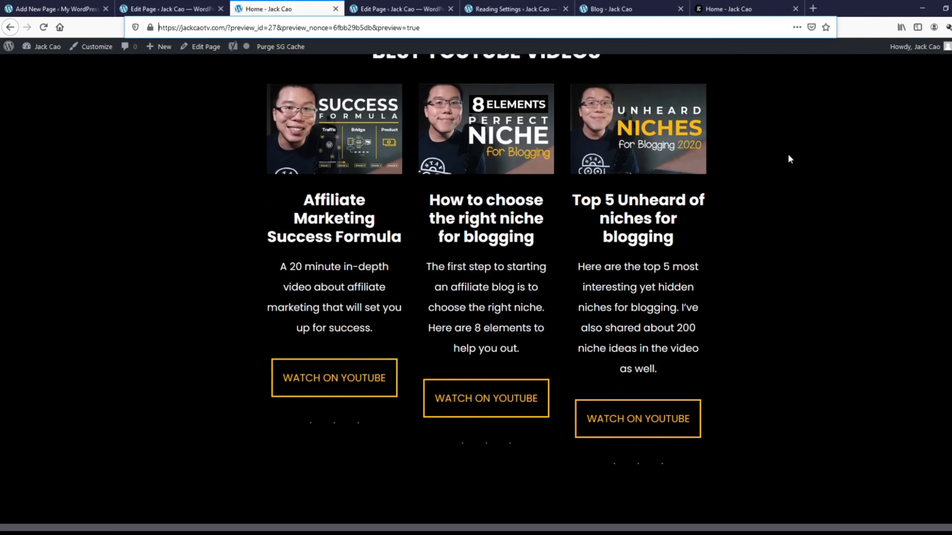
click(754, 15)
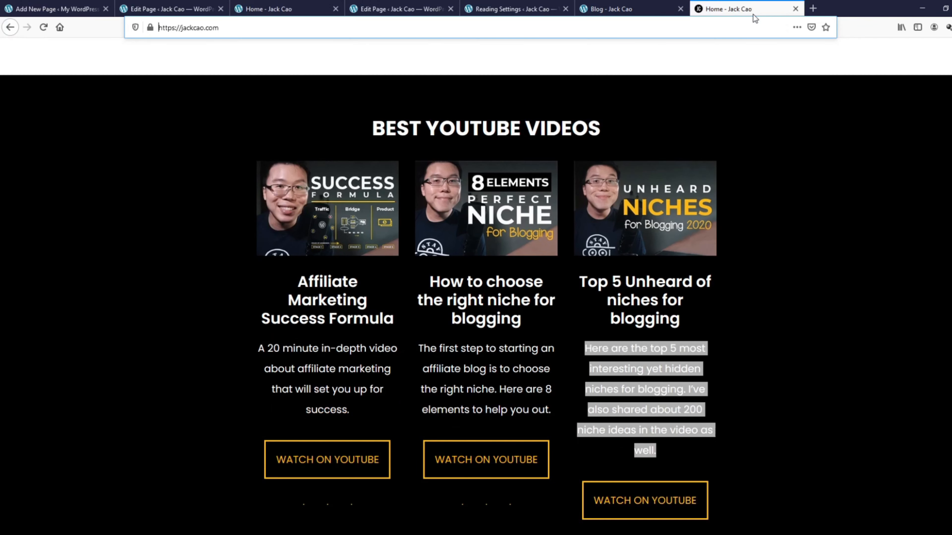
scroll(858, 146, down, 6)
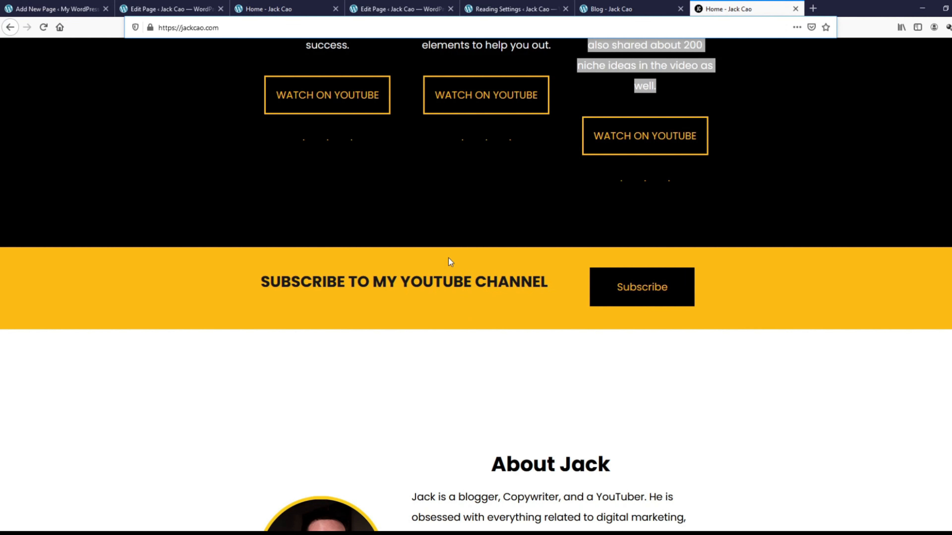
Step: Return to the page editor and add a new Section block below the black BEST YOUTUBE VIDEOS section
click(170, 8)
scroll(632, 366, down, 4)
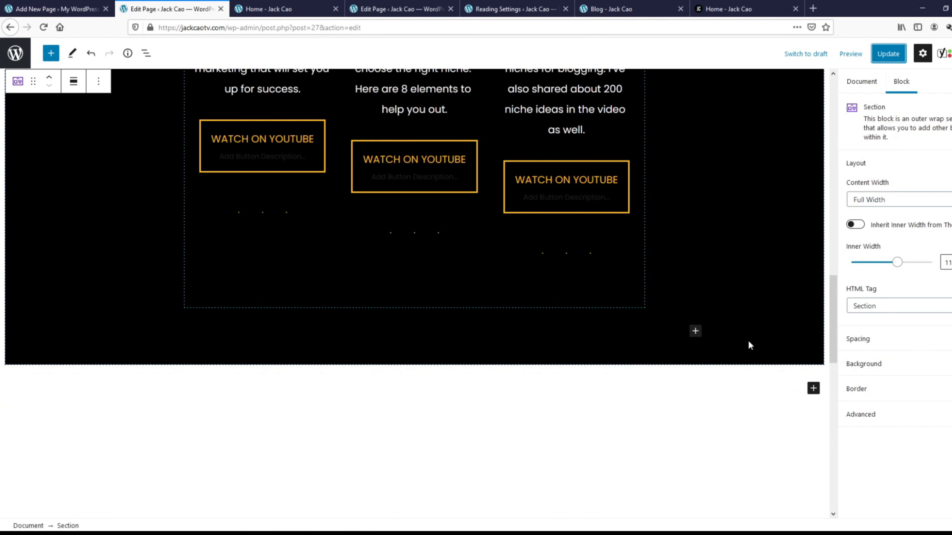
click(813, 390)
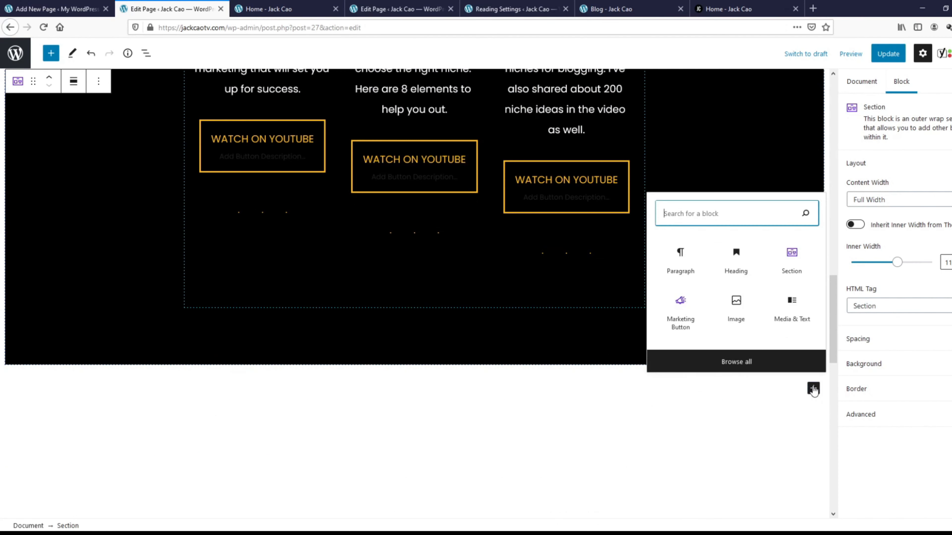
click(792, 259)
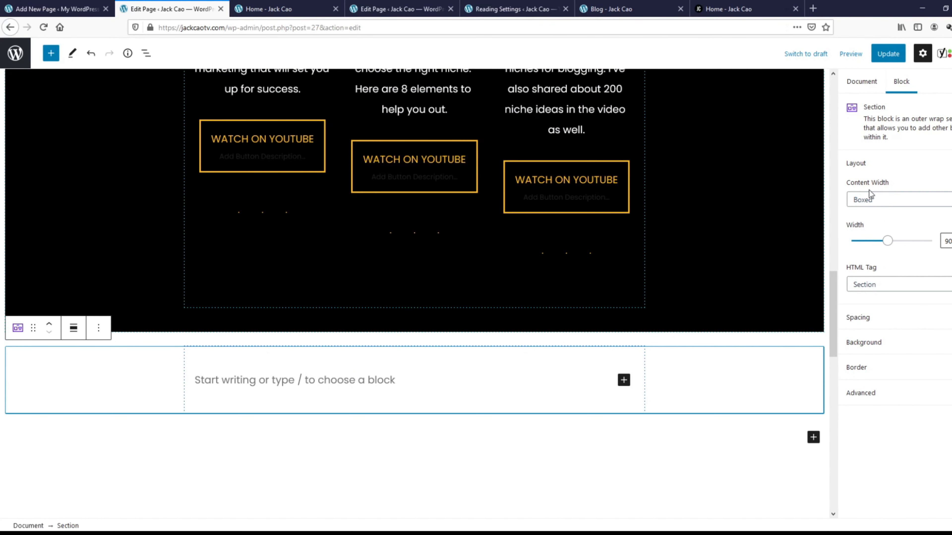
Step: Set the new section's content width to Full Width and its background to the Luminous vivid amber color
click(899, 205)
click(895, 228)
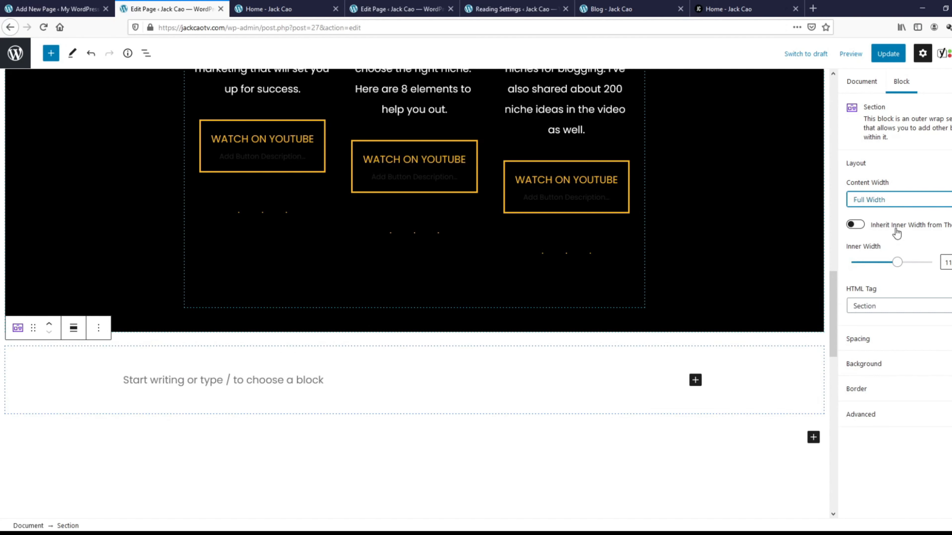
click(881, 364)
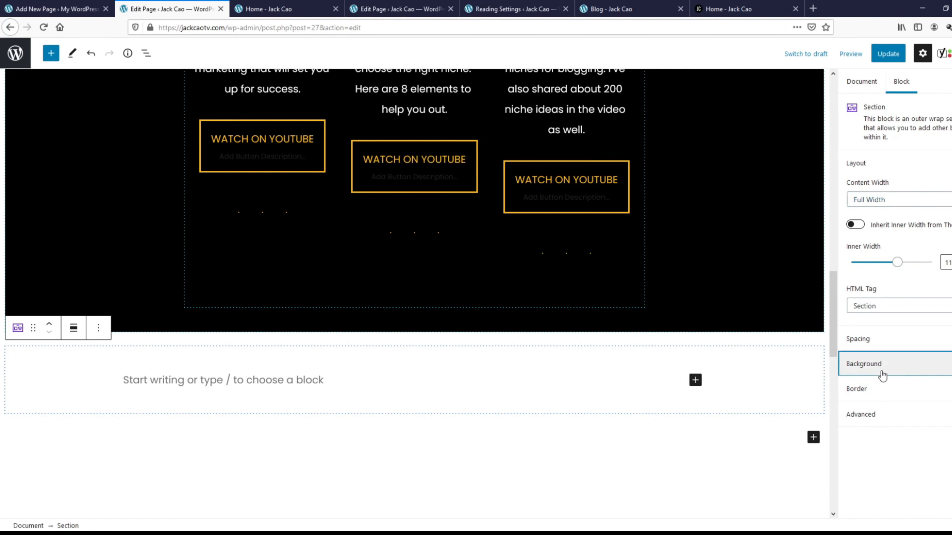
click(887, 400)
click(889, 421)
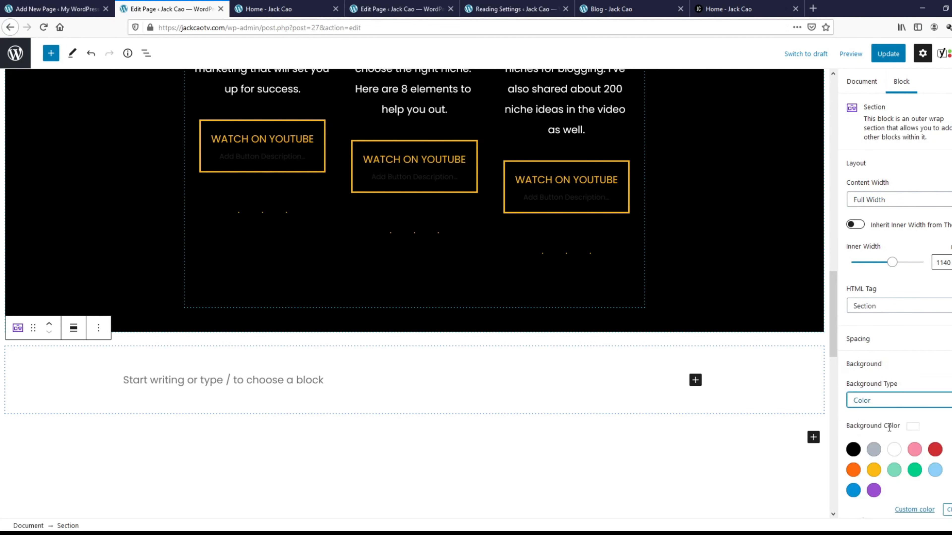
scroll(887, 419, down, 3)
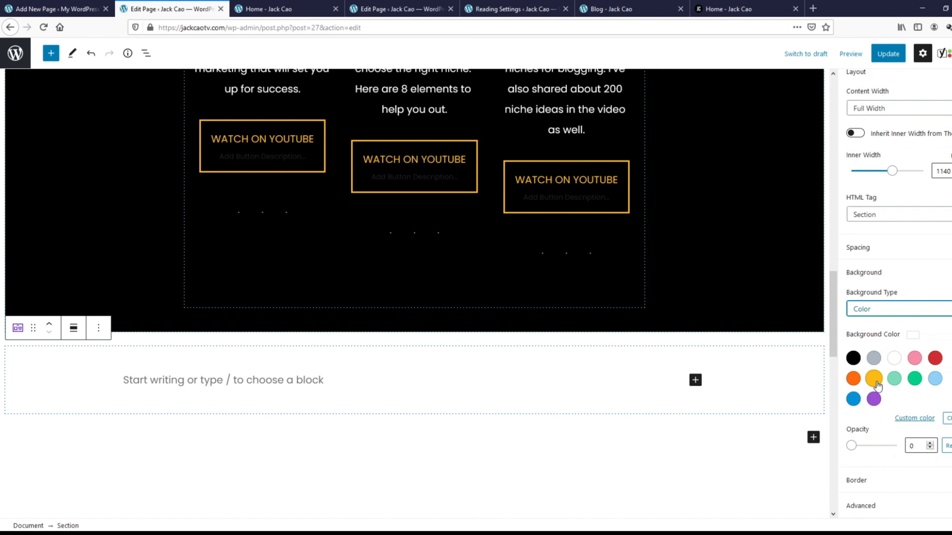
click(877, 382)
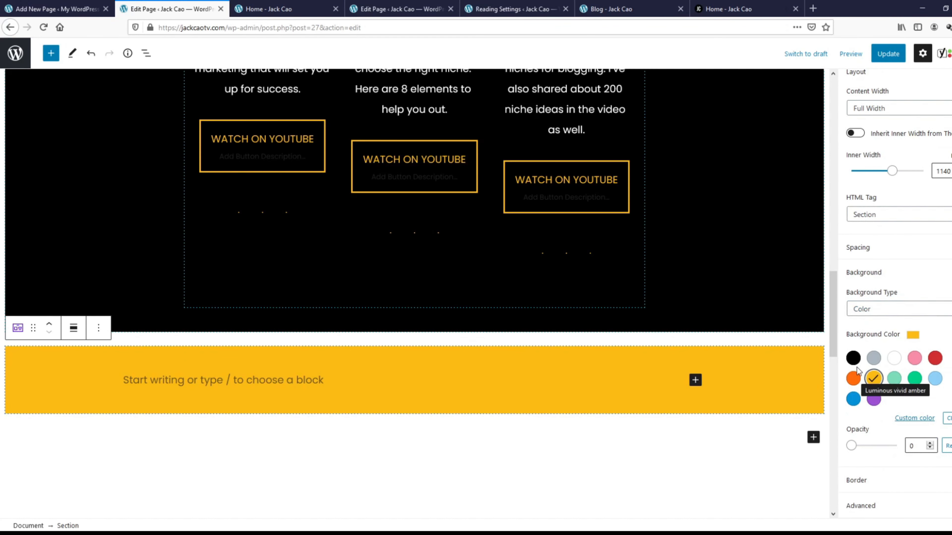
Step: Nest a Section block inside the amber section and add a Columns block with the 70 / 30 split to it
click(696, 381)
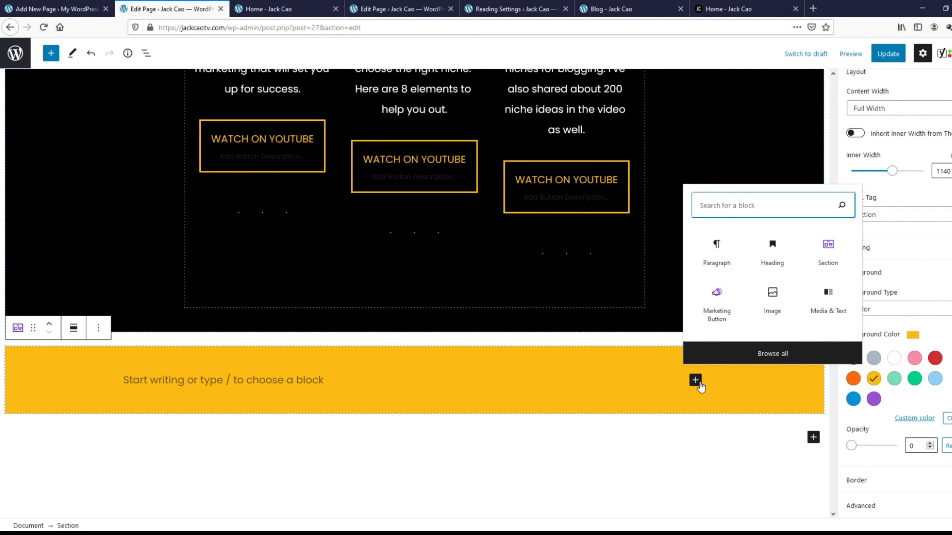
click(828, 252)
click(622, 405)
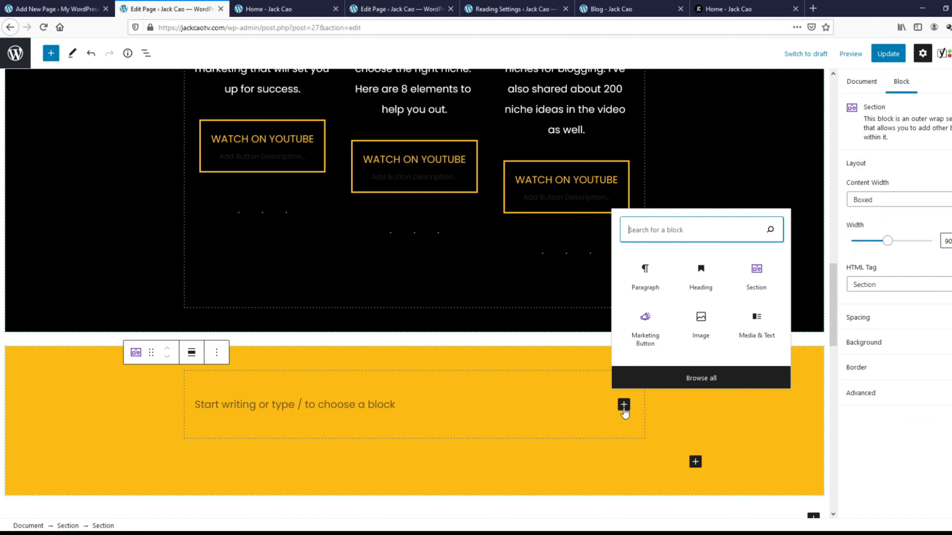
text(colu)
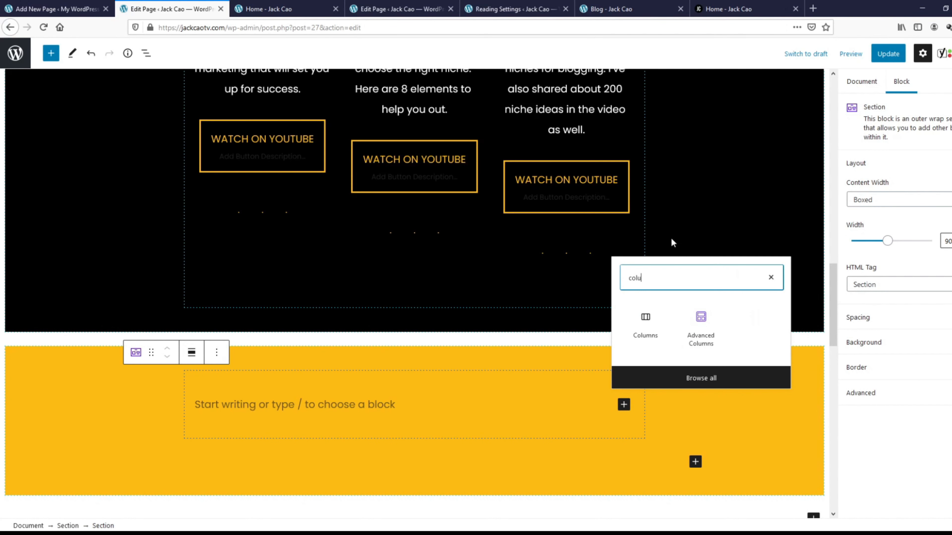
click(657, 325)
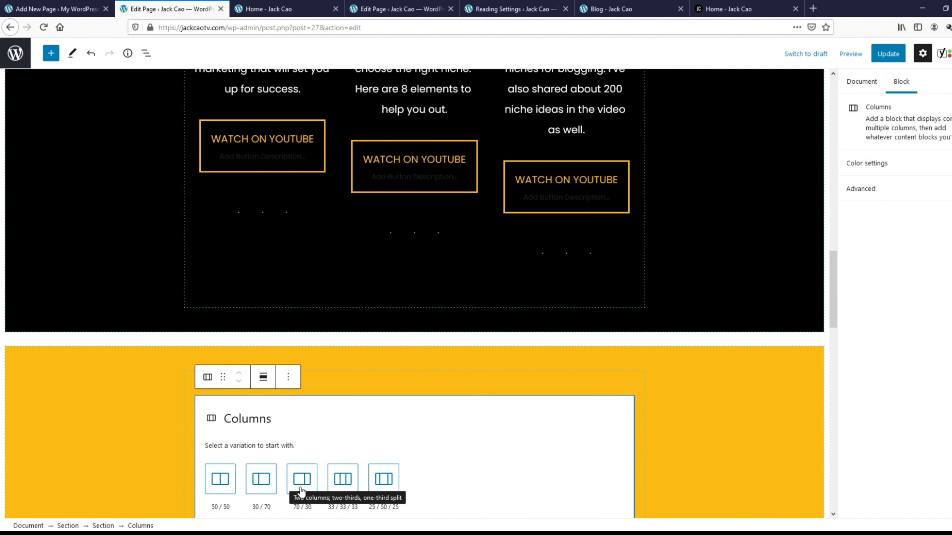
click(302, 479)
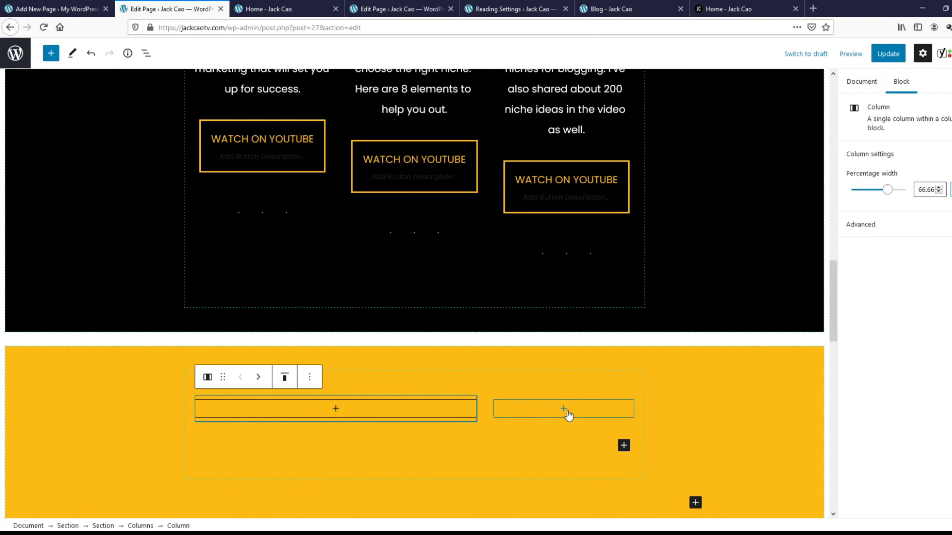
Step: Add a paragraph reading SUBSCRIBE TO MY YOUTUBE CHANNEL to the wider column, with bold black text
click(335, 411)
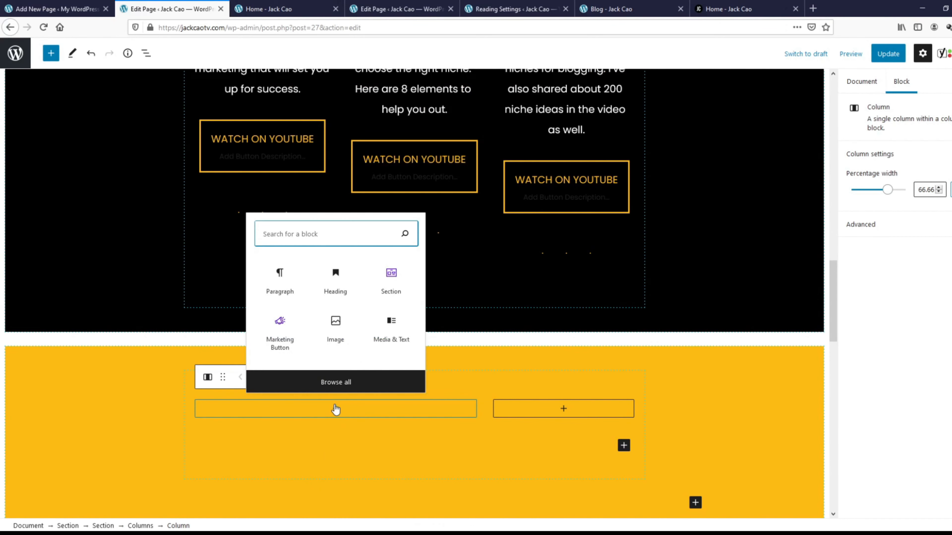
click(277, 285)
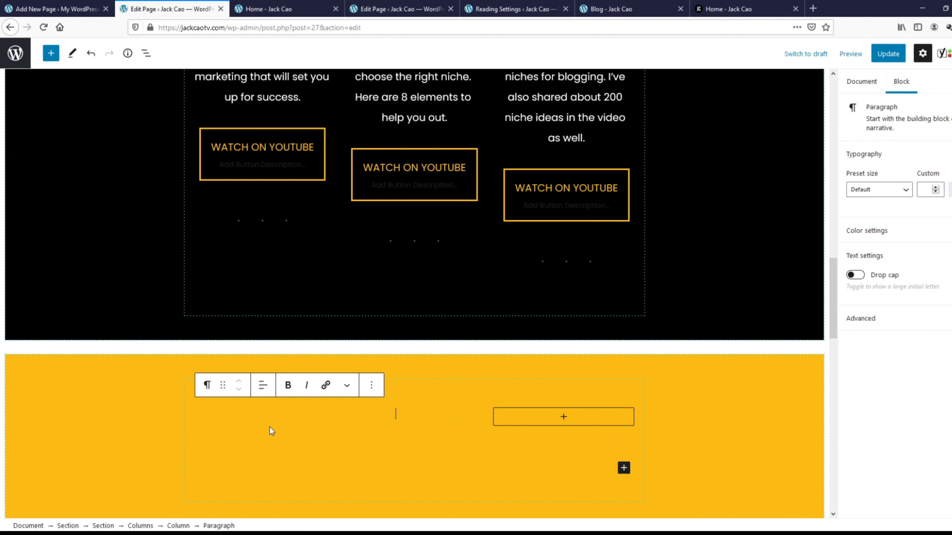
text(SUBSCRIBE TO MY YOUTUBE CHANNEL)
drag(384, 414, 197, 409)
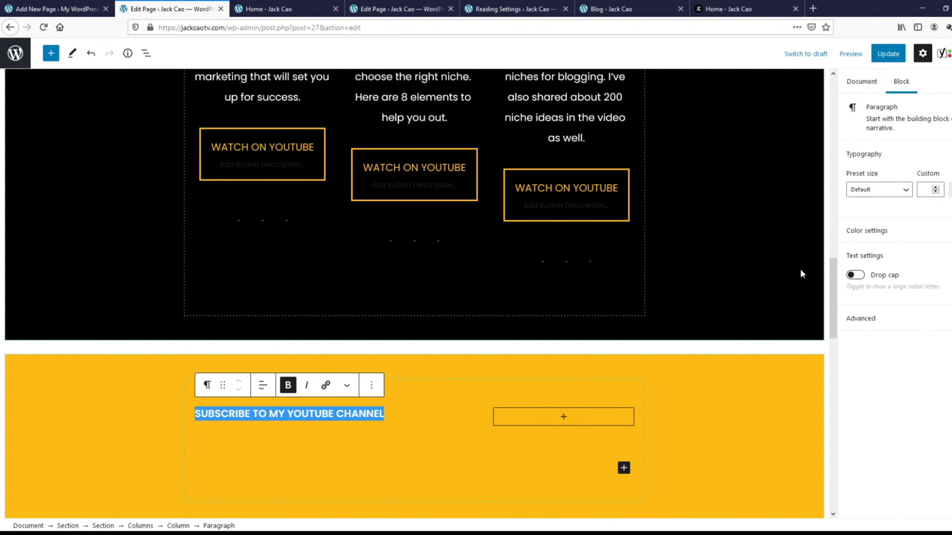
click(870, 231)
click(854, 278)
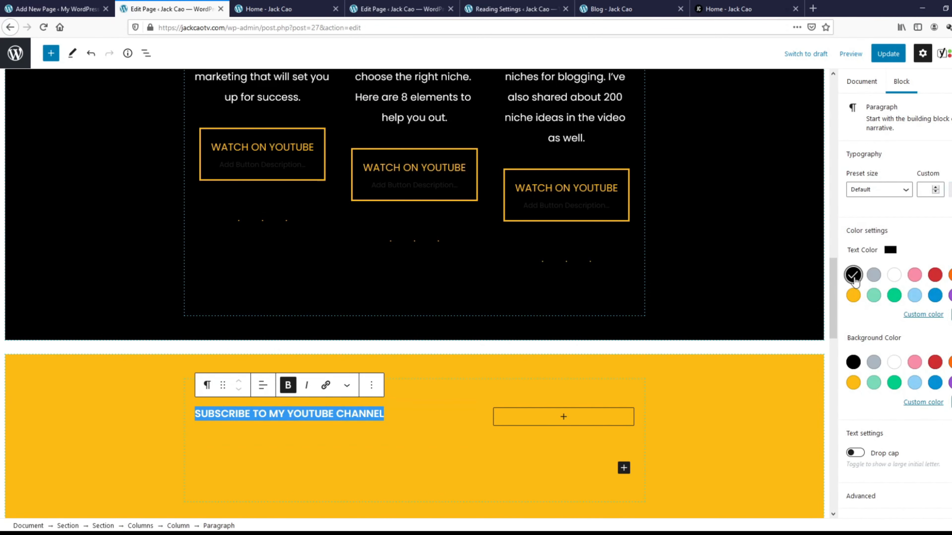
Step: Transform the SUBSCRIBE TO MY YOUTUBE CHANNEL paragraph into an H3 heading
click(208, 386)
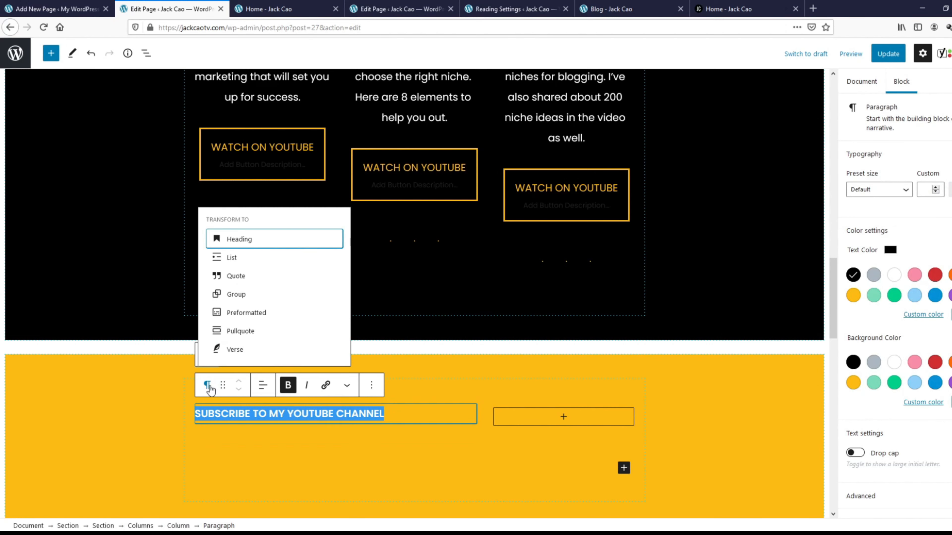
click(208, 387)
click(208, 387)
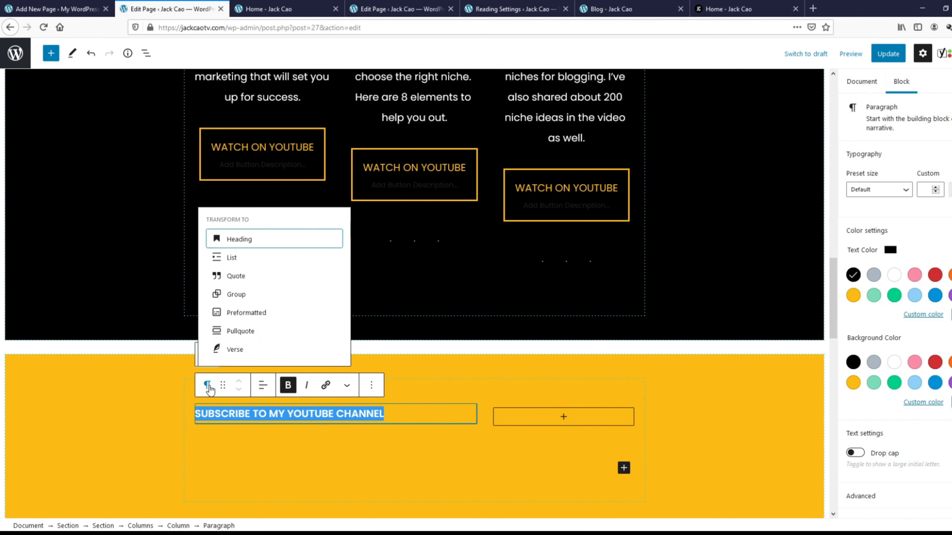
click(250, 243)
click(263, 385)
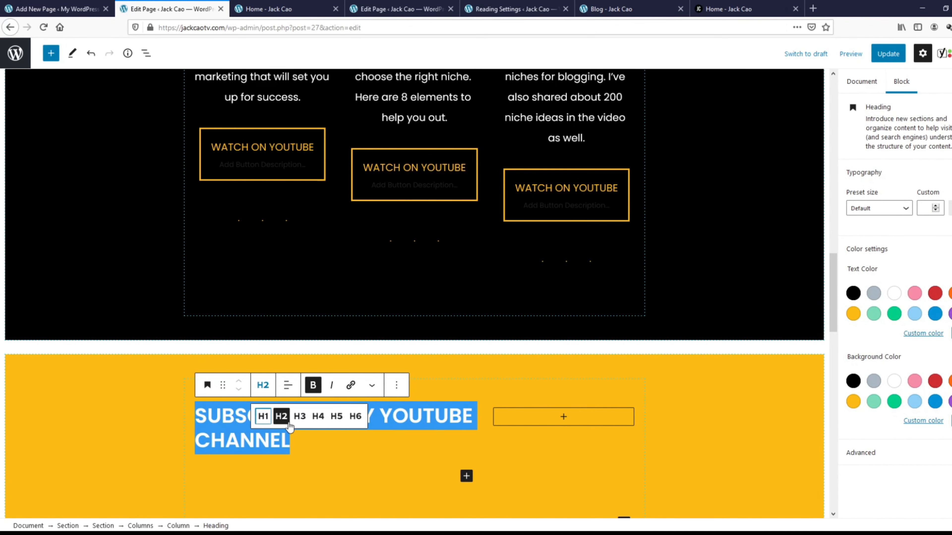
click(299, 416)
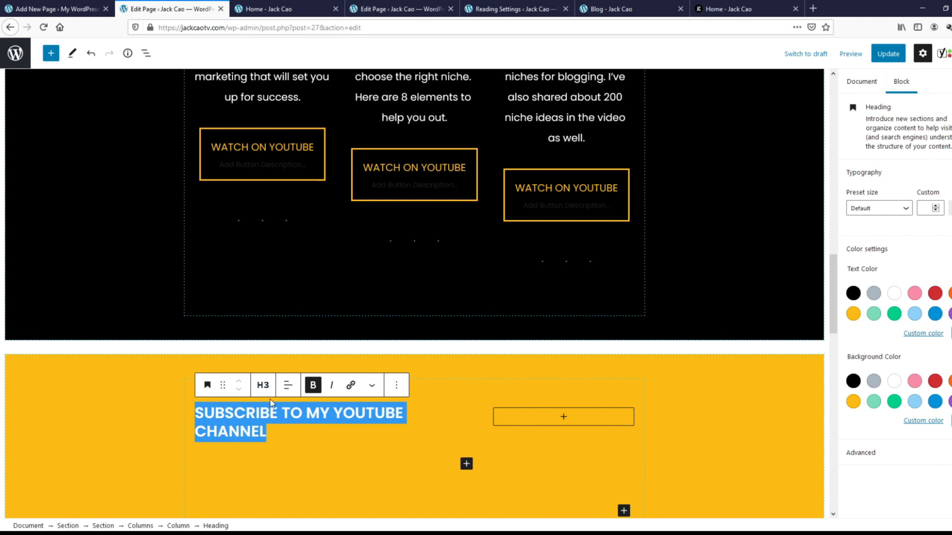
Step: Add a Marketing Button to the narrow column with a P title tag, amber title, black background and black hover border
click(568, 420)
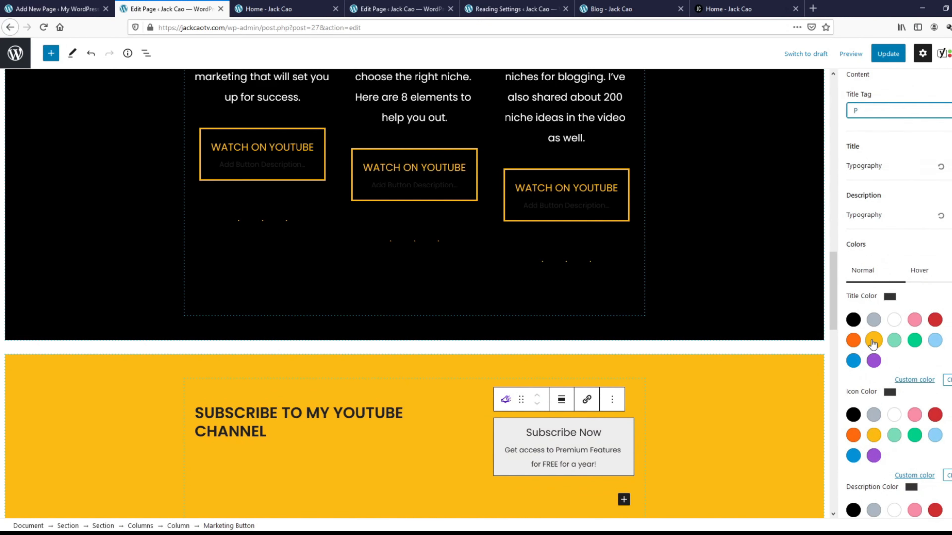
click(873, 343)
click(927, 219)
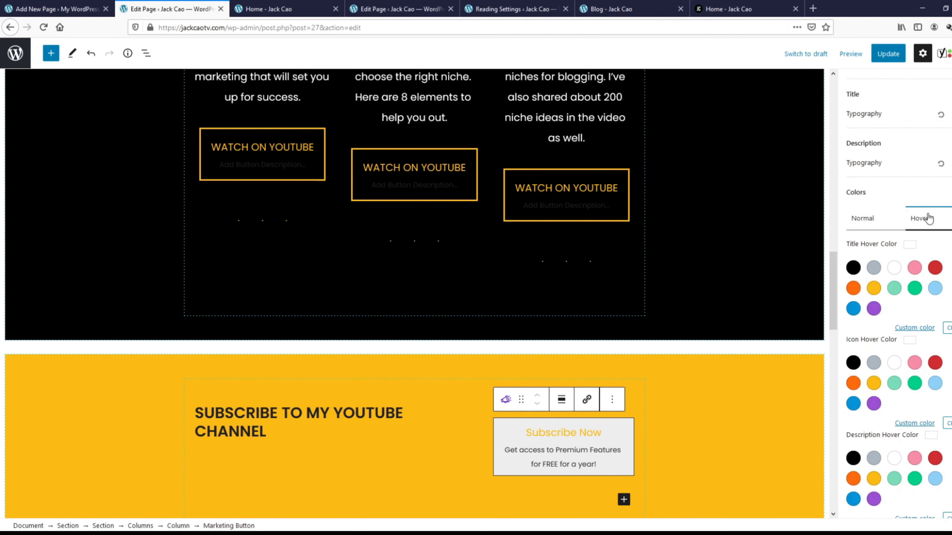
click(895, 268)
scroll(895, 270, down, 6)
click(894, 246)
click(853, 340)
click(869, 480)
scroll(862, 375, down, 6)
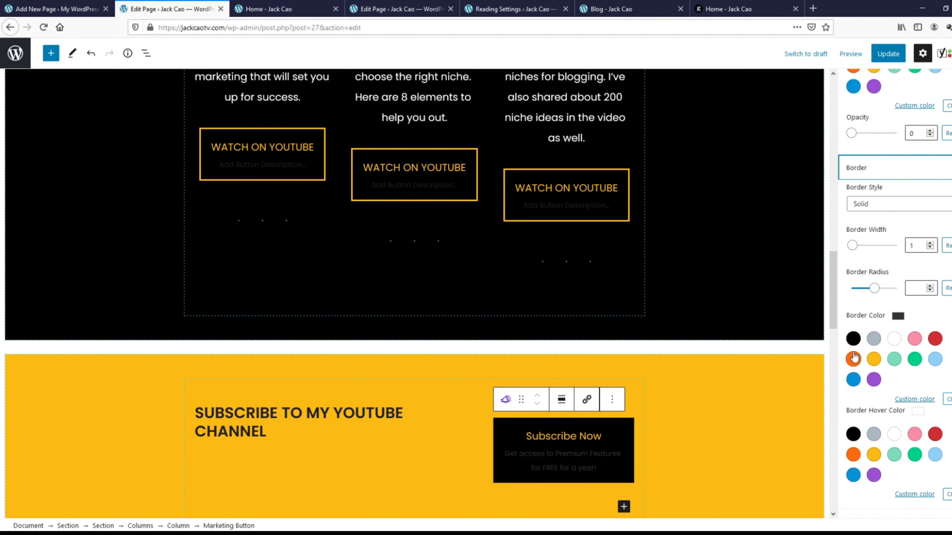
click(853, 434)
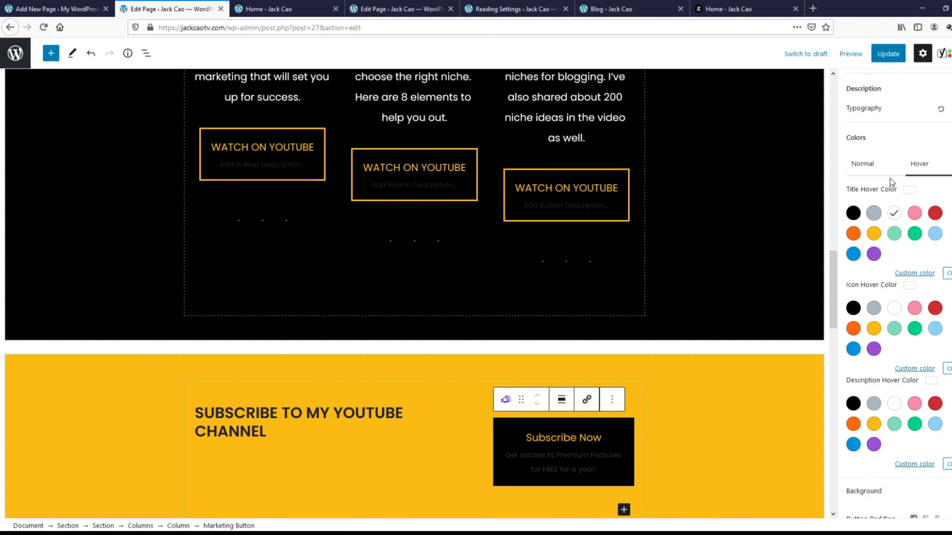
Step: Change the Marketing Button's title to SUBSCRIBE and delete its description text
double_click(589, 437)
drag(505, 455, 602, 465)
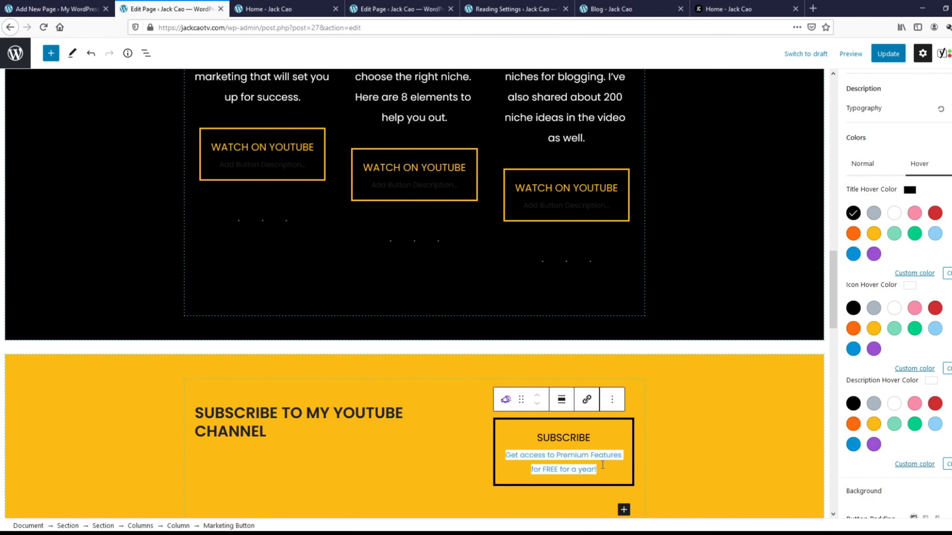
key(BackSpace)
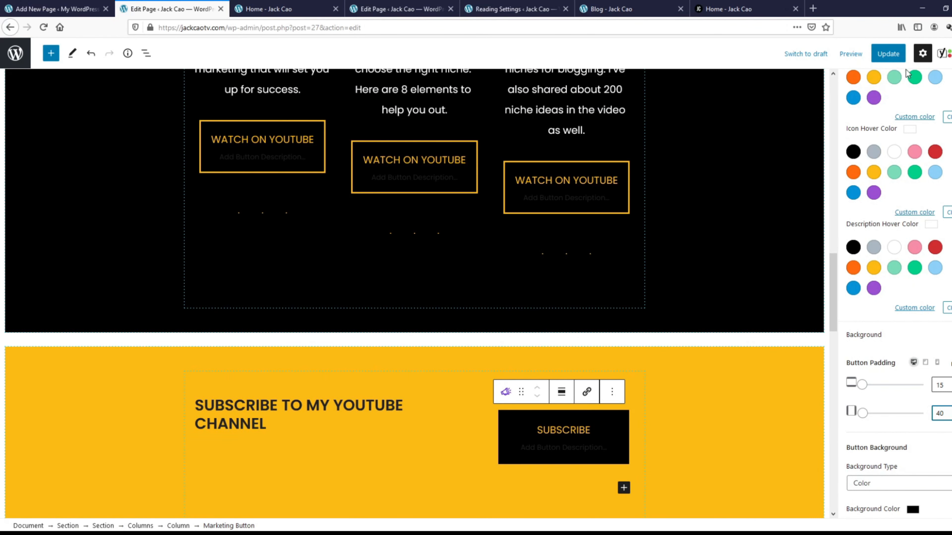
Step: Update the page, reload its preview and check the amber subscribe section below the videos
click(887, 54)
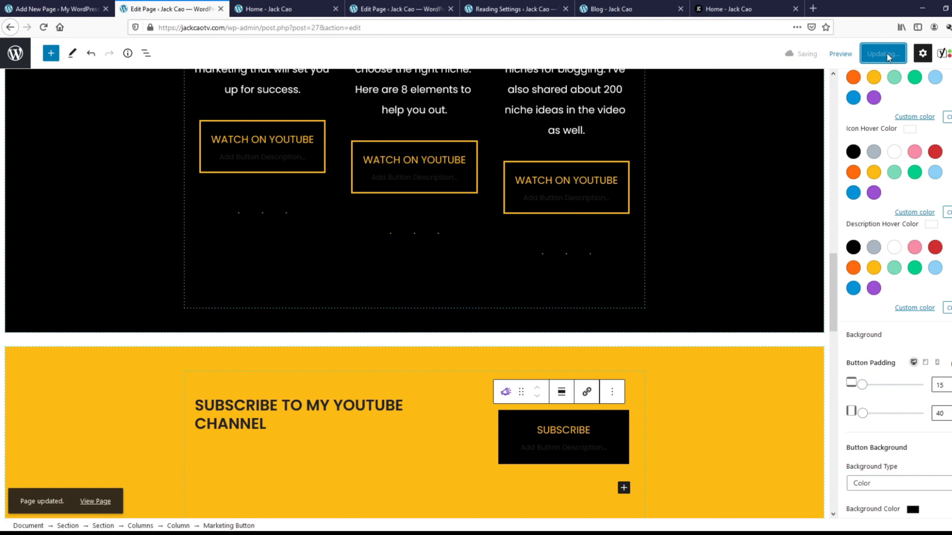
click(285, 9)
click(43, 32)
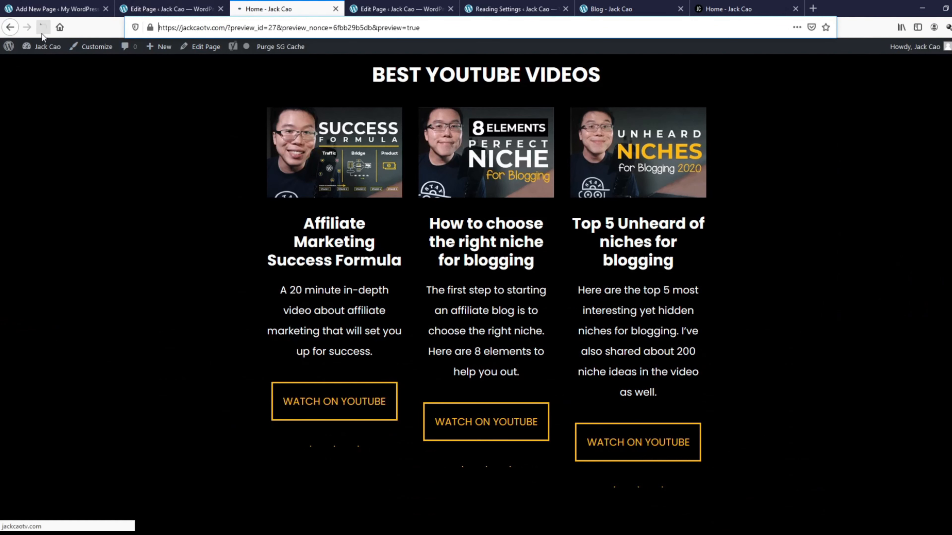
scroll(158, 184, down, 5)
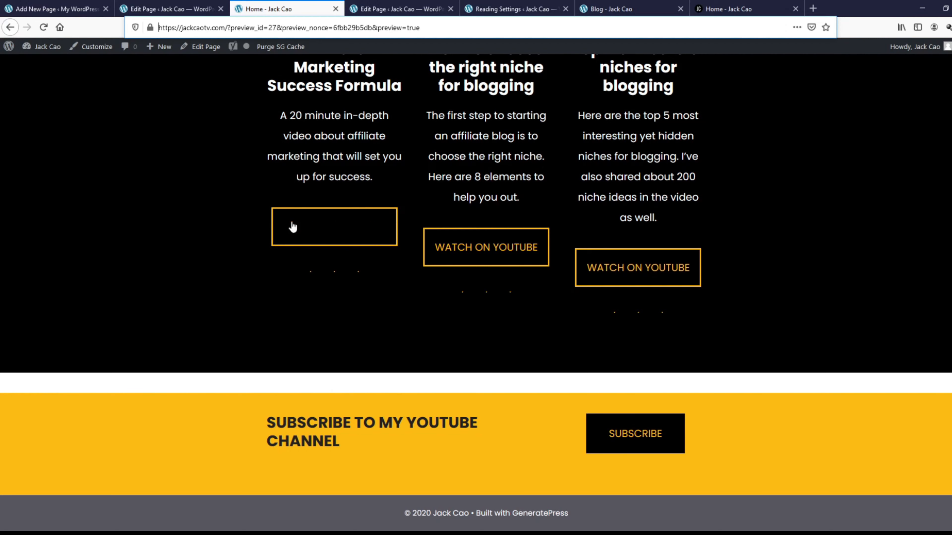
Step: Return to the page editor and set the amber outer section's top margin to -35 to close the white gap above it
click(180, 8)
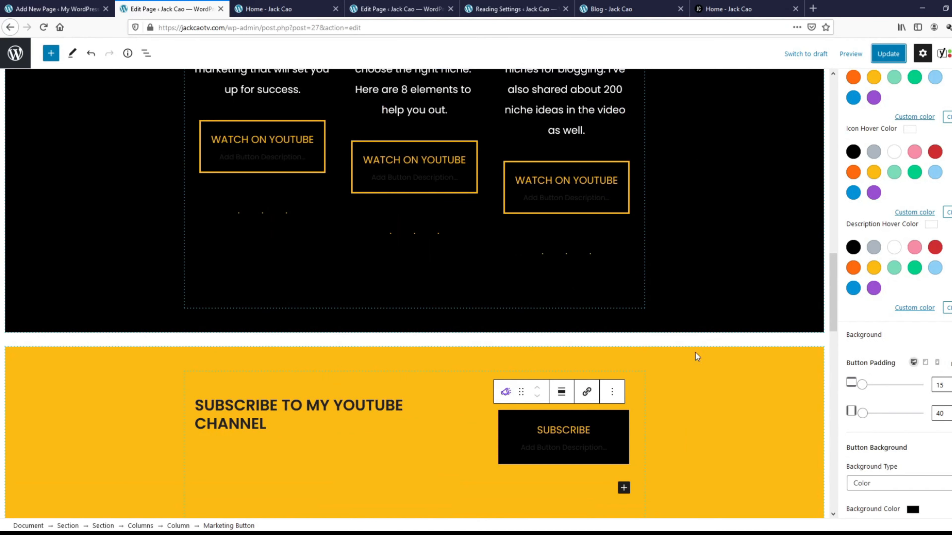
click(764, 383)
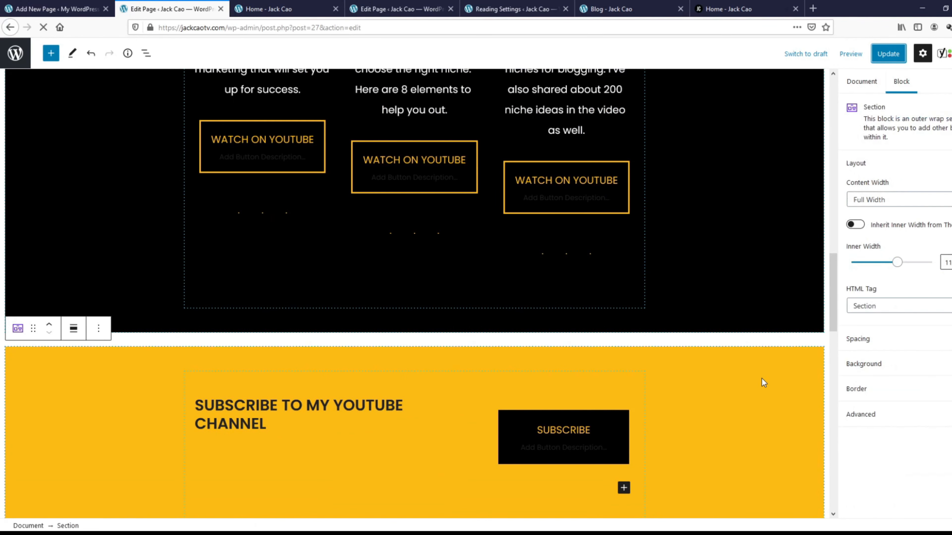
click(875, 339)
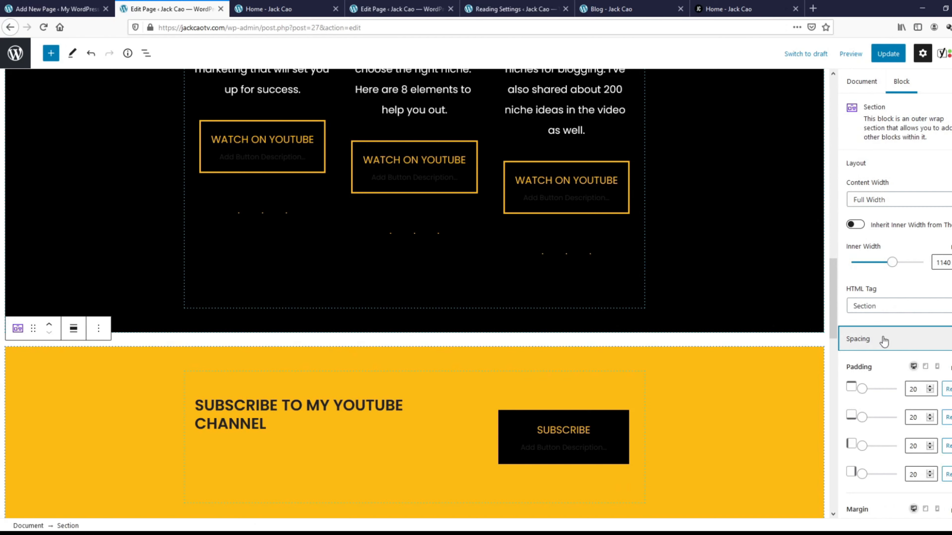
scroll(883, 341, down, 5)
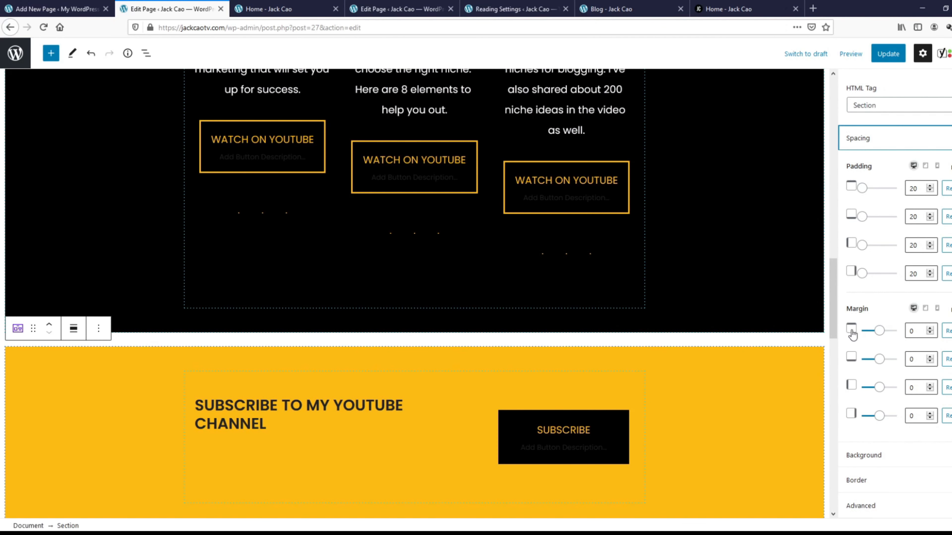
click(930, 334)
click(930, 333)
click(930, 334)
click(930, 334)
click(930, 333)
click(930, 333)
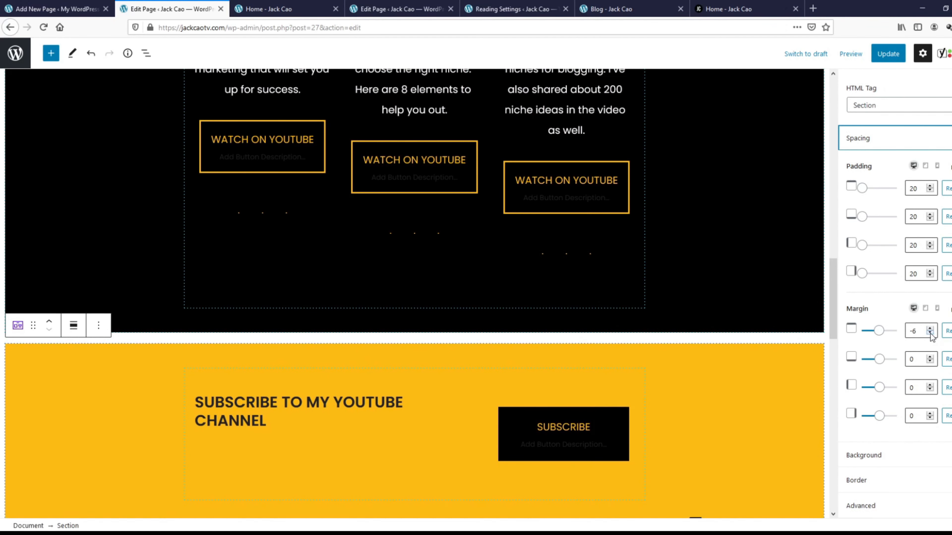
click(930, 333)
click(930, 334)
click(929, 333)
click(930, 333)
click(930, 333)
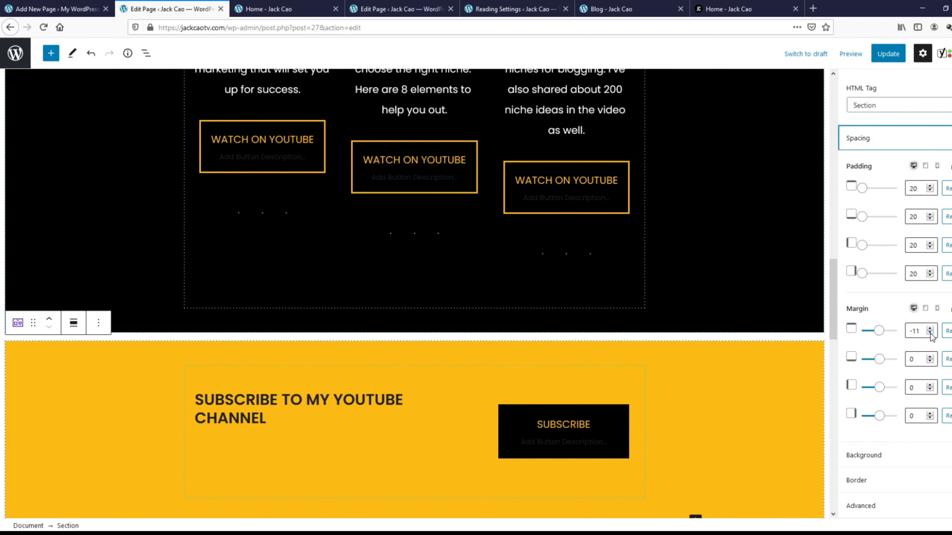
click(930, 333)
click(930, 334)
click(930, 333)
click(930, 333)
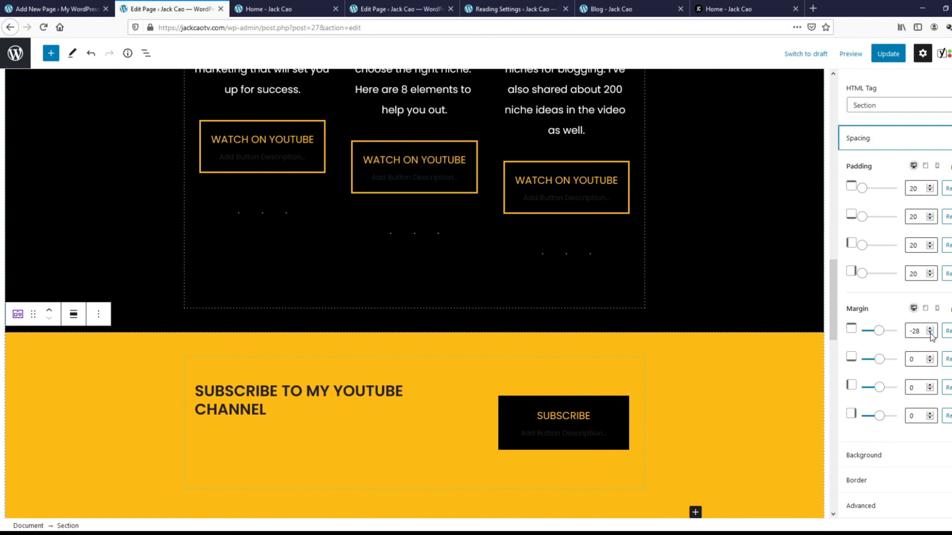
click(930, 333)
click(930, 333)
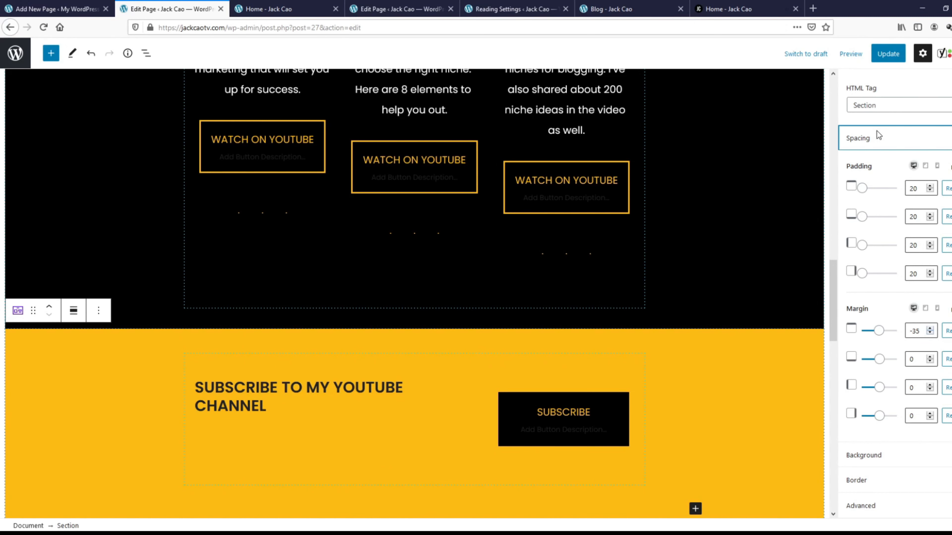
Step: Update the page and reload its preview to check the boundary between the black videos section and the amber section
click(888, 54)
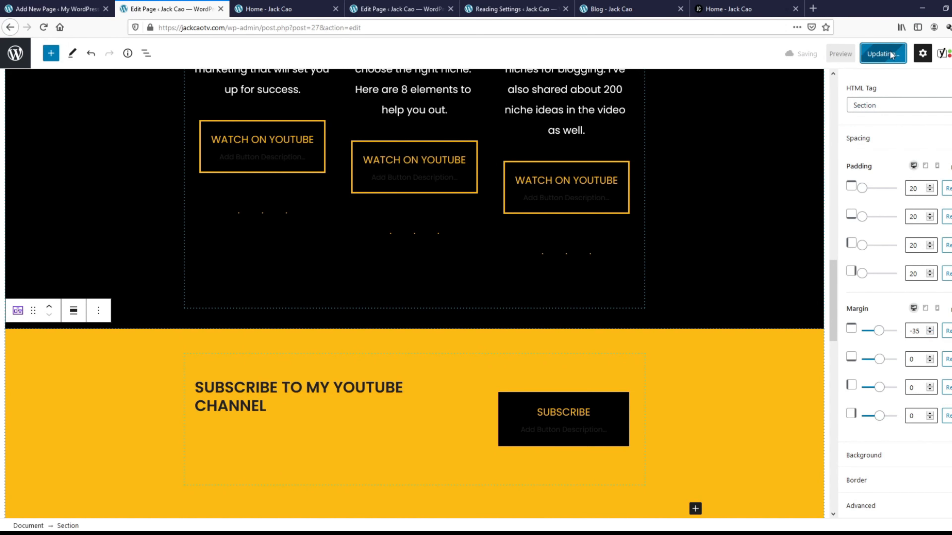
click(254, 11)
click(43, 27)
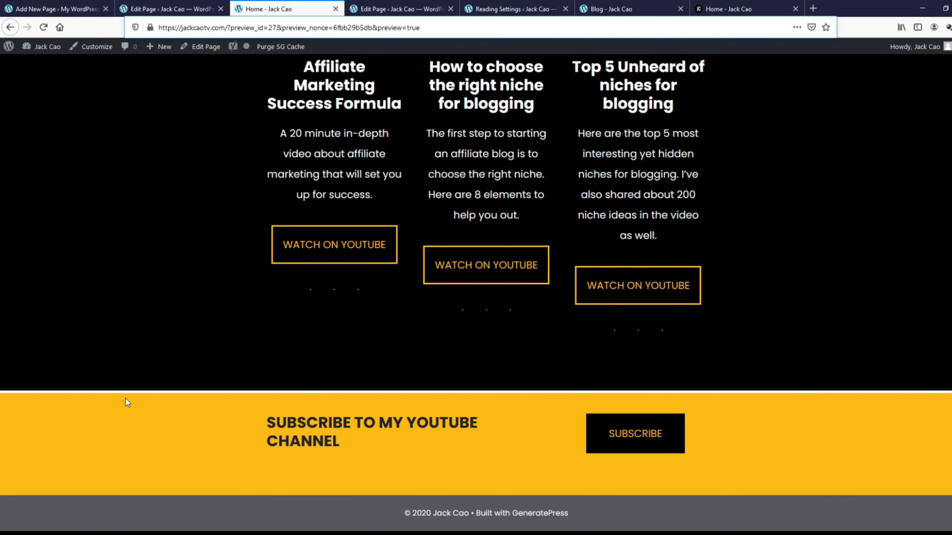
Step: Set the amber outer section's top margin to -40 in the page editor, update the page and reload its preview
click(151, 10)
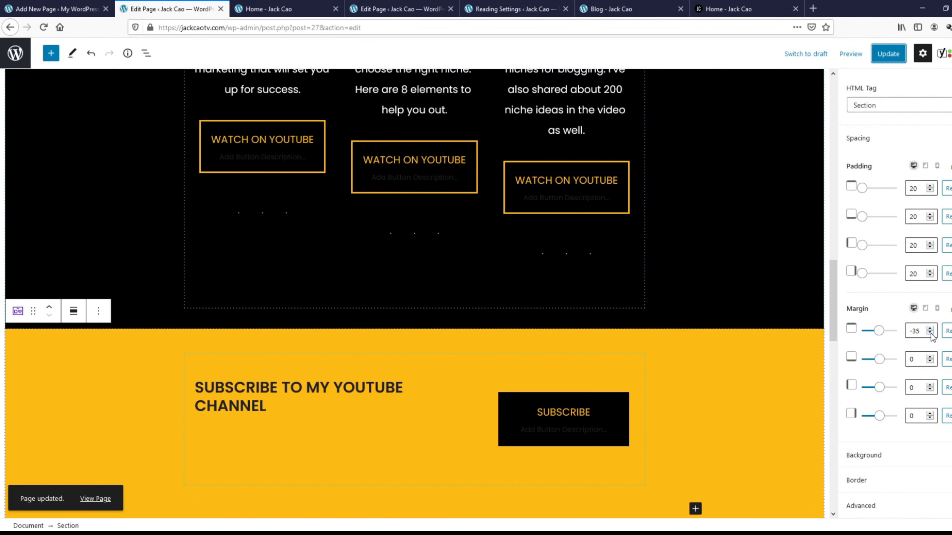
click(262, 9)
click(44, 29)
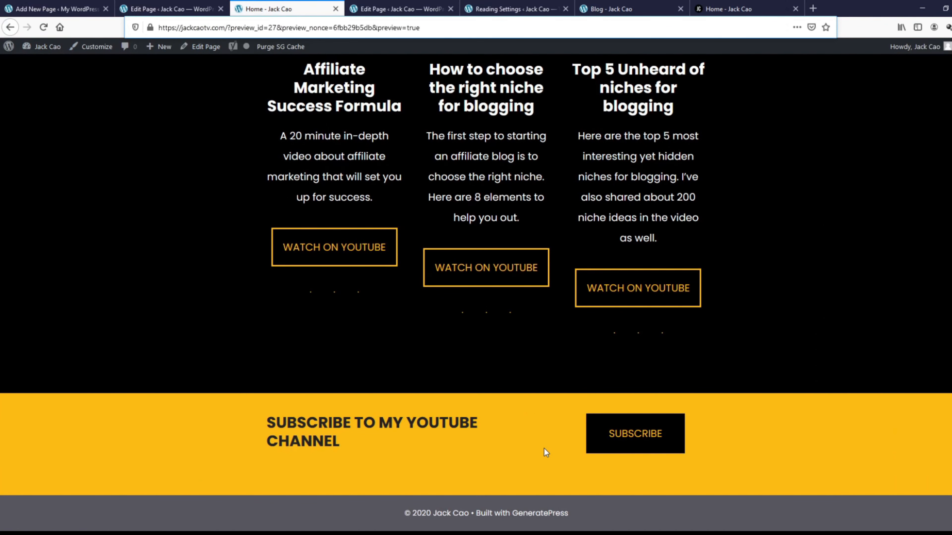
Step: Review the About Jack section on the reference site, and add a Section block below the amber subscribe section in the page editor
click(727, 9)
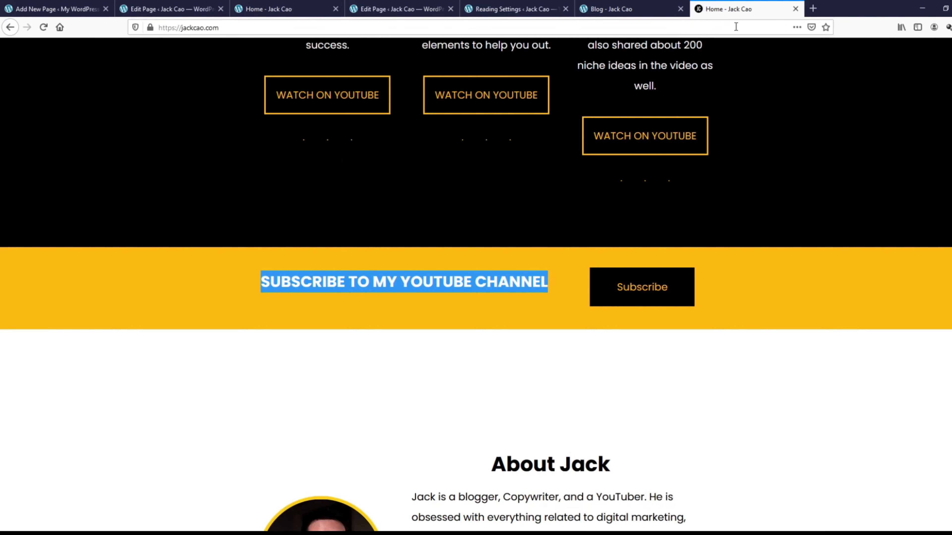
scroll(425, 160, down, 5)
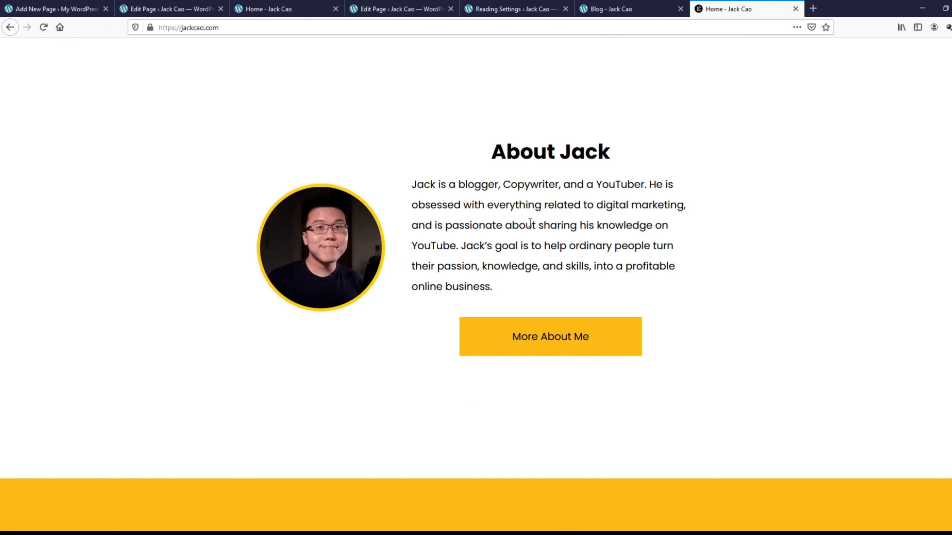
scroll(525, 221, up, 1)
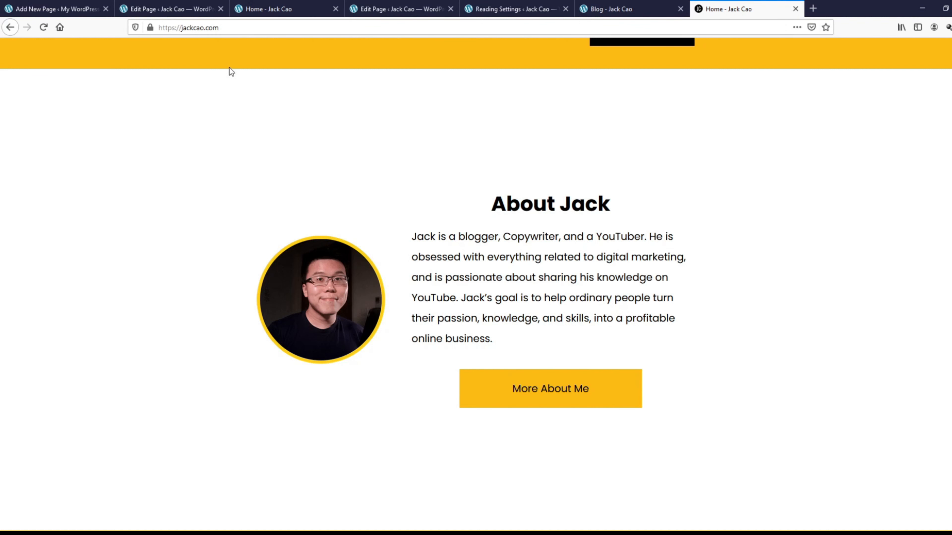
click(165, 8)
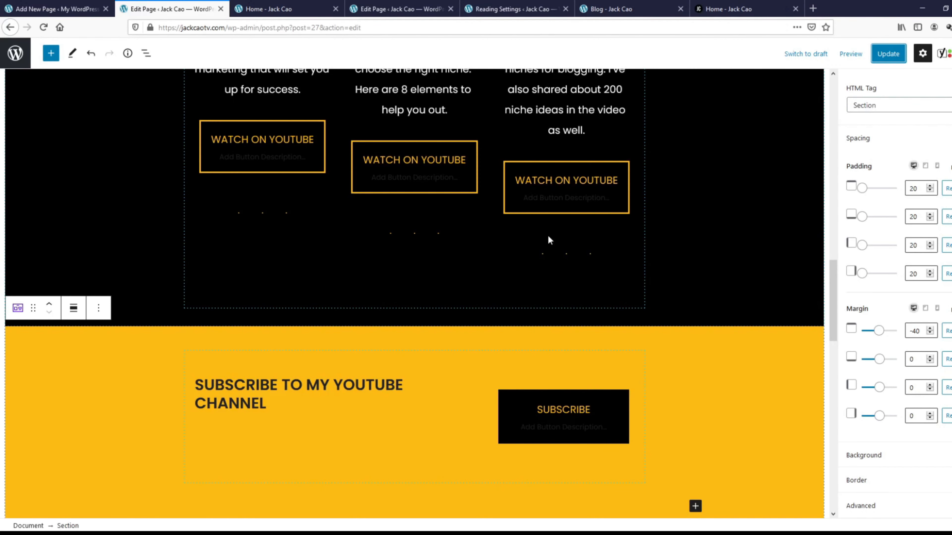
scroll(649, 276, down, 5)
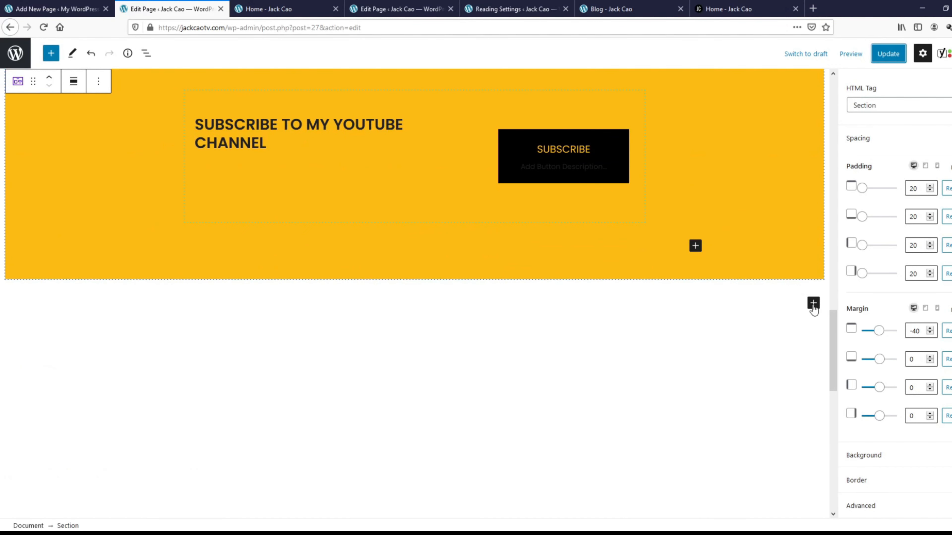
click(812, 304)
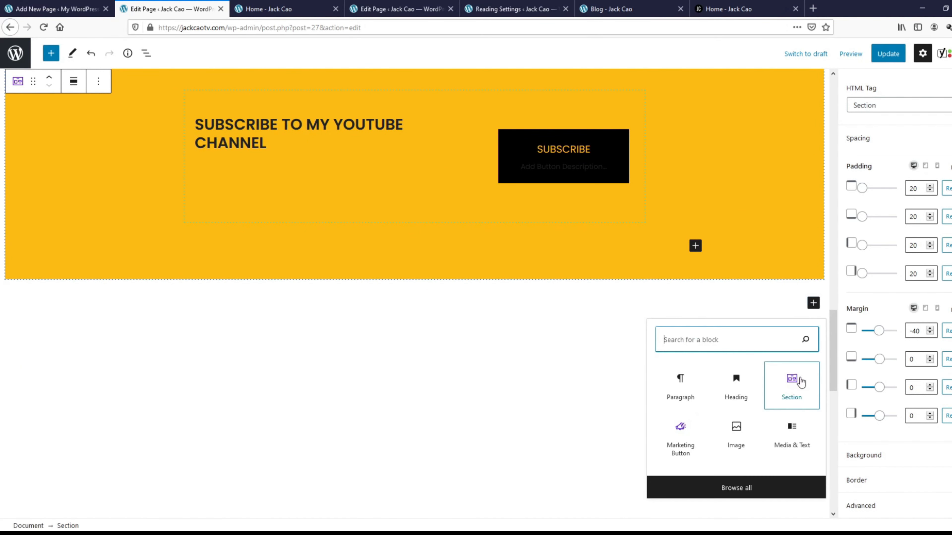
click(794, 384)
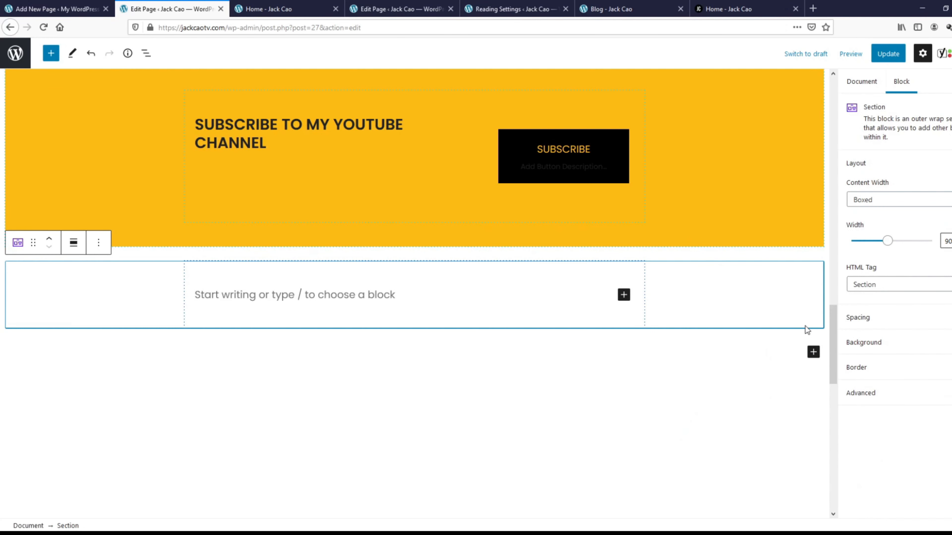
Step: Nest an inner Section in the new section and insert a Media & Text block with the circular portrait photo
click(623, 295)
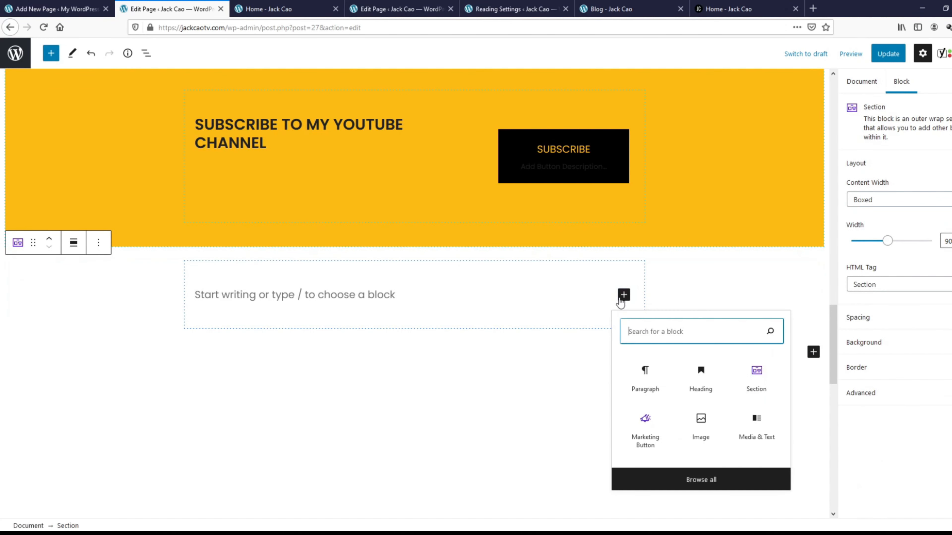
click(743, 381)
click(613, 320)
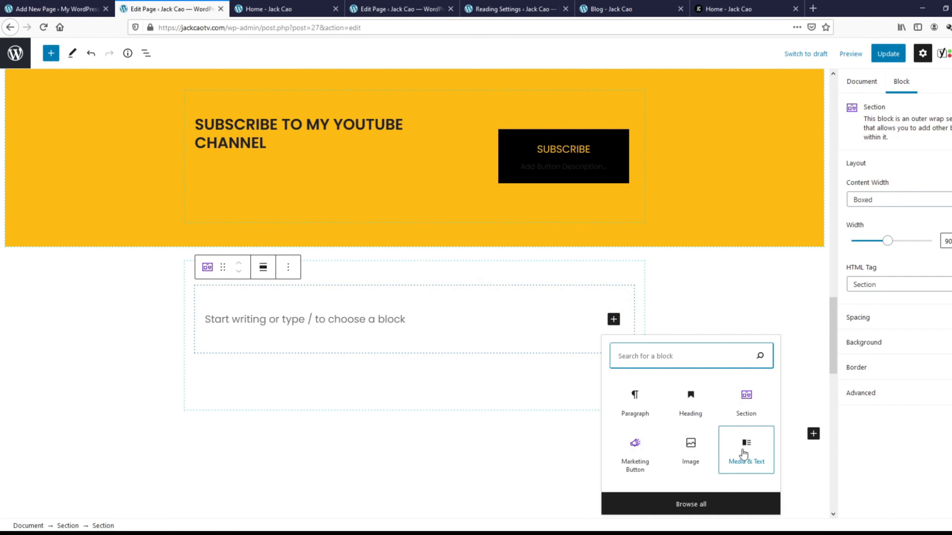
click(744, 455)
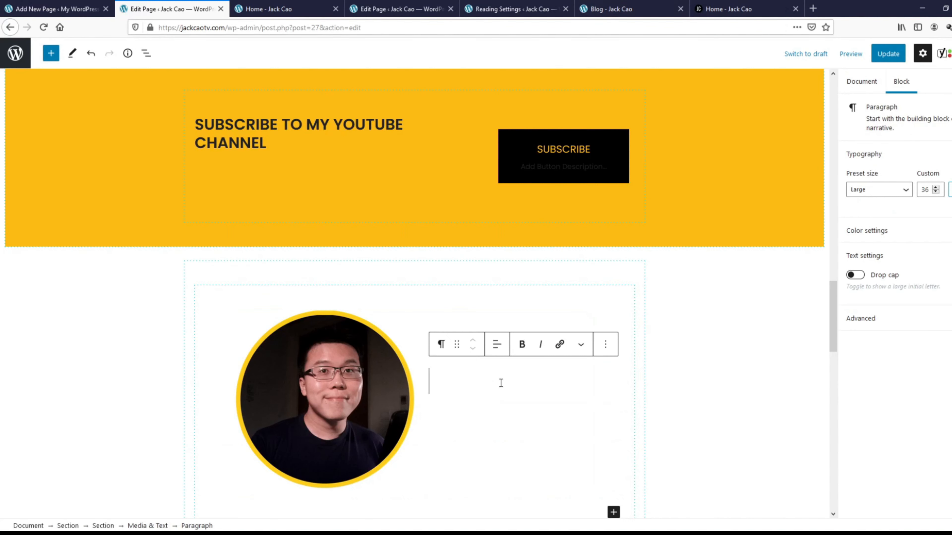
Step: Enter About Jack beside the portrait, centre it and convert it to a bold heading
text(About Jack)
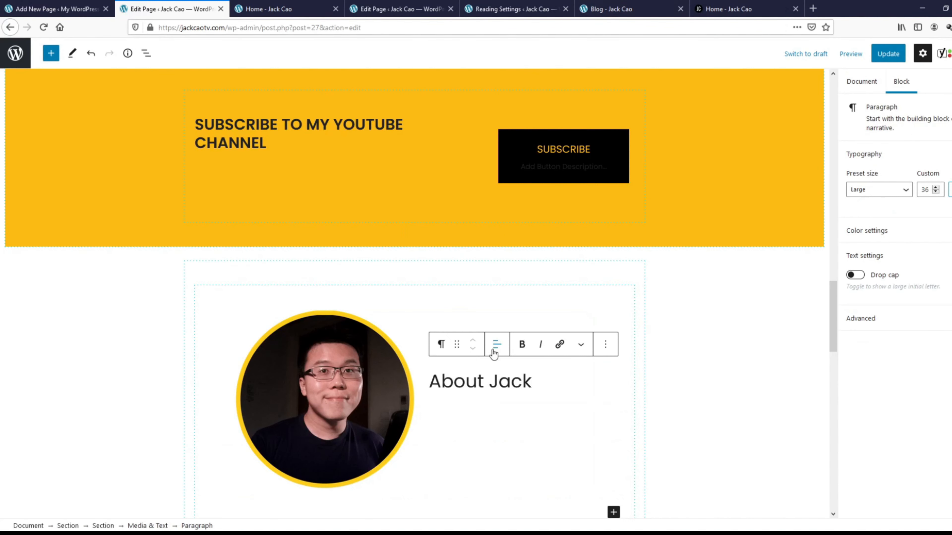
click(497, 345)
click(537, 401)
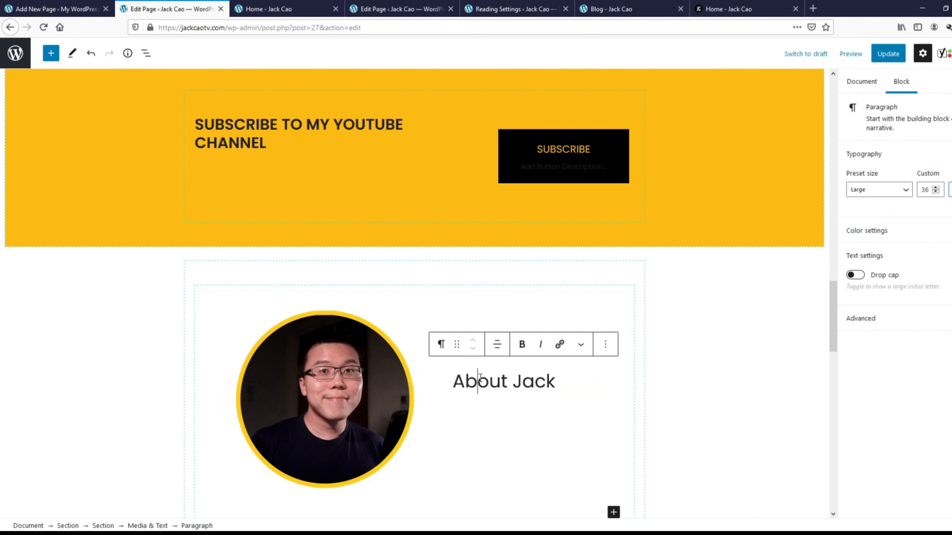
drag(451, 382, 558, 383)
click(441, 345)
click(461, 413)
click(521, 345)
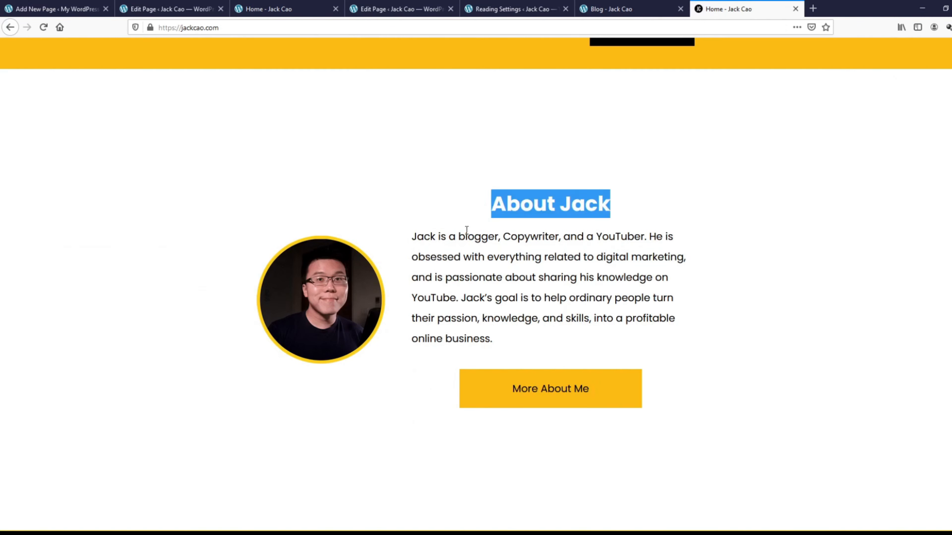
Step: Copy the bio paragraph from the reference site's About Jack section and paste it below the heading in the page editor
drag(411, 236, 492, 339)
key(ctrl+c)
click(201, 12)
click(510, 425)
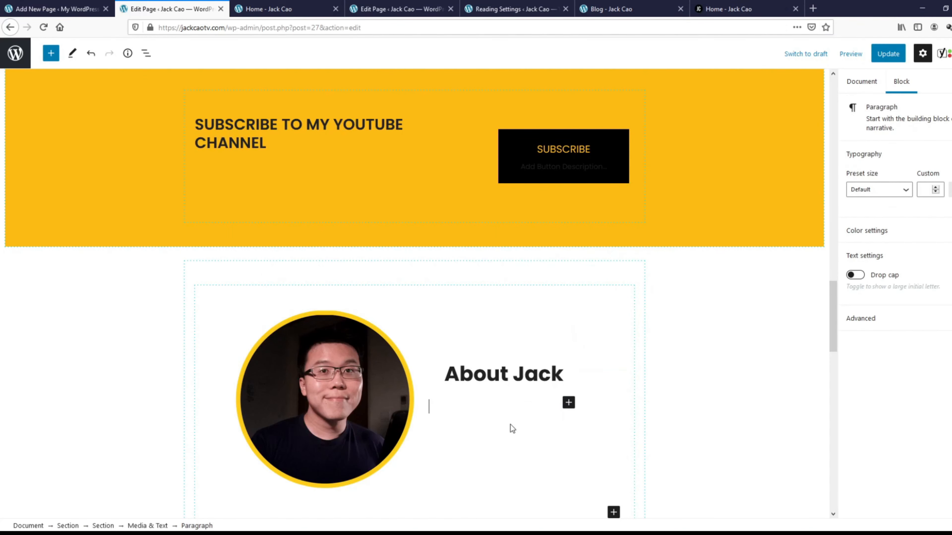
key(ctrl+v)
key(Return)
Step: Add an amber Marketing Button titled MORE ABOUT ME under the bio, with 15/40 padding, no icon or description, a 3-width amber border and black hover border
scroll(525, 390, down, 1)
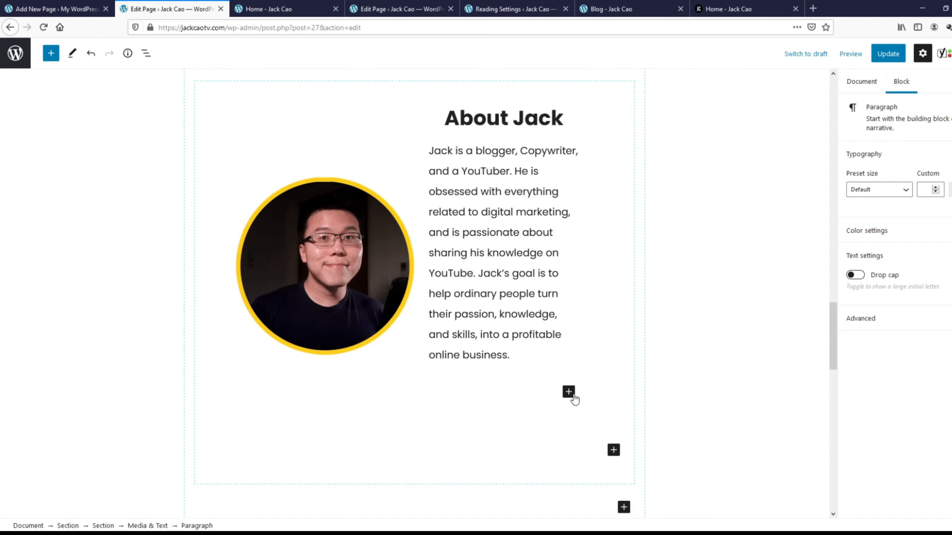
click(568, 392)
click(597, 312)
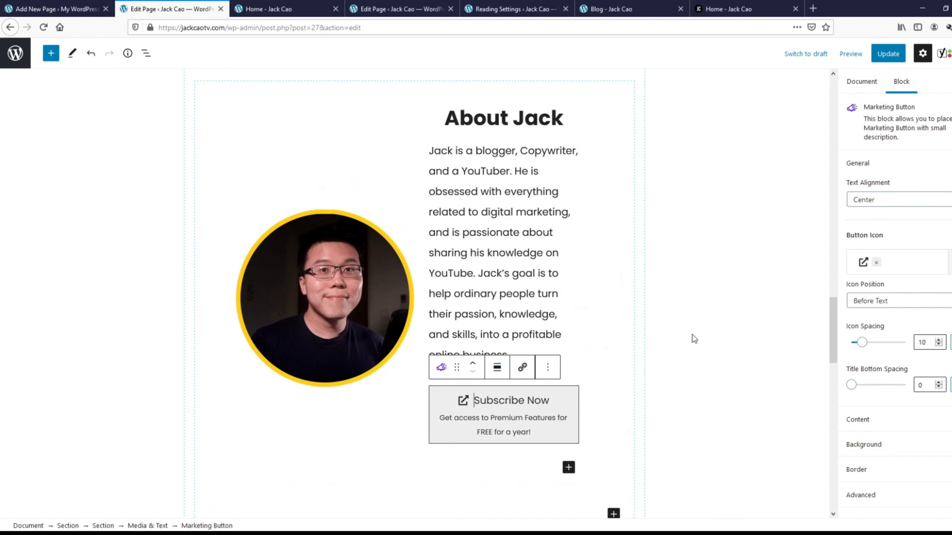
click(862, 431)
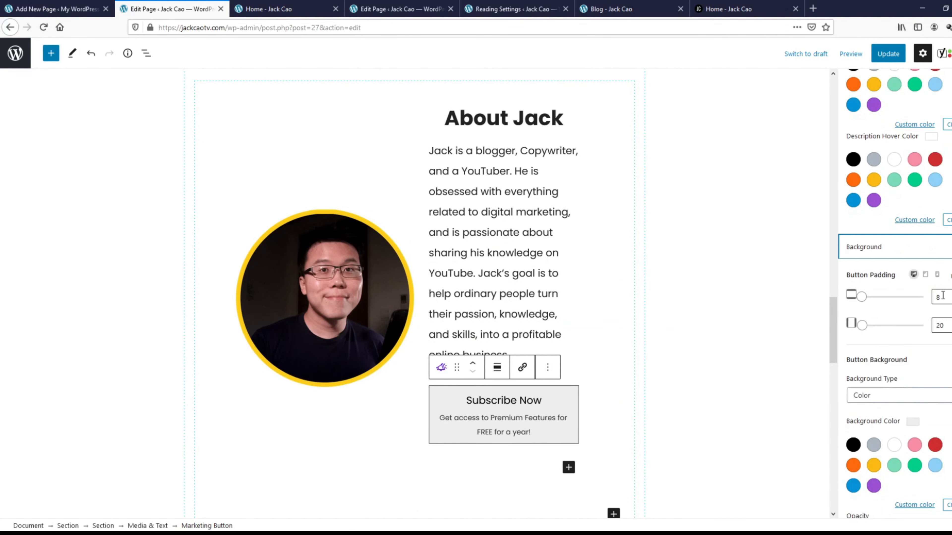
click(875, 362)
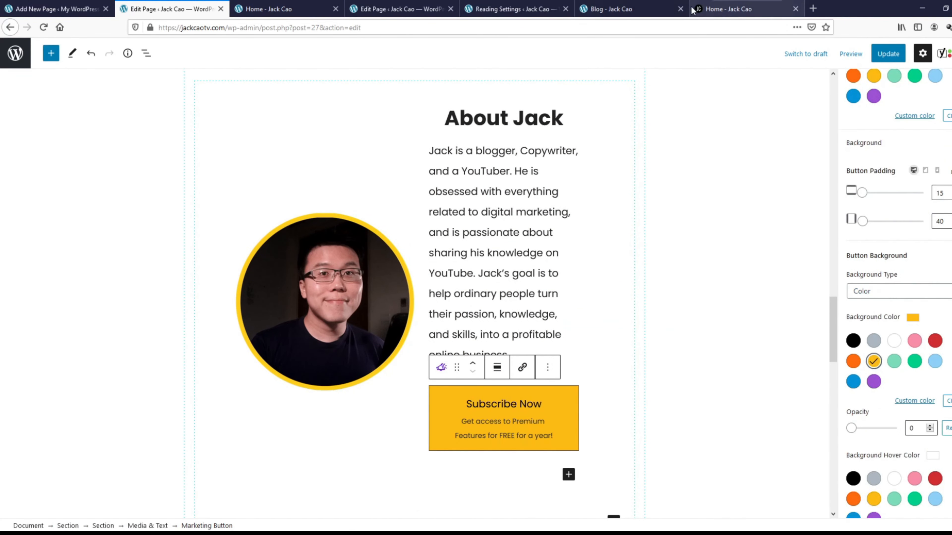
scroll(896, 300, down, 5)
drag(466, 405, 504, 404)
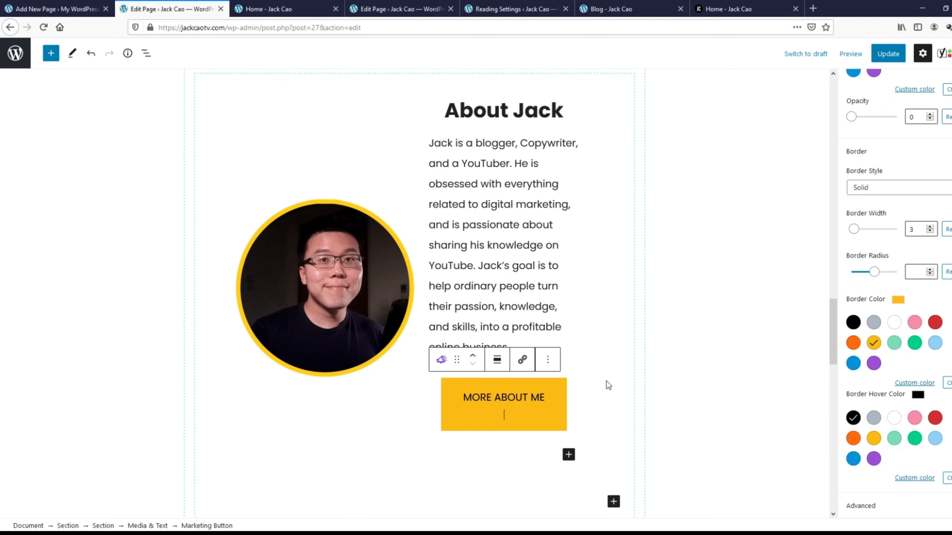
Step: Narrow the Media & Text block's image column to shrink the portrait, and update the page to check the section in the reloaded preview
click(414, 289)
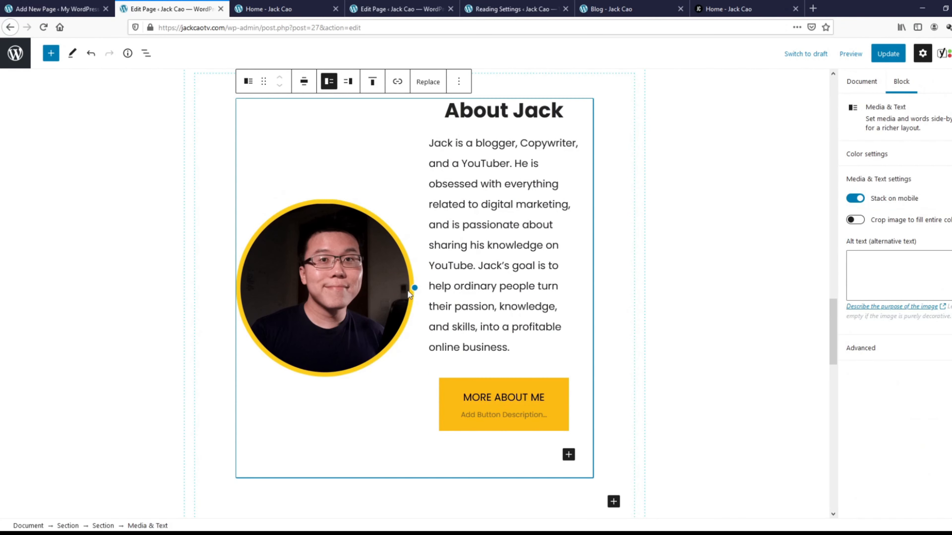
drag(415, 286, 351, 287)
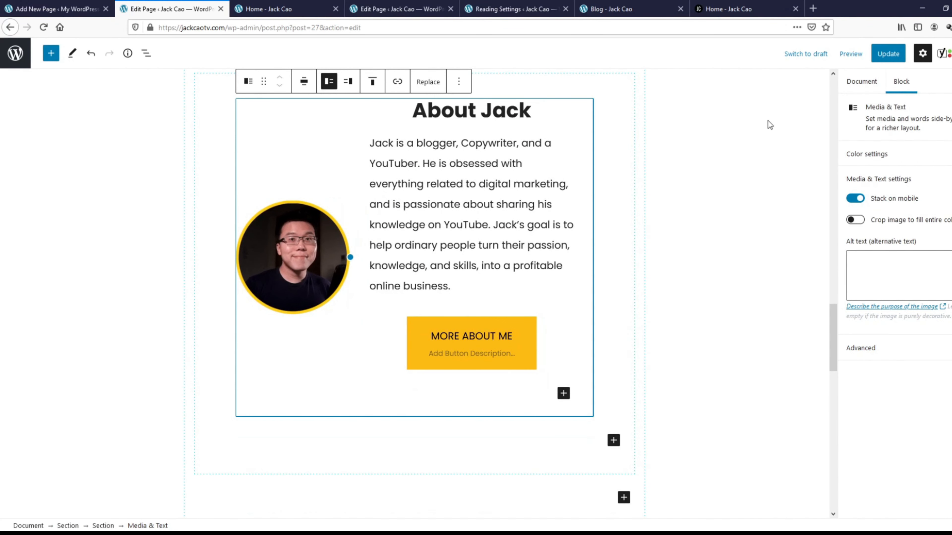
click(887, 53)
click(269, 9)
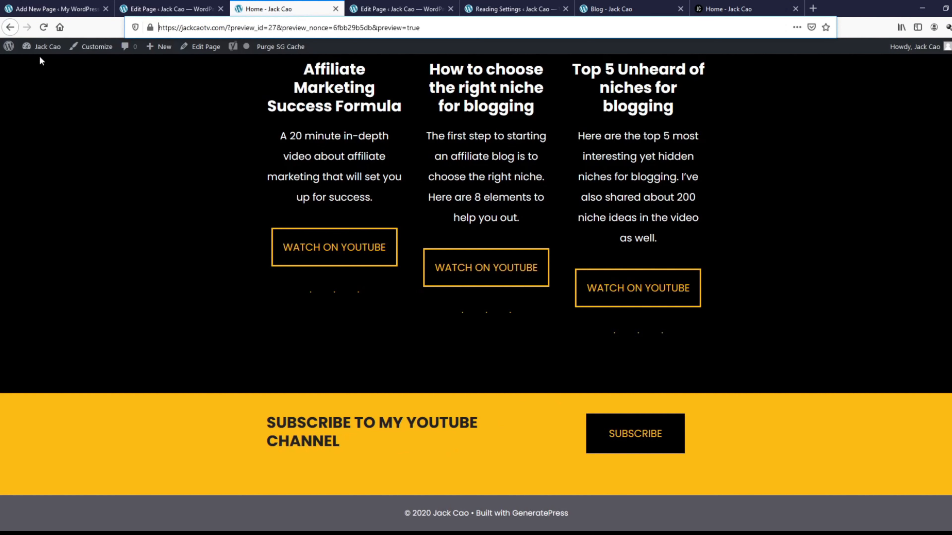
click(42, 27)
scroll(111, 149, down, 5)
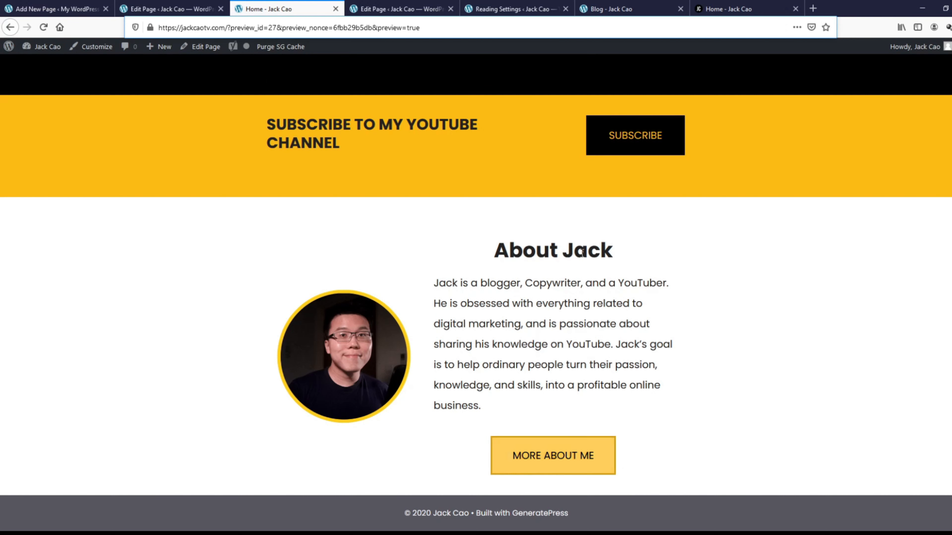
Step: Return to the page editor and set the About Jack outer section's top and bottom padding to 200
click(163, 11)
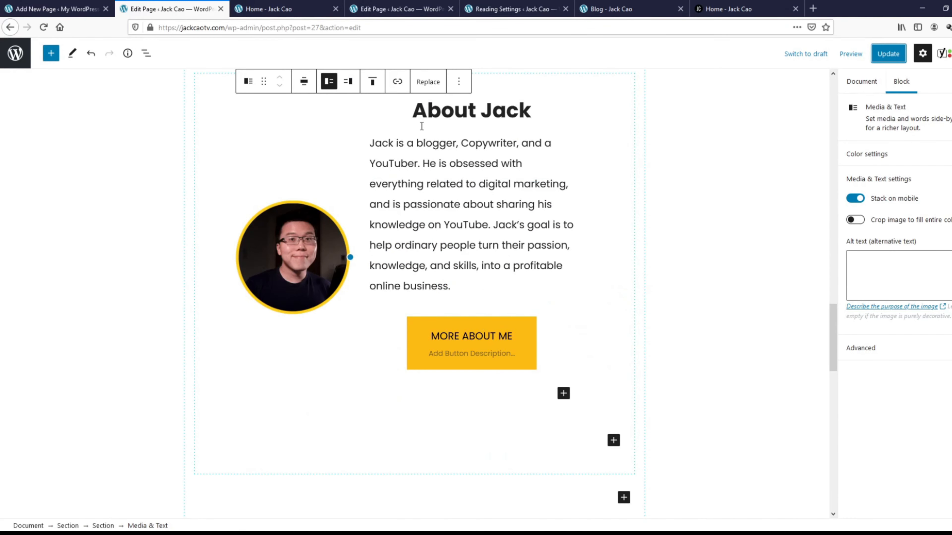
click(690, 191)
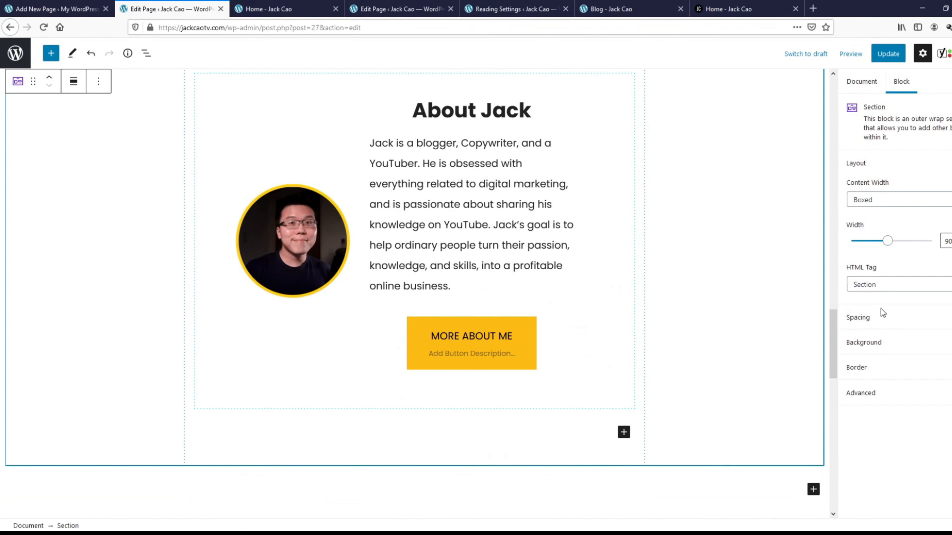
click(888, 318)
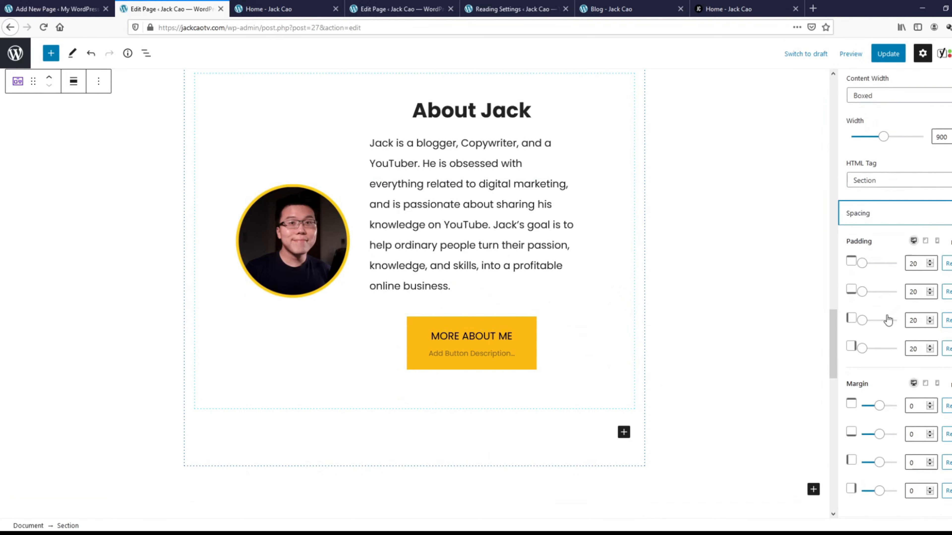
click(916, 263)
text(0)
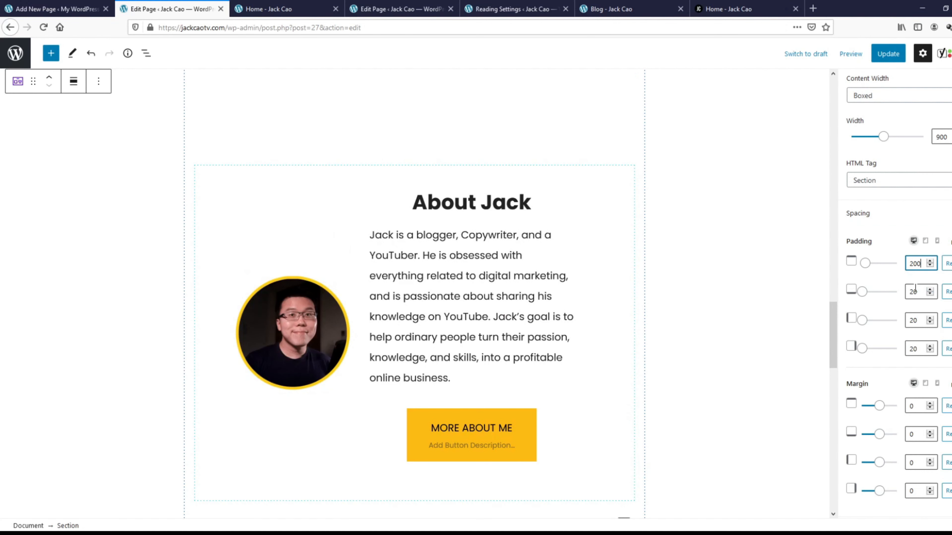
click(919, 292)
text(0)
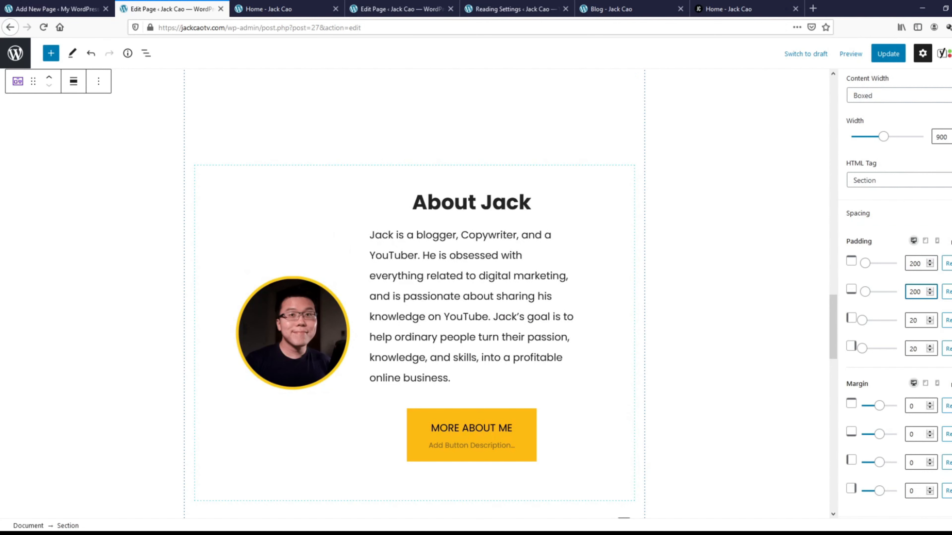
Step: Update the page, reload its preview and compare the About Jack section with the reference site
click(887, 55)
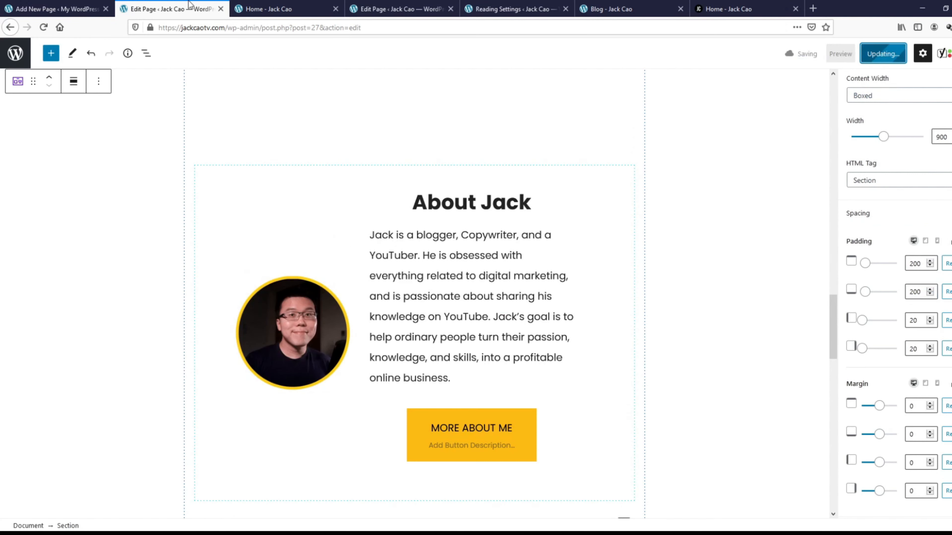
click(268, 10)
click(44, 27)
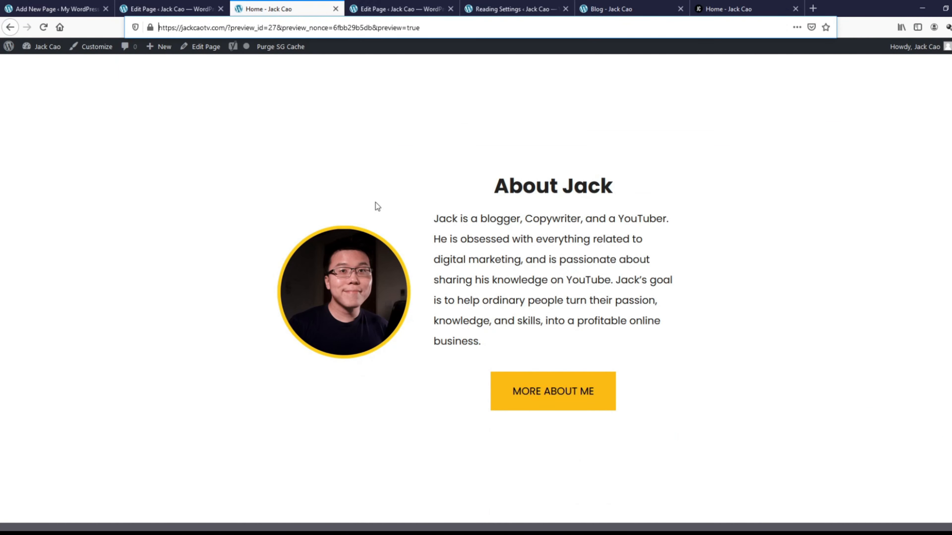
click(753, 12)
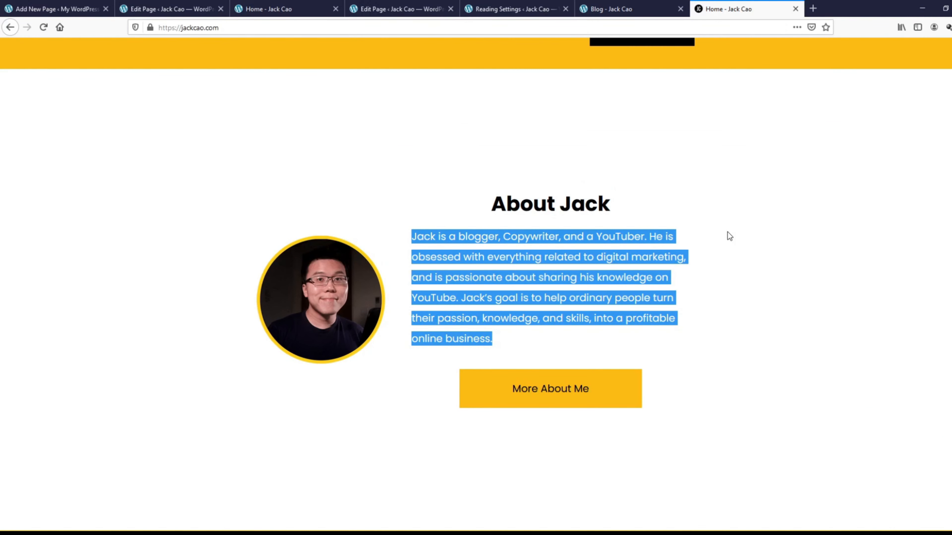
Step: Review the Free Courses section on the reference site, and add a section containing a nested section below About Jack in the page editor
scroll(728, 232, down, 10)
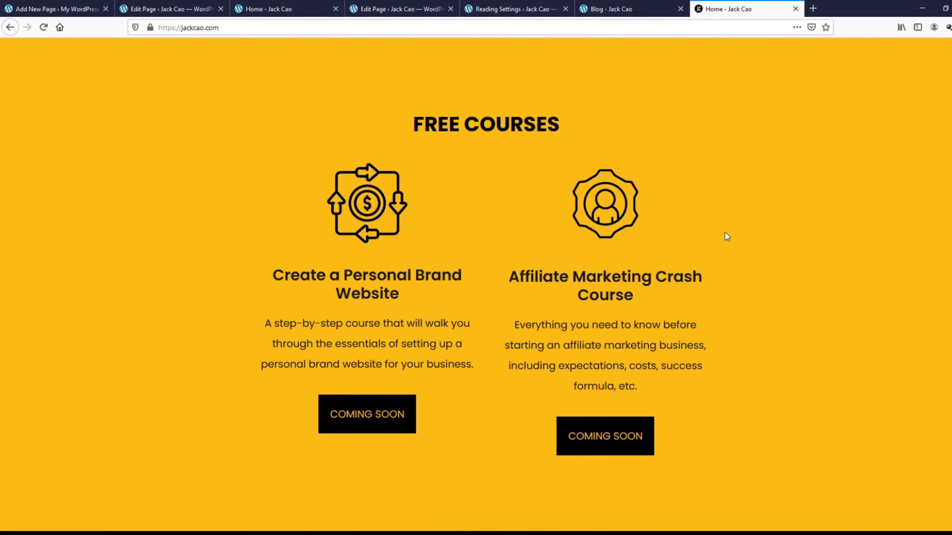
scroll(810, 246, up, 1)
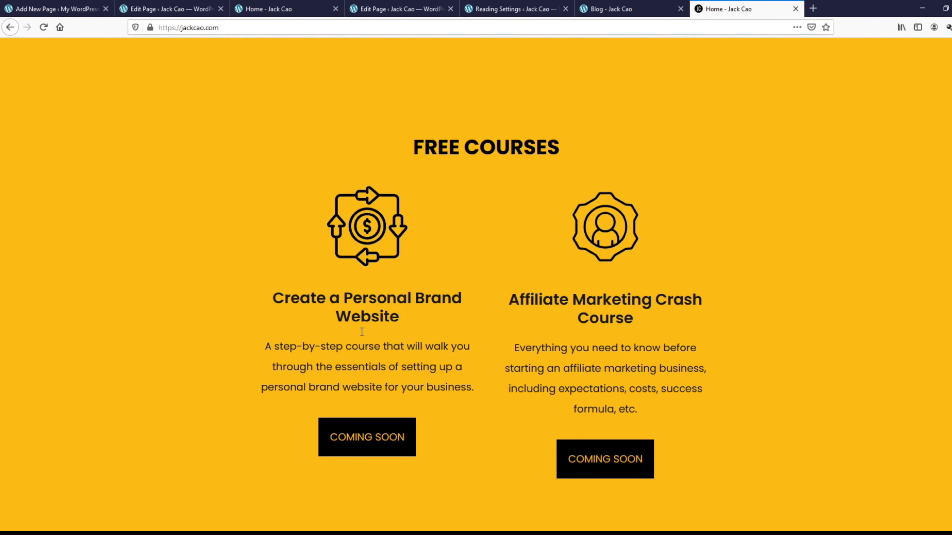
scroll(371, 453, down, 3)
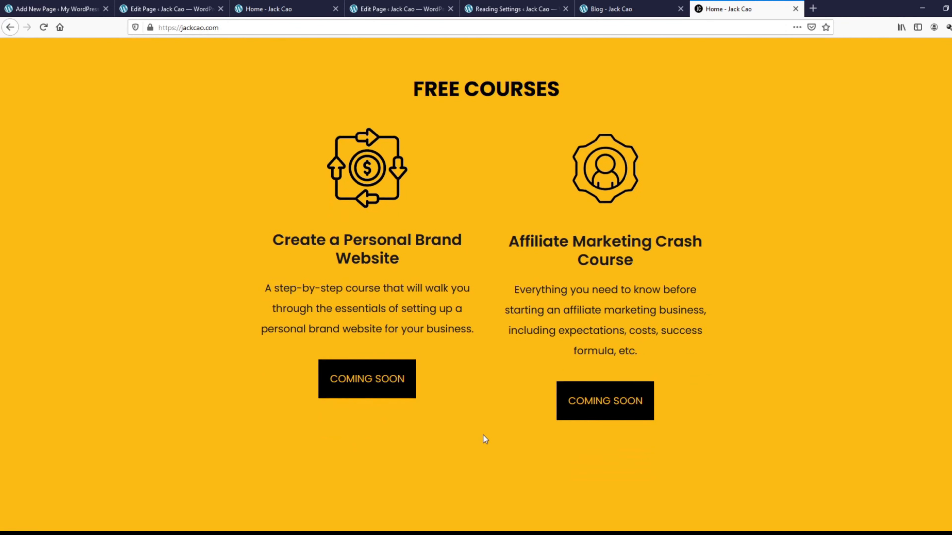
scroll(487, 431, up, 2)
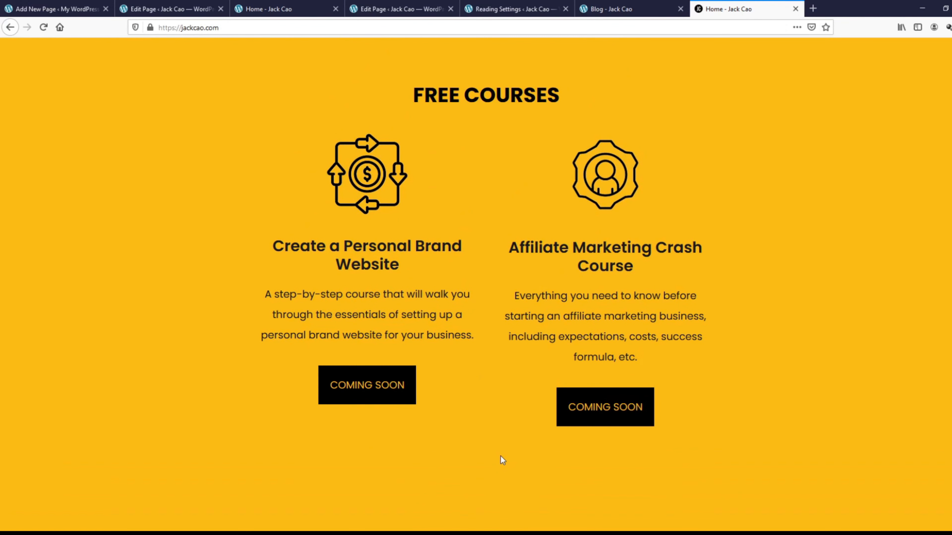
click(146, 12)
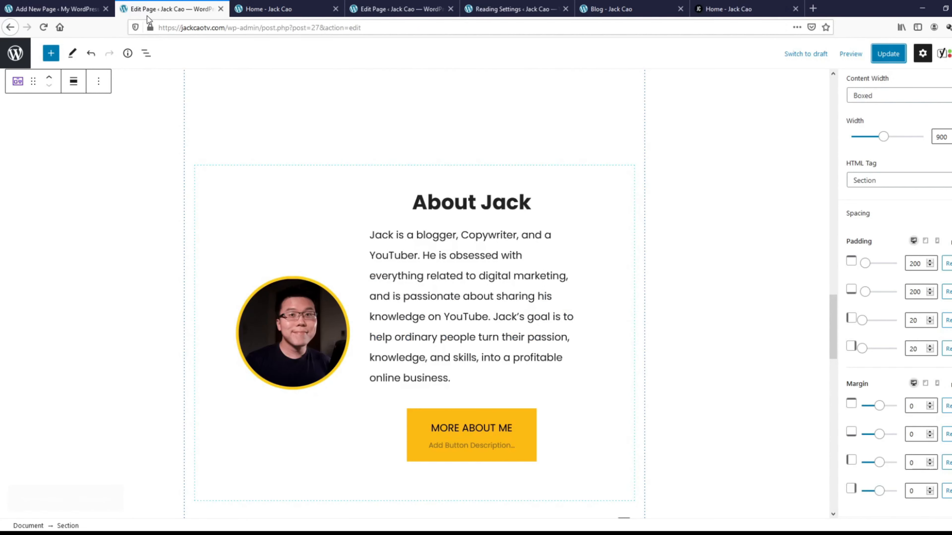
scroll(689, 311, down, 4)
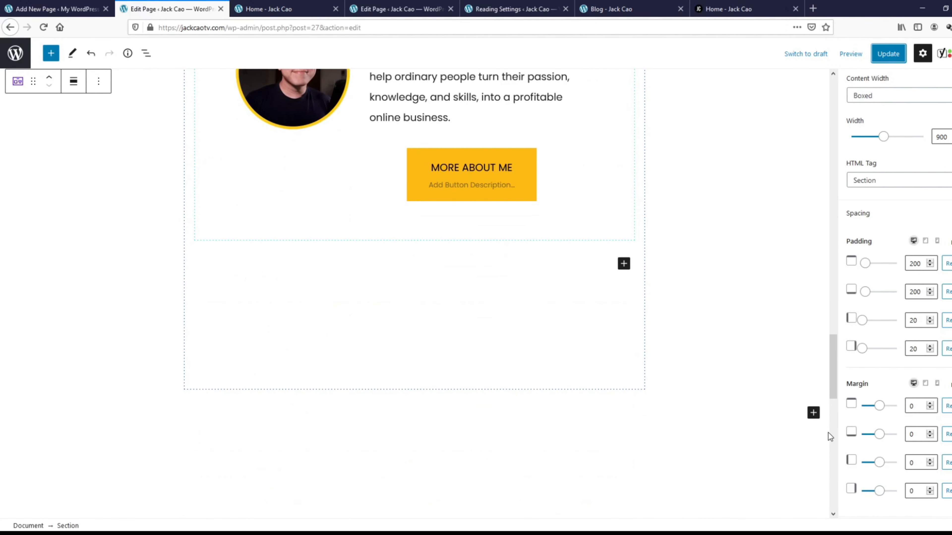
click(814, 414)
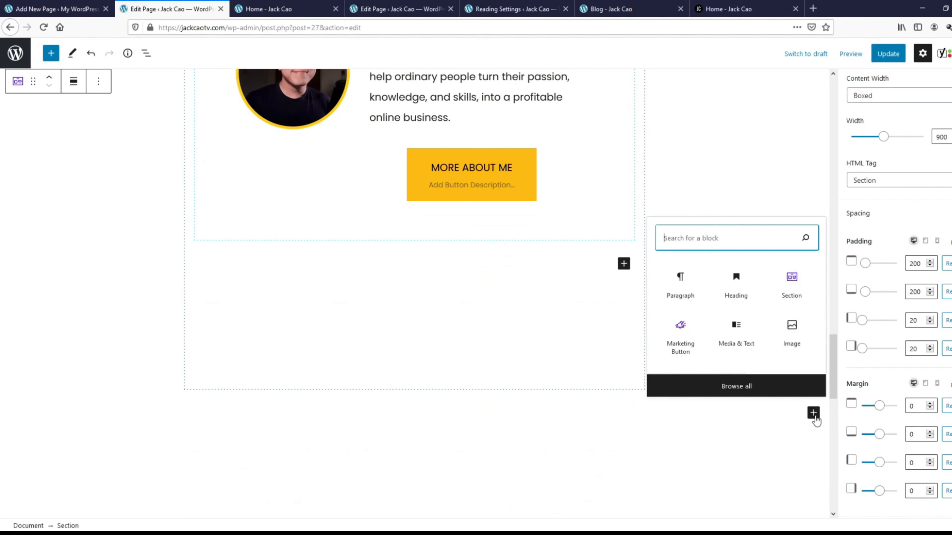
click(799, 284)
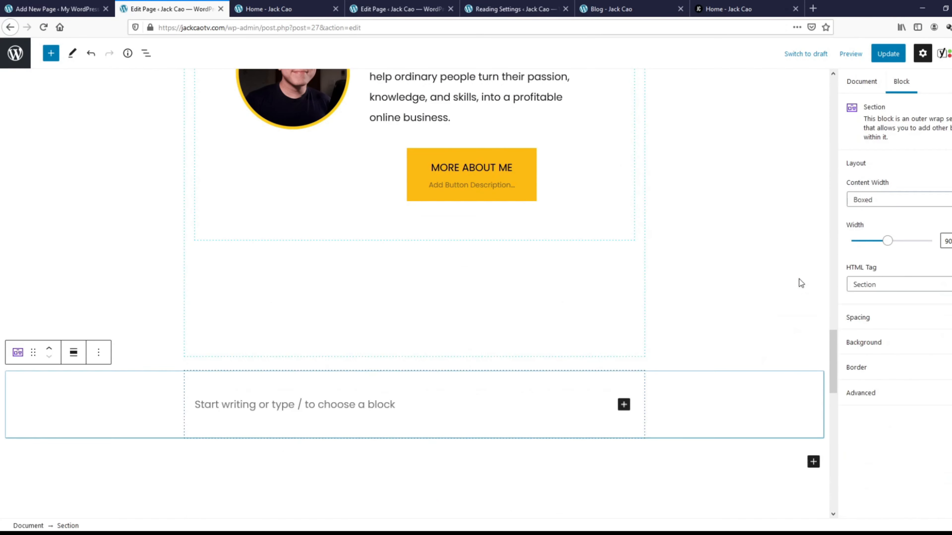
click(624, 404)
click(765, 276)
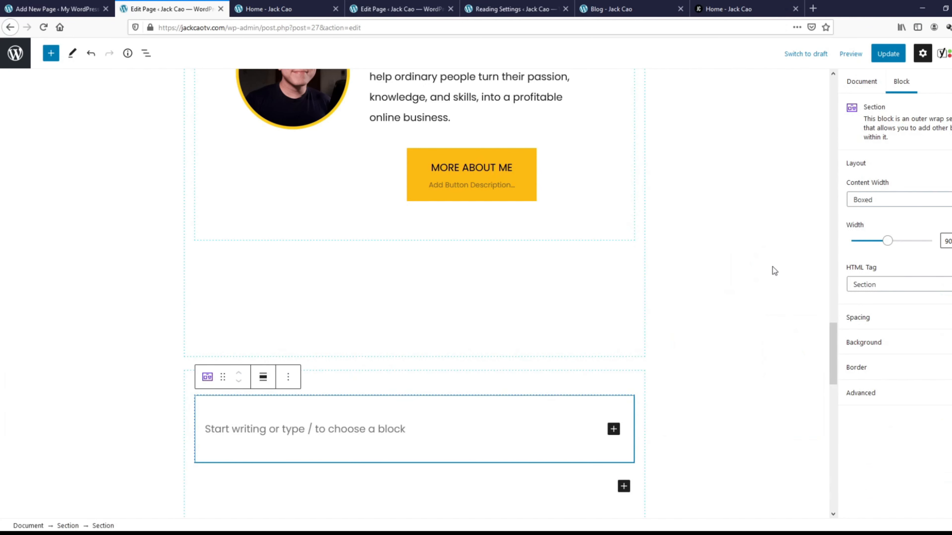
Step: Give the new outer section an amber Color background and switch its content width from boxed to full width
scroll(749, 307, down, 3)
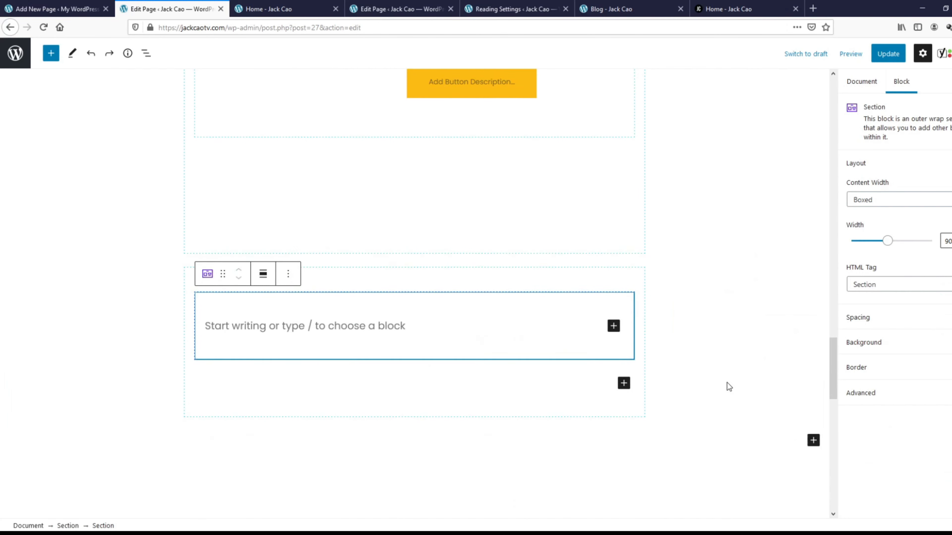
click(632, 402)
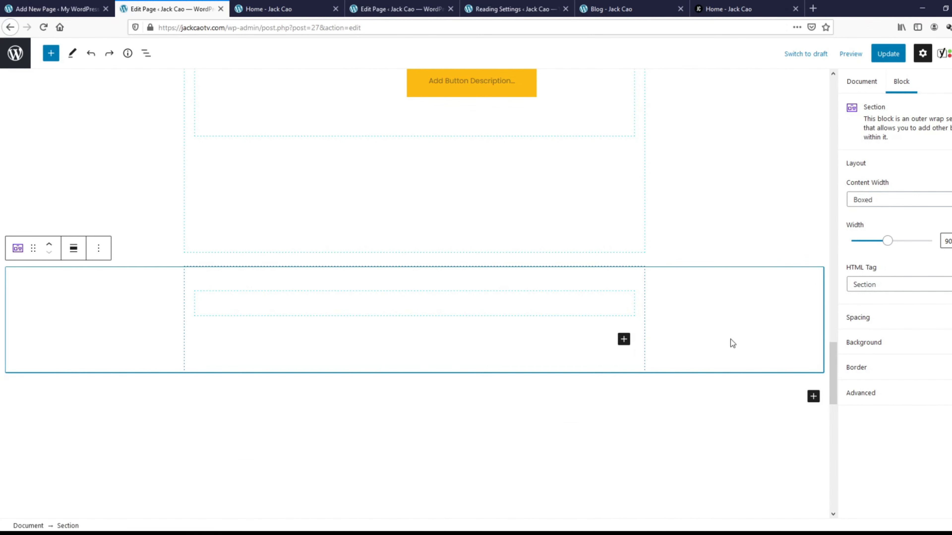
click(905, 343)
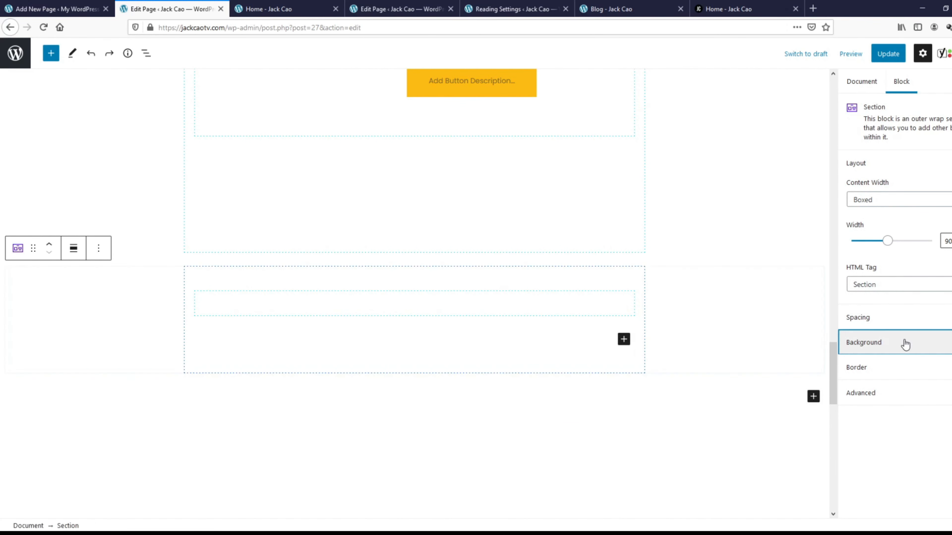
click(935, 382)
click(900, 405)
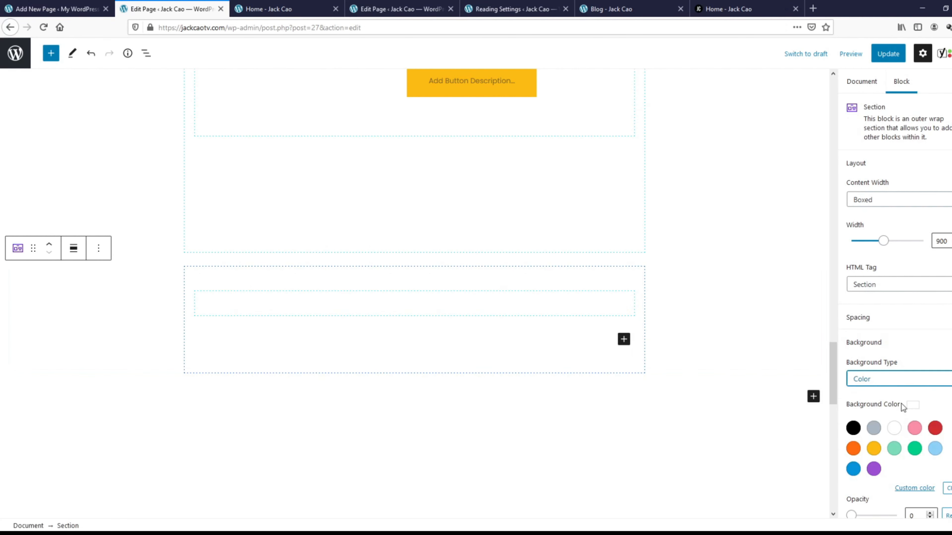
click(874, 448)
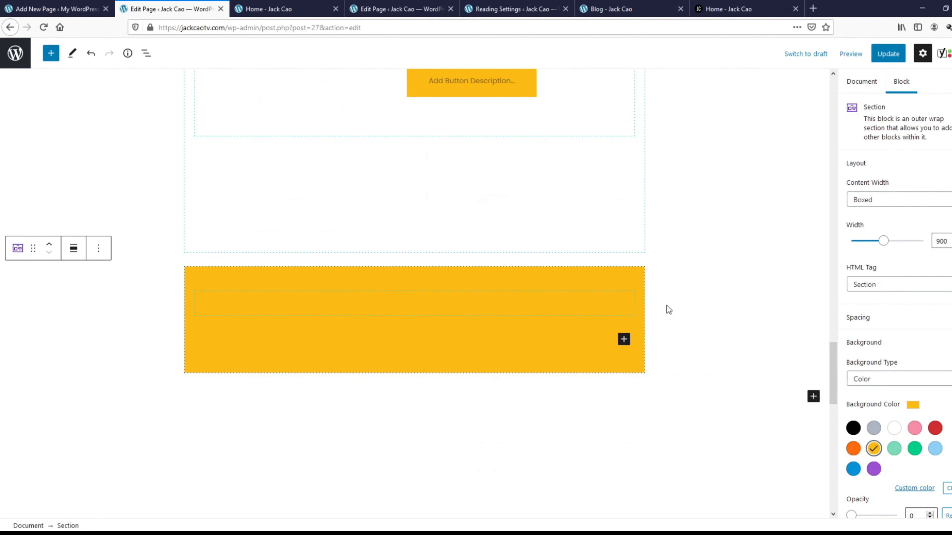
click(885, 201)
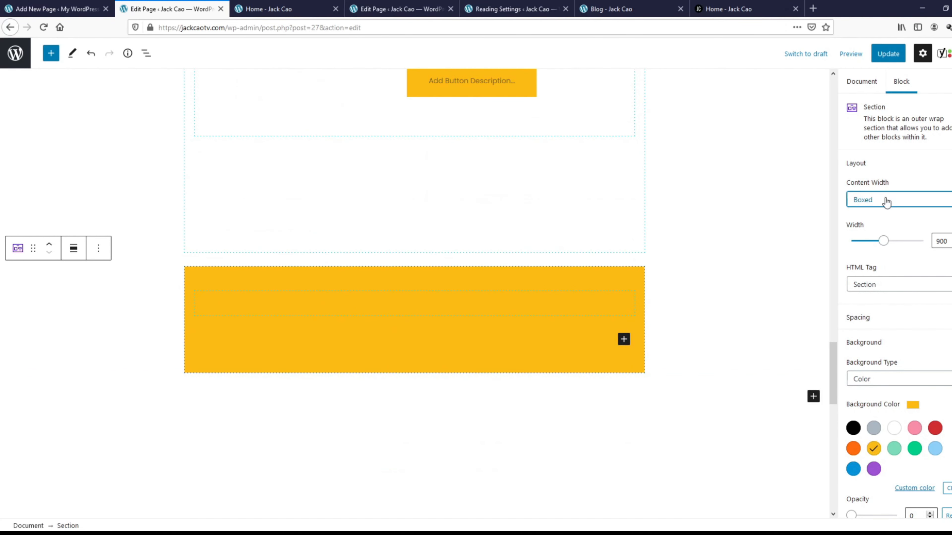
click(880, 225)
Step: Add a centered H2 heading reading FREE COURSES inside the nested section
click(597, 306)
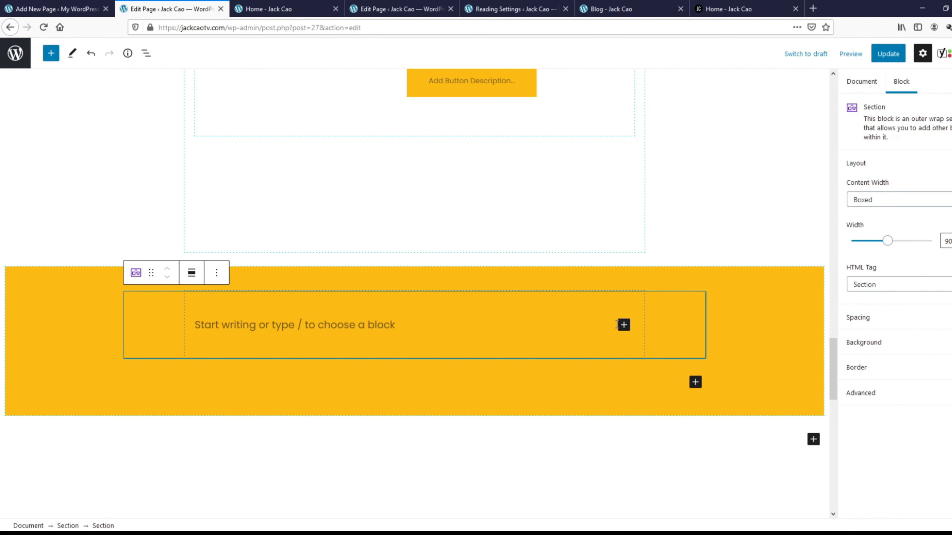
click(624, 326)
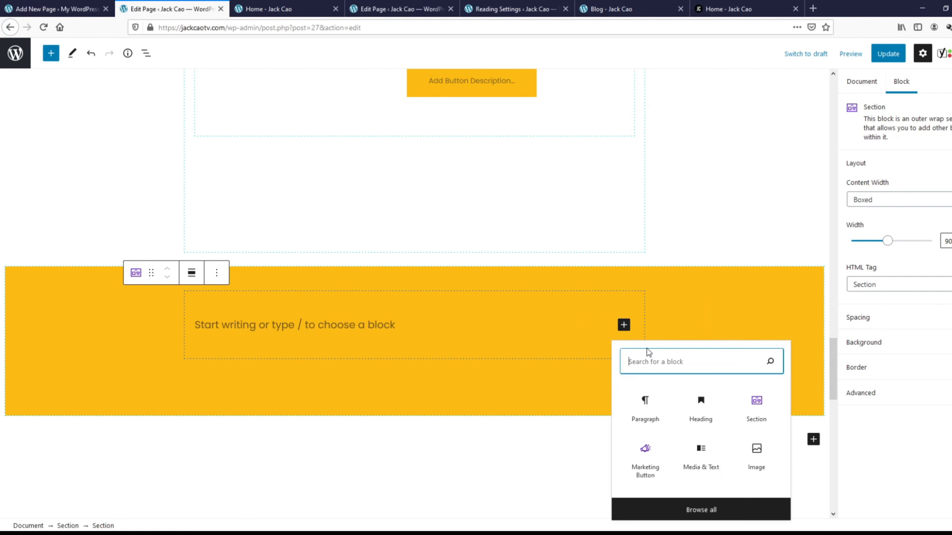
click(698, 414)
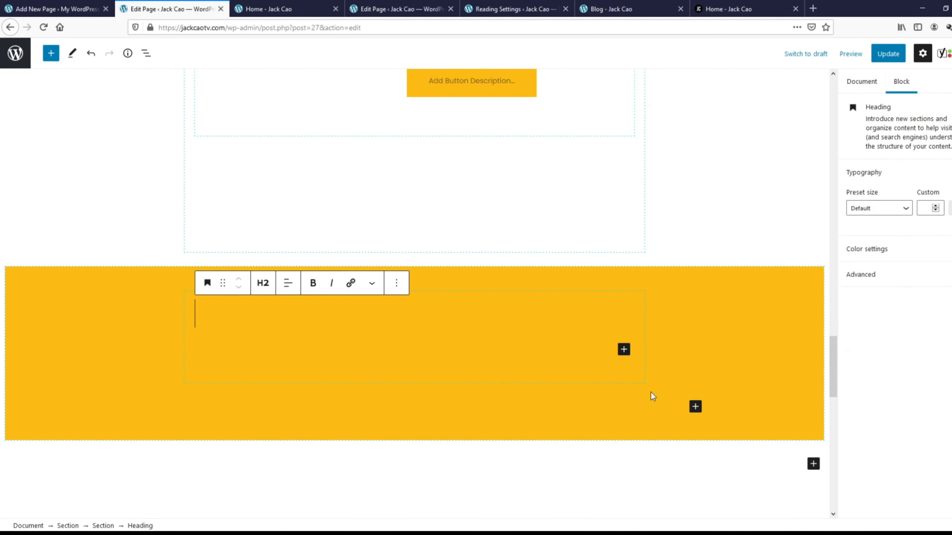
scroll(520, 340, up, 3)
text(FREE COURSES)
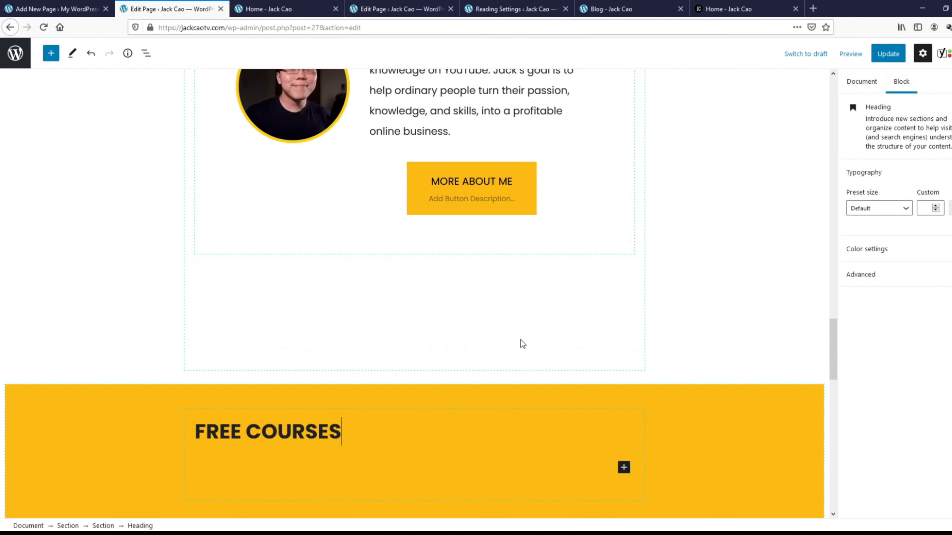
click(288, 401)
click(325, 455)
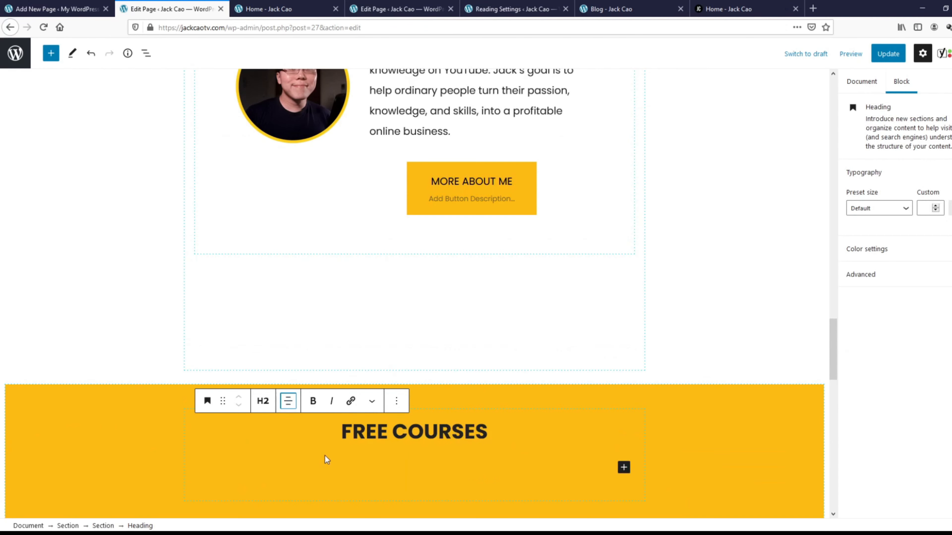
Step: Insert a Columns block with two equal 50 / 50 columns below the FREE COURSES heading
scroll(331, 415, down, 3)
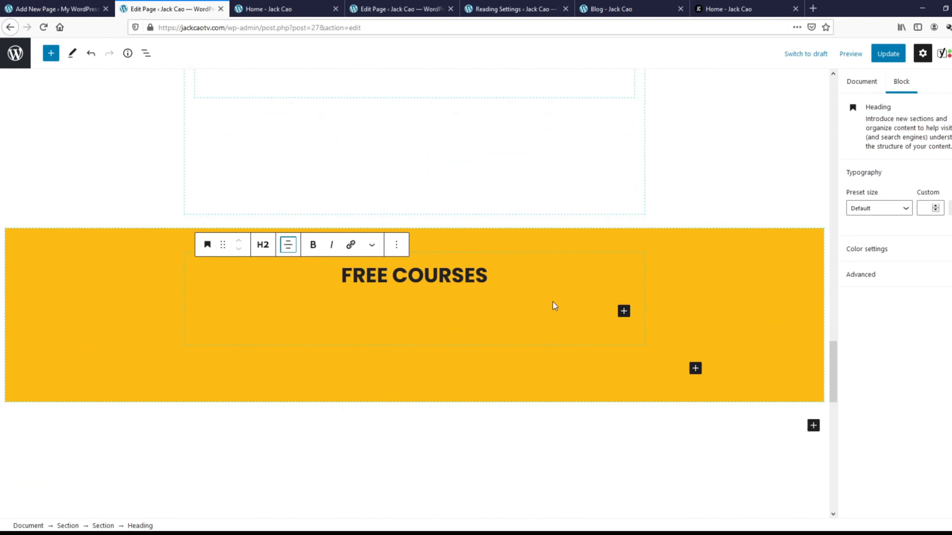
click(624, 312)
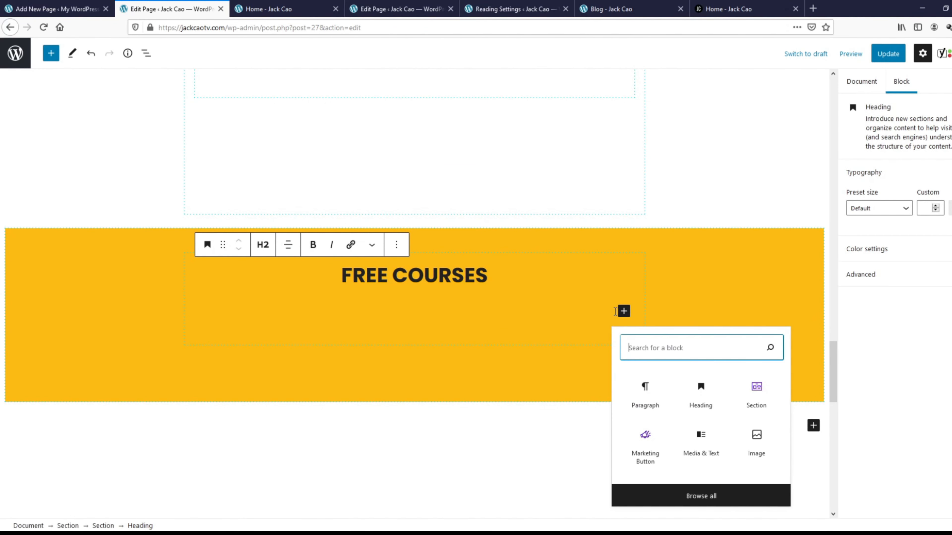
text(col)
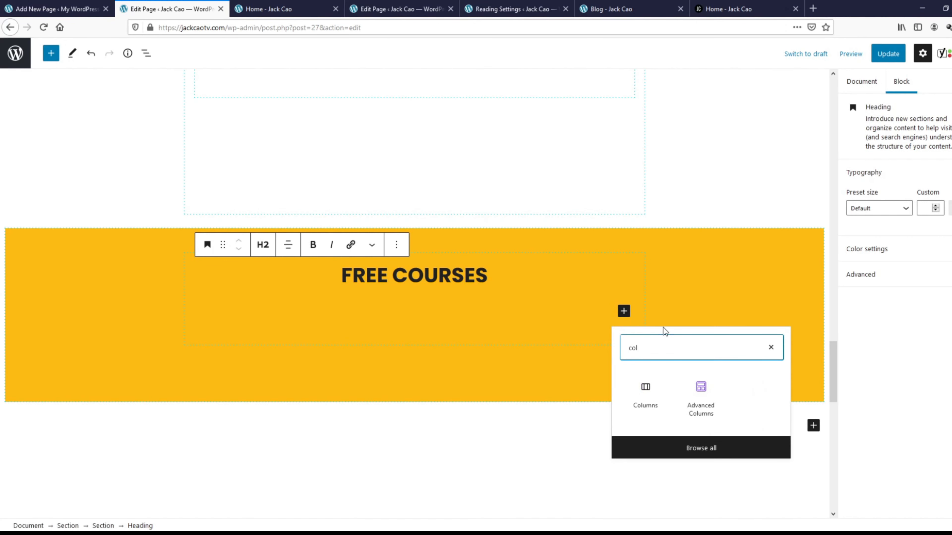
click(648, 394)
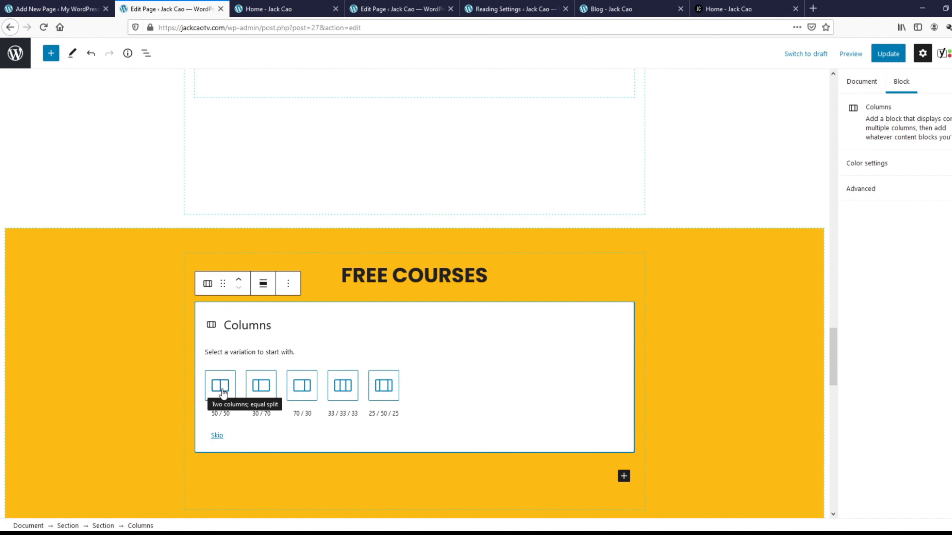
click(221, 389)
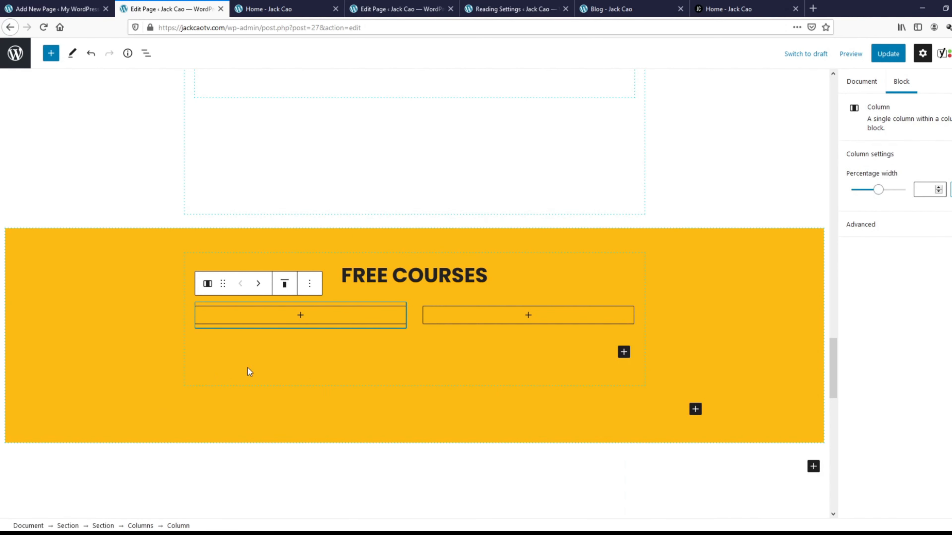
Step: Add an Image block with the circling-arrows dollar icon to the first column and center it
click(301, 316)
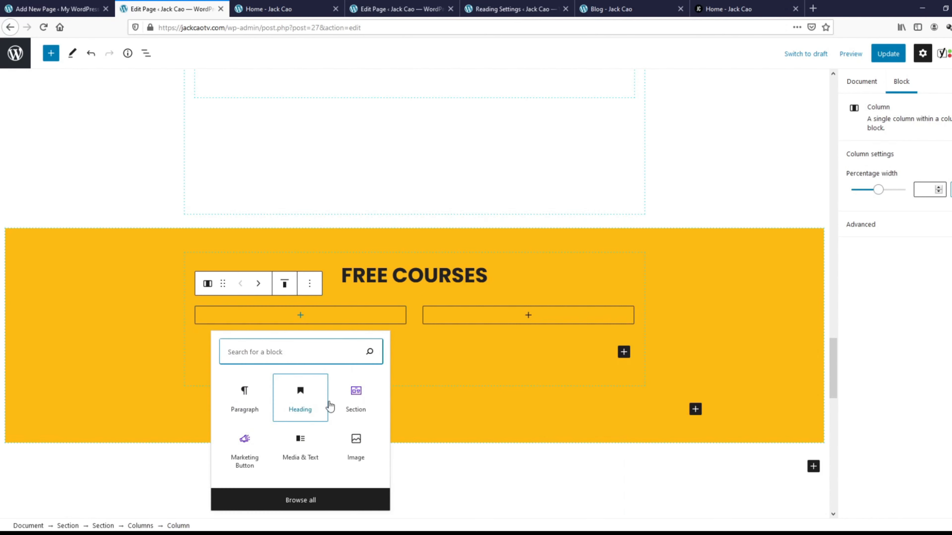
click(354, 451)
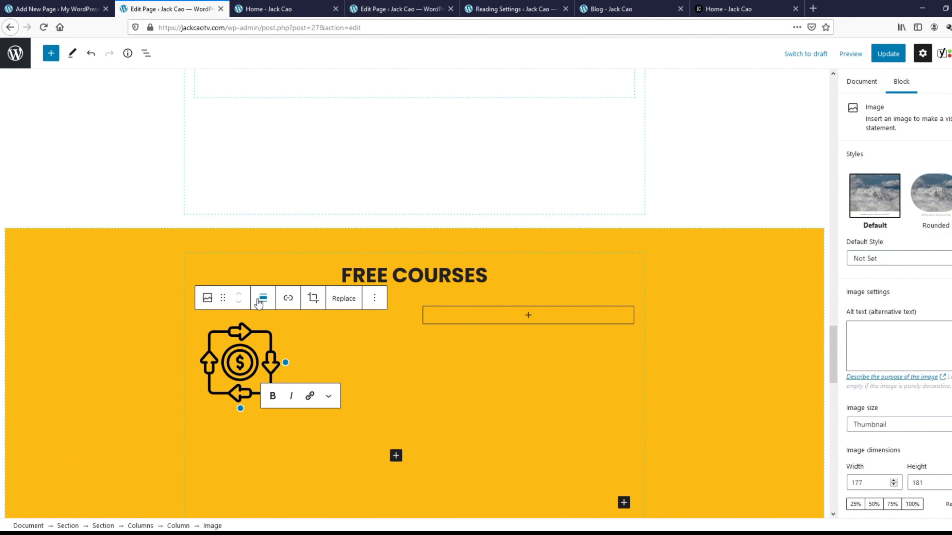
click(263, 298)
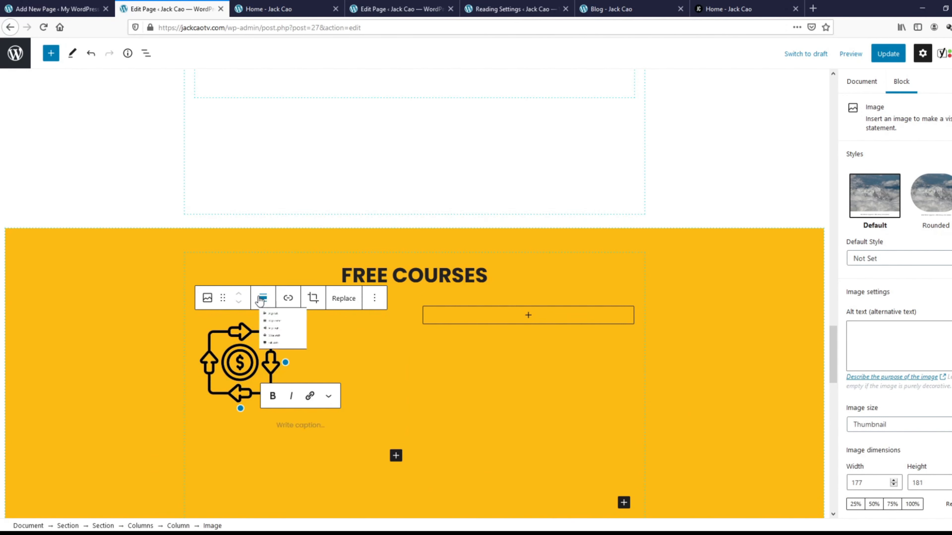
click(285, 353)
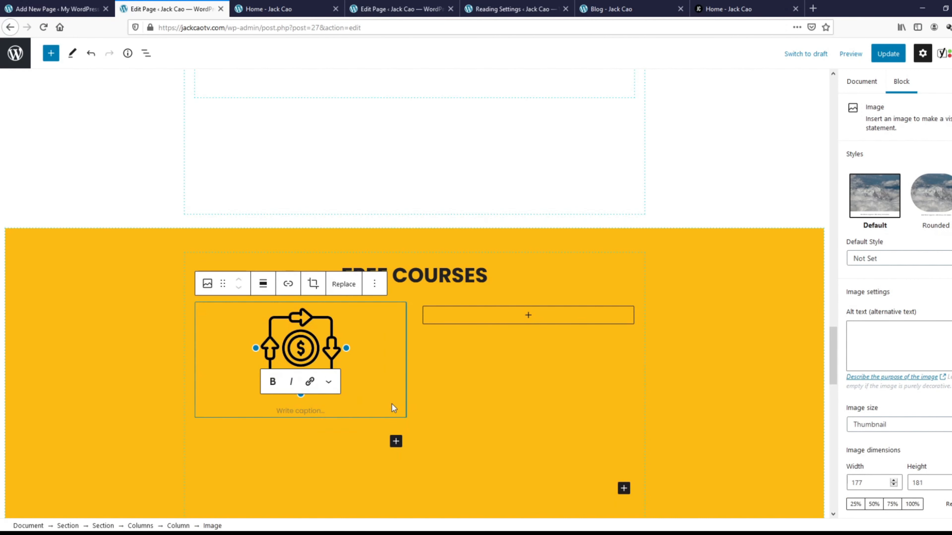
Step: Add the text Affiliate Marketing Crash Course below the icon and convert it to a centered H3 heading
key(Return)
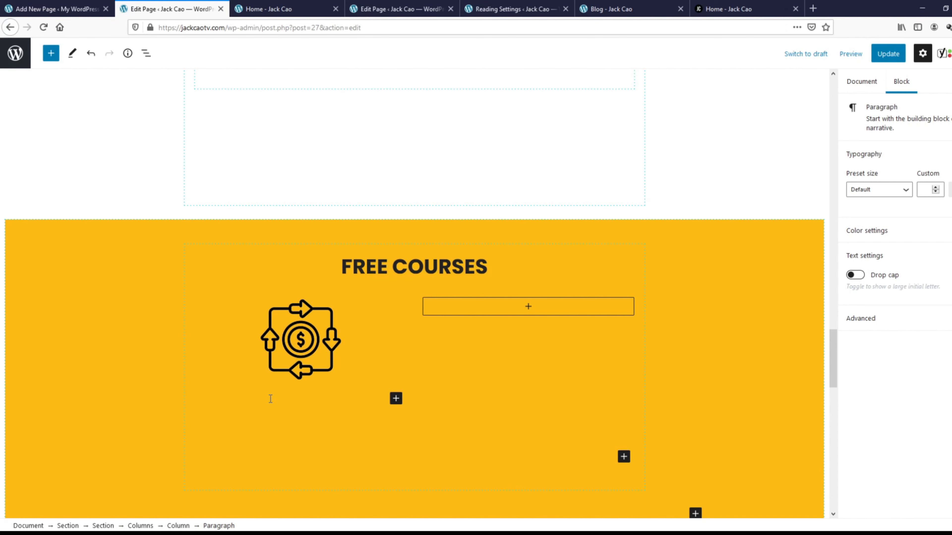
text(Affiliate Marketing Crash Course)
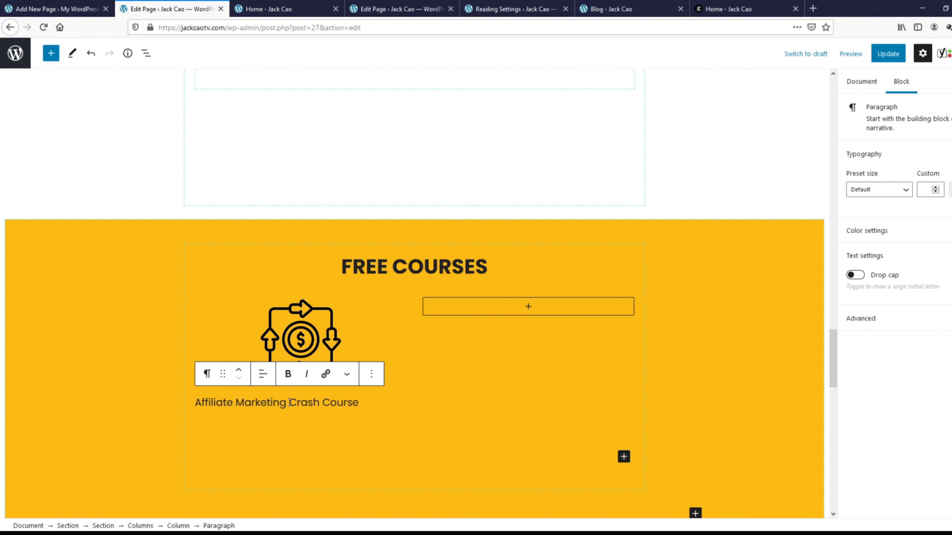
click(208, 373)
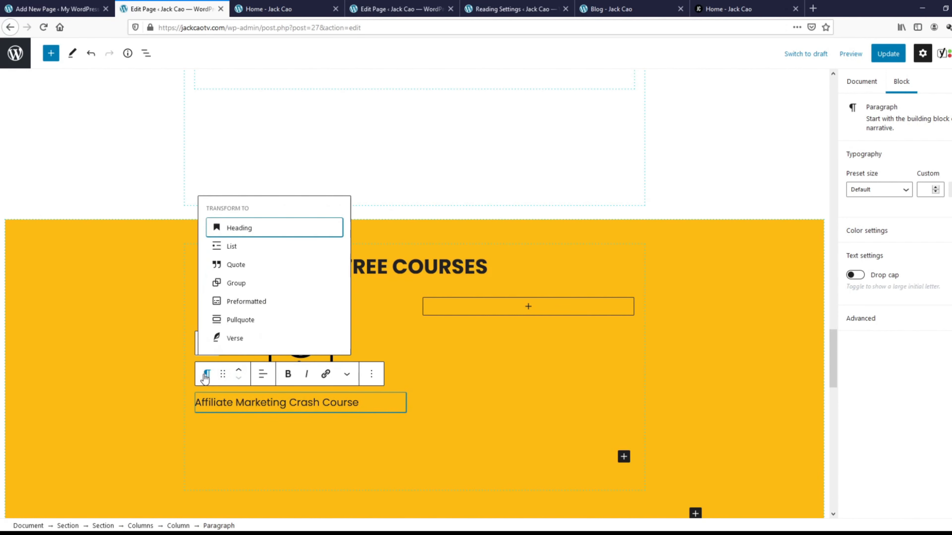
click(250, 228)
click(263, 374)
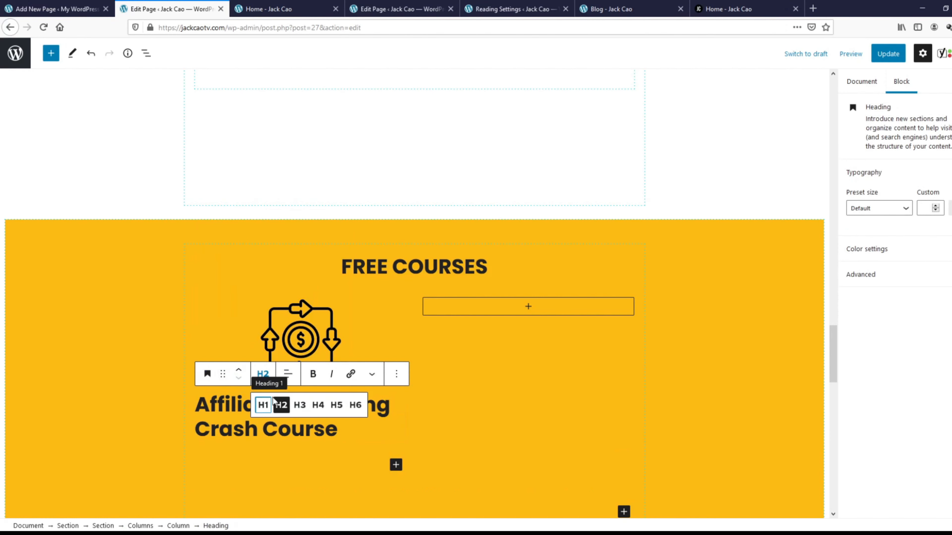
click(303, 404)
click(288, 373)
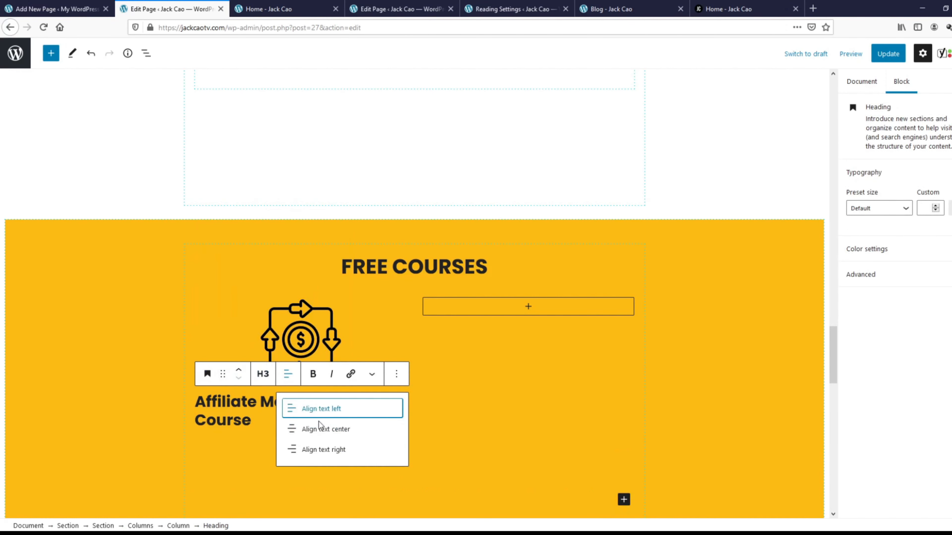
click(321, 430)
Step: Add the centered paragraph "A step-by-step course that will walk you through the essentials of setting up a personal brand website for your business." below the heading
scroll(313, 405, down, 3)
click(371, 343)
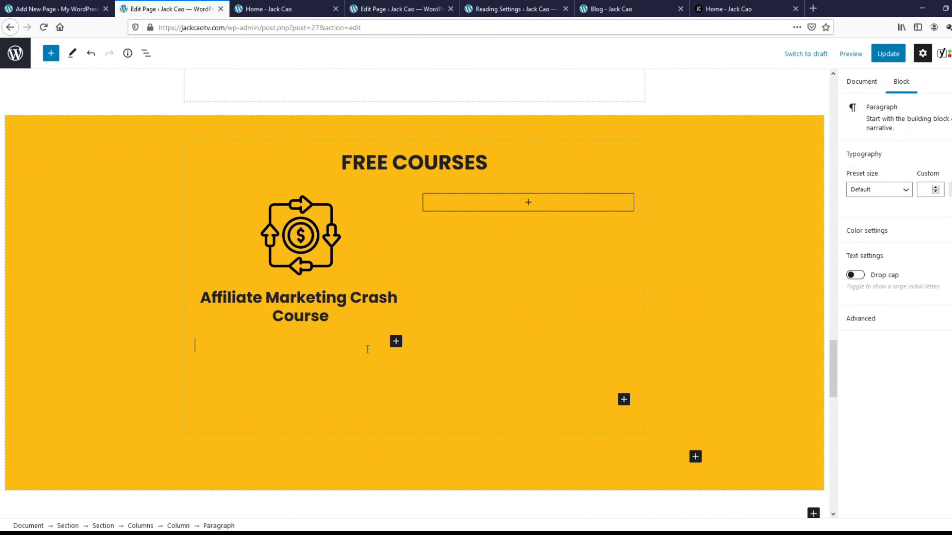
text(A step-by-step course that will walk you through the essentials of setting up a personal brand website for your business.)
click(262, 266)
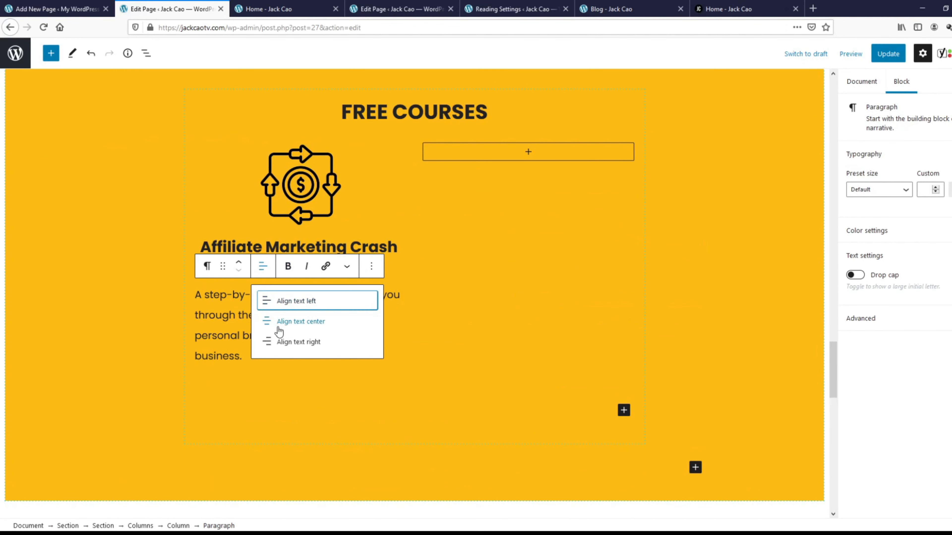
click(295, 319)
key(Return)
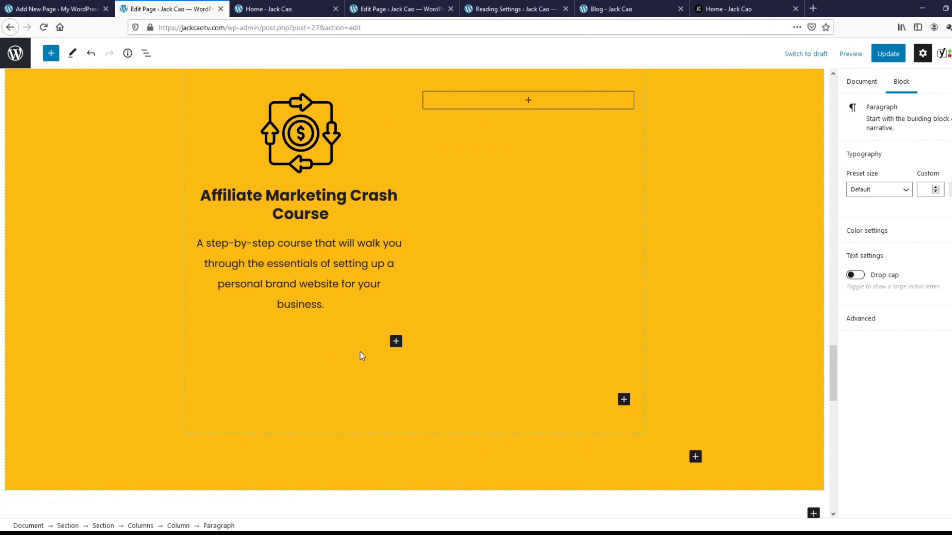
Step: Insert a Marketing Button block below the first column's description and open the block choices for the empty second column
click(396, 342)
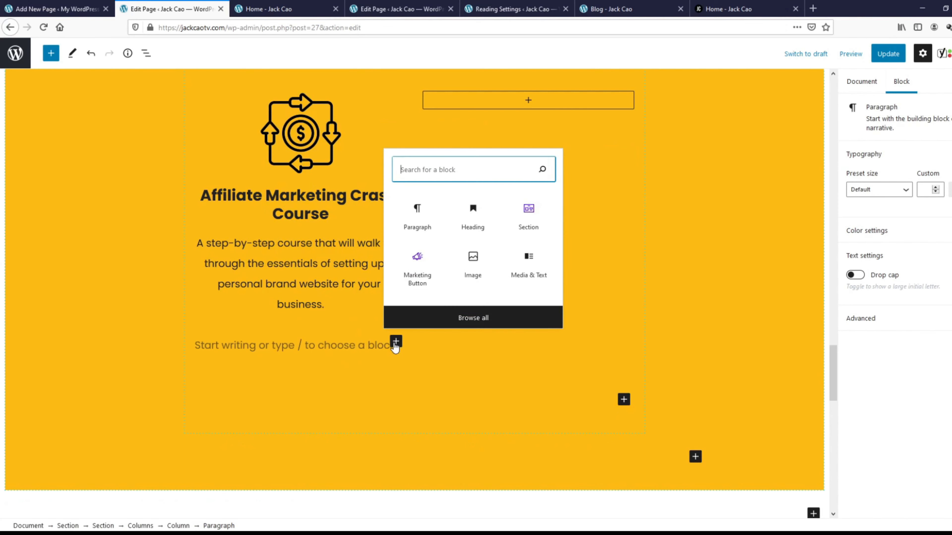
click(418, 268)
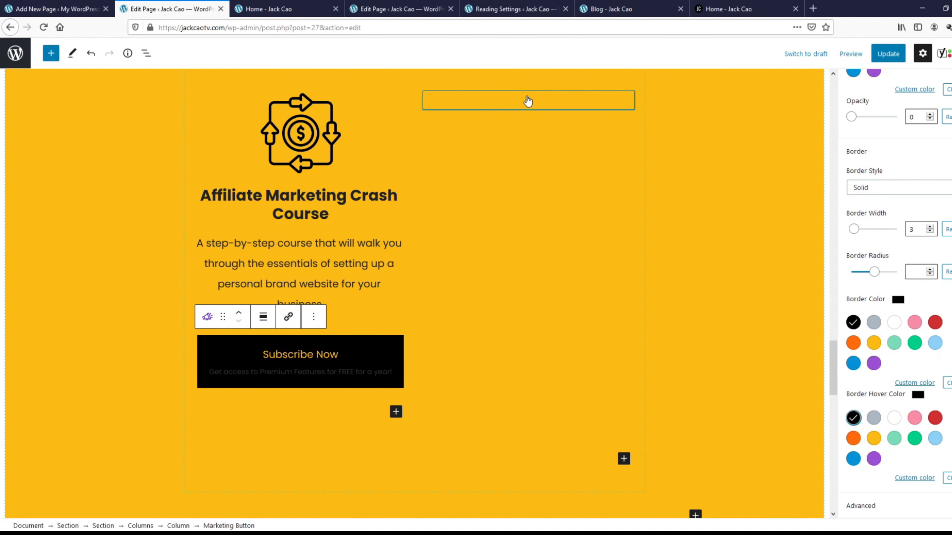
click(527, 99)
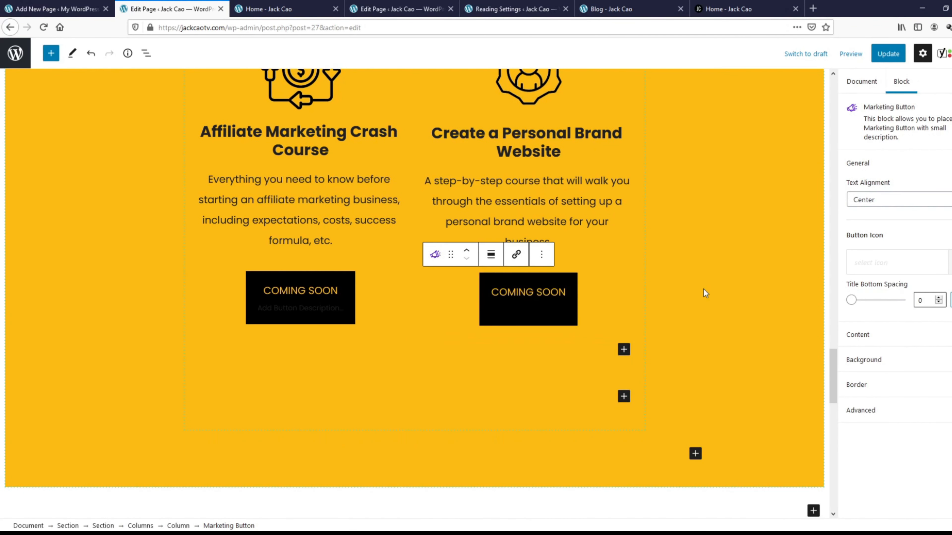
Step: Update the page and reload the home page preview to check the FREE COURSES section
click(888, 54)
click(325, 10)
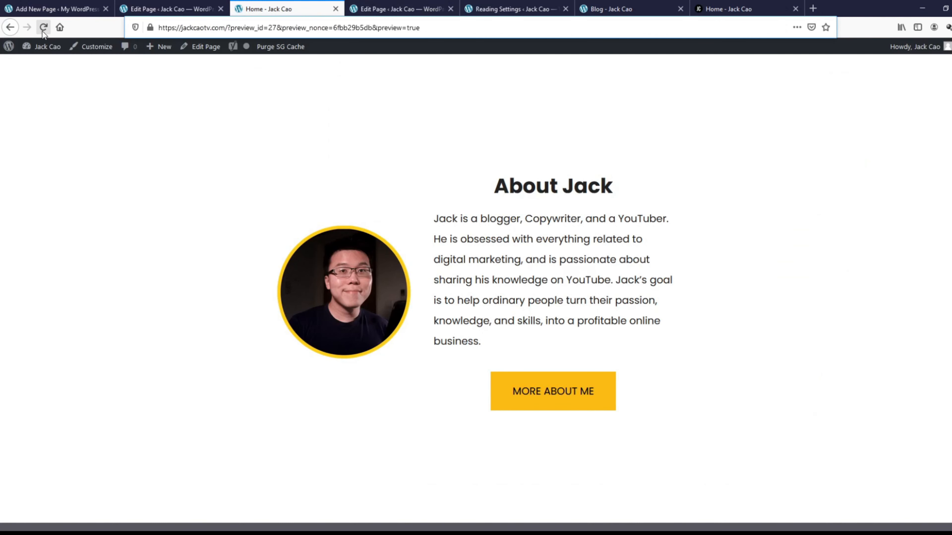
click(43, 29)
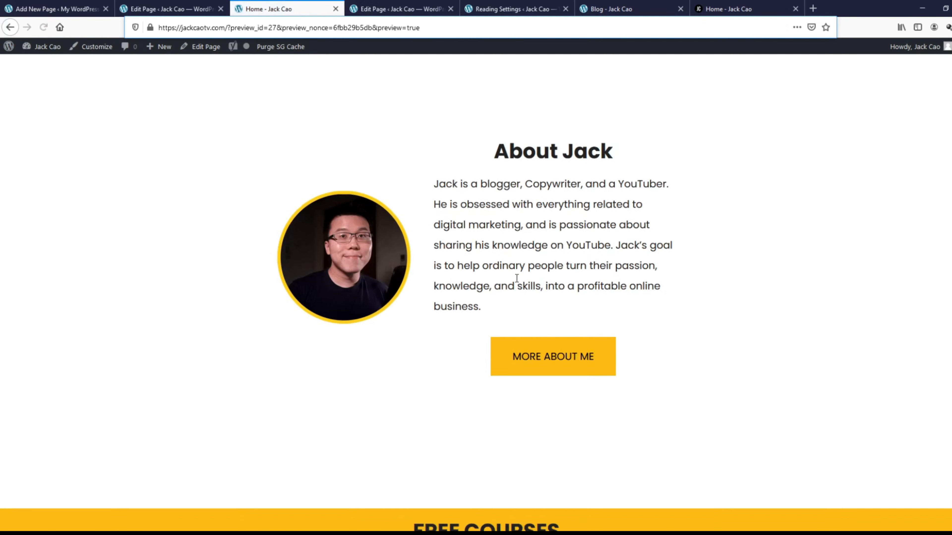
scroll(517, 278, down, 6)
scroll(516, 278, down, 3)
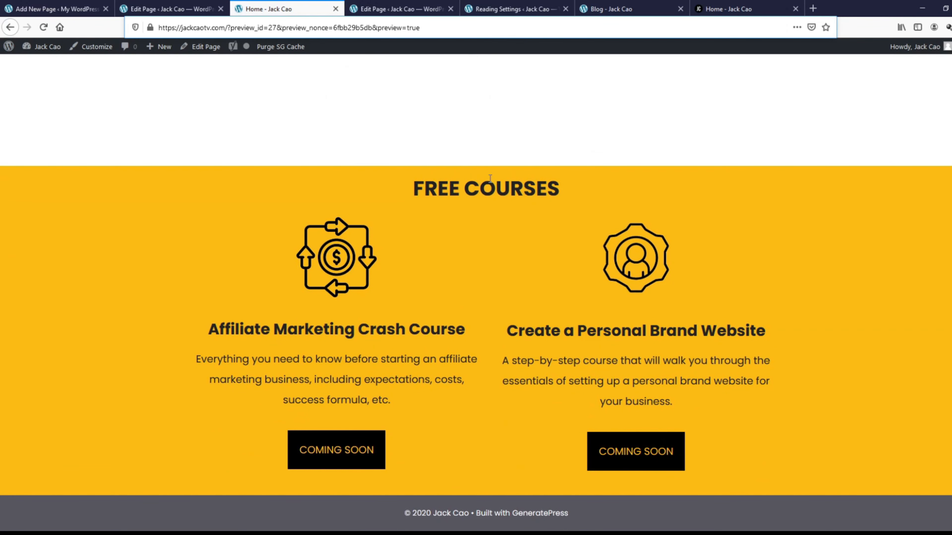
Step: Set the outer FREE COURSES section's top and bottom padding to 200 and update the page
click(129, 9)
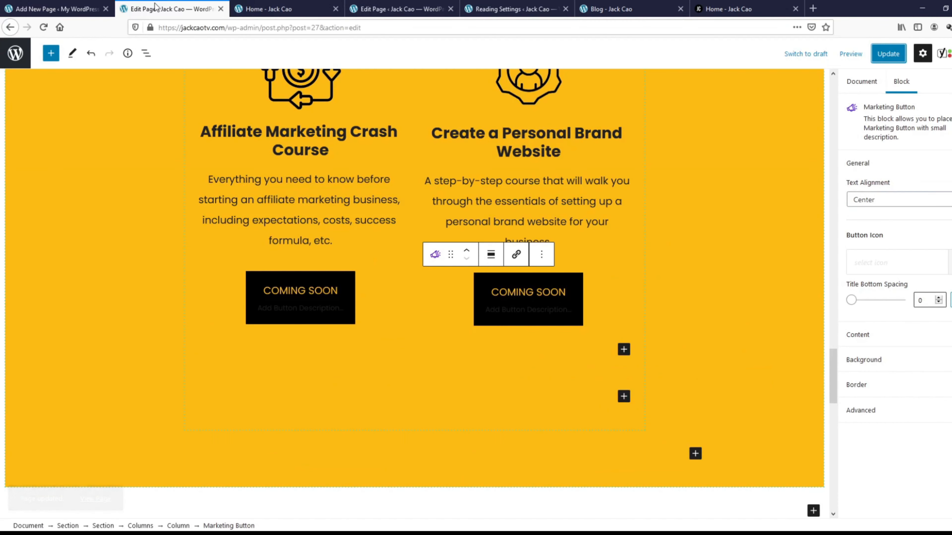
scroll(639, 322, up, 3)
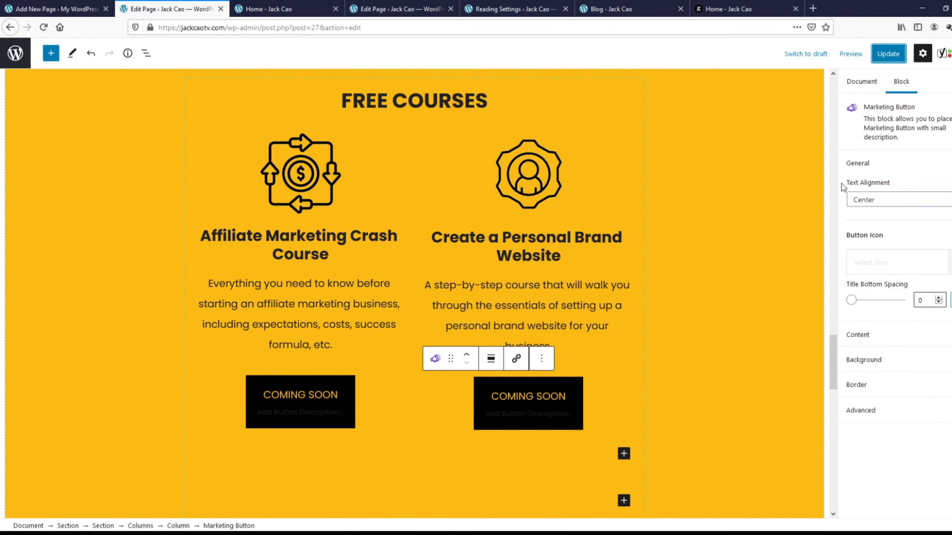
click(728, 143)
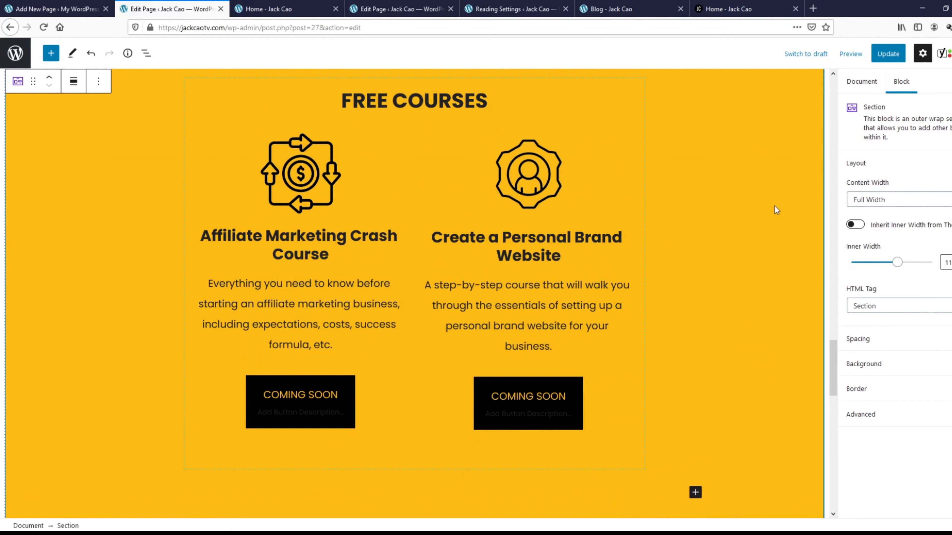
click(871, 339)
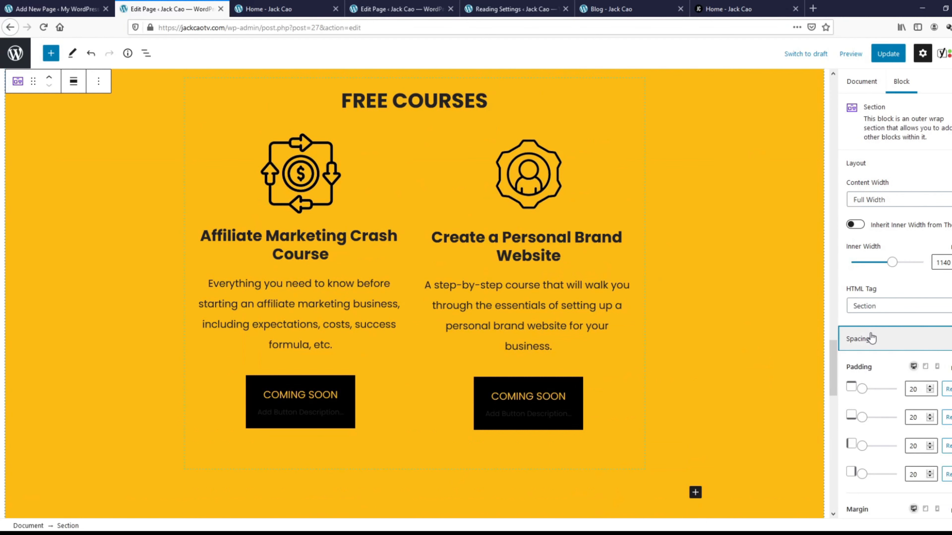
scroll(882, 369, down, 3)
click(917, 284)
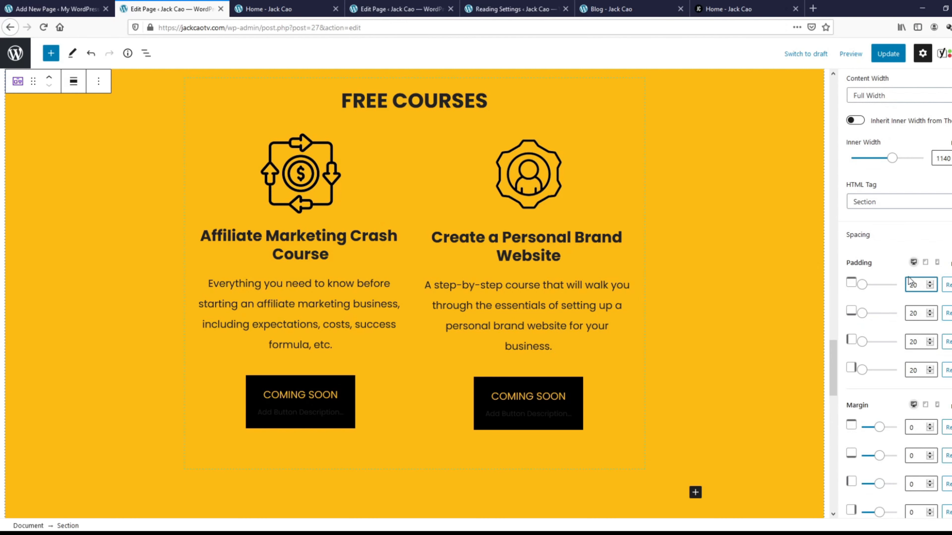
text(0)
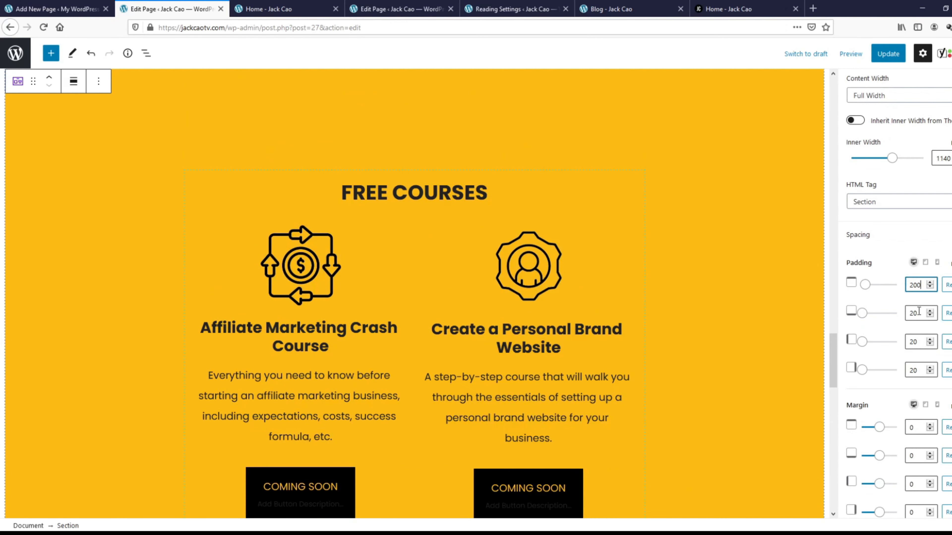
click(917, 313)
text(0)
click(888, 53)
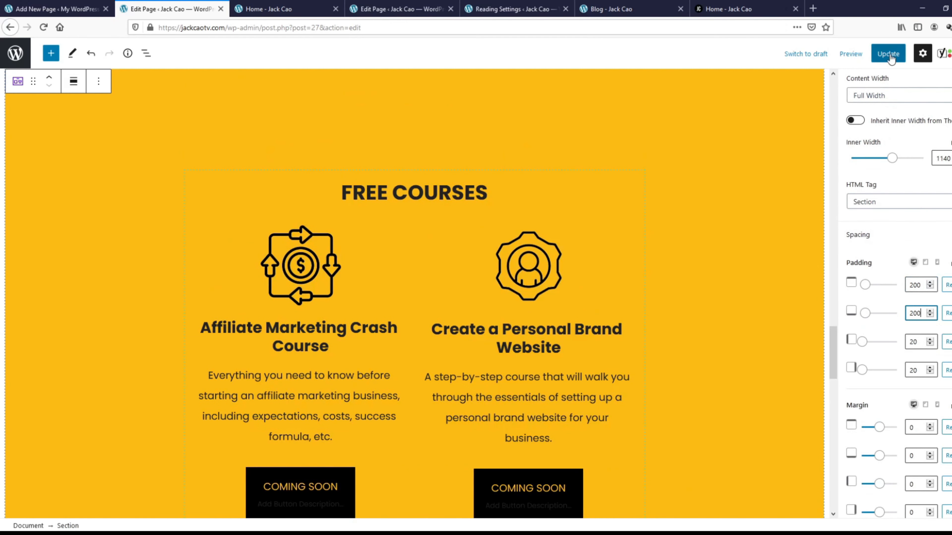
Step: Reload the home page preview and compare it with the reference site's FREE COURSES section and footer
click(276, 9)
click(43, 27)
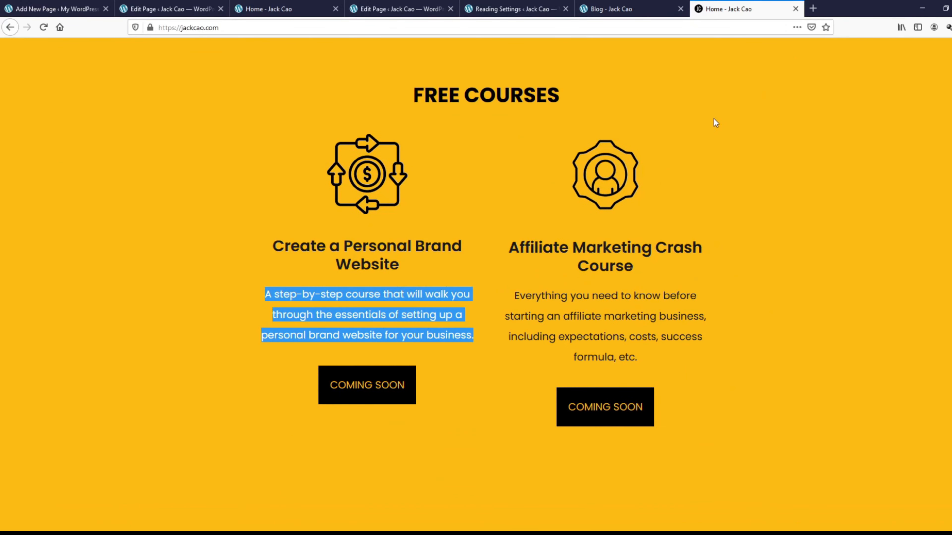
scroll(733, 173, down, 6)
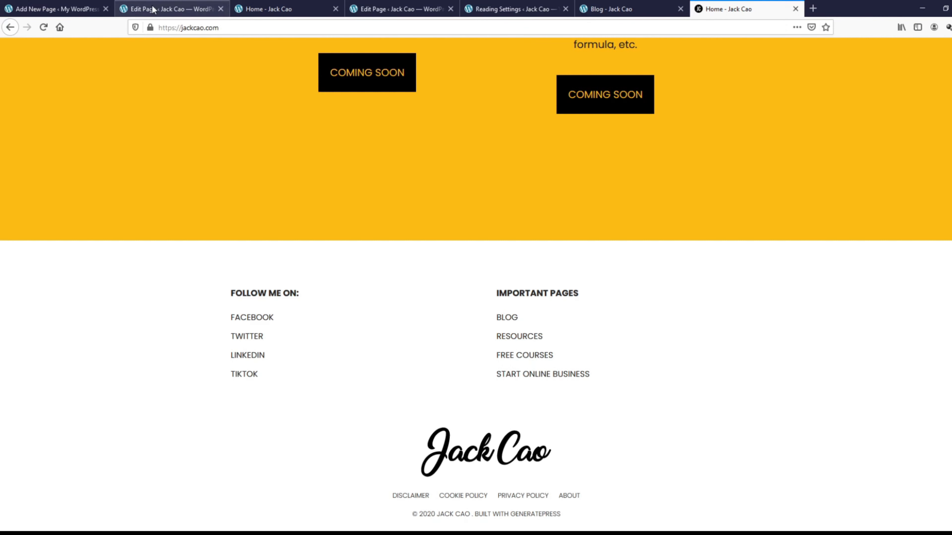
Step: Save the home page again in the editor and open the site's Widgets settings
click(169, 9)
click(891, 53)
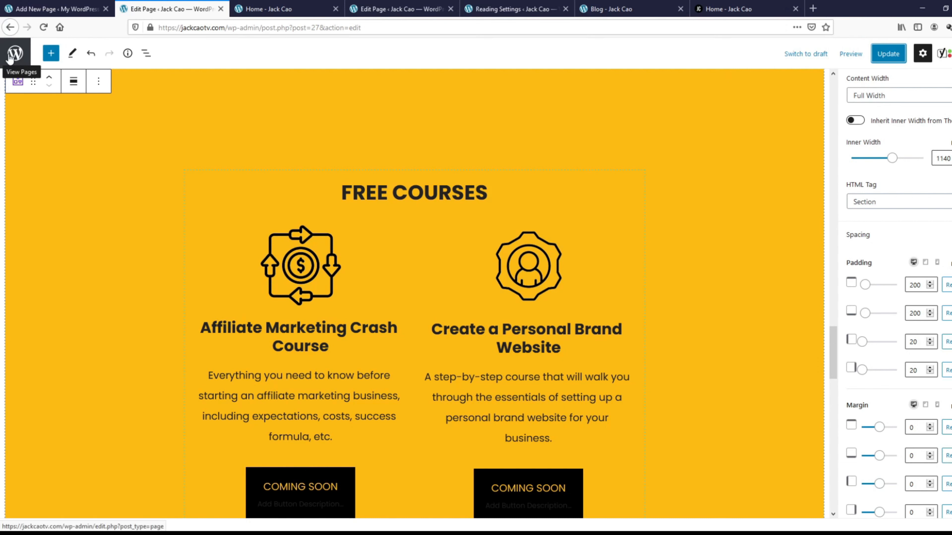
click(11, 58)
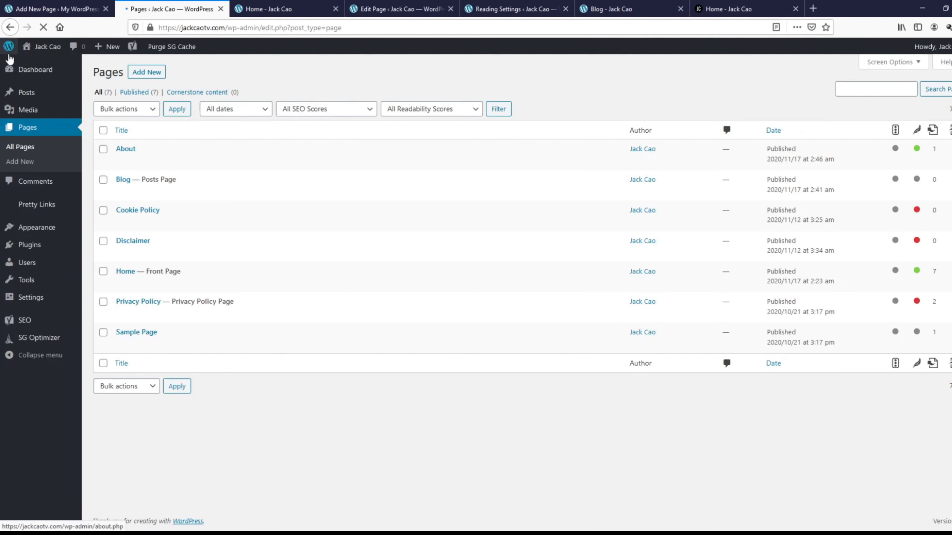
mouse_move(38, 229)
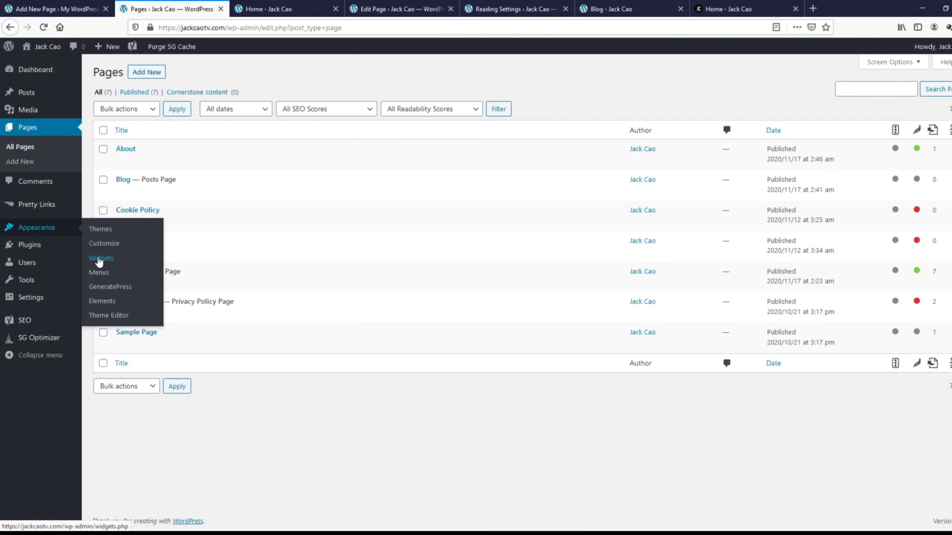
click(101, 260)
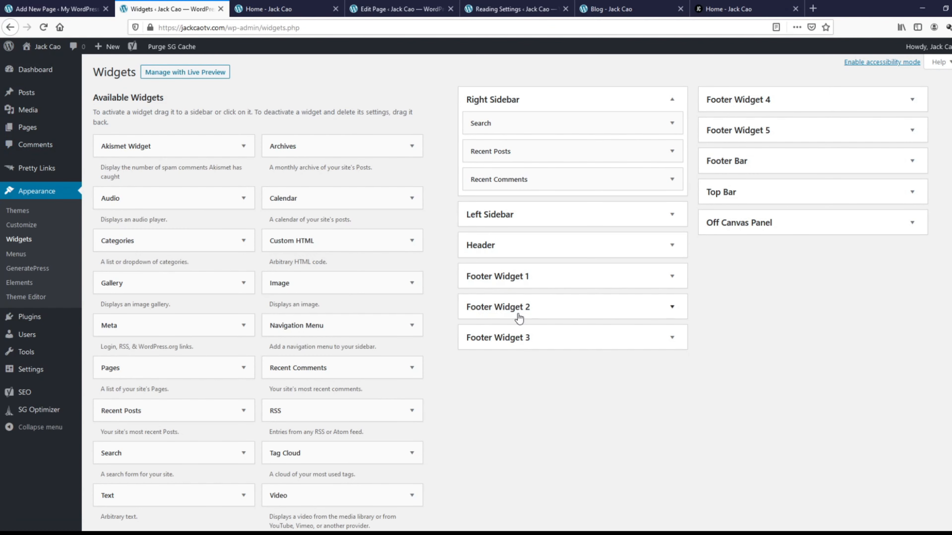
Step: Check the reference site's footer link columns, and start creating a new navigation menu with its name open for entry
click(717, 17)
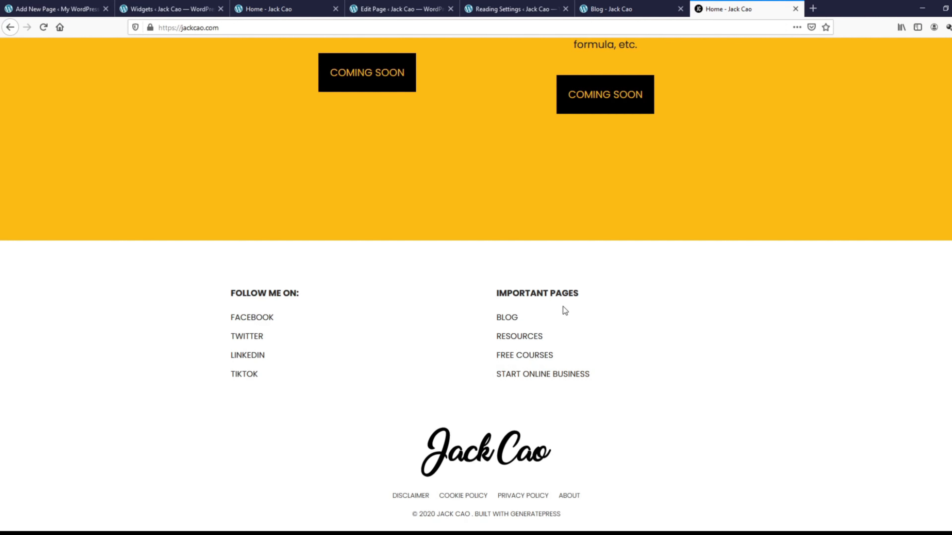
click(147, 15)
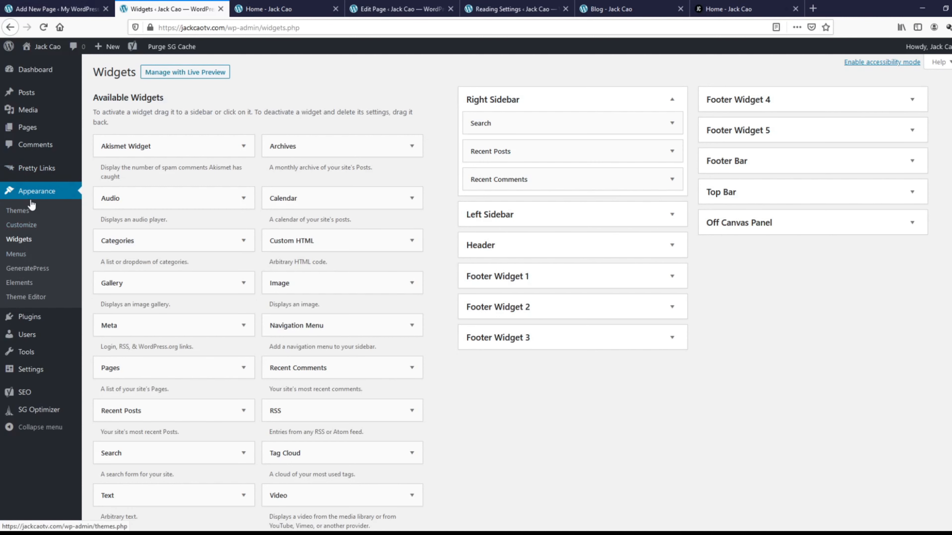
click(20, 255)
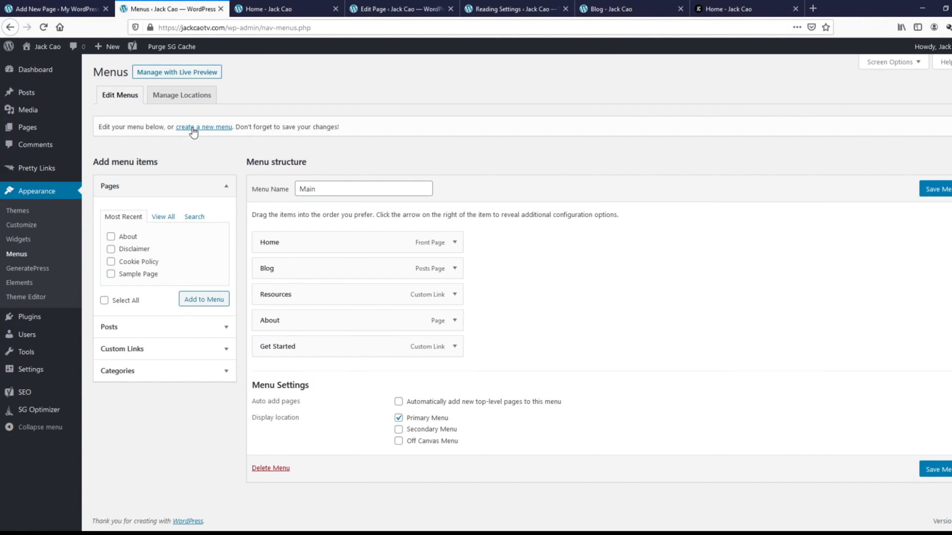
click(211, 127)
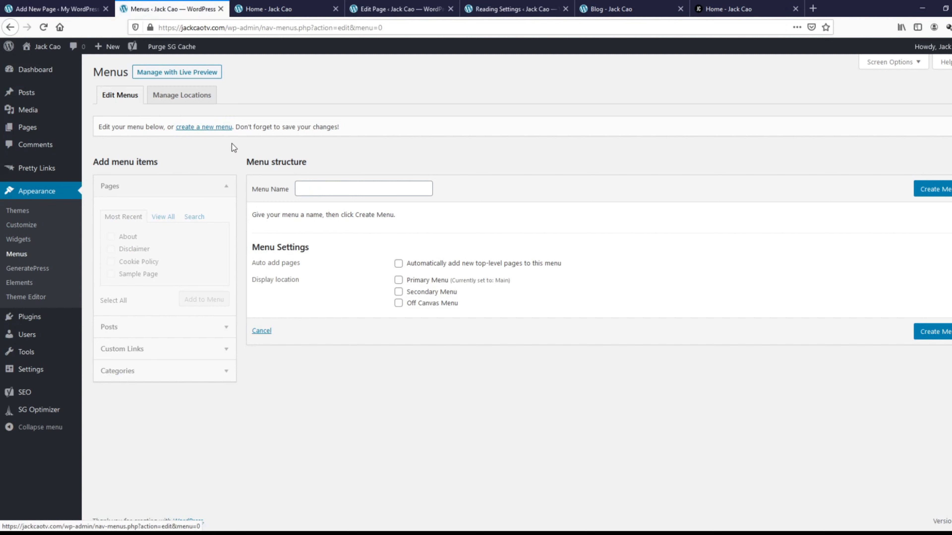
click(331, 186)
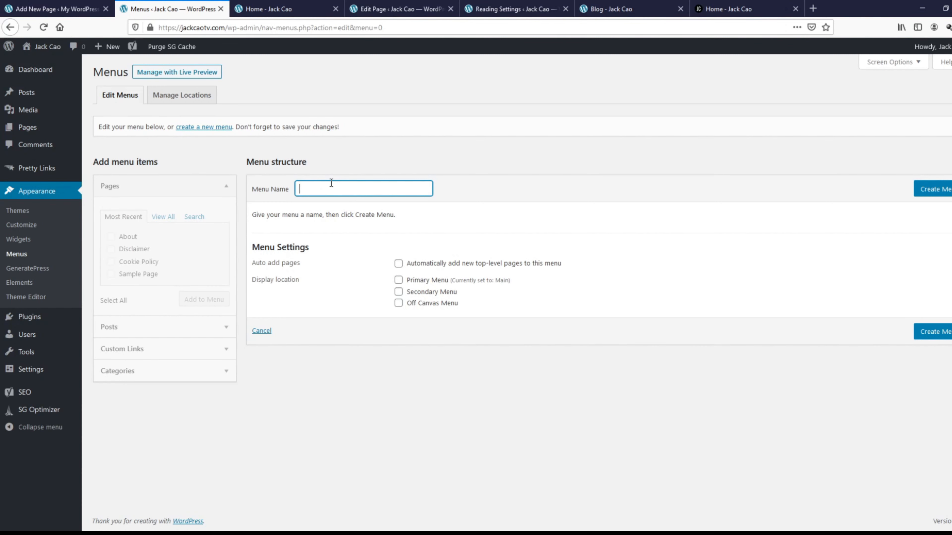
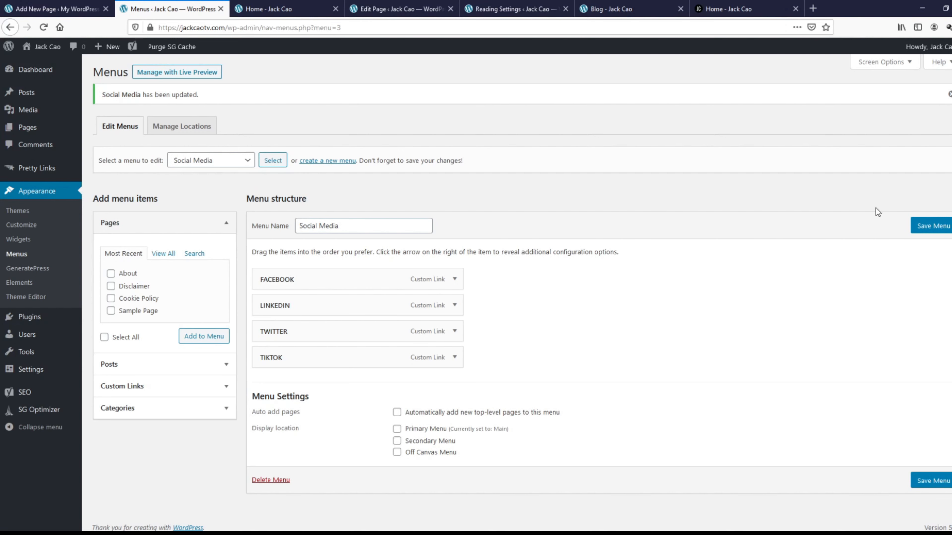
Step: Create another navigation menu named Important Pages
click(346, 161)
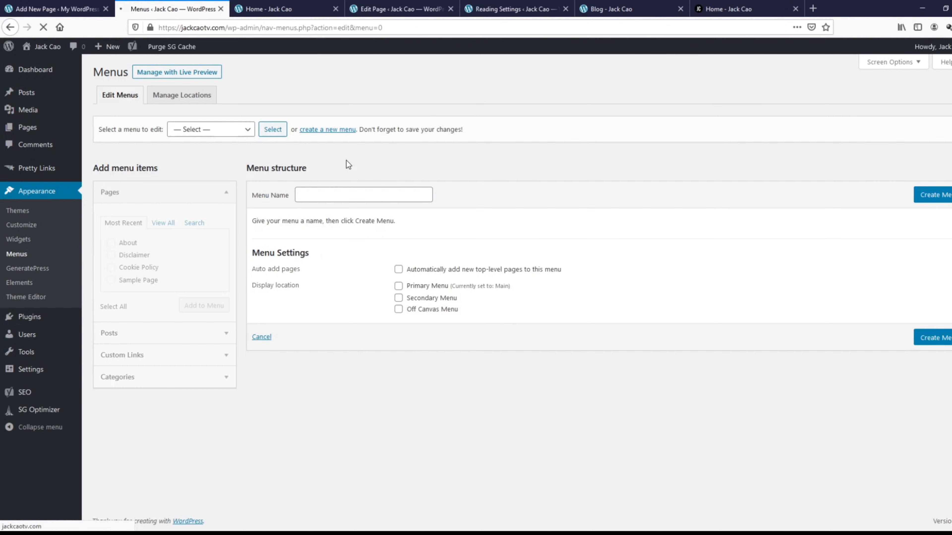
click(365, 194)
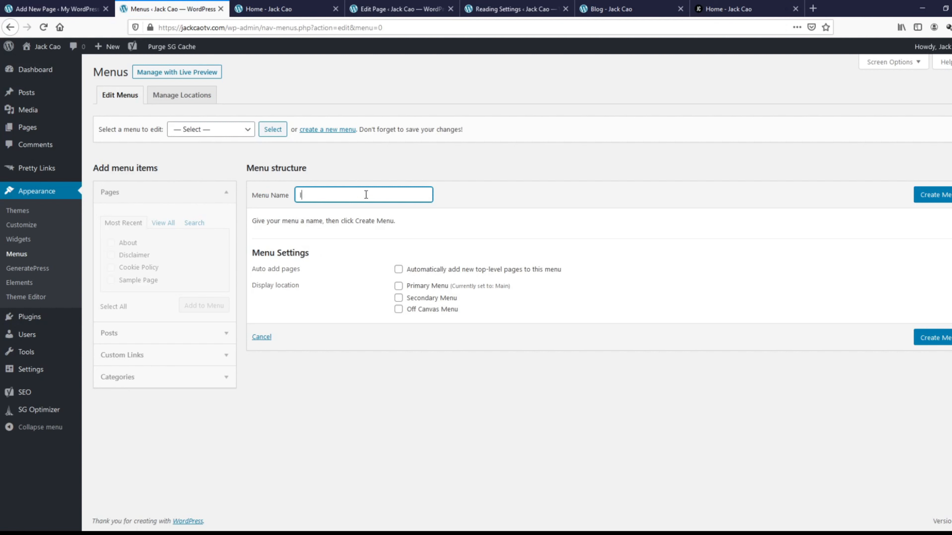
text(Important Pages)
click(937, 197)
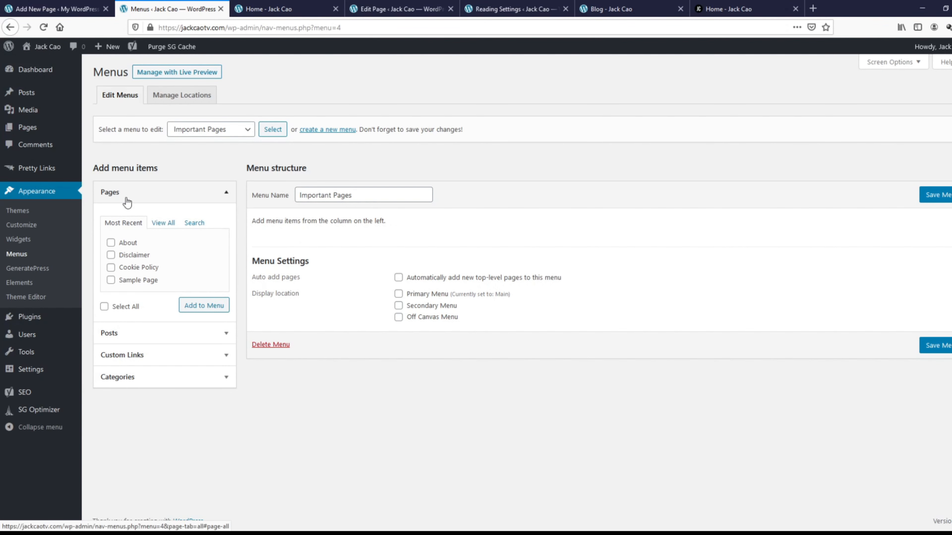
Step: Add the Privacy Policy, About, Cookie Policy and Disclaimer pages to the Important Pages menu with About first, and save the menu
click(167, 222)
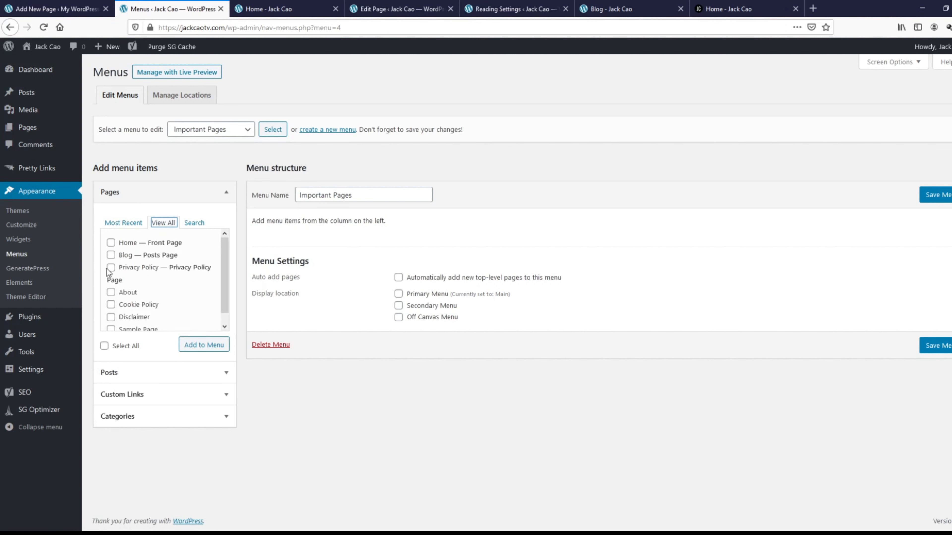
click(111, 293)
click(110, 304)
click(111, 317)
click(199, 345)
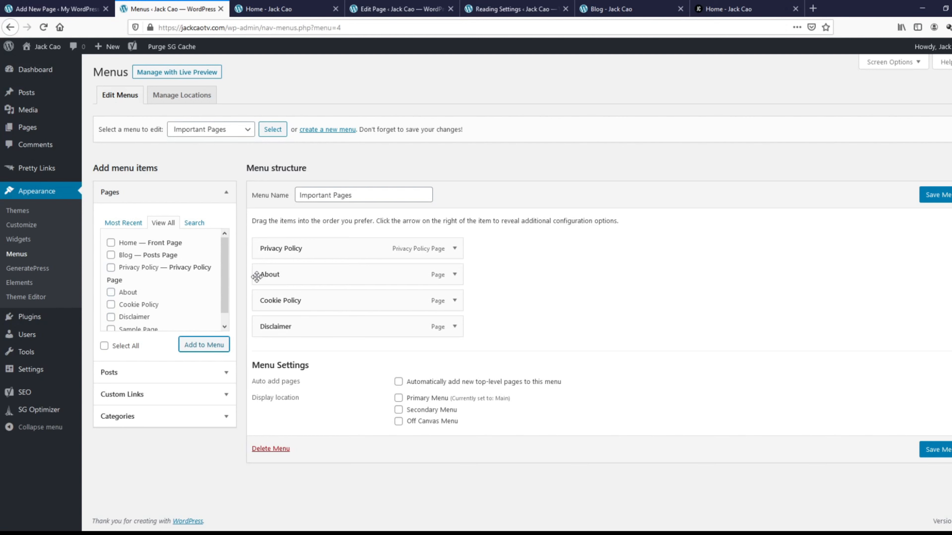
drag(263, 274, 263, 247)
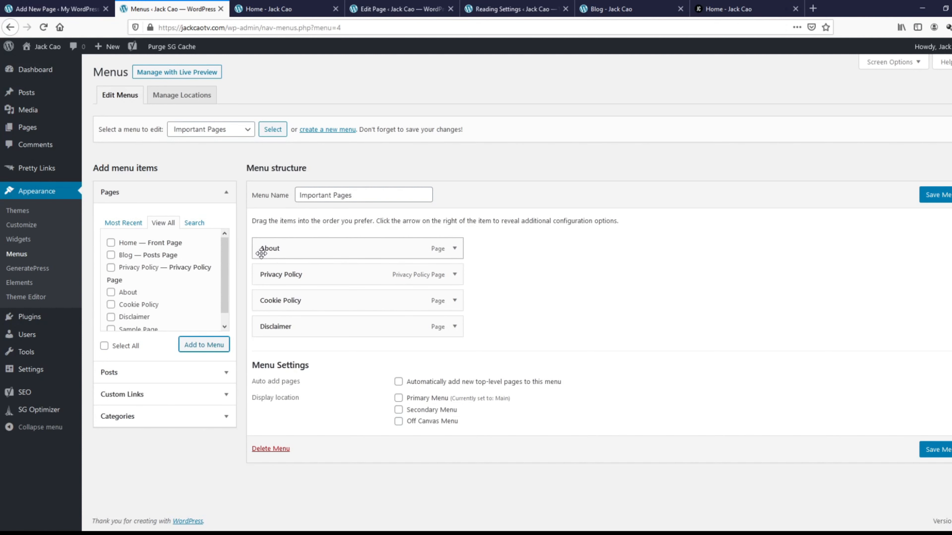
click(937, 195)
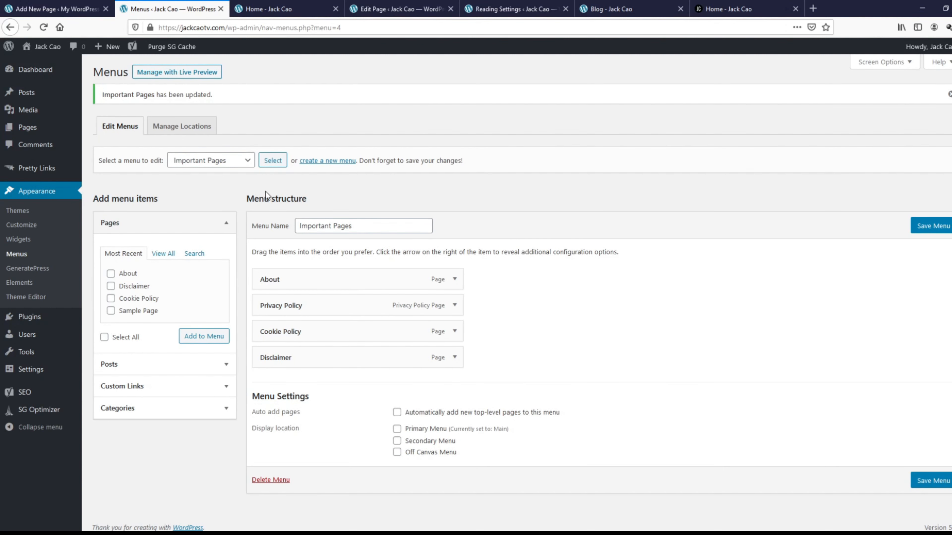
Step: Add a Navigation Menu widget titled "FOLLOW ME ON:" using the Social Media menu to Footer Widget 1, and save it
click(28, 240)
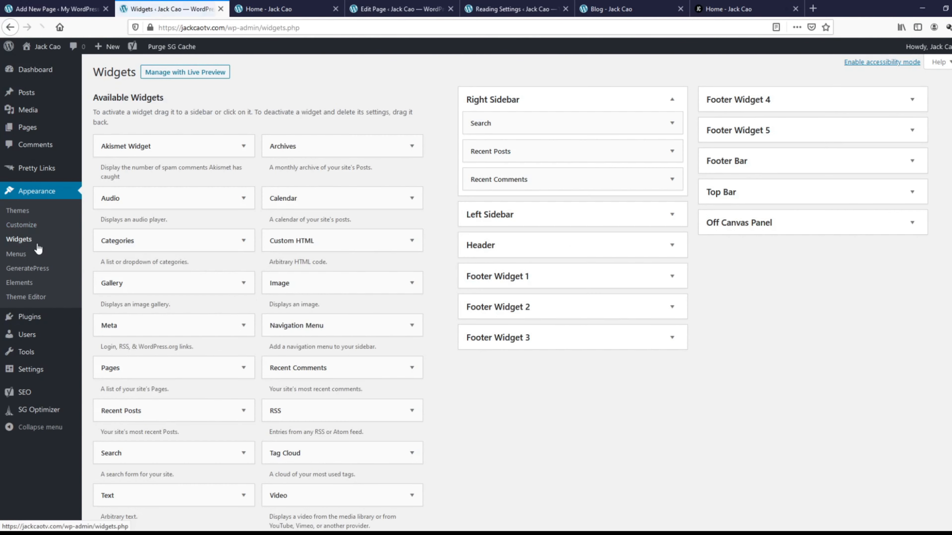
click(532, 278)
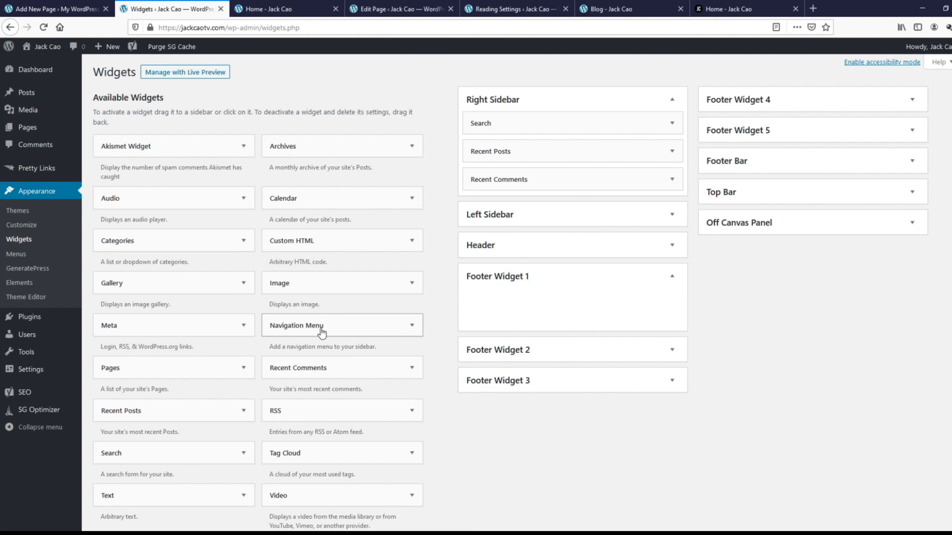
drag(321, 332, 526, 308)
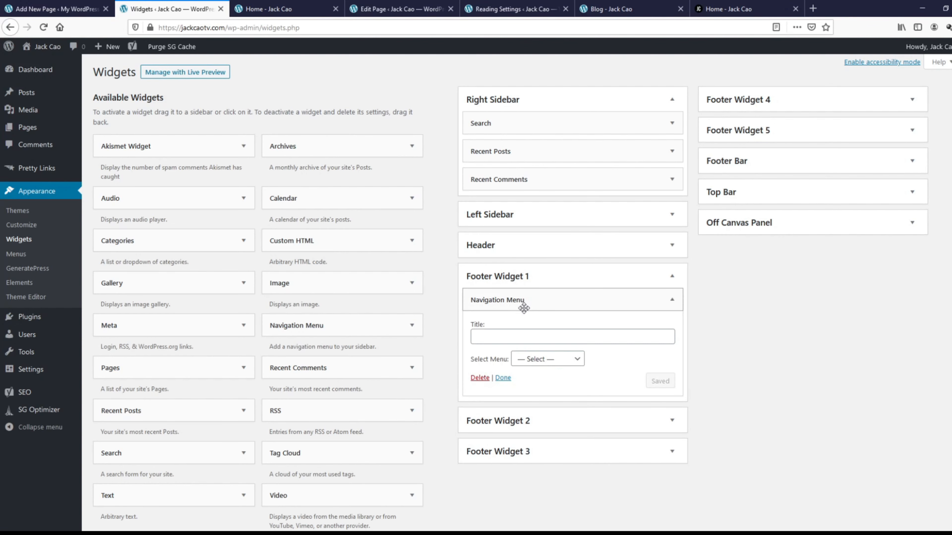
click(529, 337)
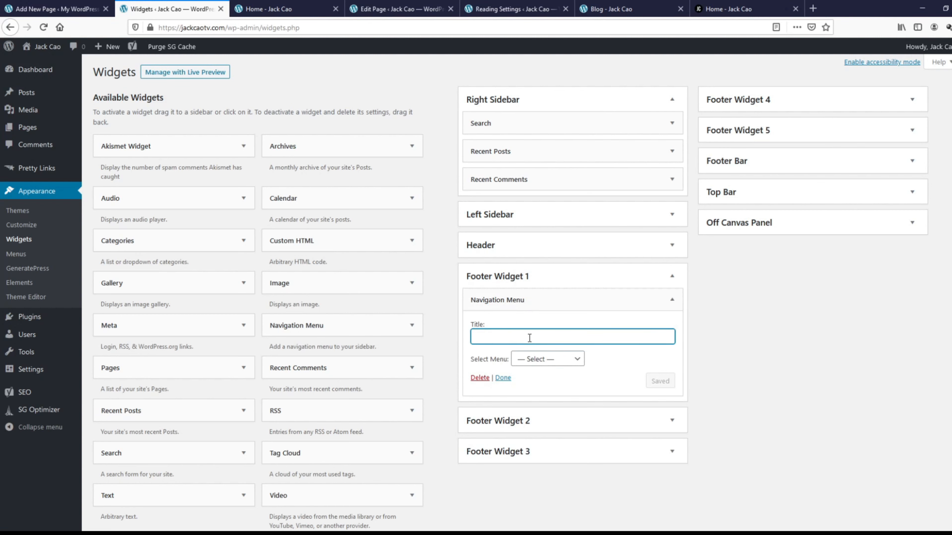
text(FOLL)
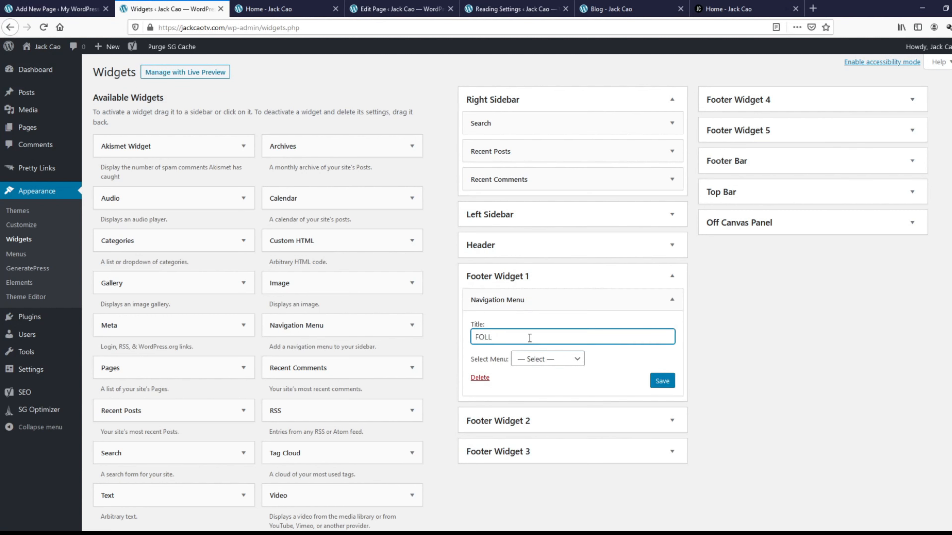
text(OW ME ON:)
click(551, 360)
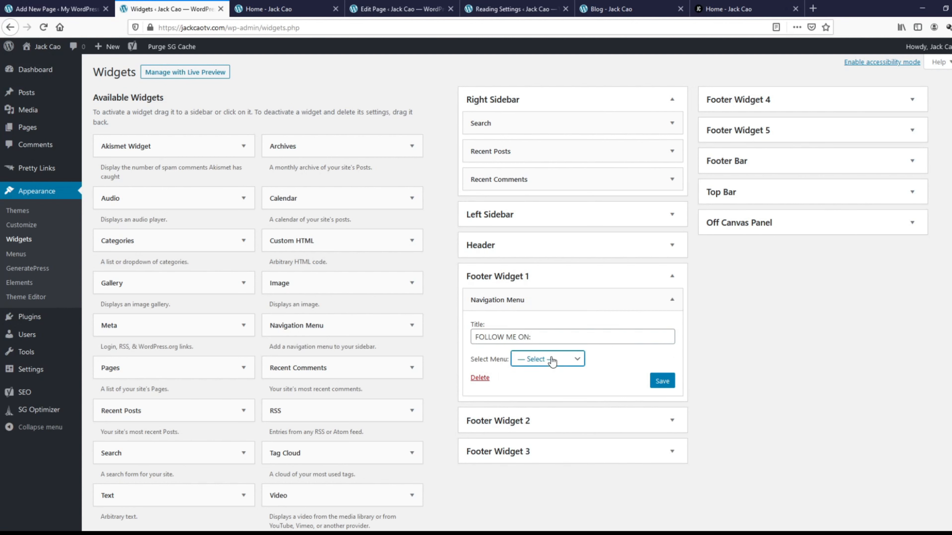
click(563, 419)
click(660, 382)
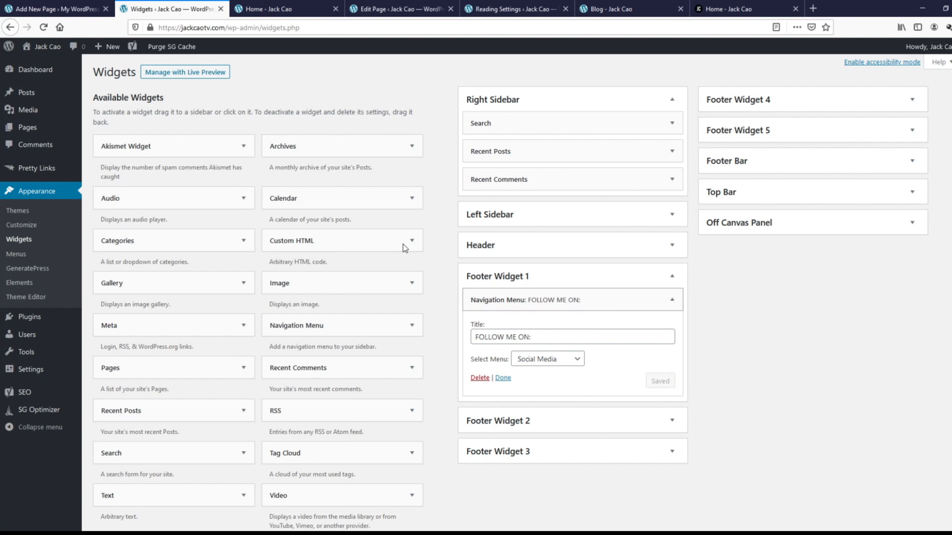
Step: Reload the home page preview and check the social media links in its footer
click(267, 8)
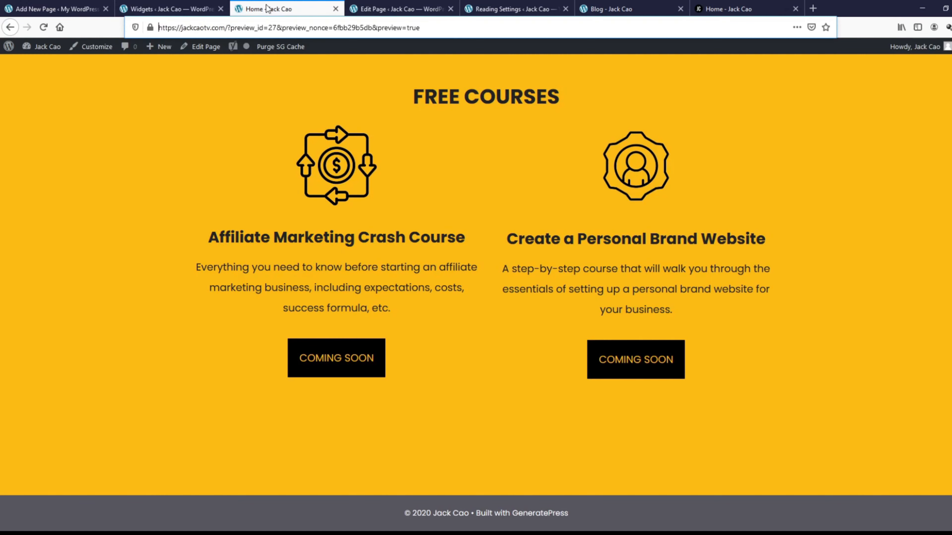
click(44, 27)
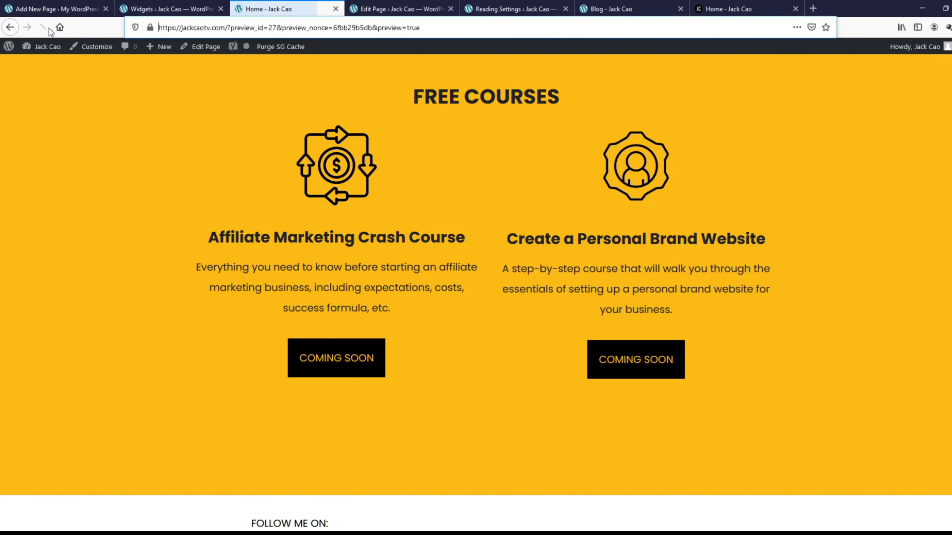
scroll(162, 191, down, 4)
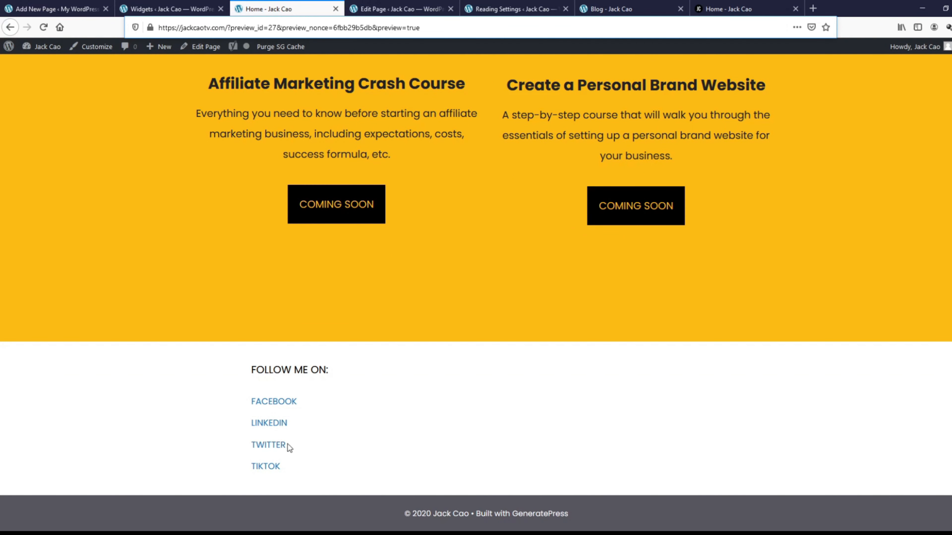
Step: Add a Navigation Menu widget titled "IMPORTANT PAGES" using the Important Pages menu to Footer Widget 2, and save it
click(177, 12)
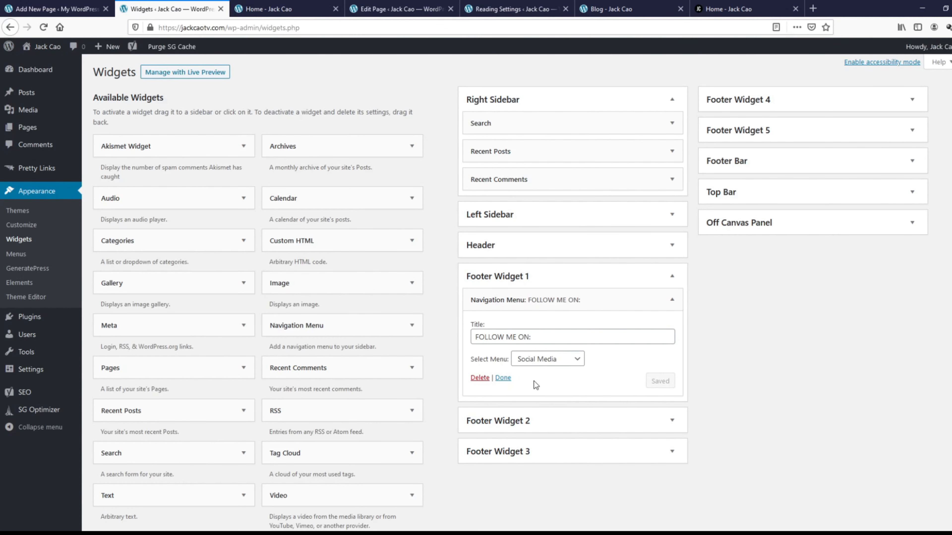
click(553, 428)
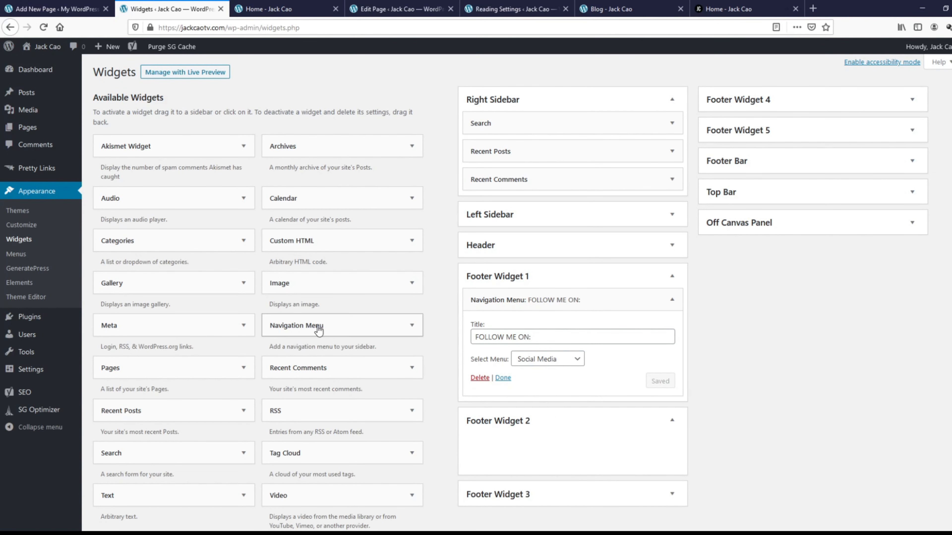
drag(355, 343, 536, 454)
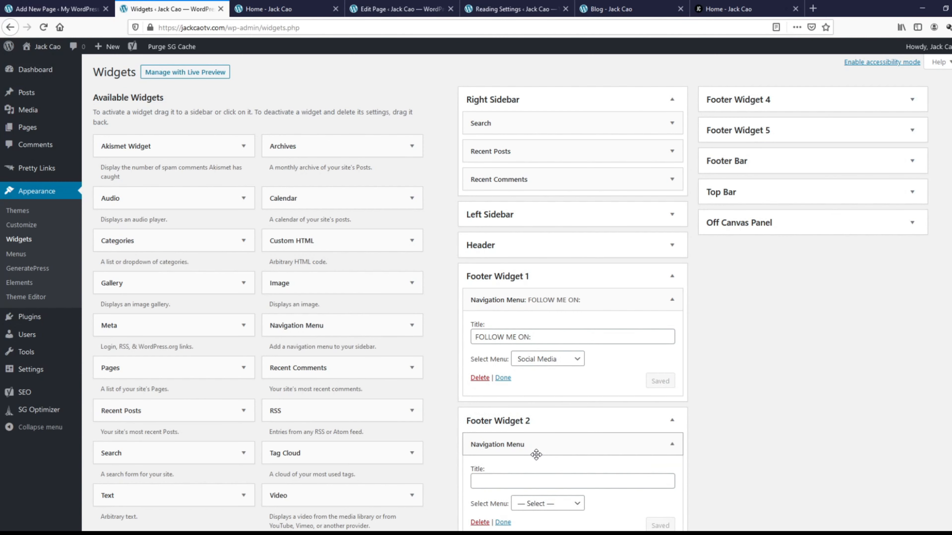
scroll(536, 453, down, 4)
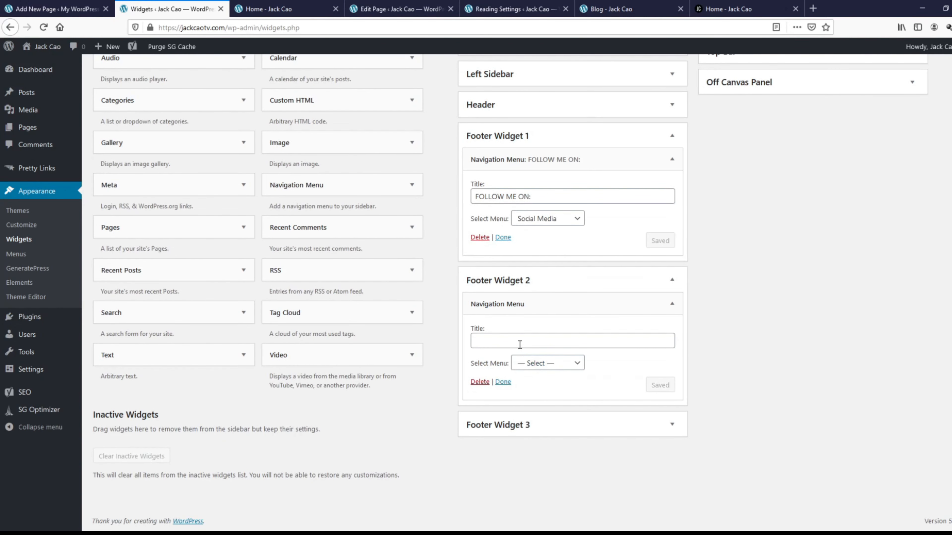
click(519, 344)
text(IMPO)
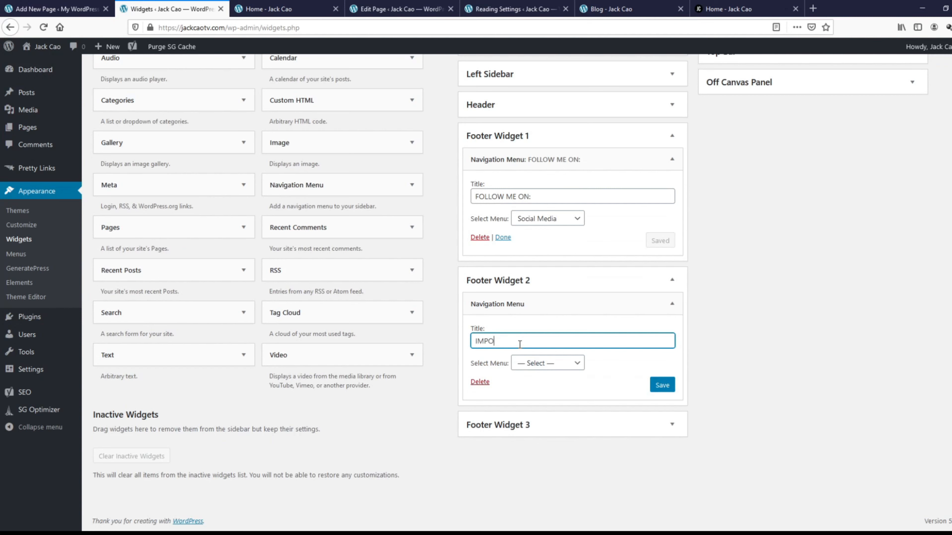
text(RAT)
text(ANT PAGES)
click(529, 365)
click(542, 395)
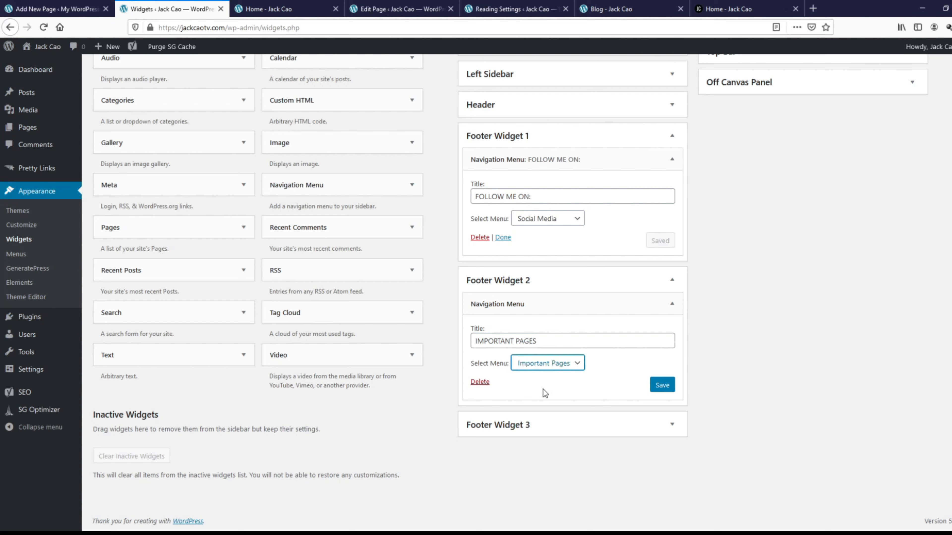
click(663, 389)
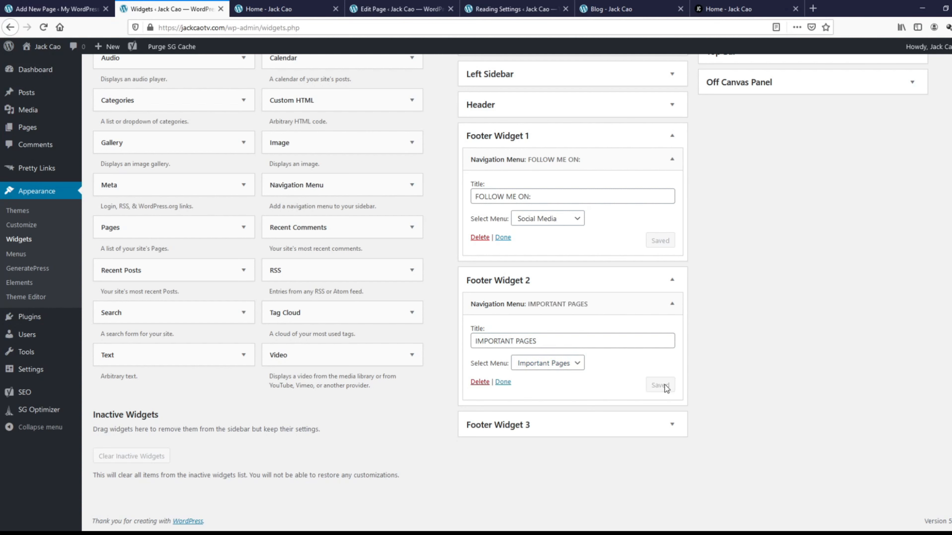
Step: Reload the home page preview to check the Important Pages footer column, and return to the site admin
click(268, 9)
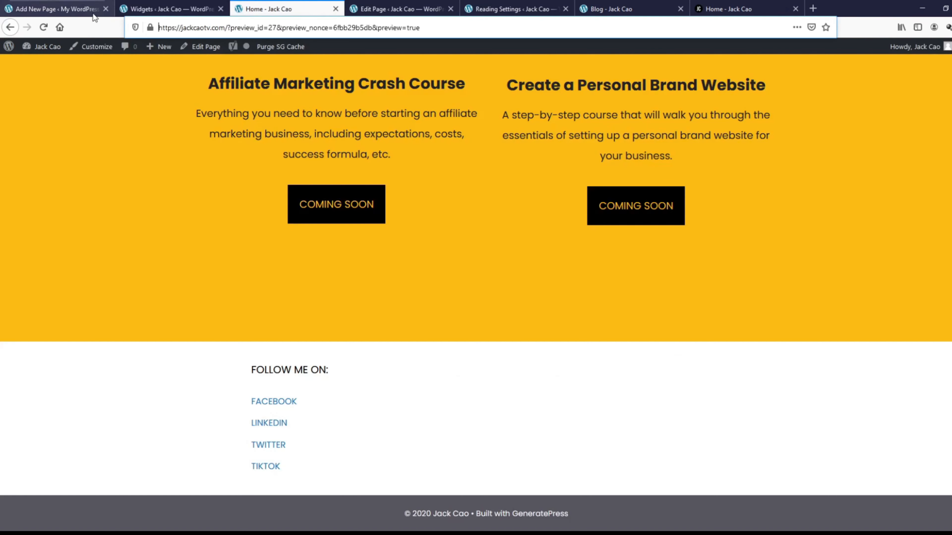
click(43, 27)
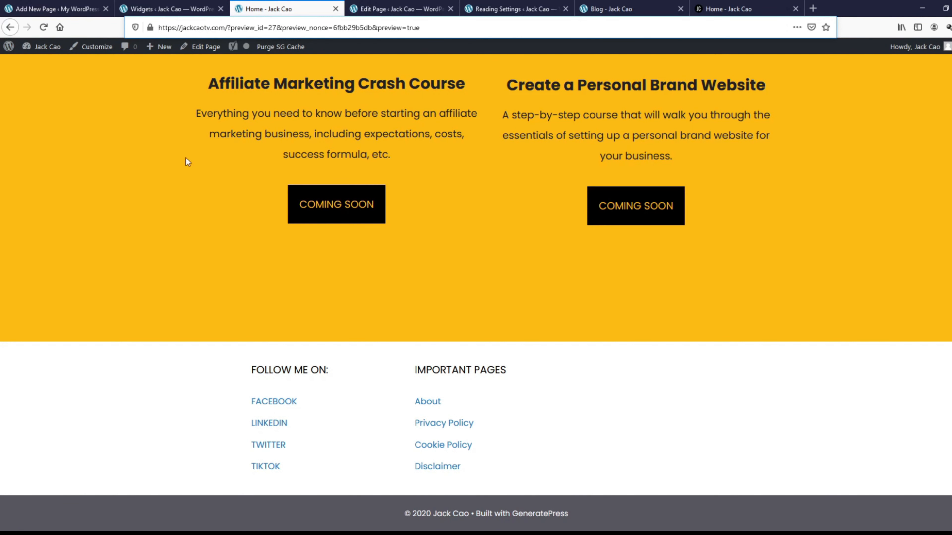
click(161, 8)
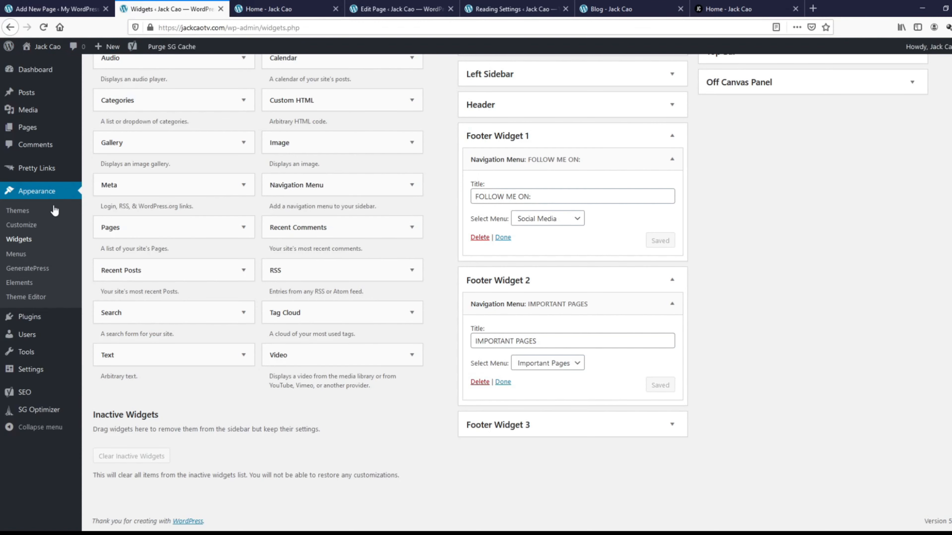
Step: Move the About page to the end of the Important Pages menu, below Disclaimer, and save the menu
click(51, 260)
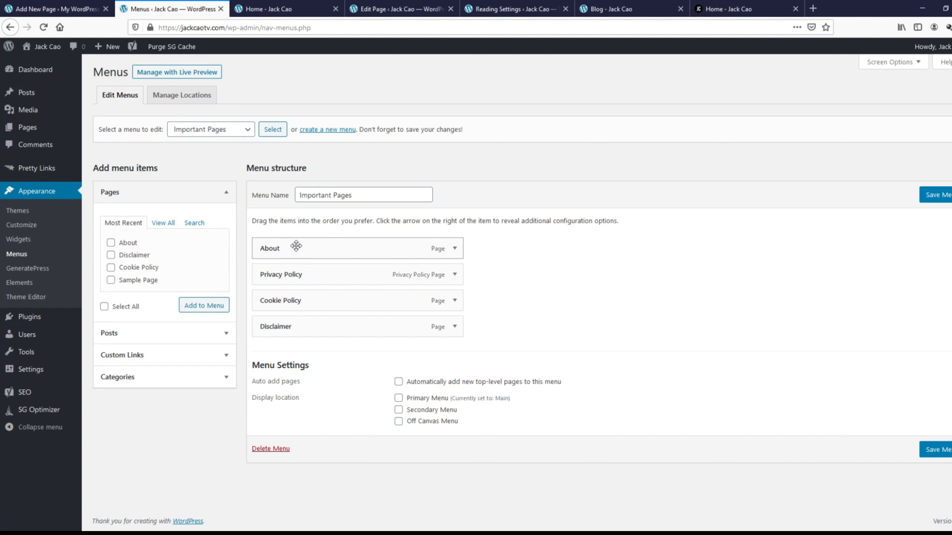
drag(296, 246, 295, 324)
click(933, 195)
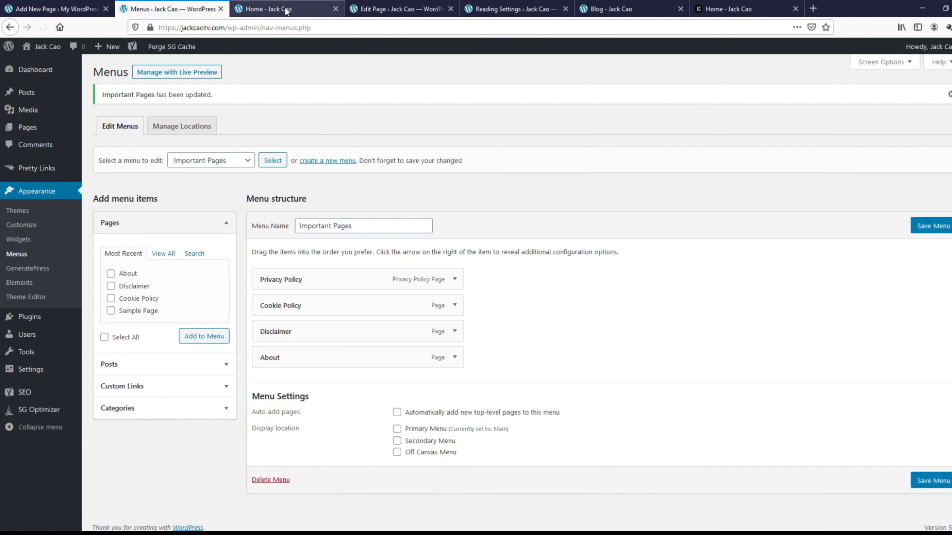
Step: Reload the home page preview to check the footer link order, and compare the footer with the reference site's
click(268, 9)
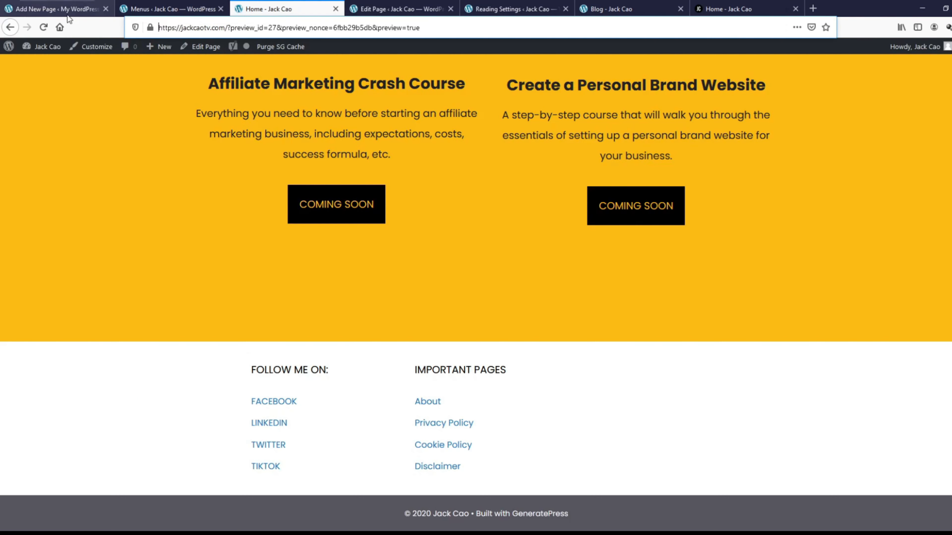
click(42, 28)
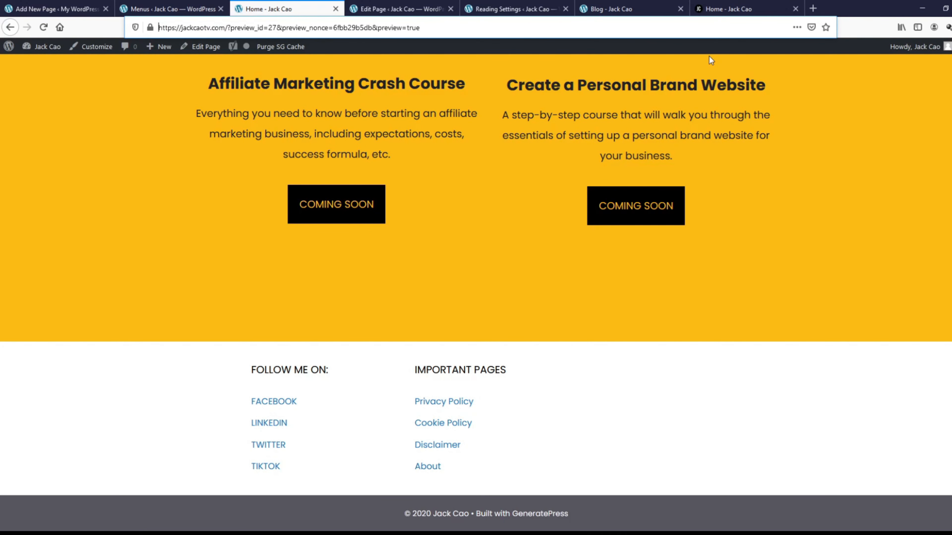
click(733, 7)
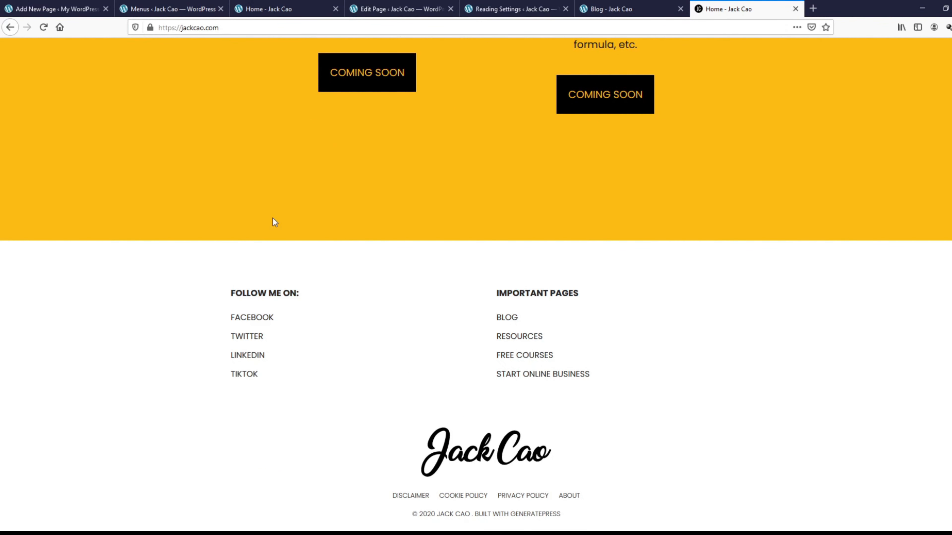
Step: Open the theme customizer and set the body text color and link color to black
click(159, 13)
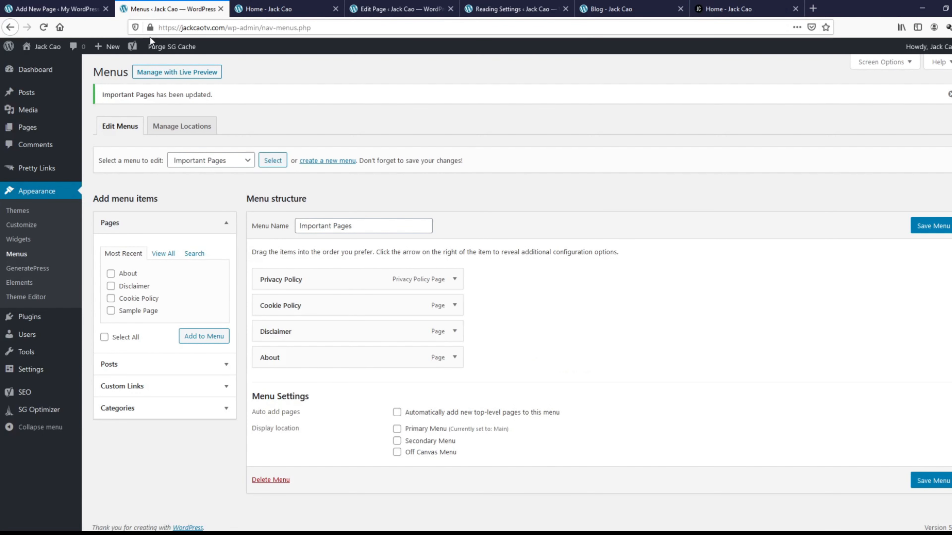
click(24, 231)
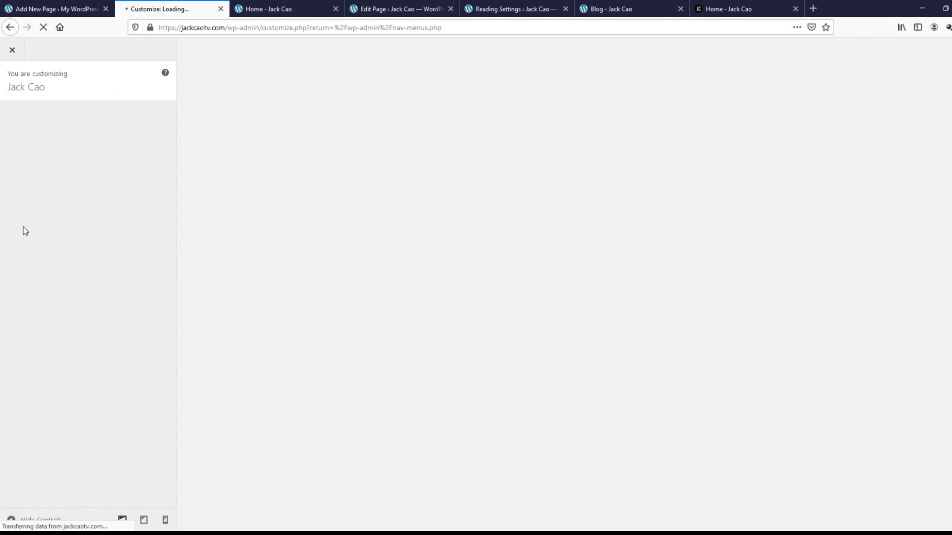
scroll(617, 196, down, 20)
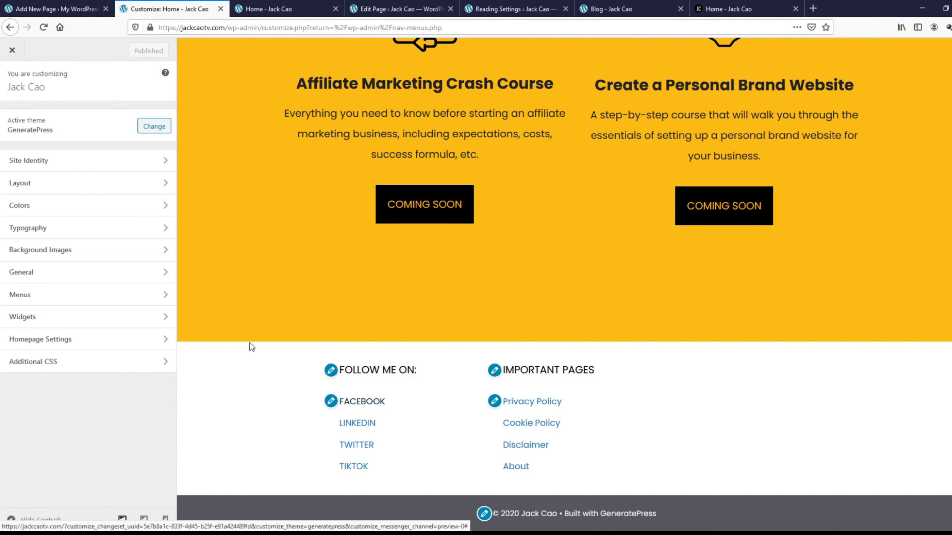
click(38, 214)
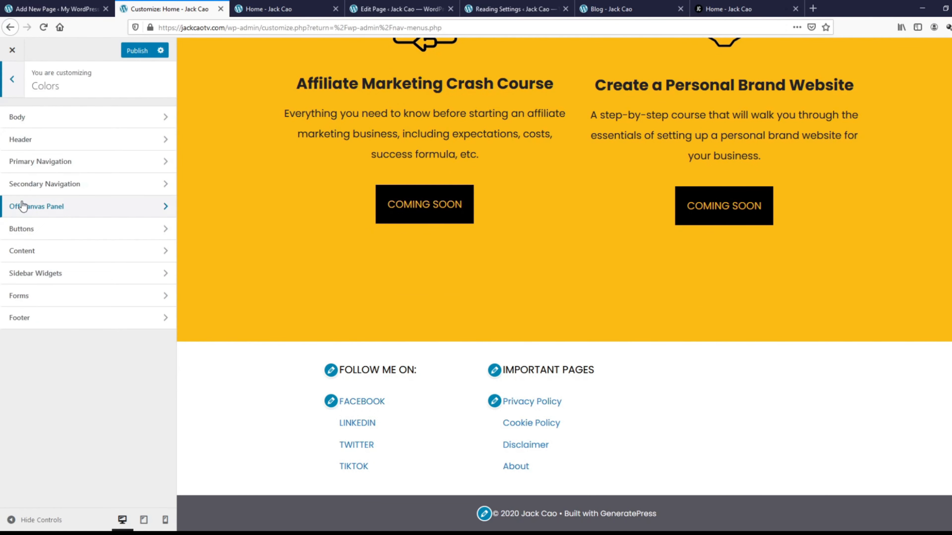
click(47, 122)
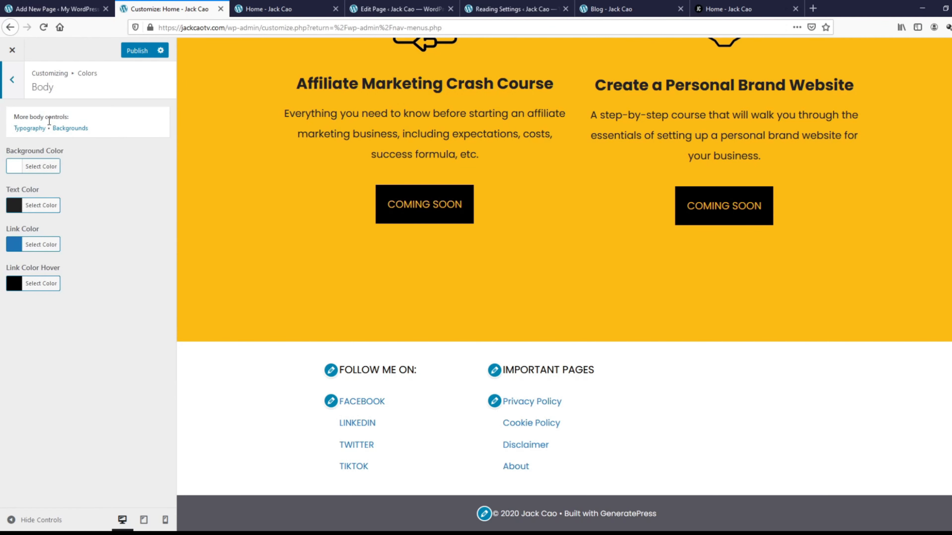
click(42, 244)
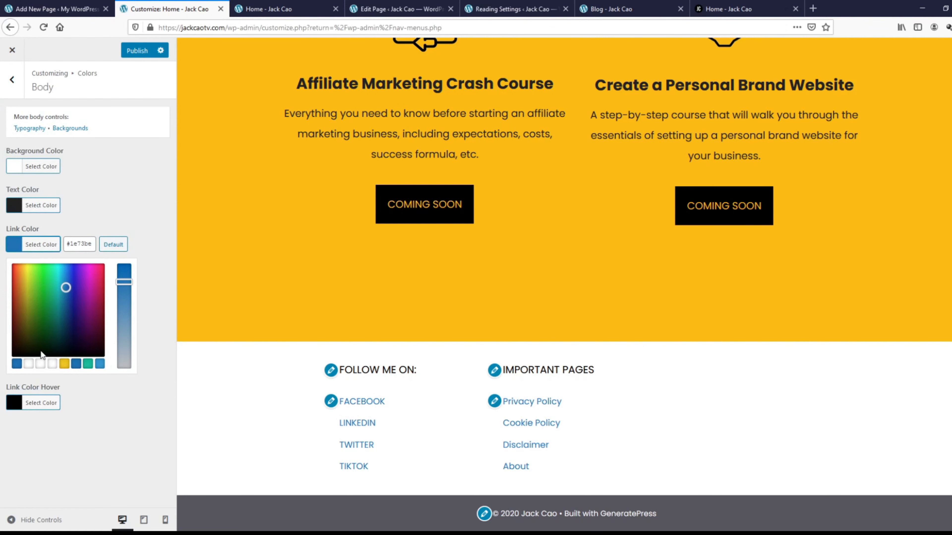
click(65, 364)
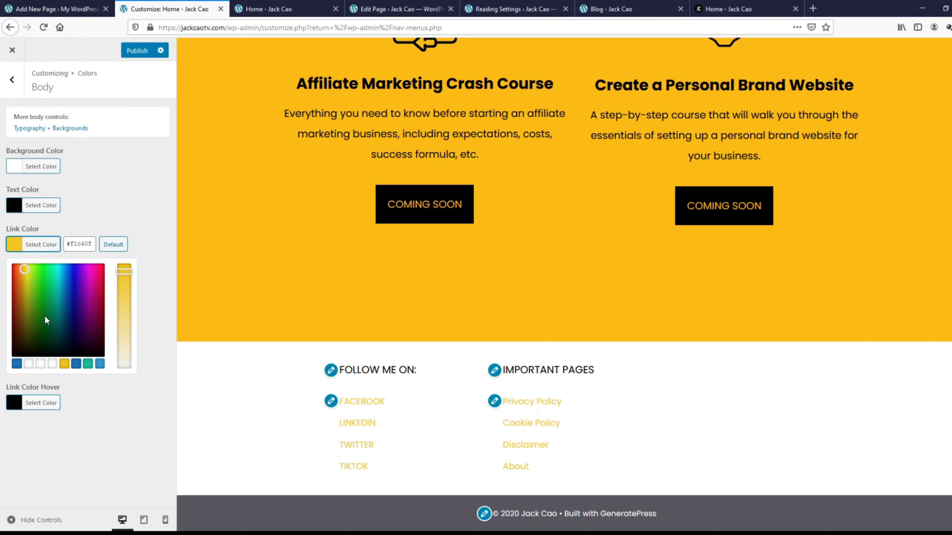
drag(44, 315, 2, 366)
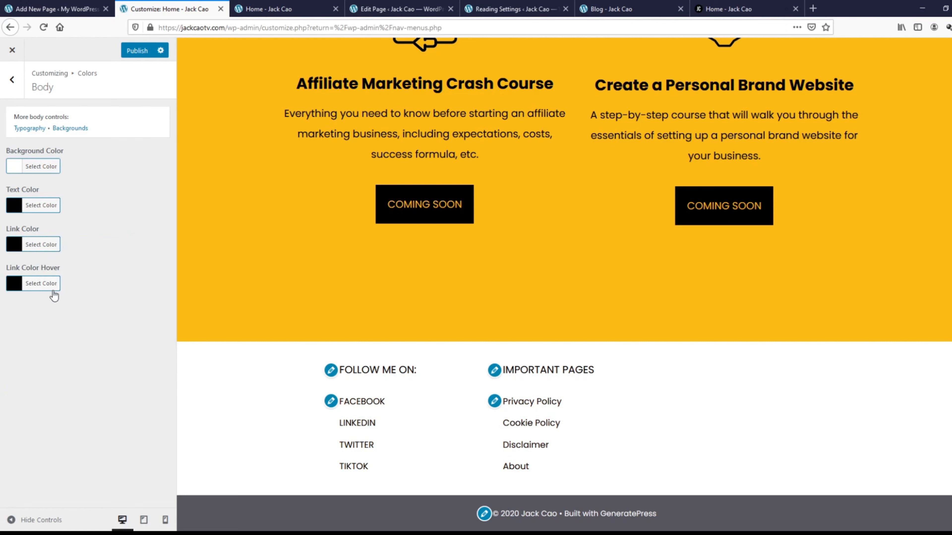
Step: Set the body link hover color to yellow #f1c40f
click(44, 288)
click(66, 407)
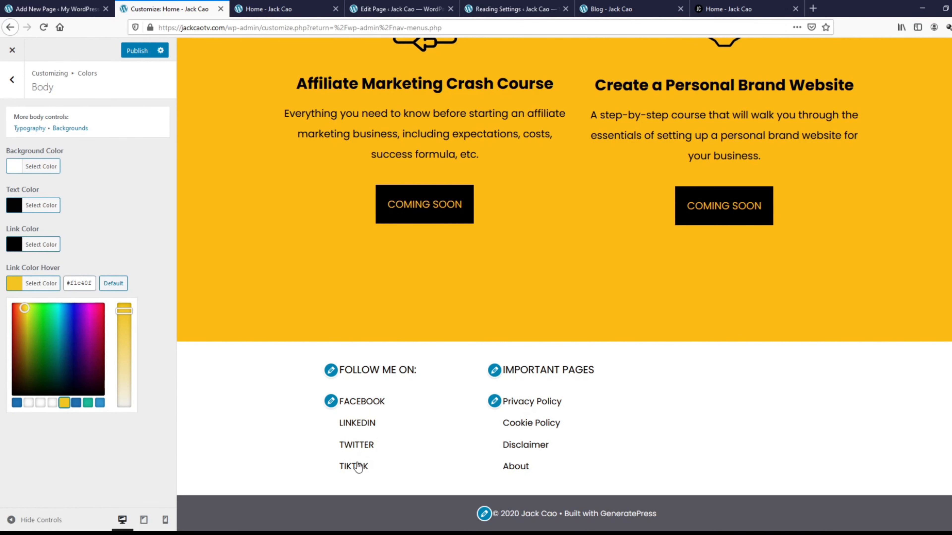
click(34, 288)
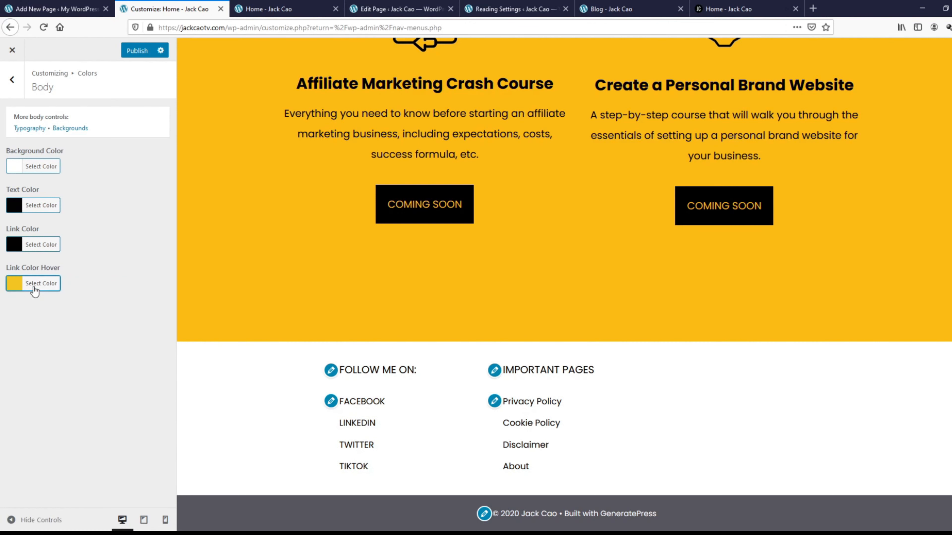
Step: Publish the body color changes and open the Footer Bar widget area for editing
click(129, 51)
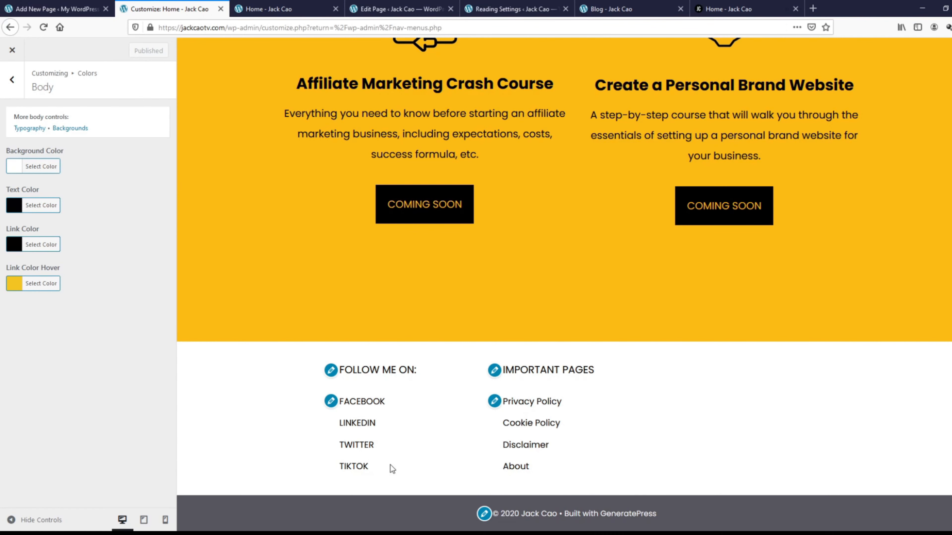
click(13, 78)
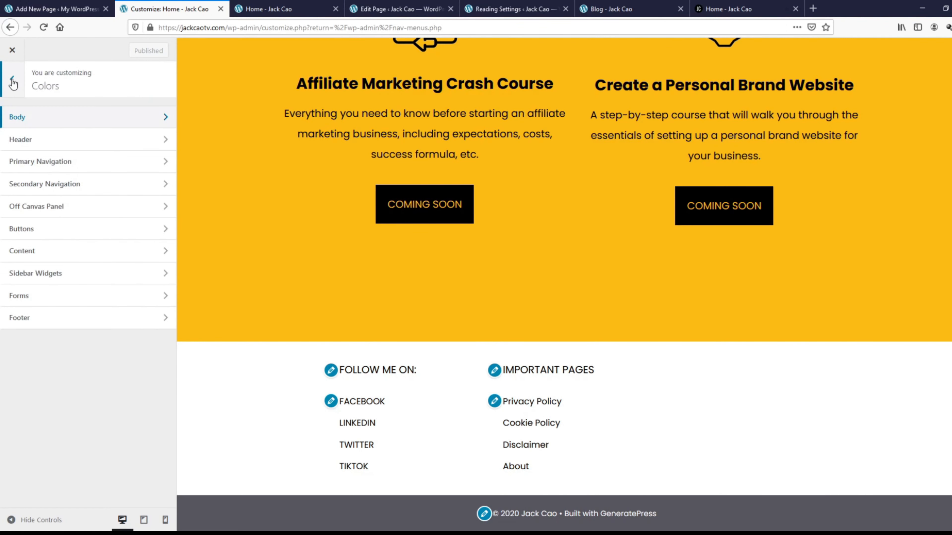
click(13, 79)
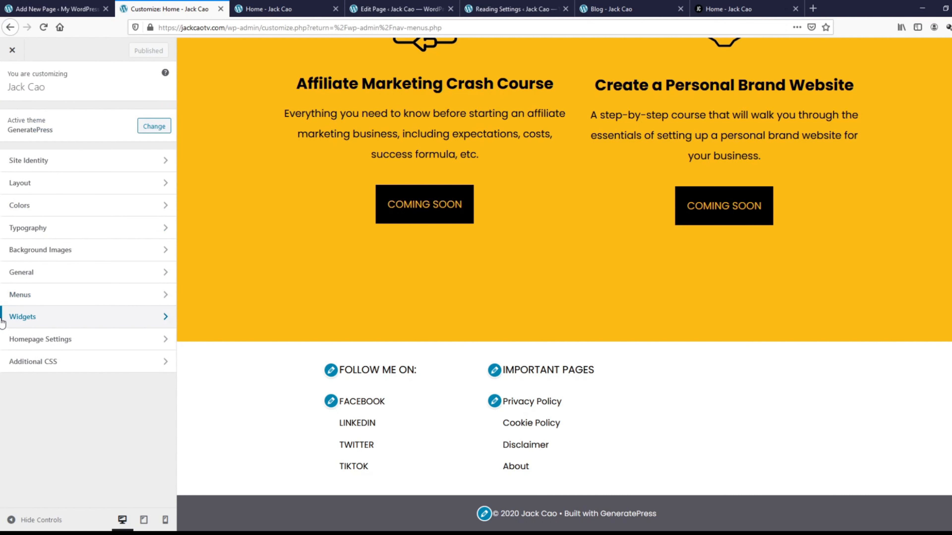
click(23, 320)
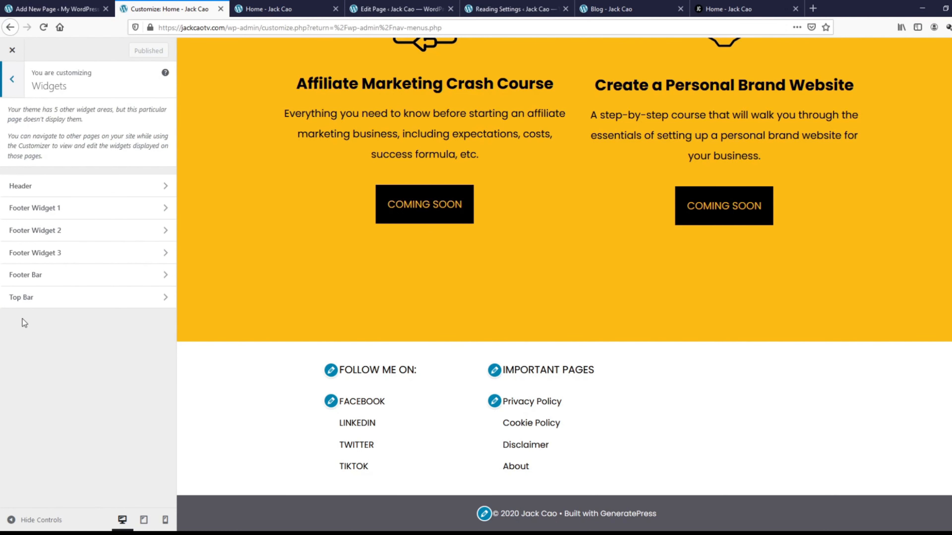
click(40, 276)
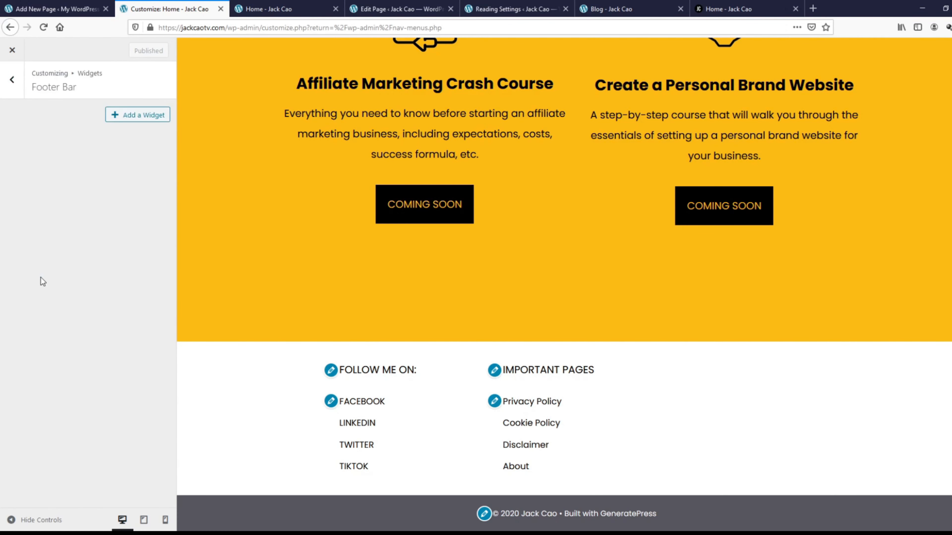
Step: Add an Image widget to the Footer Bar using the black handwritten-style logo from the media library
click(140, 117)
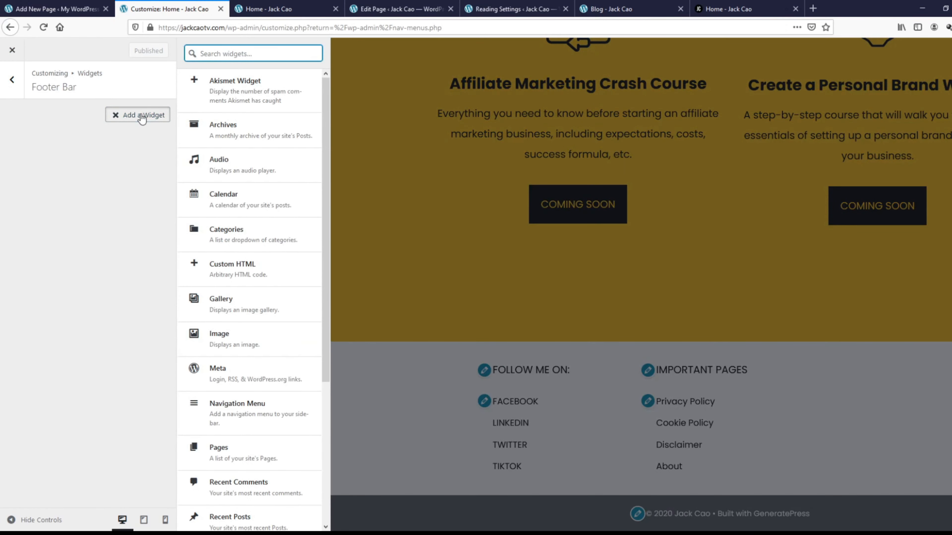
click(224, 335)
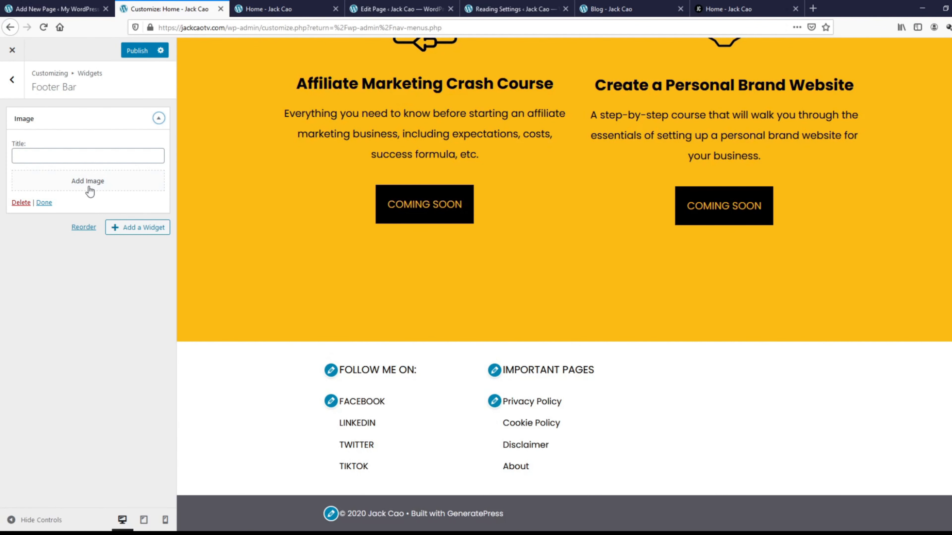
click(89, 191)
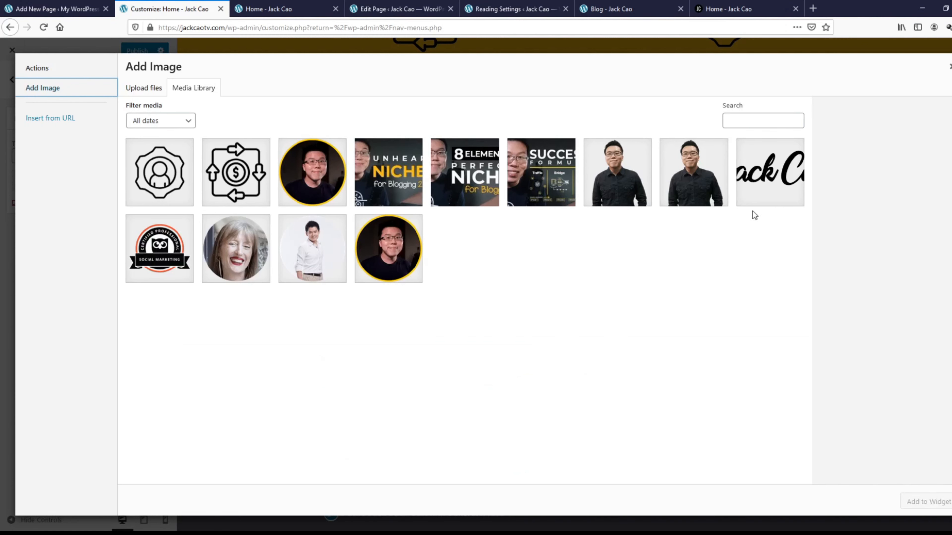
click(774, 183)
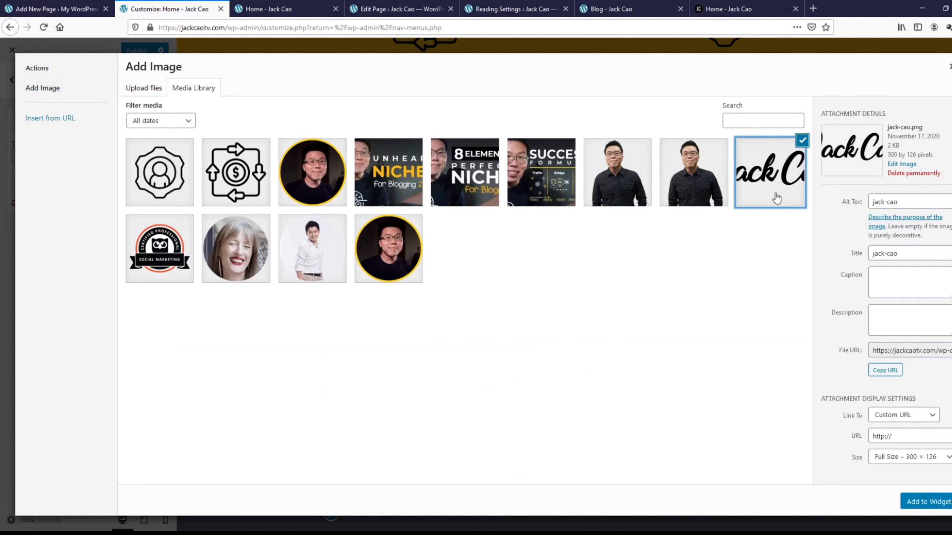
click(916, 501)
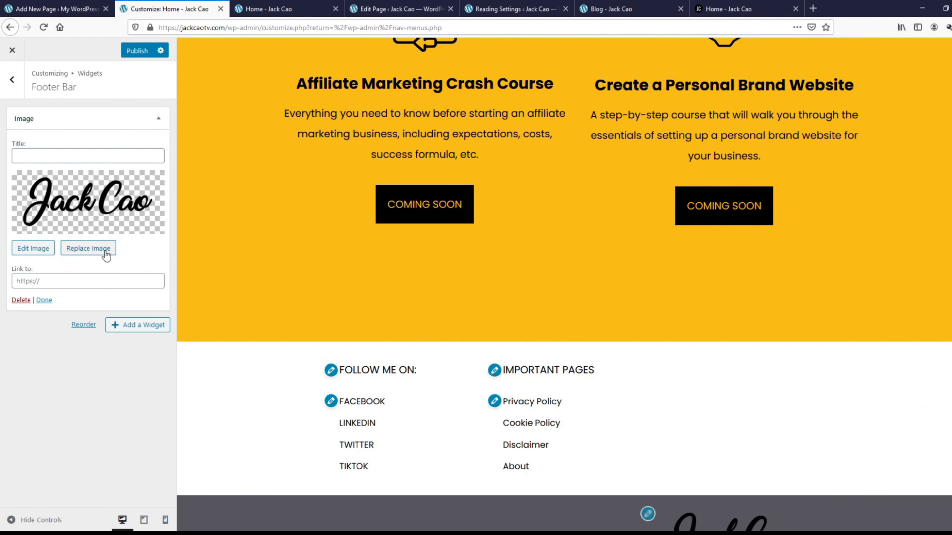
click(44, 301)
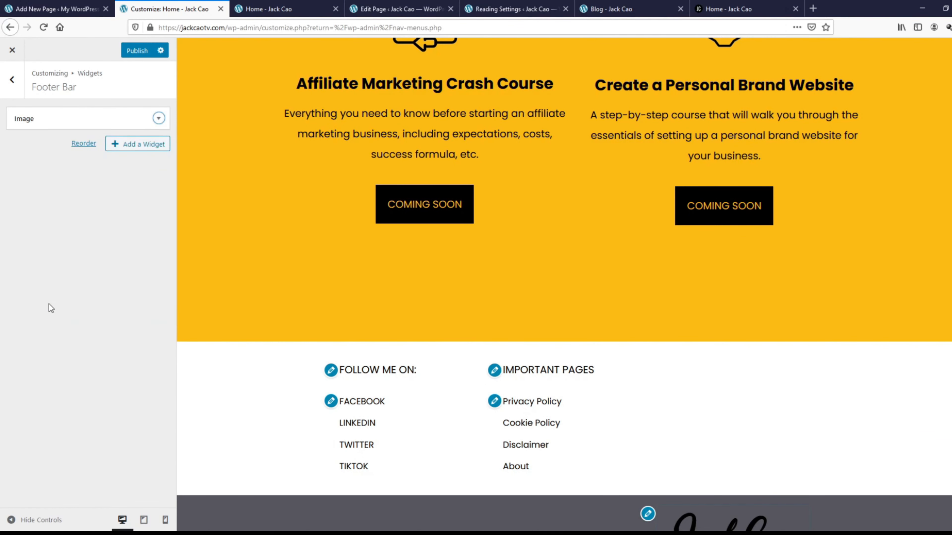
scroll(397, 337, down, 2)
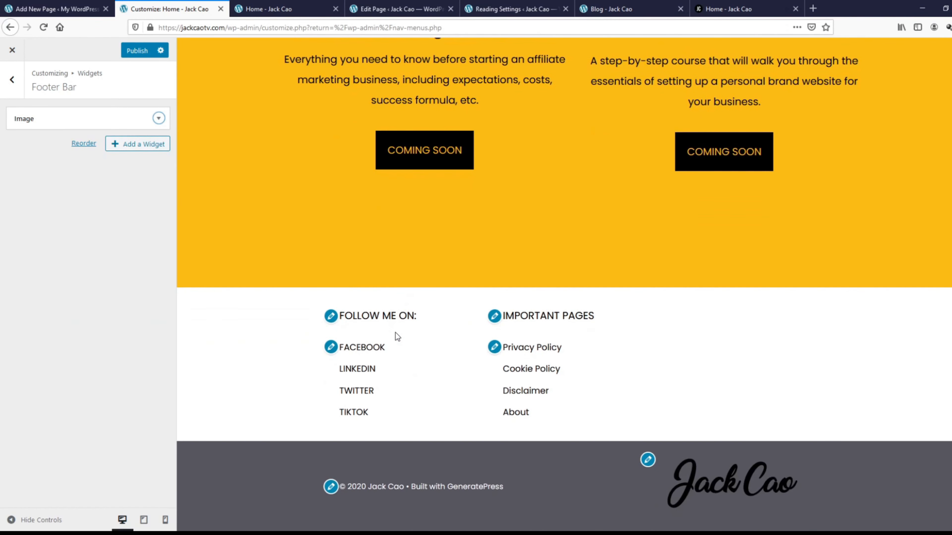
Step: Add a Navigation Menu widget with the Main menu below the Footer Bar's image and publish the changes
click(137, 145)
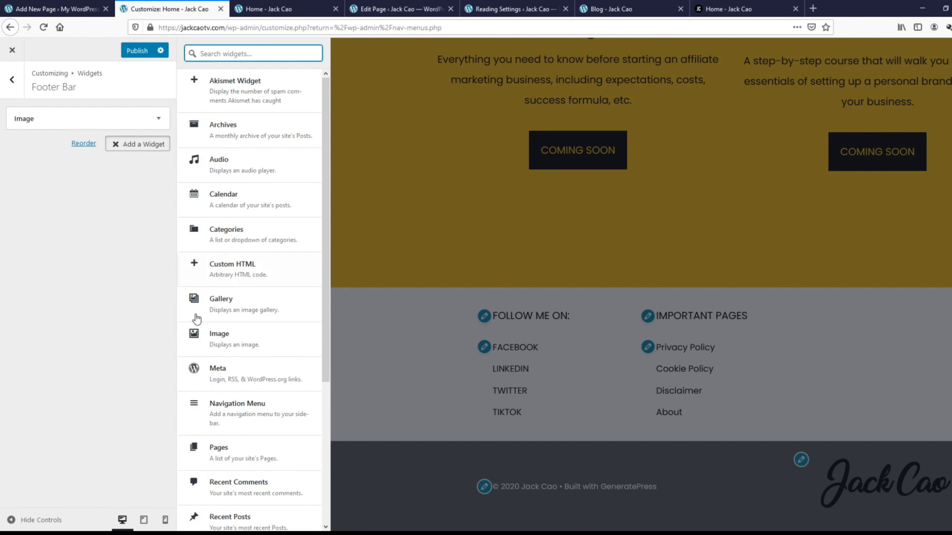
click(244, 410)
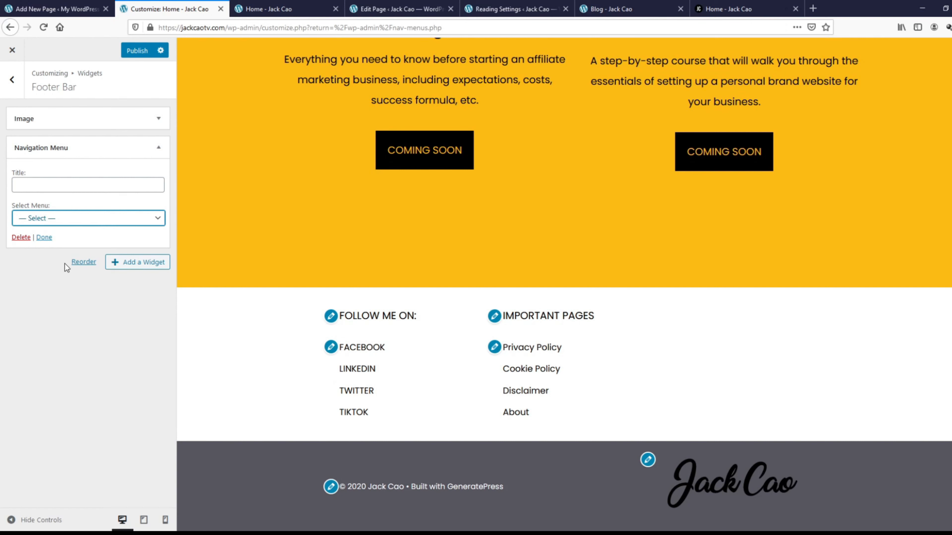
key(Down)
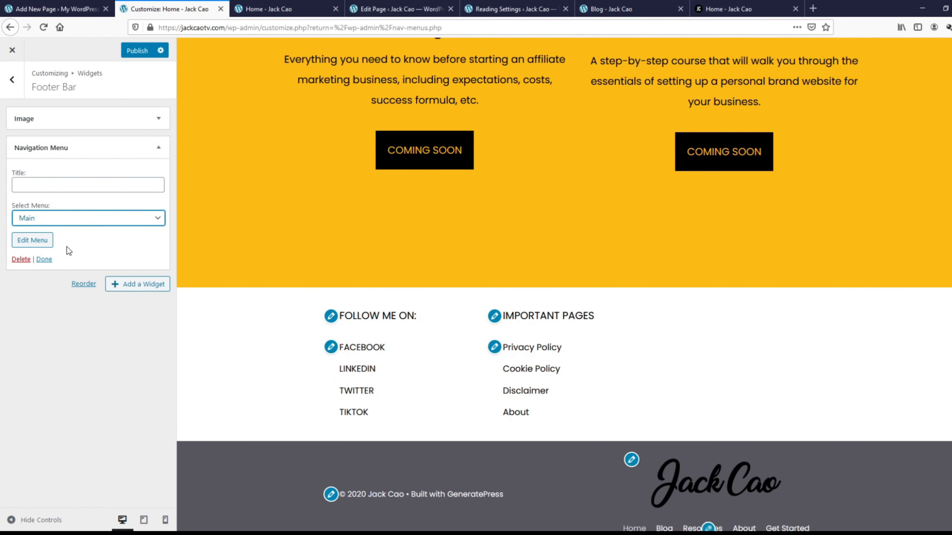
click(89, 285)
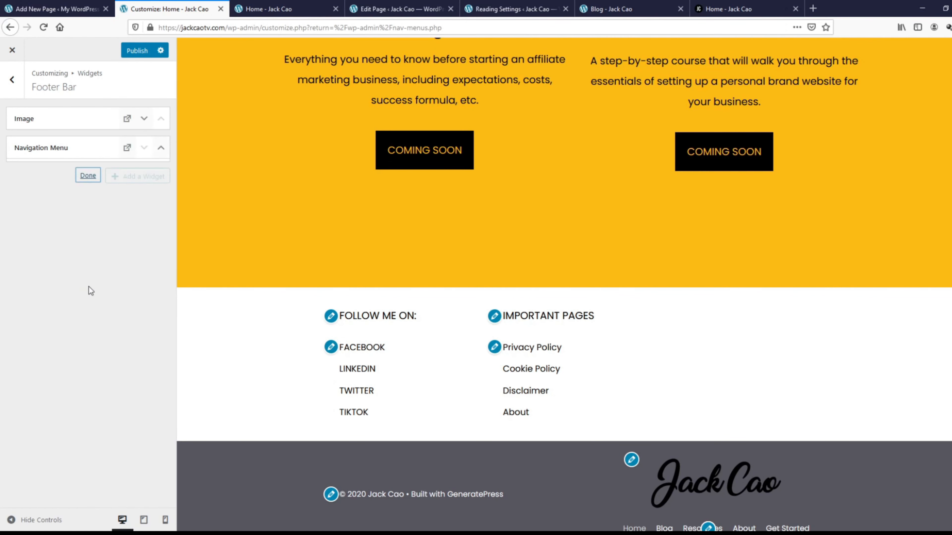
click(140, 56)
scroll(362, 197, down, 1)
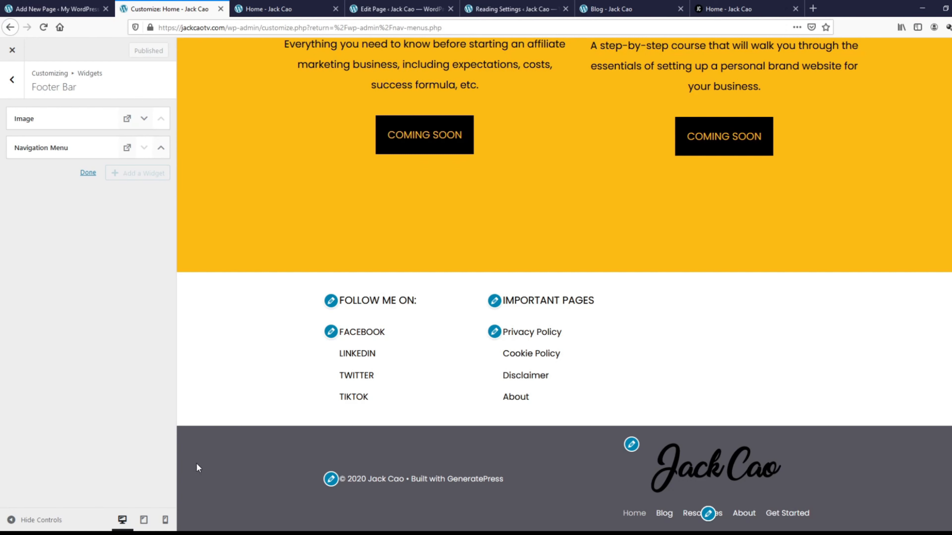
Step: Set the footer bar's background color to white in the footer color settings
click(9, 85)
click(9, 85)
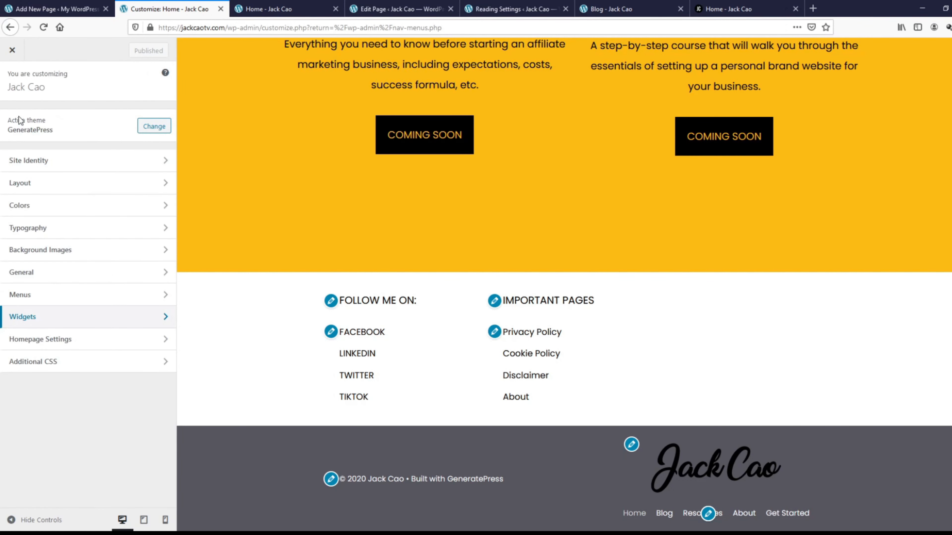
click(29, 201)
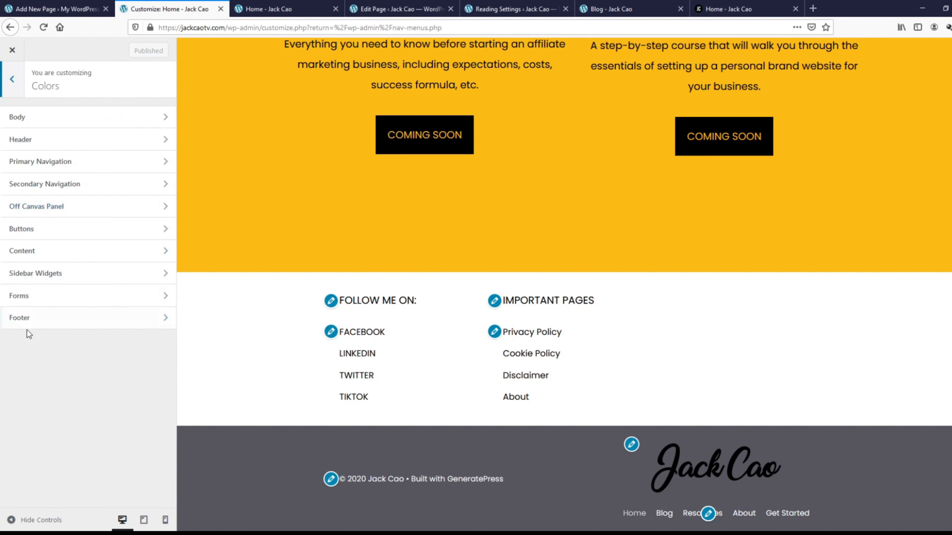
click(27, 322)
scroll(102, 300, down, 5)
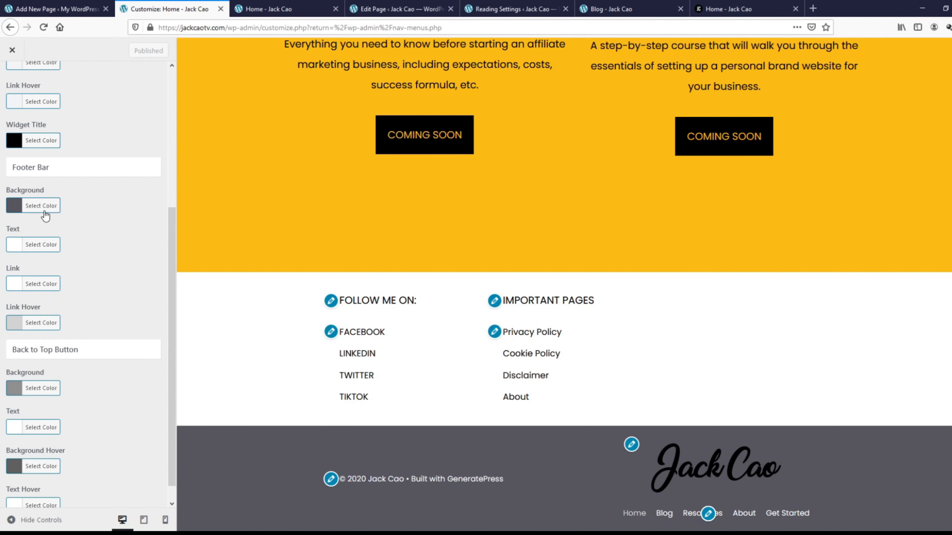
click(40, 209)
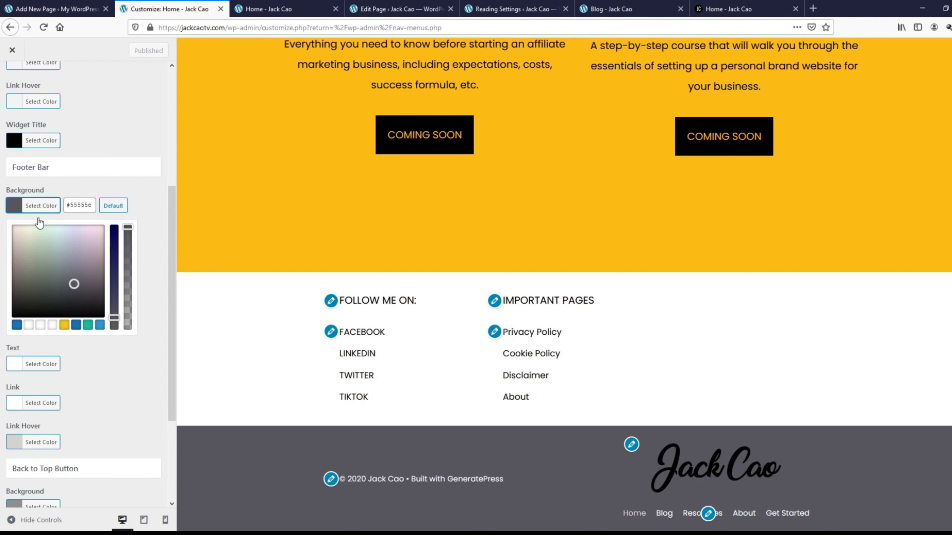
click(44, 326)
click(52, 209)
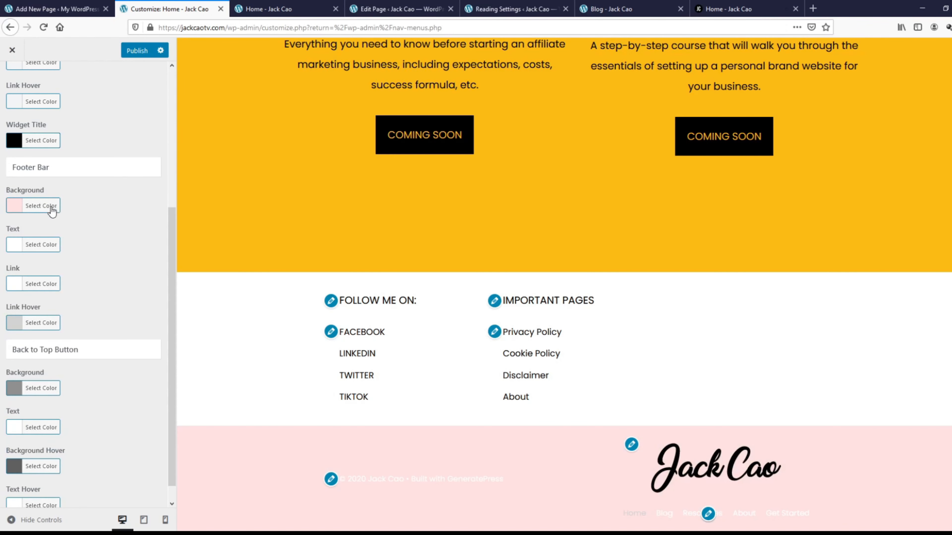
click(52, 209)
click(53, 326)
Step: Set the footer bar's text color and link color to black
click(46, 246)
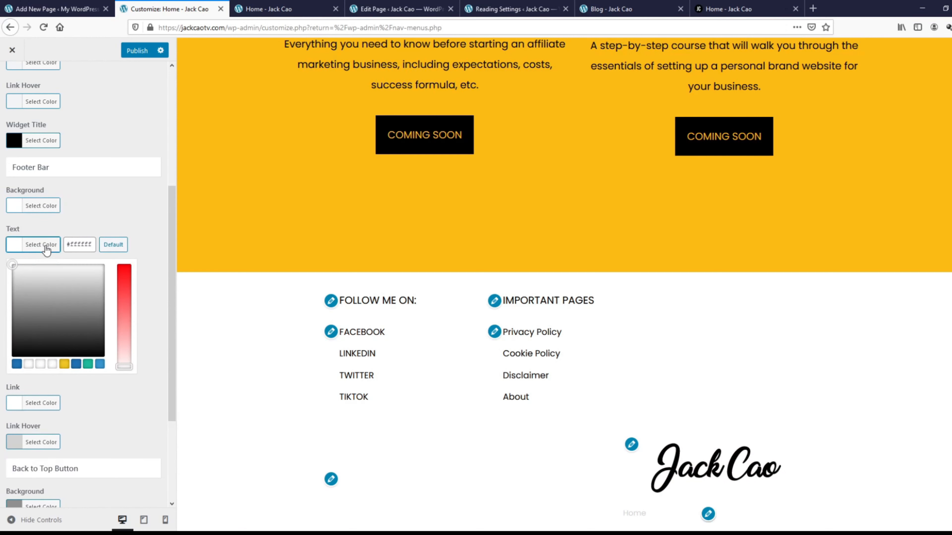
drag(29, 313, 2, 374)
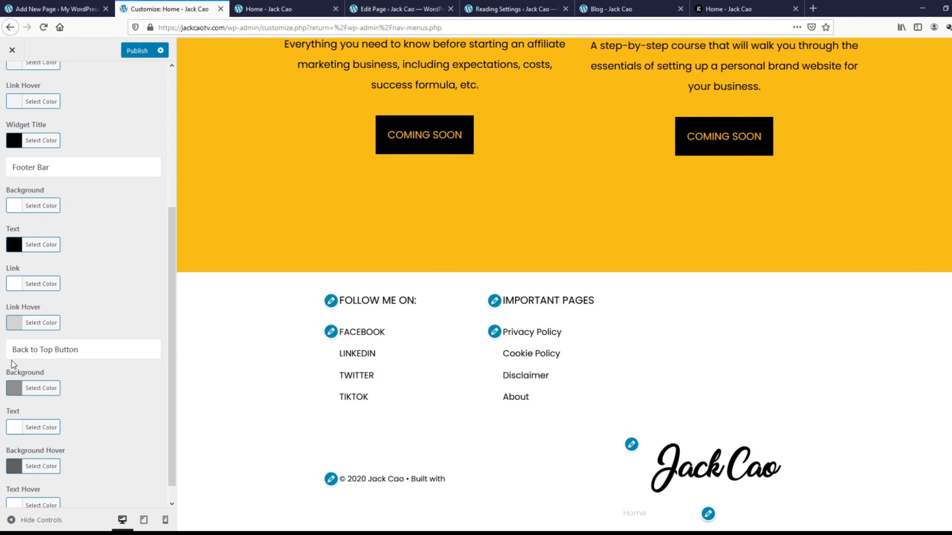
click(44, 285)
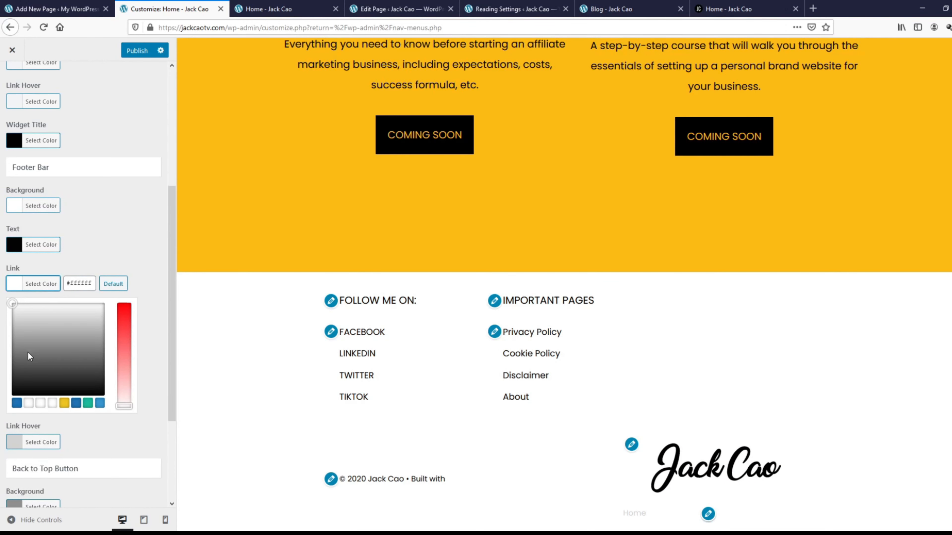
drag(24, 371, 2, 393)
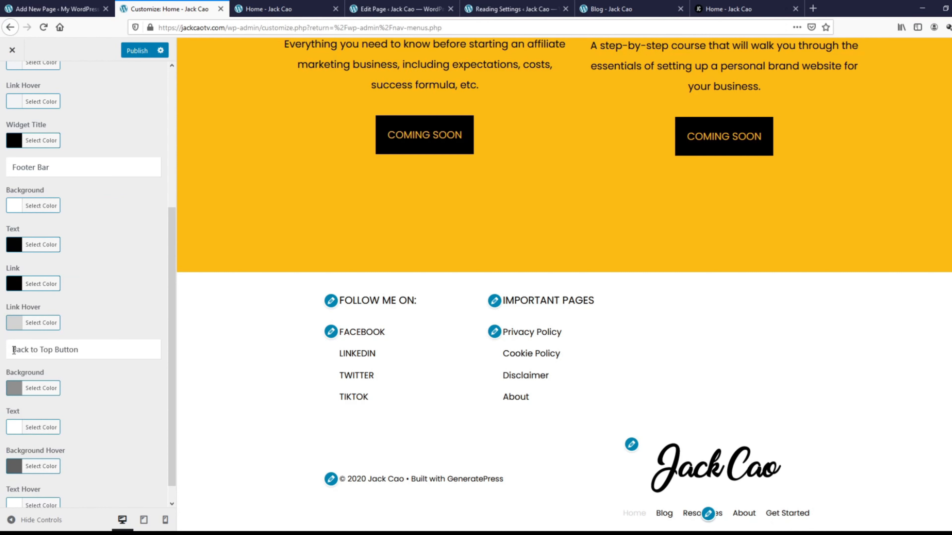
Step: Set the footer bar's link hover color to yellow #f1c40f and return to the main customizer options
click(51, 325)
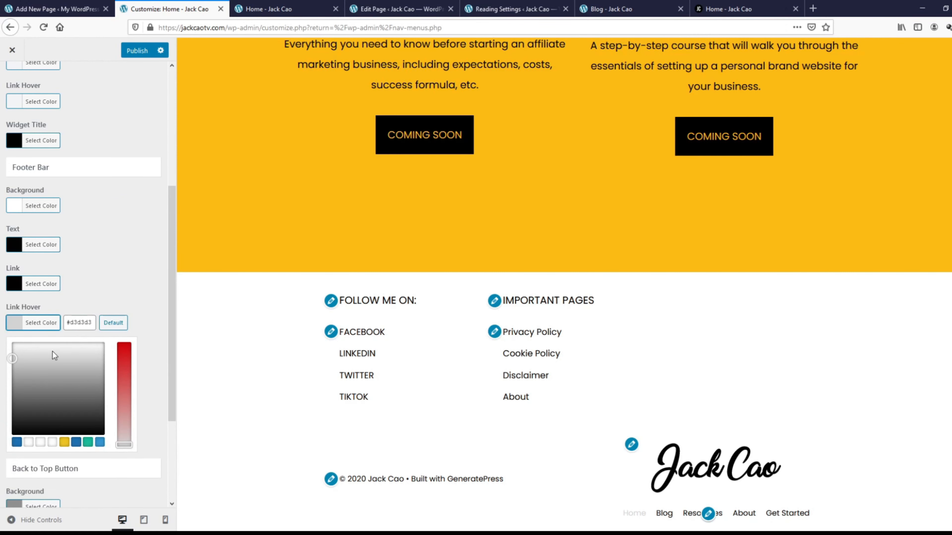
click(65, 443)
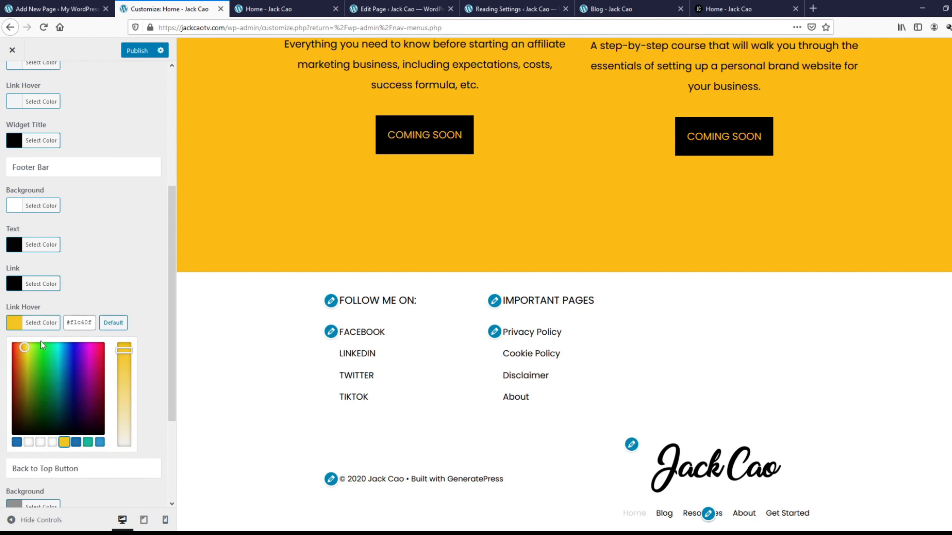
click(38, 323)
key(Escape)
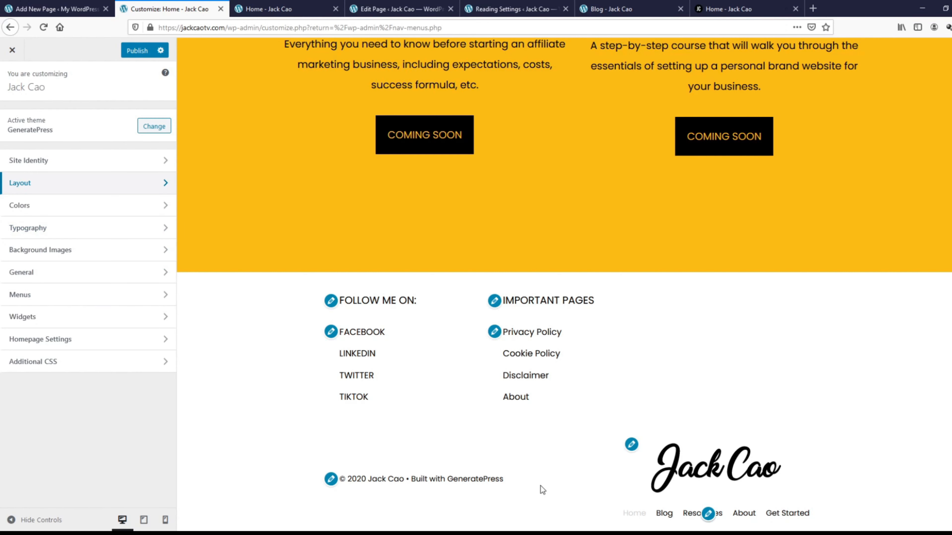
Step: Set the Footer Bar Alignment to Center in the footer layout settings and publish the changes
click(35, 190)
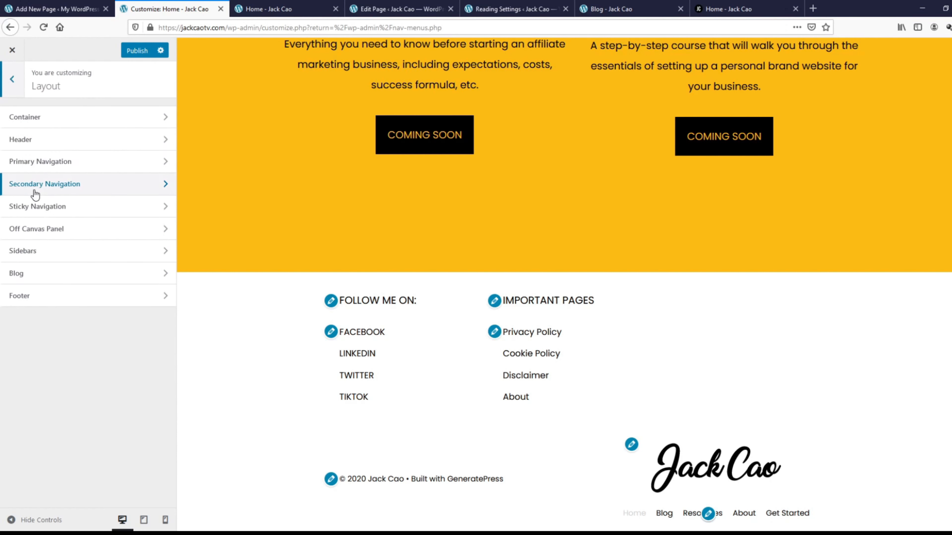
click(53, 302)
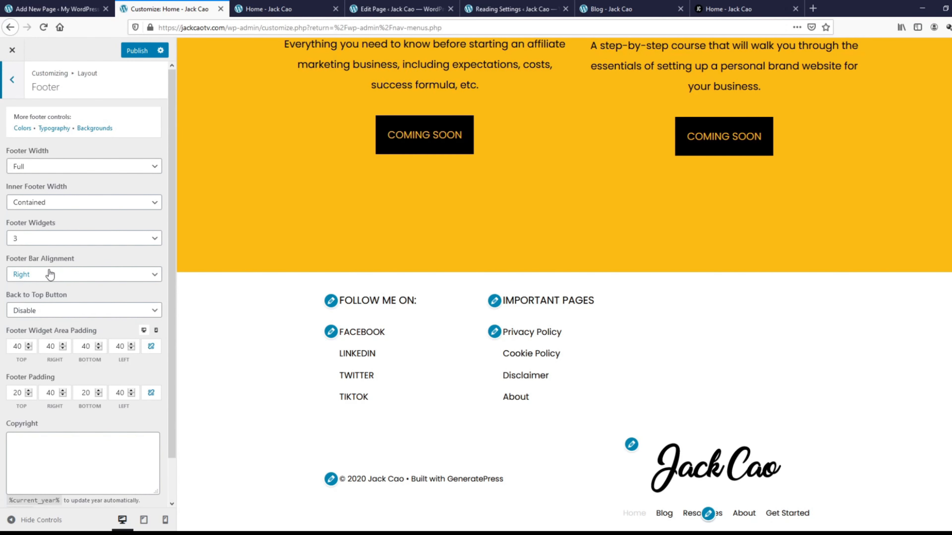
click(50, 274)
click(44, 304)
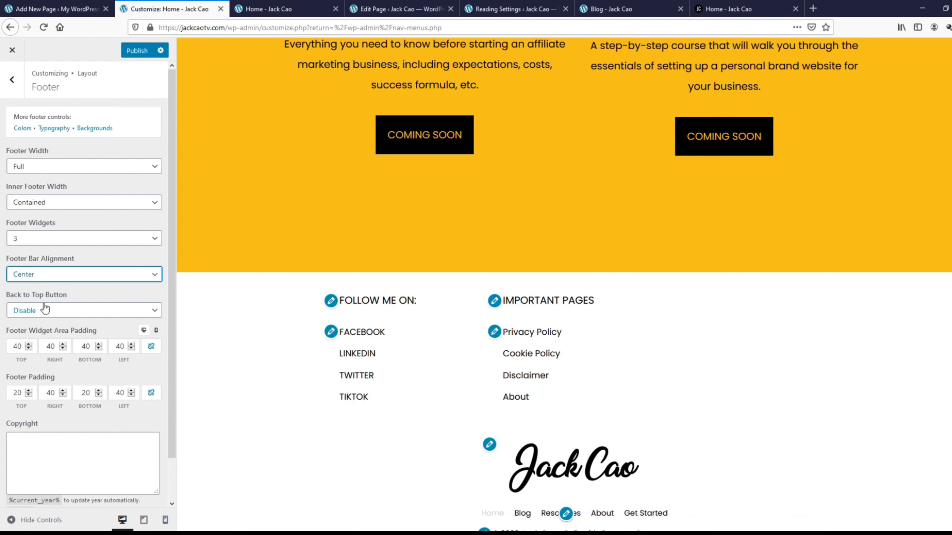
scroll(564, 420, down, 1)
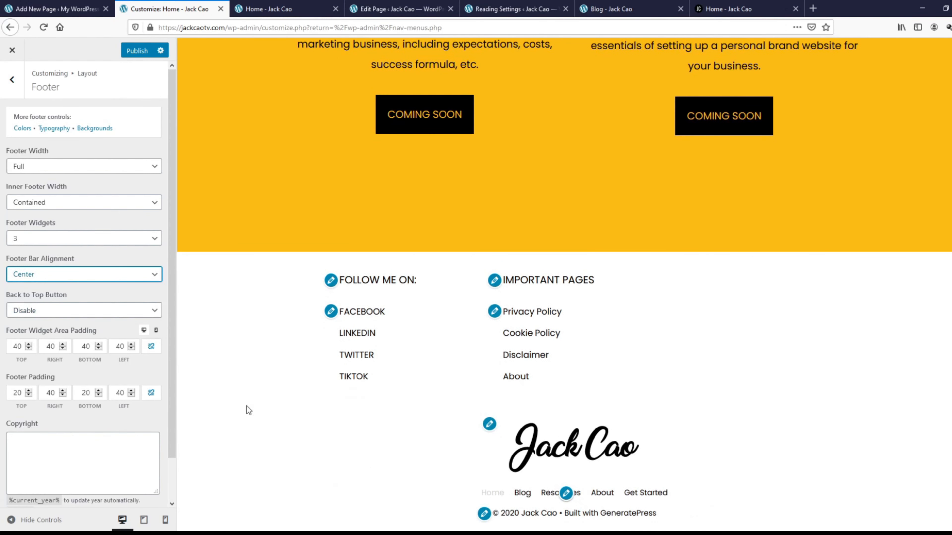
click(133, 52)
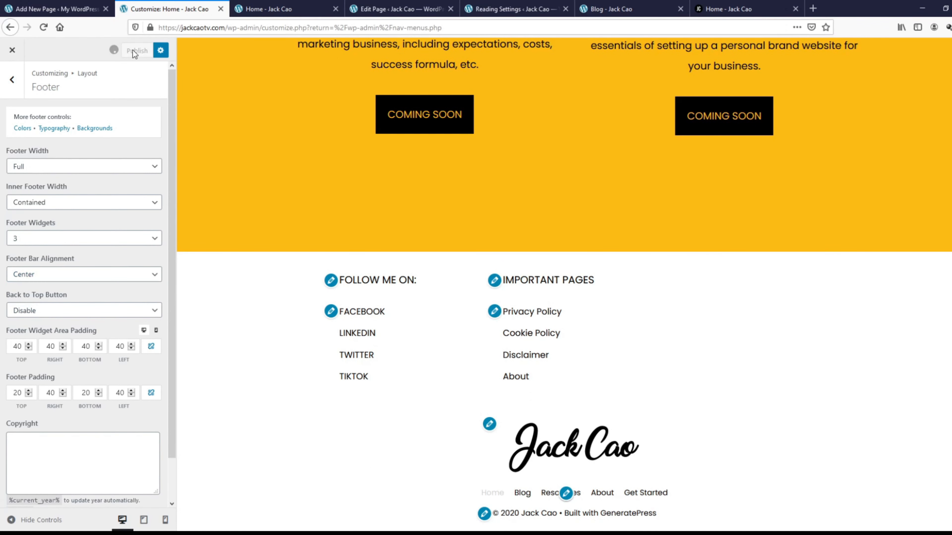
Step: Reload the home page preview and review the published page from the footer up to the header
click(286, 10)
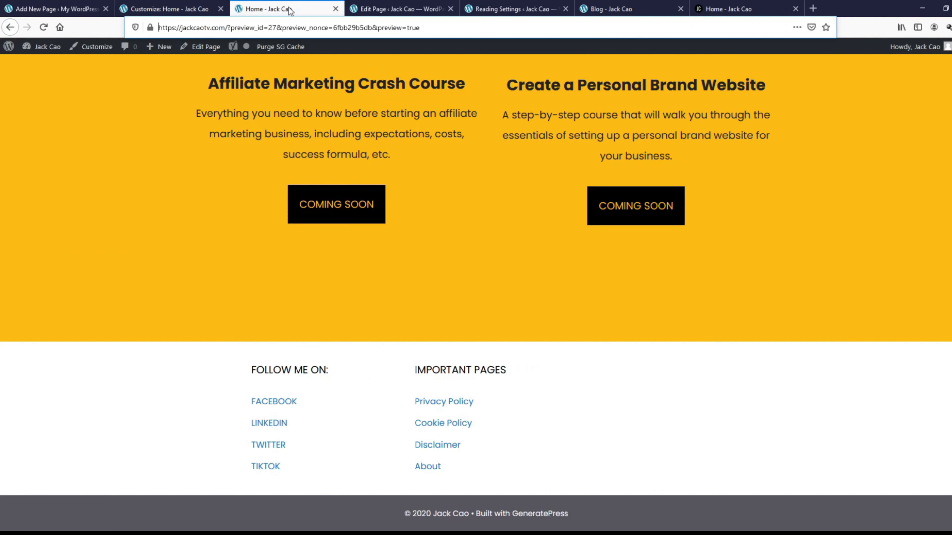
click(47, 30)
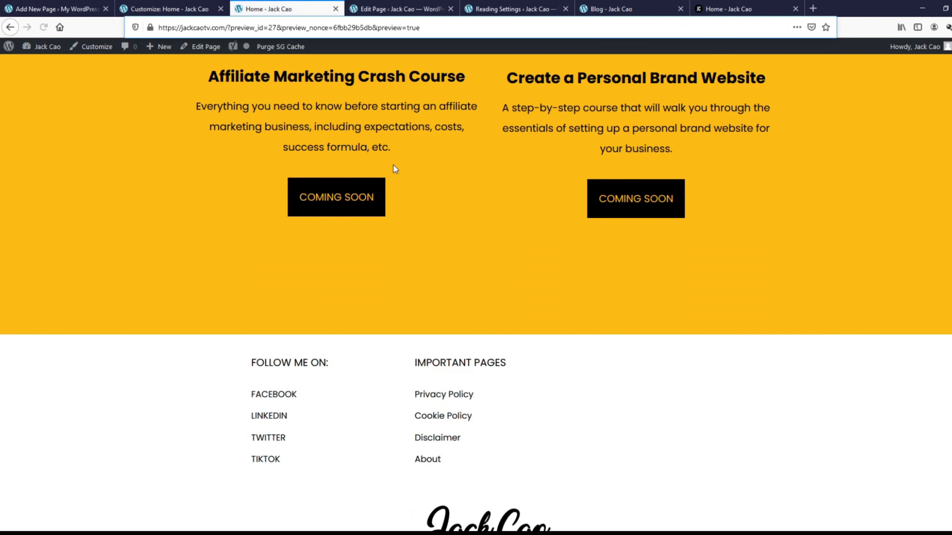
scroll(395, 168, down, 3)
click(392, 182)
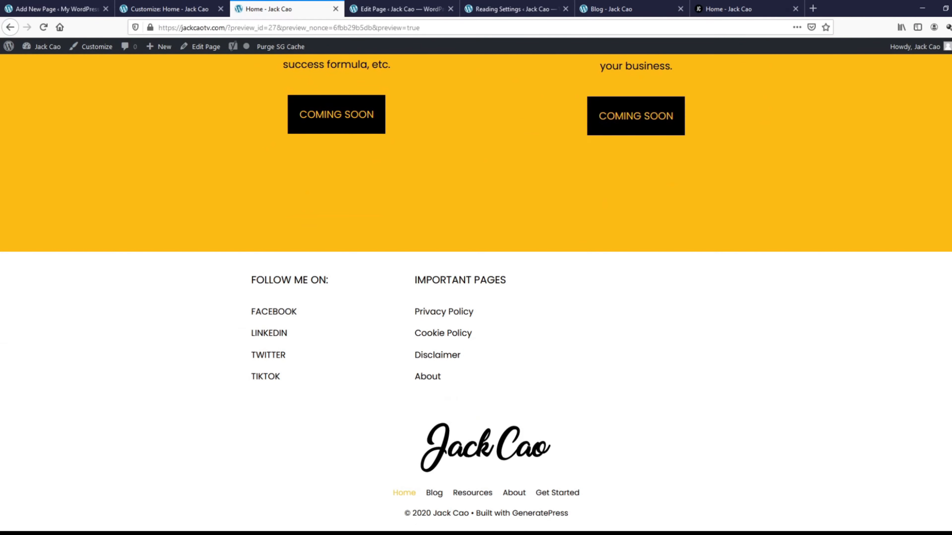
scroll(476, 293, up, 15)
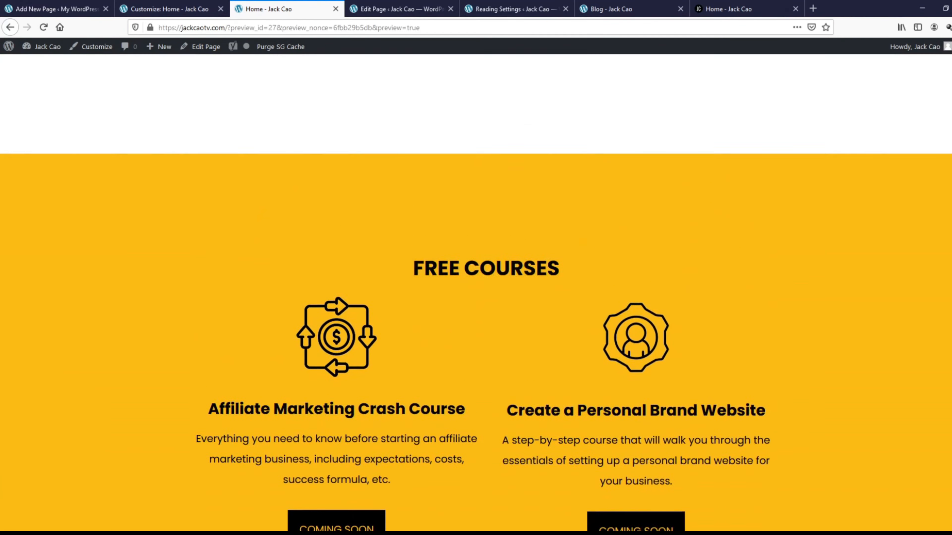
scroll(476, 292, up, 20)
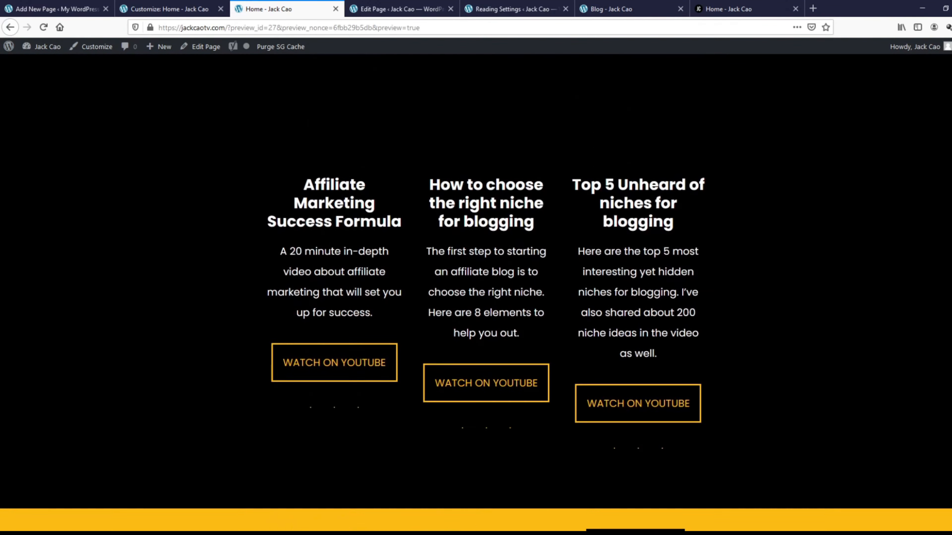
scroll(476, 293, up, 6)
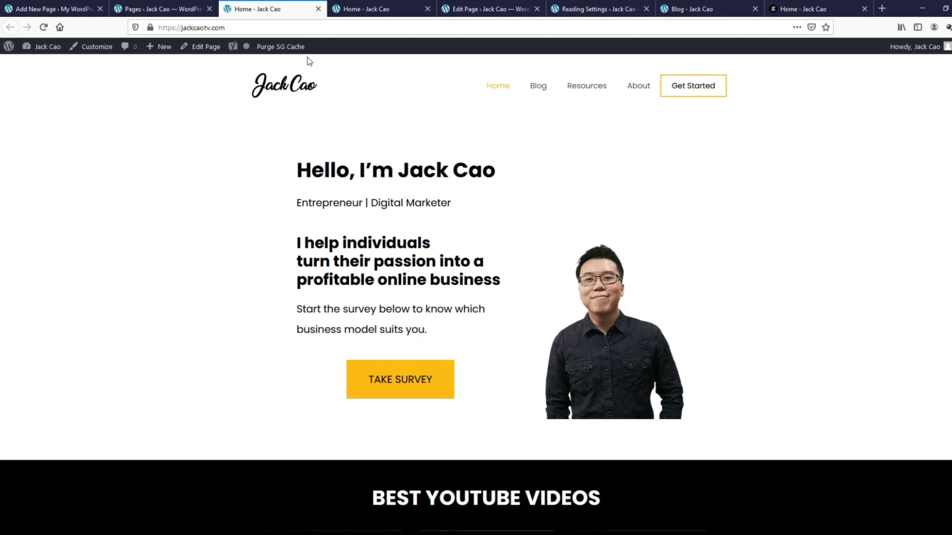
Step: Open Google PageSpeed Insights in place of the home page preview
click(377, 11)
click(397, 27)
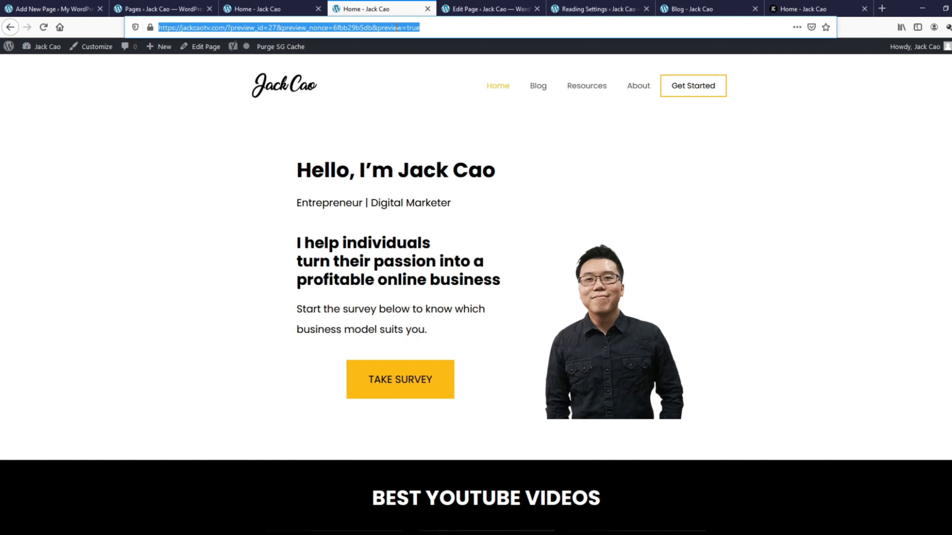
text(google page speed)
key(Down)
key(Return)
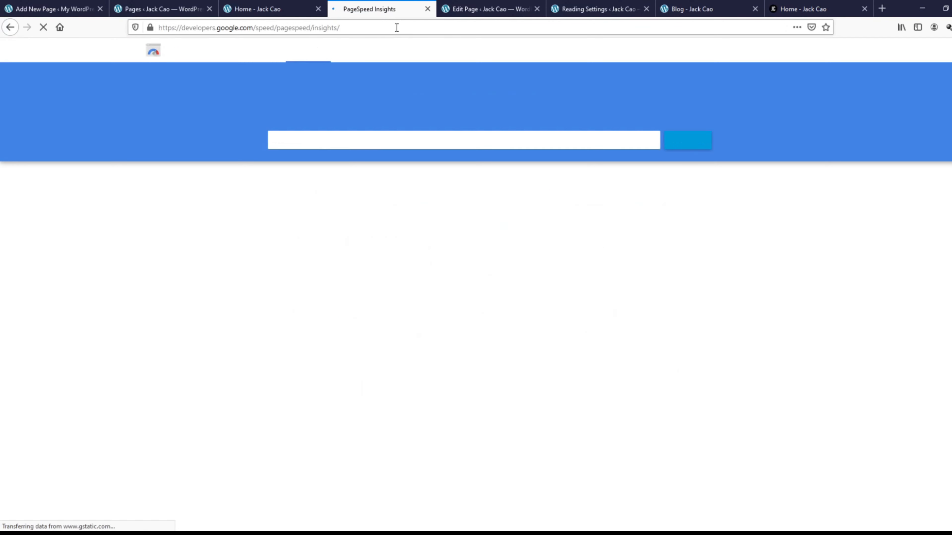
click(268, 9)
click(163, 23)
key(ctrl+c)
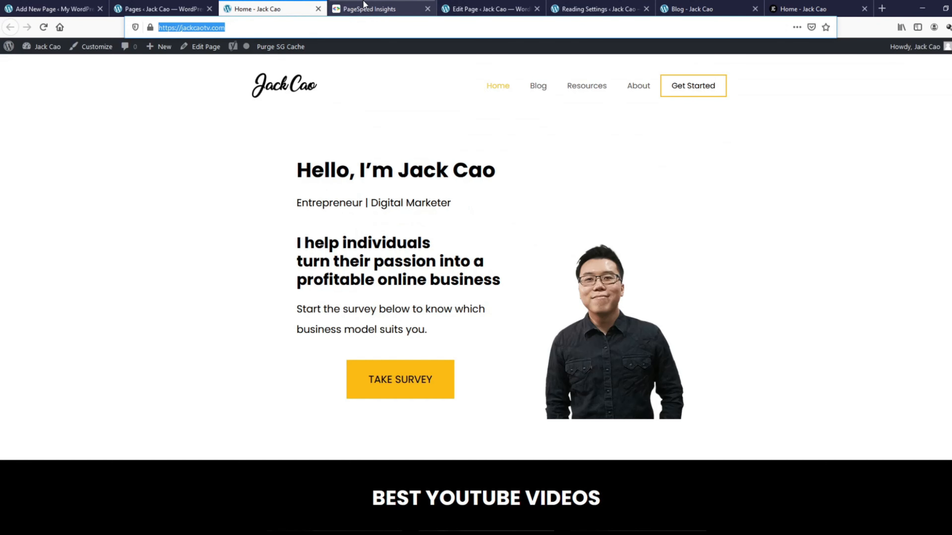
click(375, 9)
click(388, 140)
key(ctrl+v)
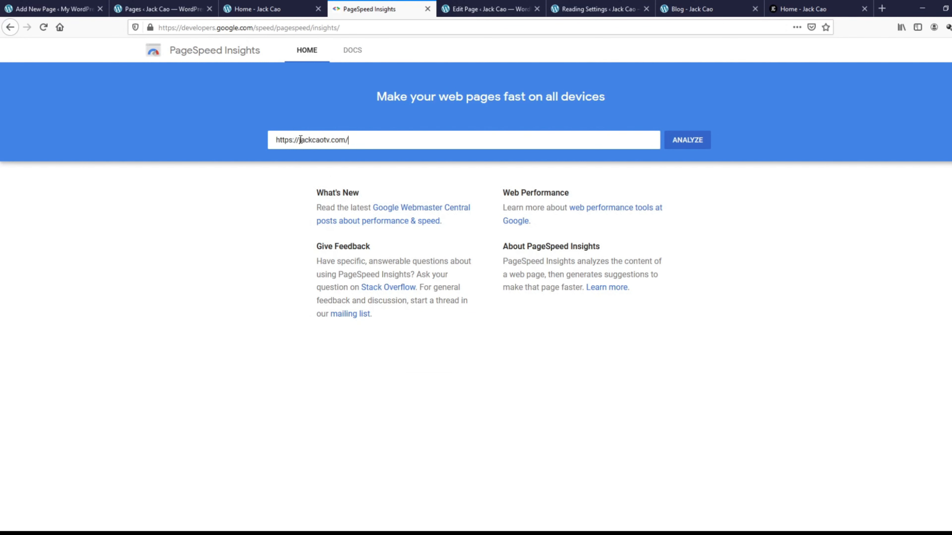
click(697, 146)
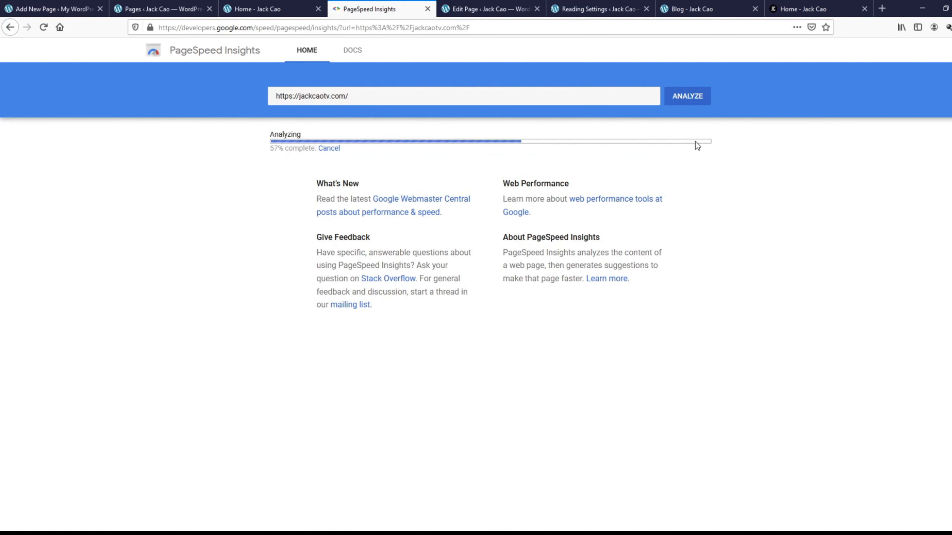